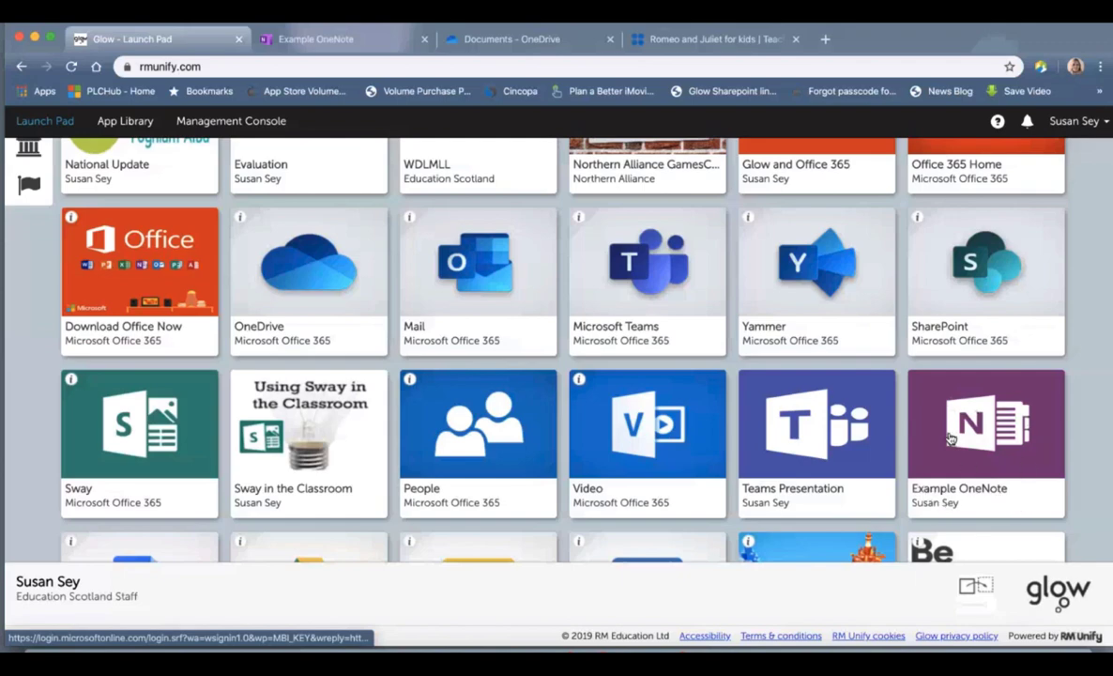
# Step: Open the Office 365 Home tile from the top of Glow Launch Pad
pyautogui.scroll(3, 950, 438)
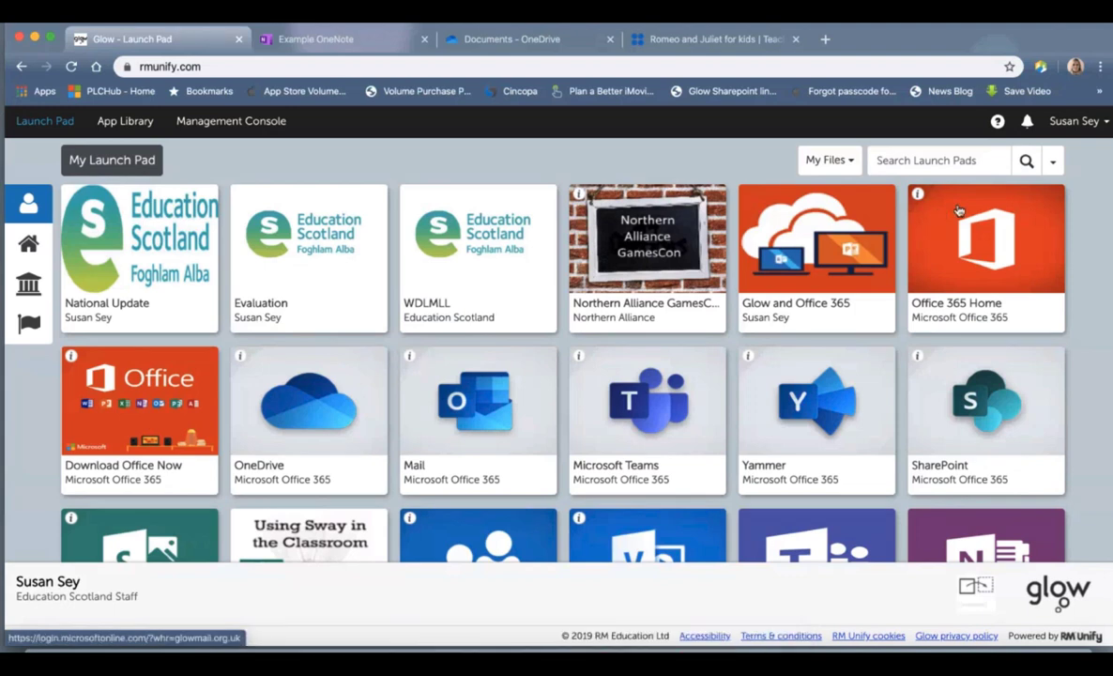
pyautogui.click(980, 301)
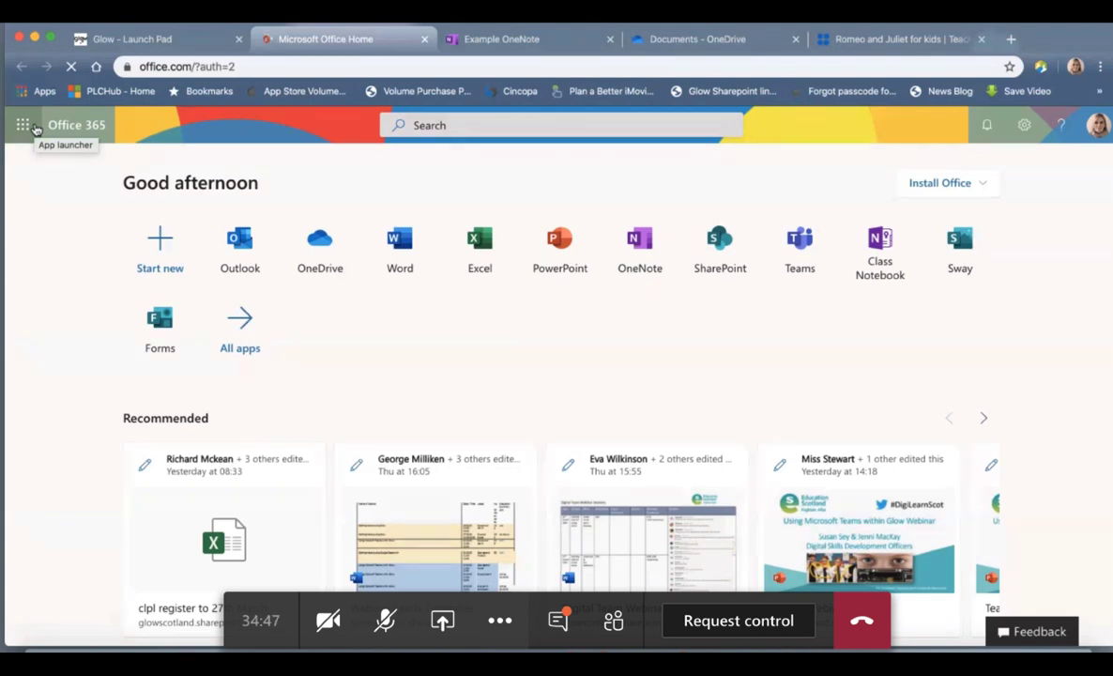
# Step: Launch OneNote from the Office 365 app launcher
pyautogui.click(24, 125)
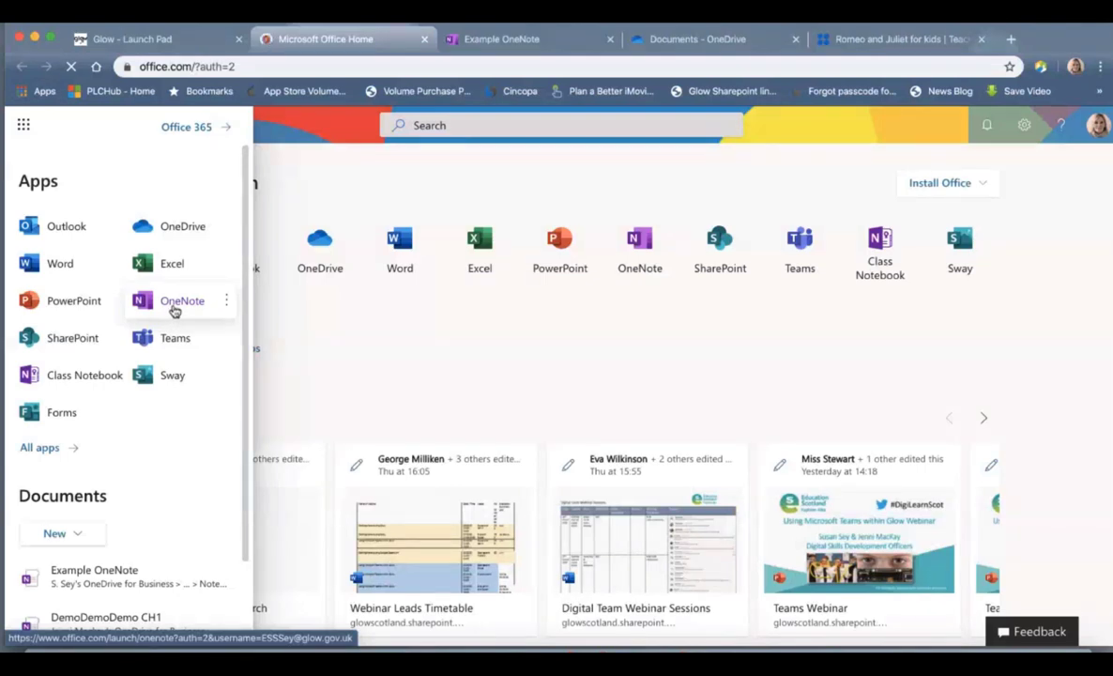
pyautogui.click(165, 300)
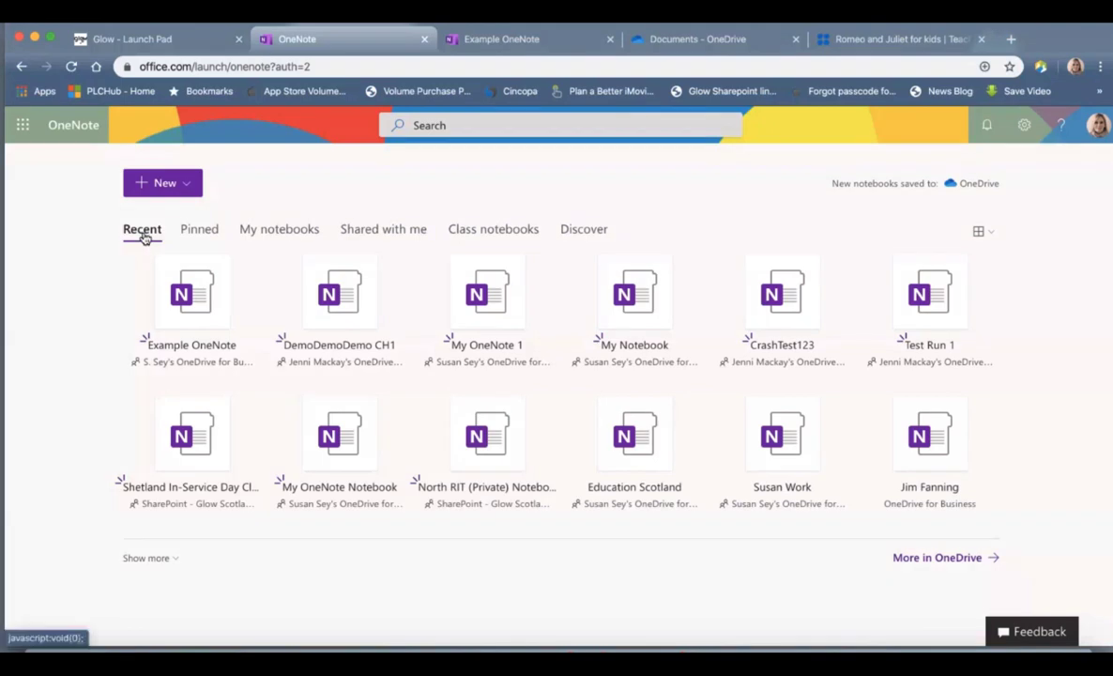
# Step: View the My notebooks, Shared with me and Class notebooks lists, then start a New notebook
pyautogui.click(291, 235)
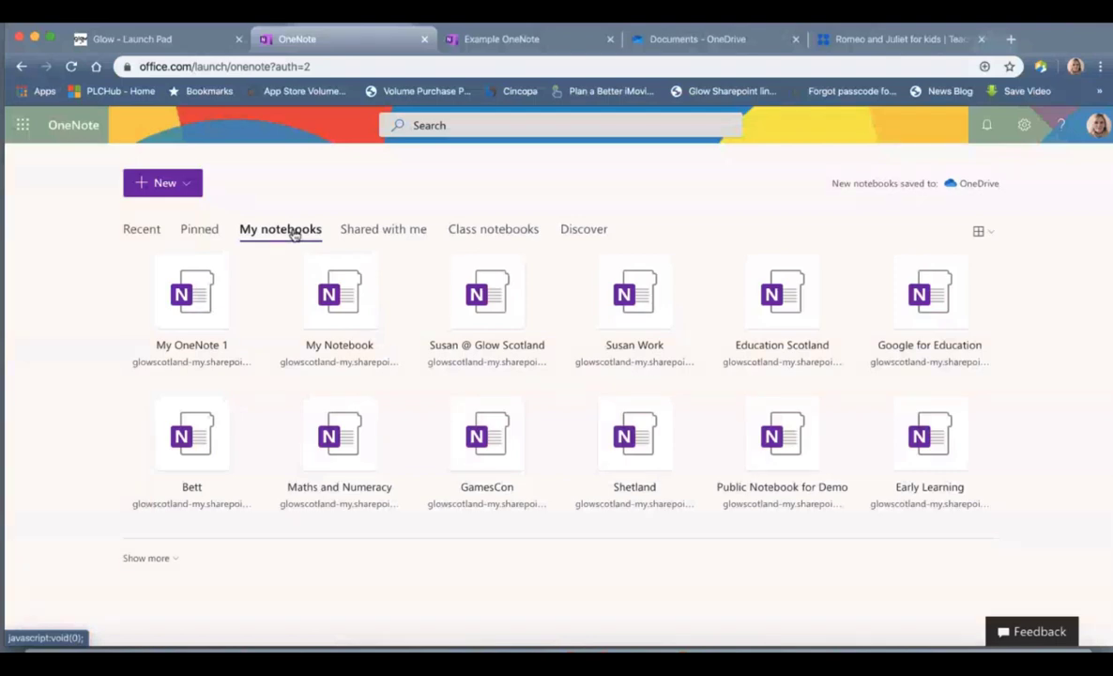
pyautogui.click(396, 235)
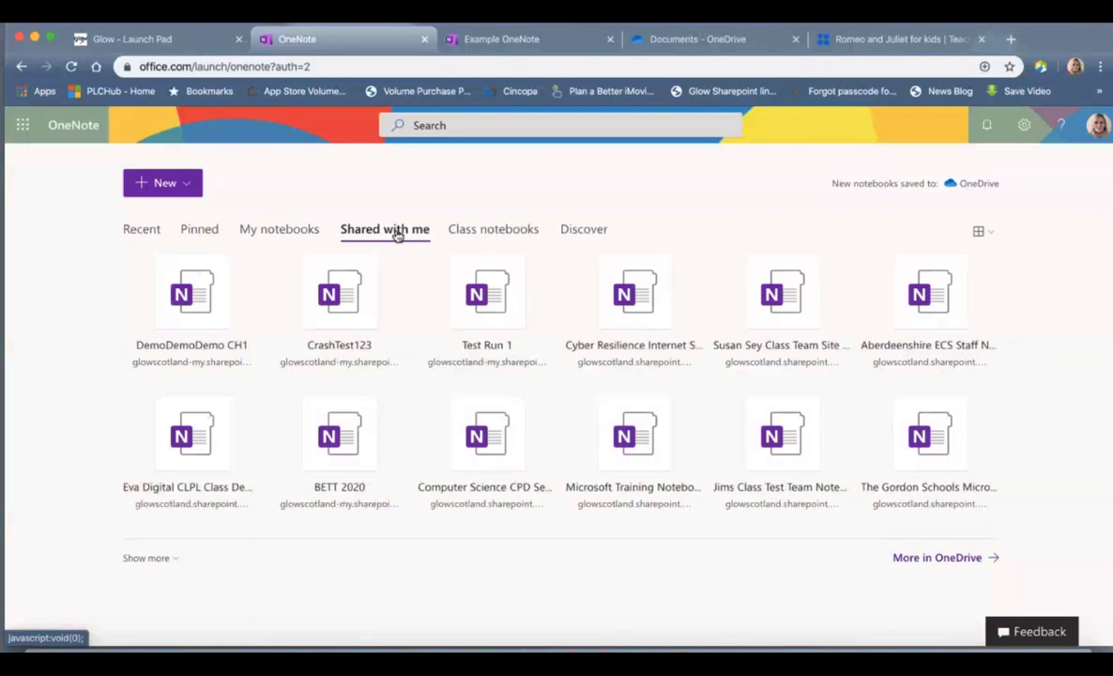
pyautogui.click(484, 236)
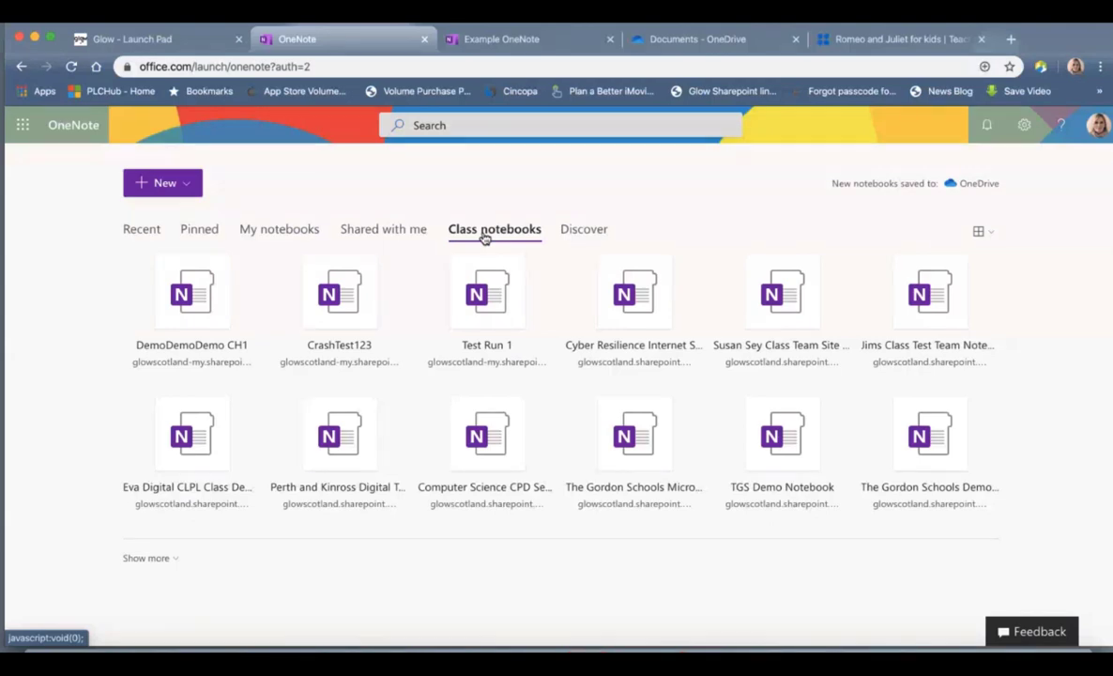
pyautogui.click(174, 187)
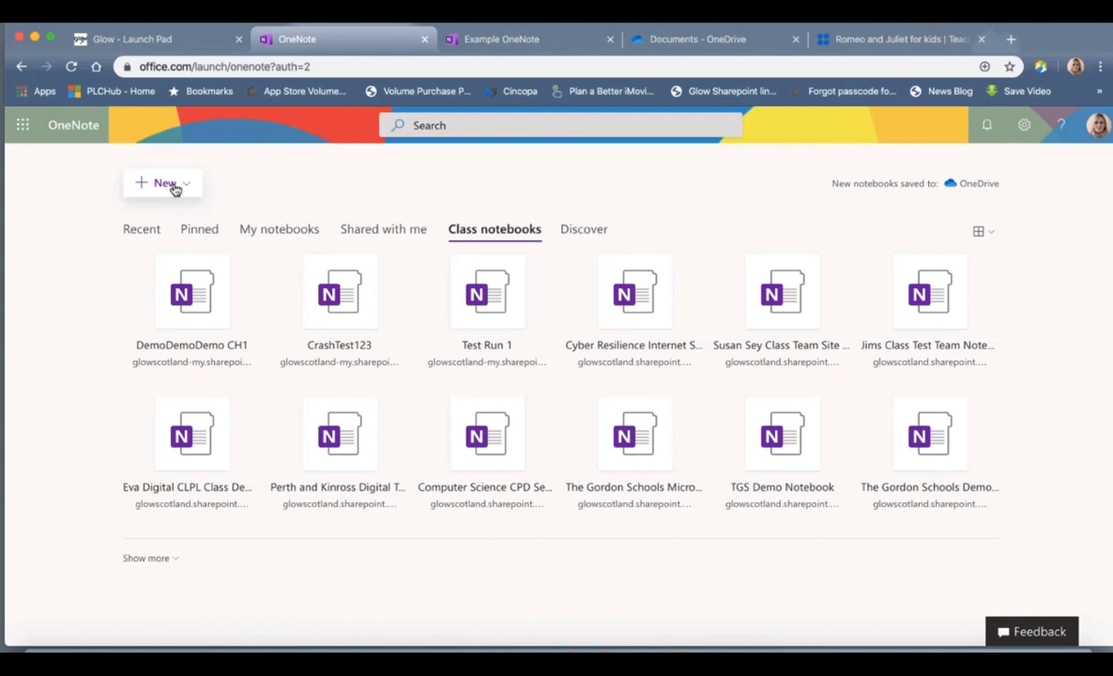
pyautogui.click(727, 39)
# Step: Browse the OneDrive Notebooks folder, which holds Hour of Code and Numeracy, then return to OneNote
pyautogui.scroll(-5, 403, 460)
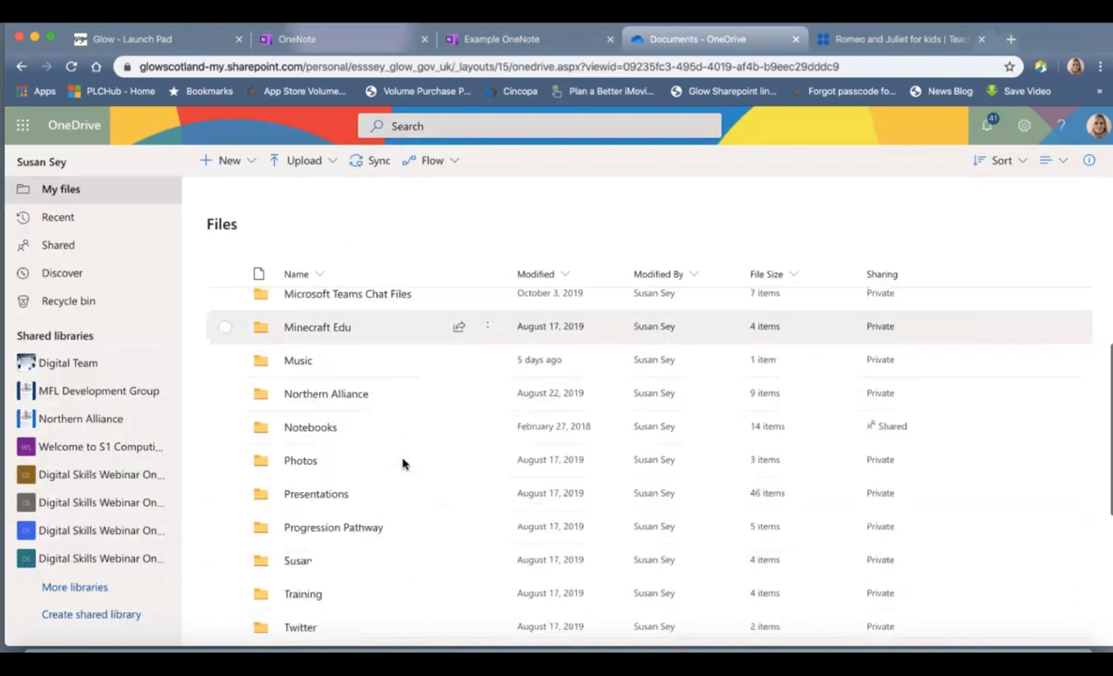
pyautogui.scroll(-2, 403, 462)
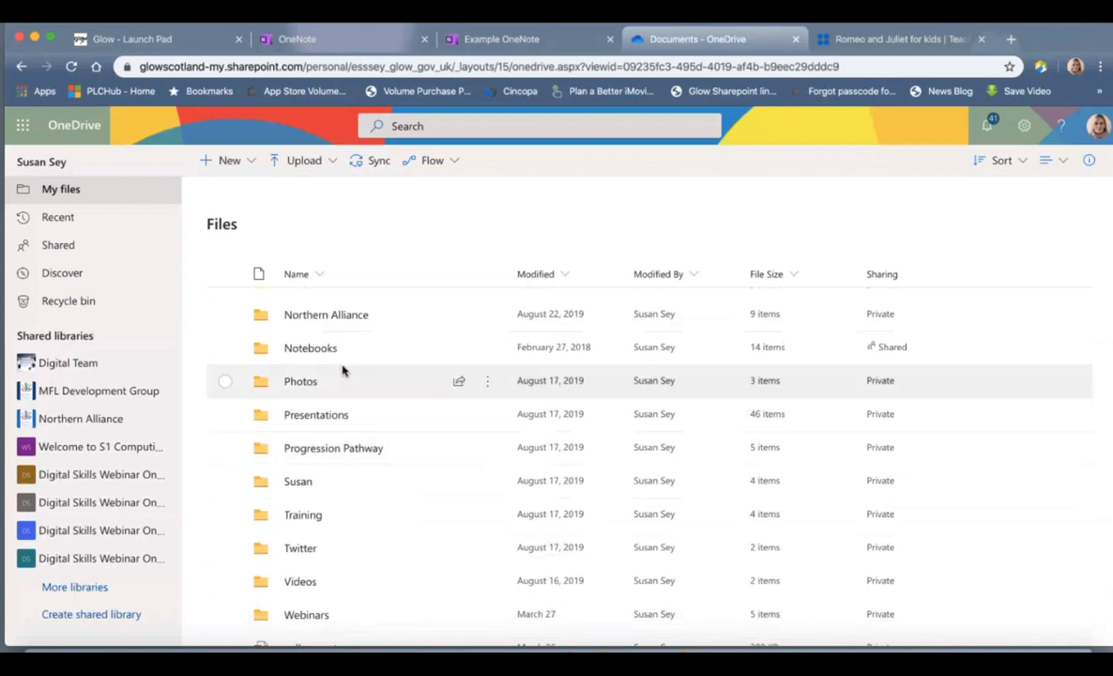
pyautogui.click(322, 349)
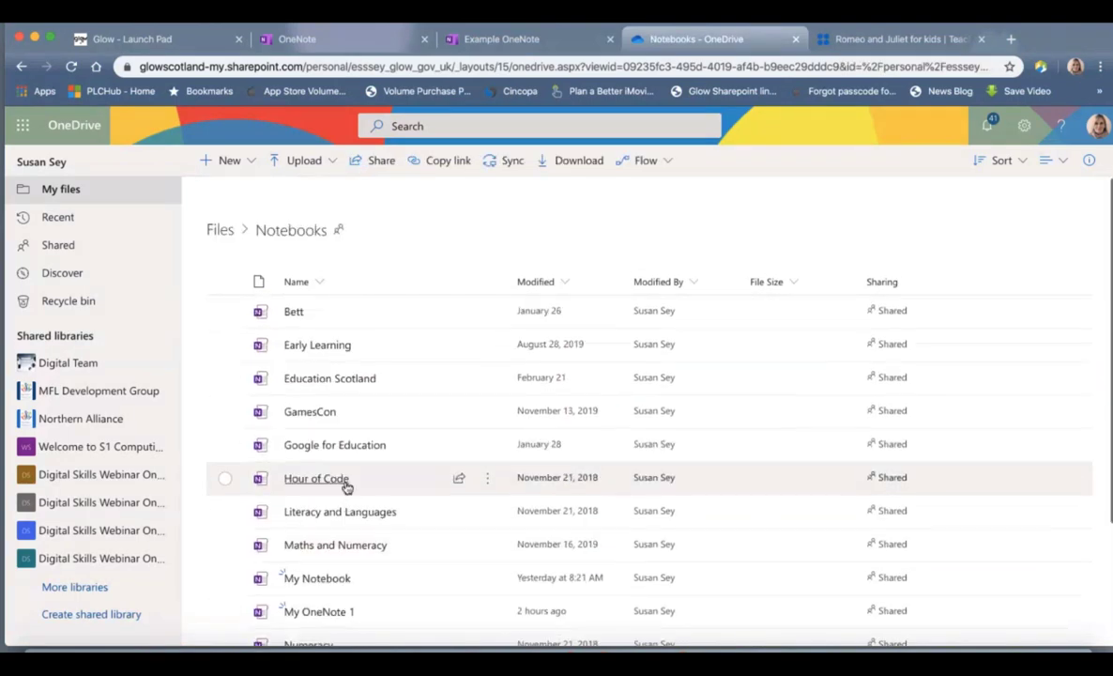
pyautogui.scroll(-3, 346, 485)
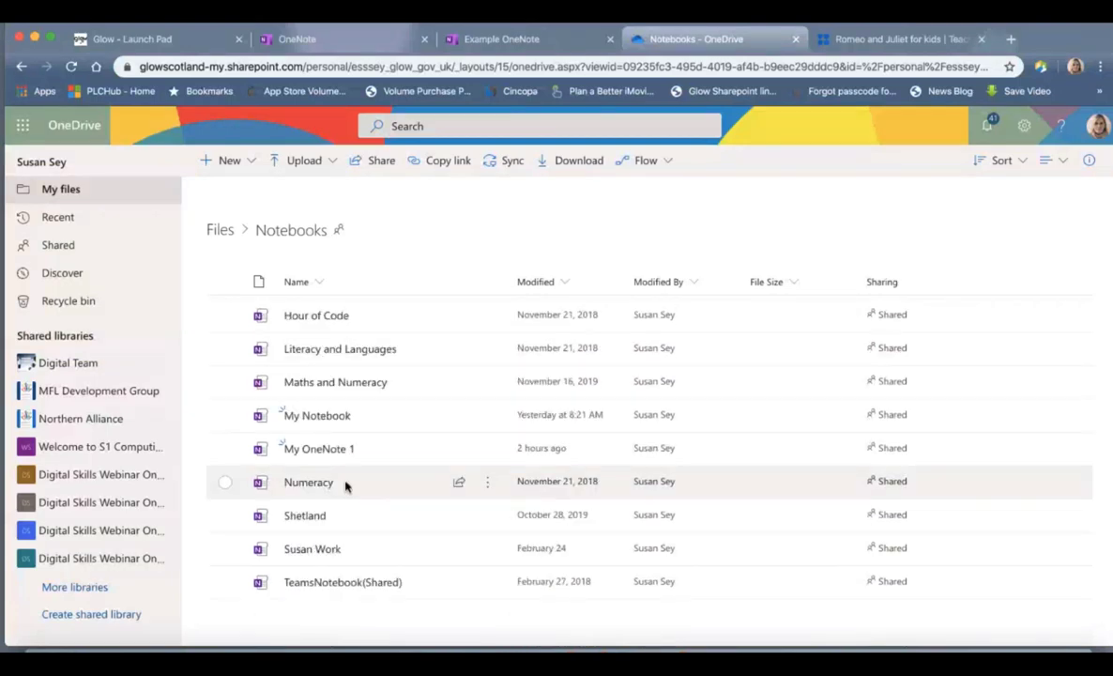
pyautogui.click(347, 39)
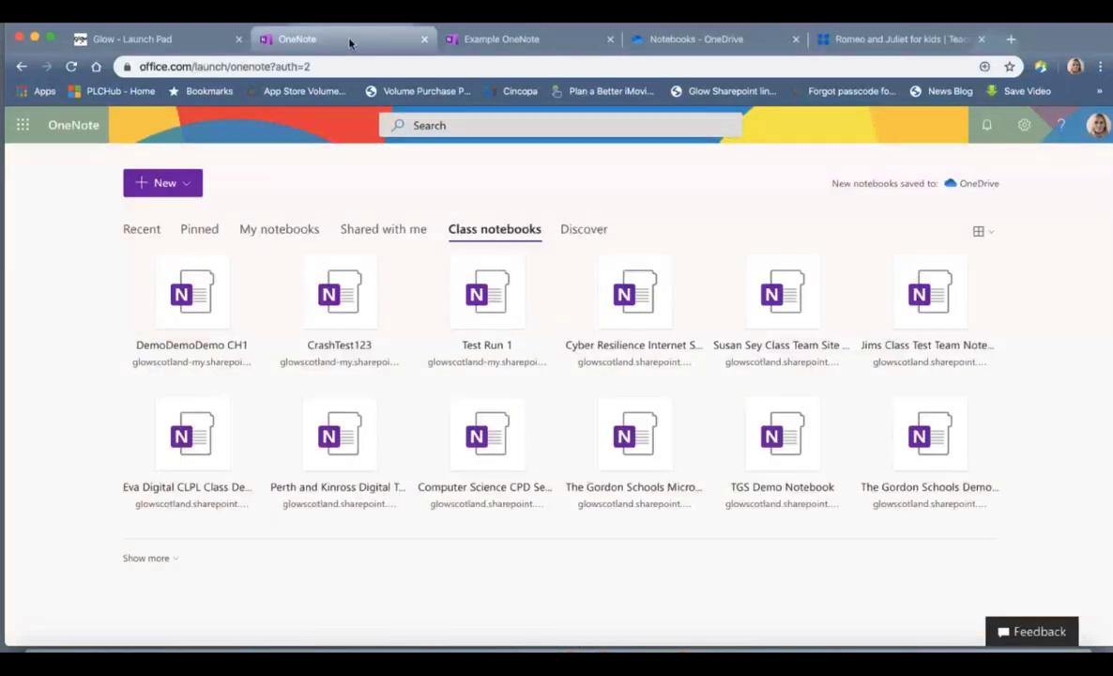
# Step: Create a blank notebook named 'My Notebook 2'
pyautogui.click(178, 192)
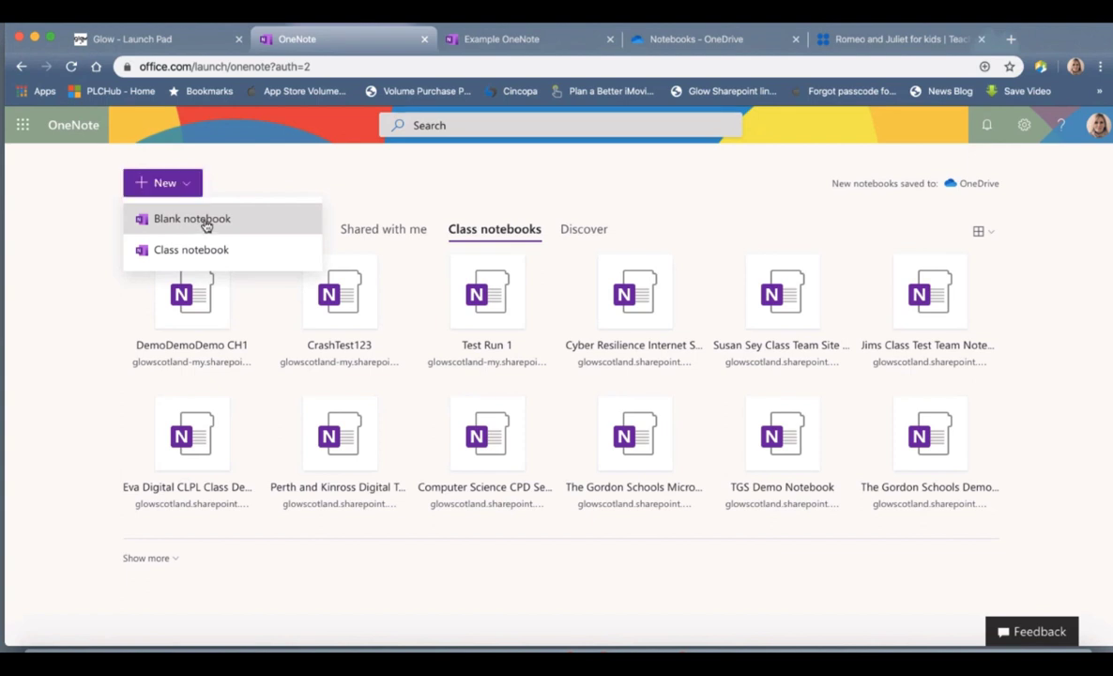
pyautogui.click(205, 224)
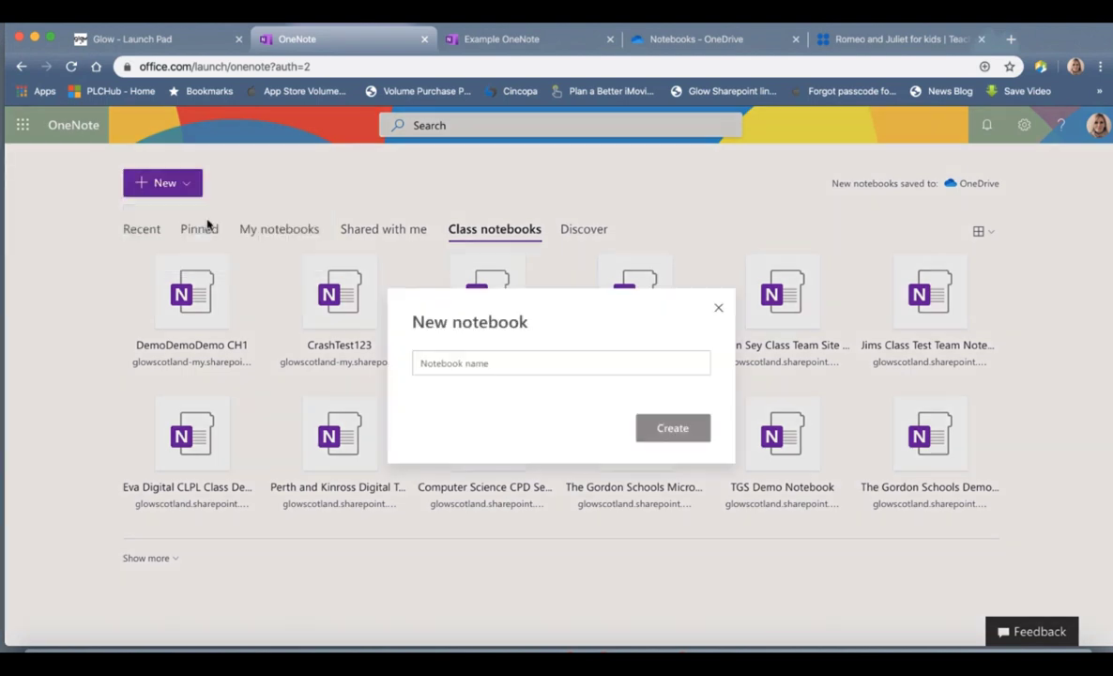
pyautogui.click(446, 363)
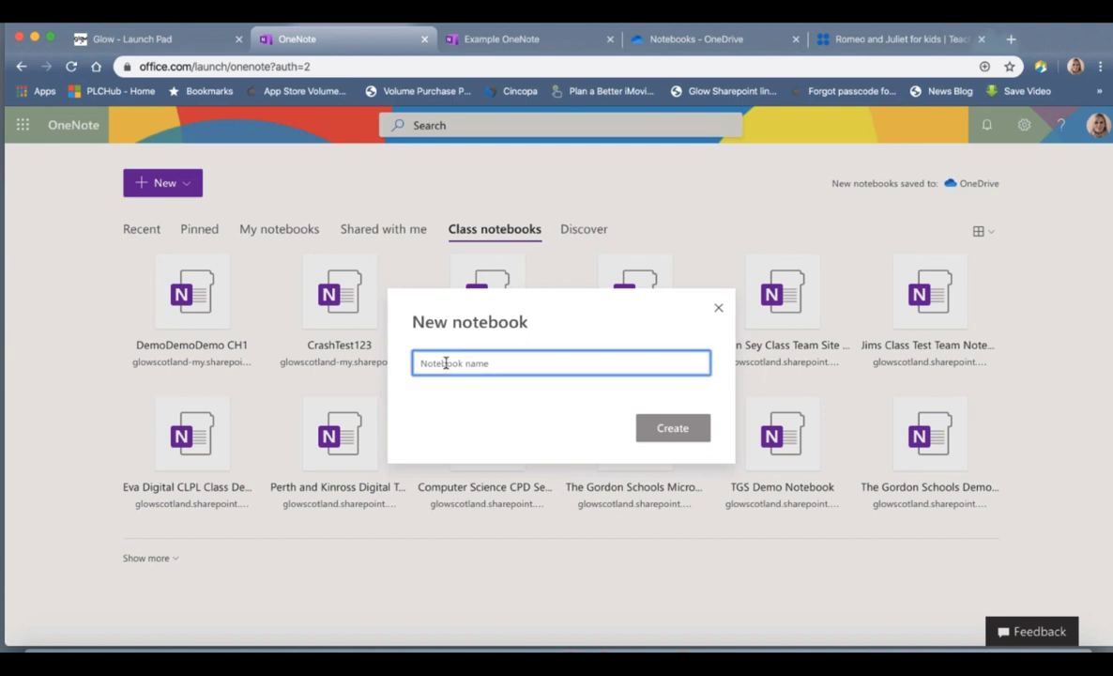
pyautogui.write('My Not')
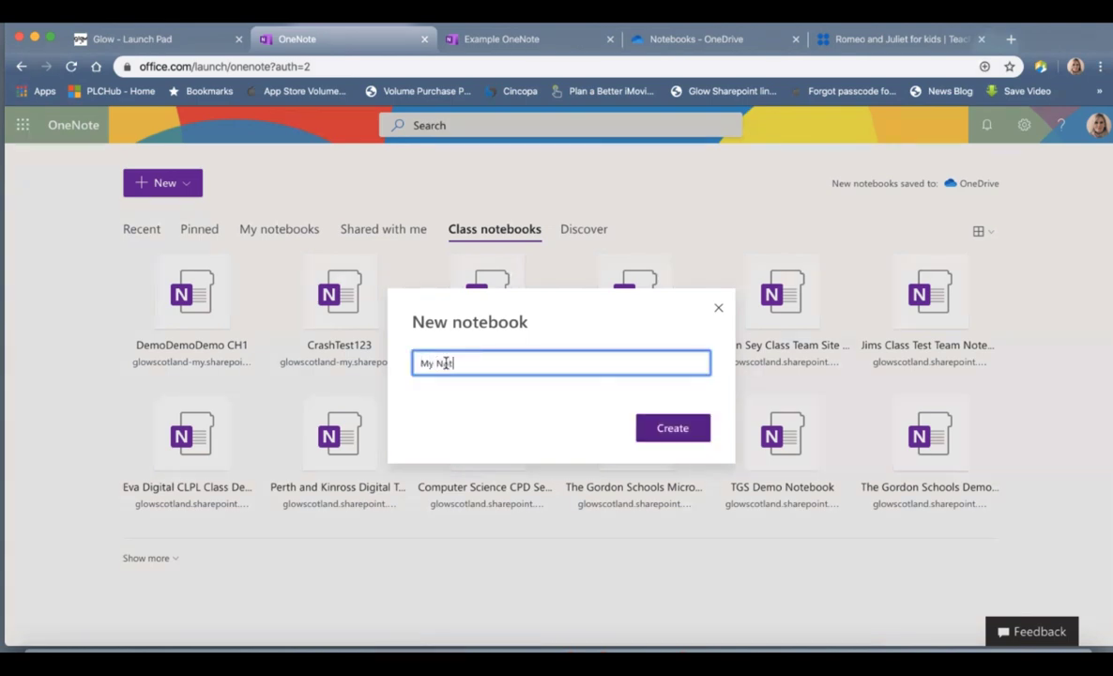
pyautogui.write('ebook 2')
pyautogui.press('BackSpace')
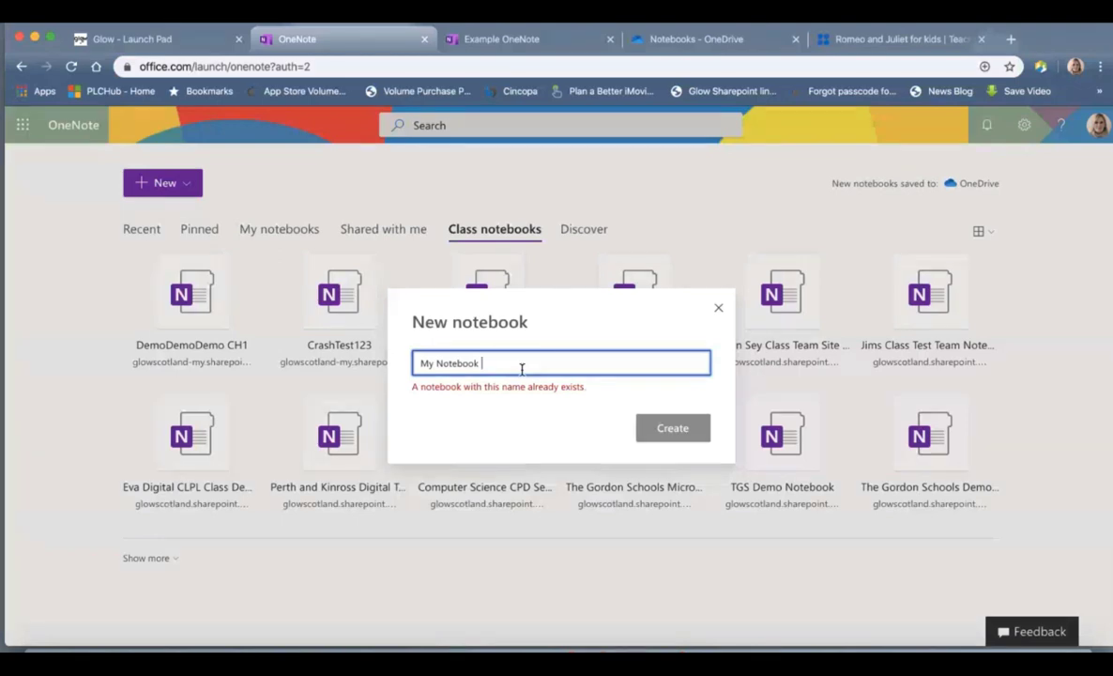
pyautogui.write('2')
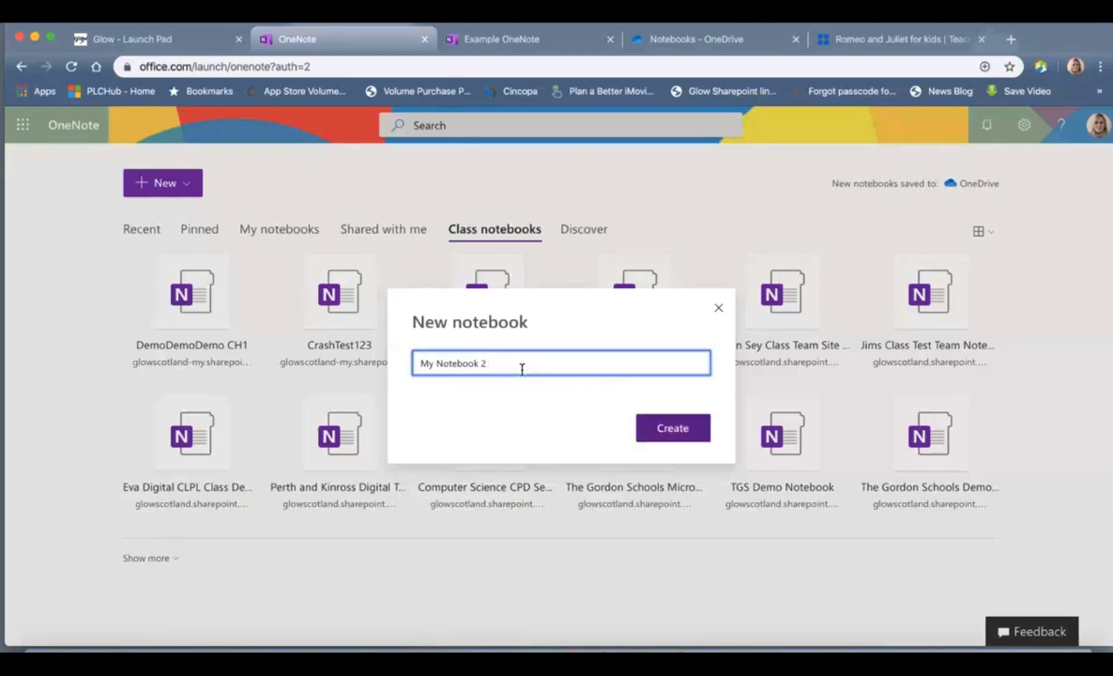
pyautogui.click(672, 428)
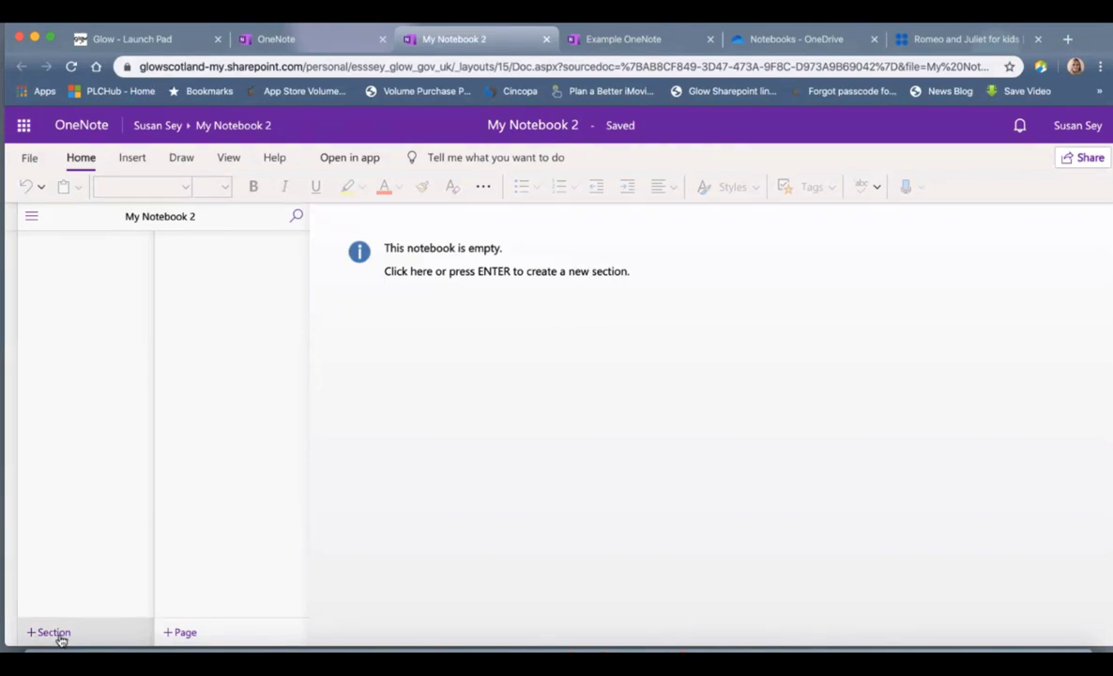
# Step: Add three sections named Literacy, Numeracy and HWB
pyautogui.click(54, 632)
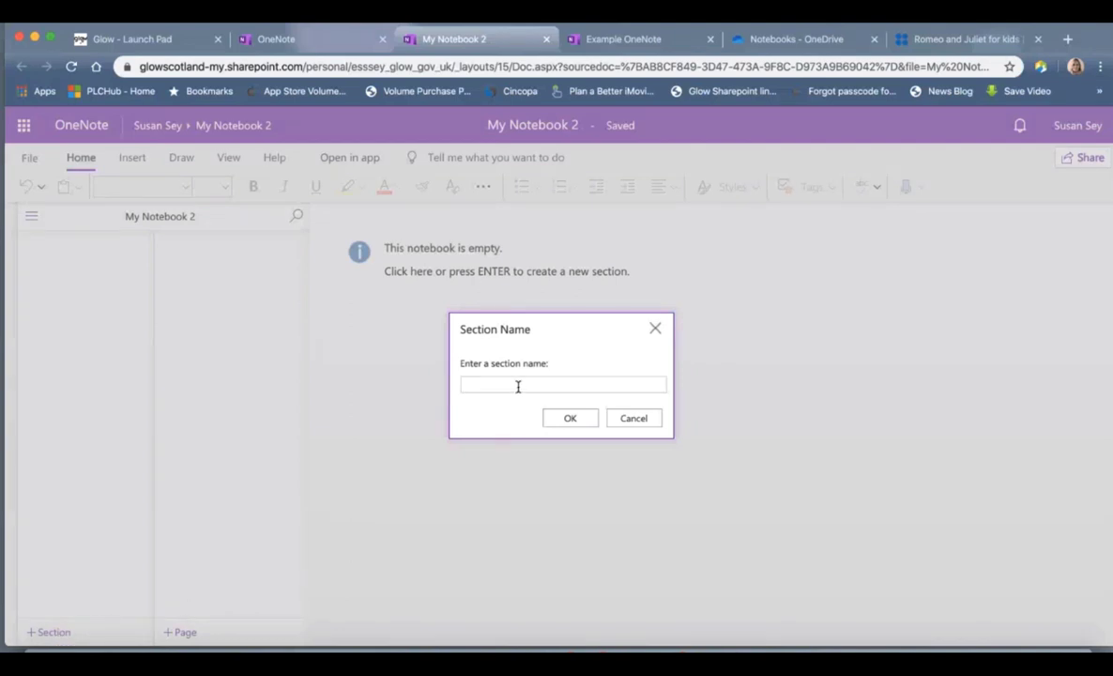
pyautogui.write('Literacy')
pyautogui.click(570, 418)
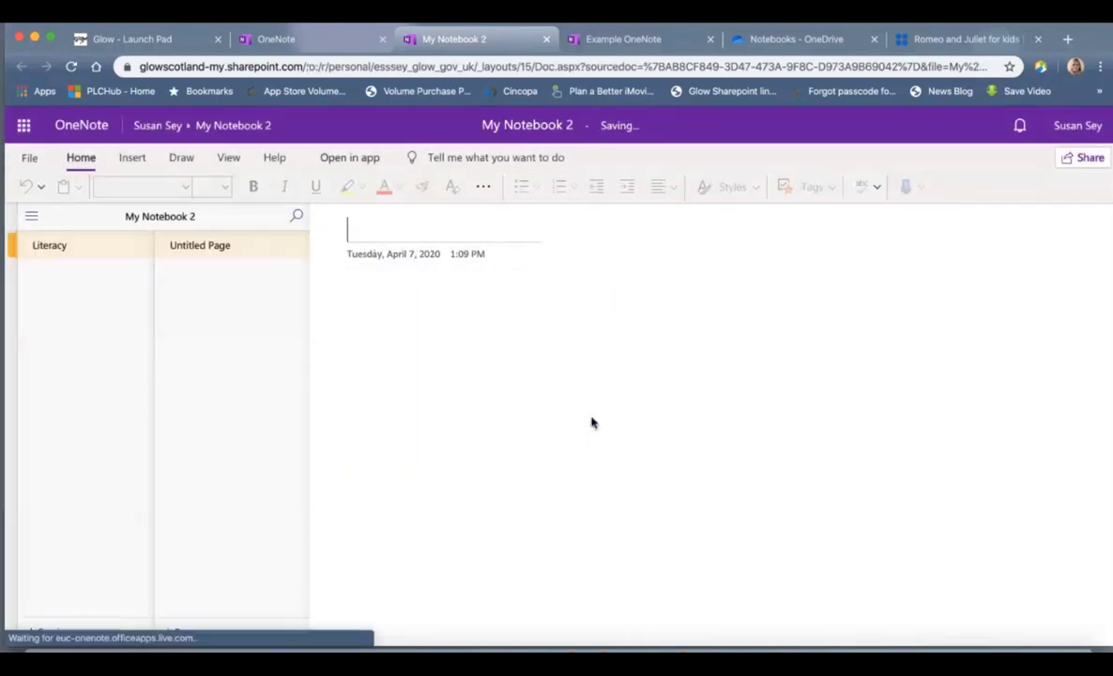
pyautogui.click(52, 632)
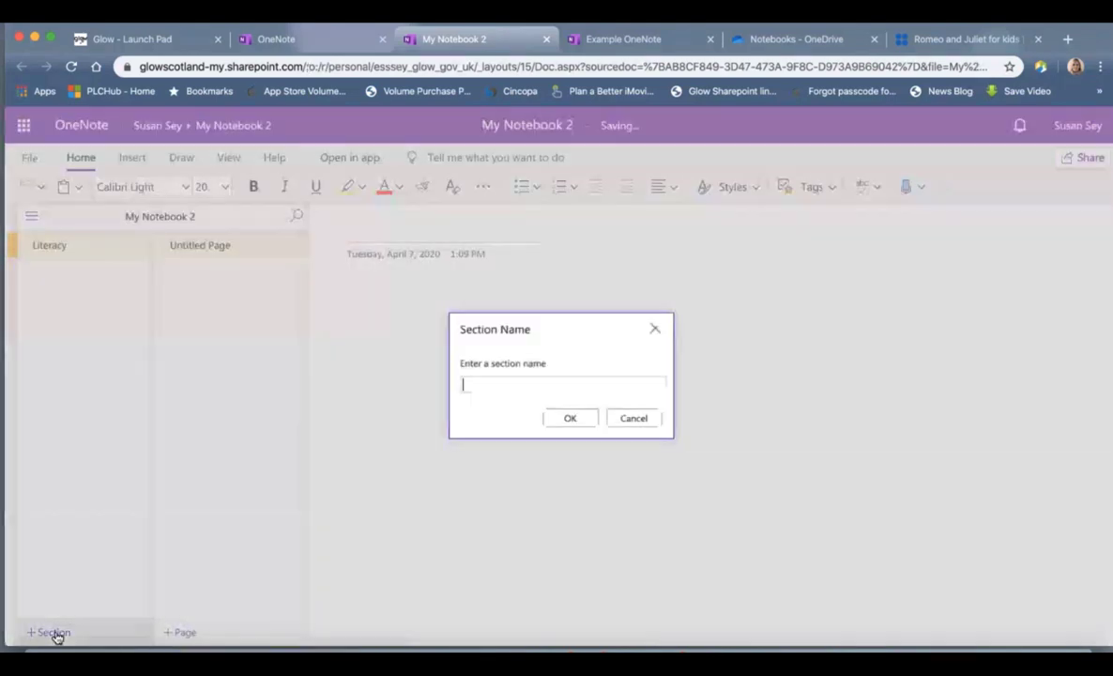
pyautogui.write('Numeracy')
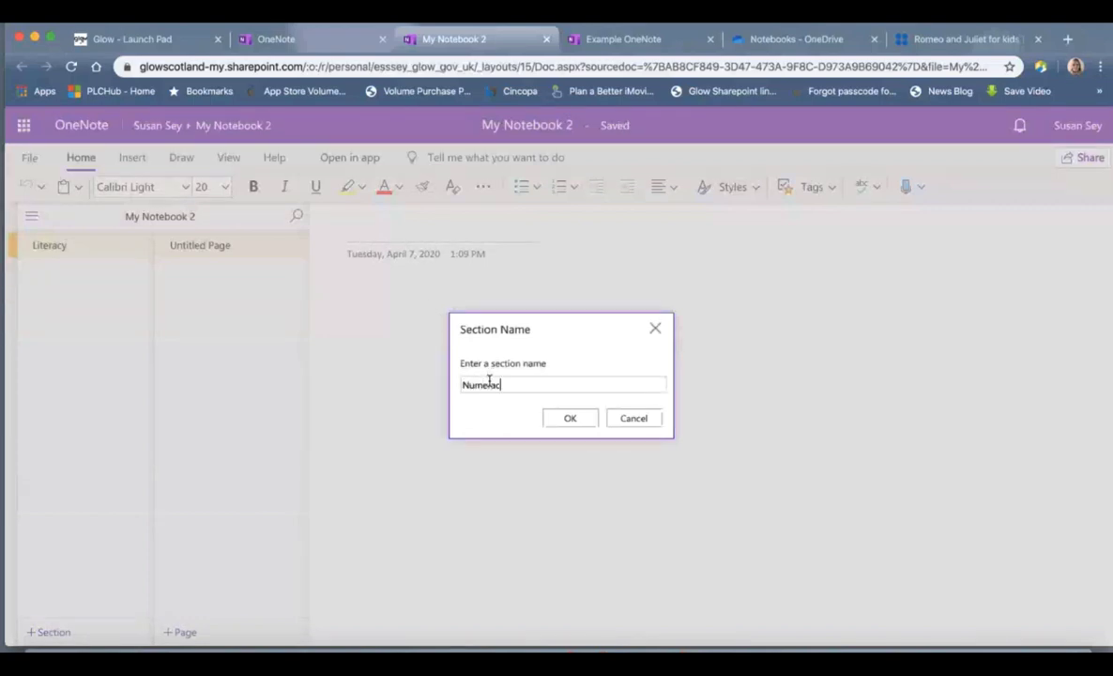
pyautogui.click(558, 419)
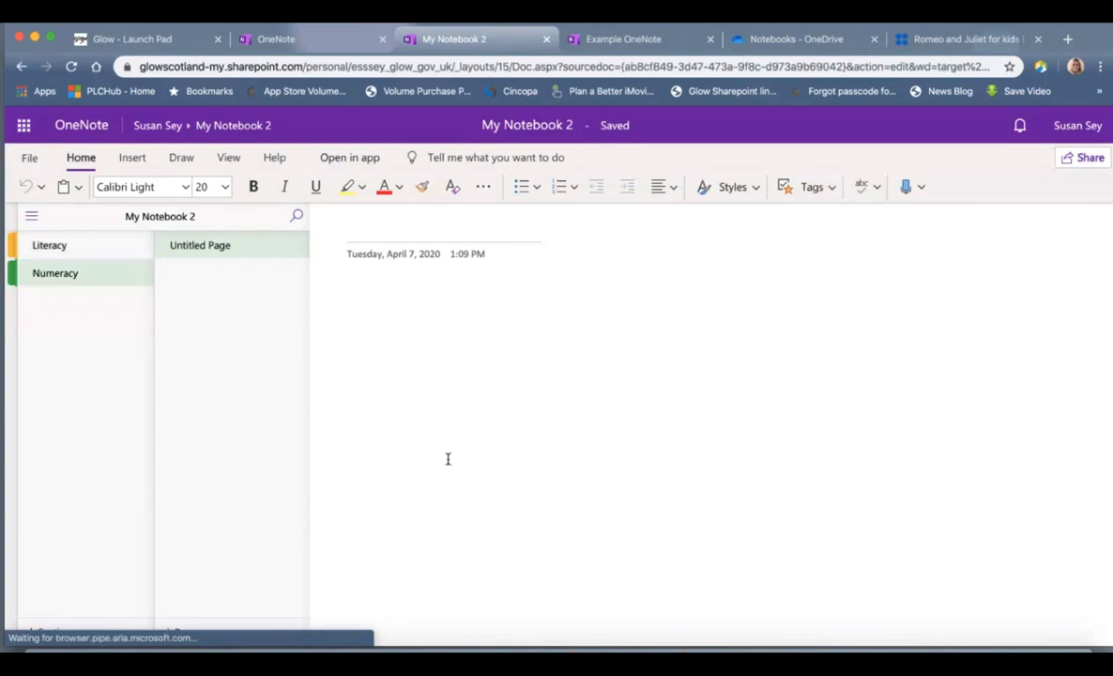
pyautogui.click(51, 632)
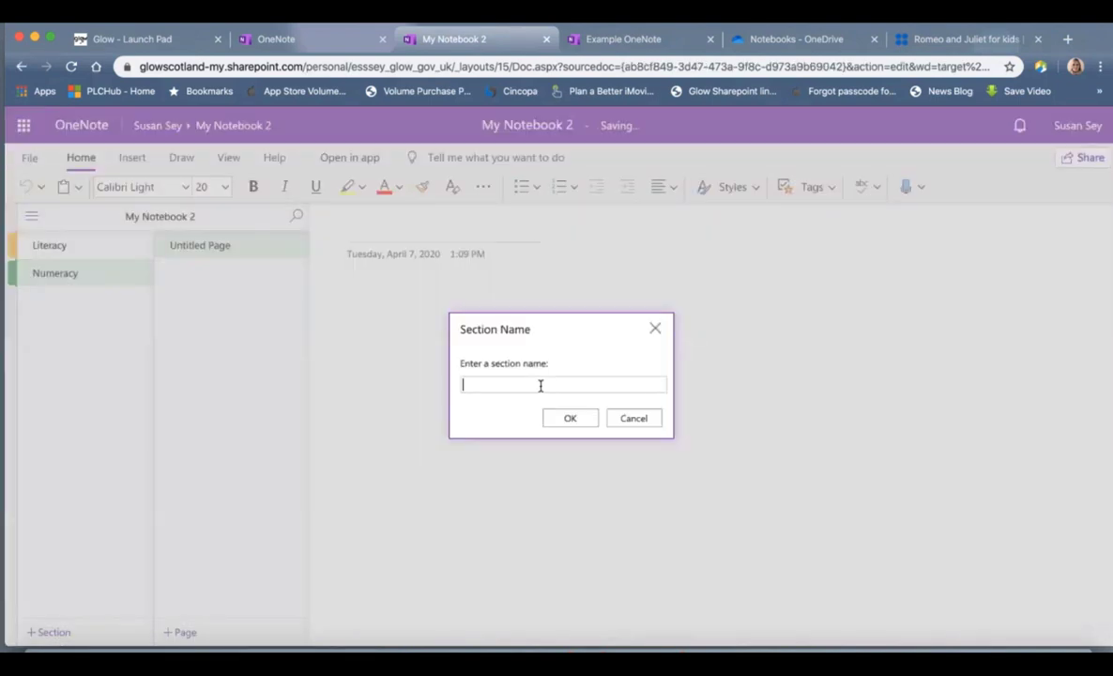
pyautogui.write('HWB')
pyautogui.click(592, 423)
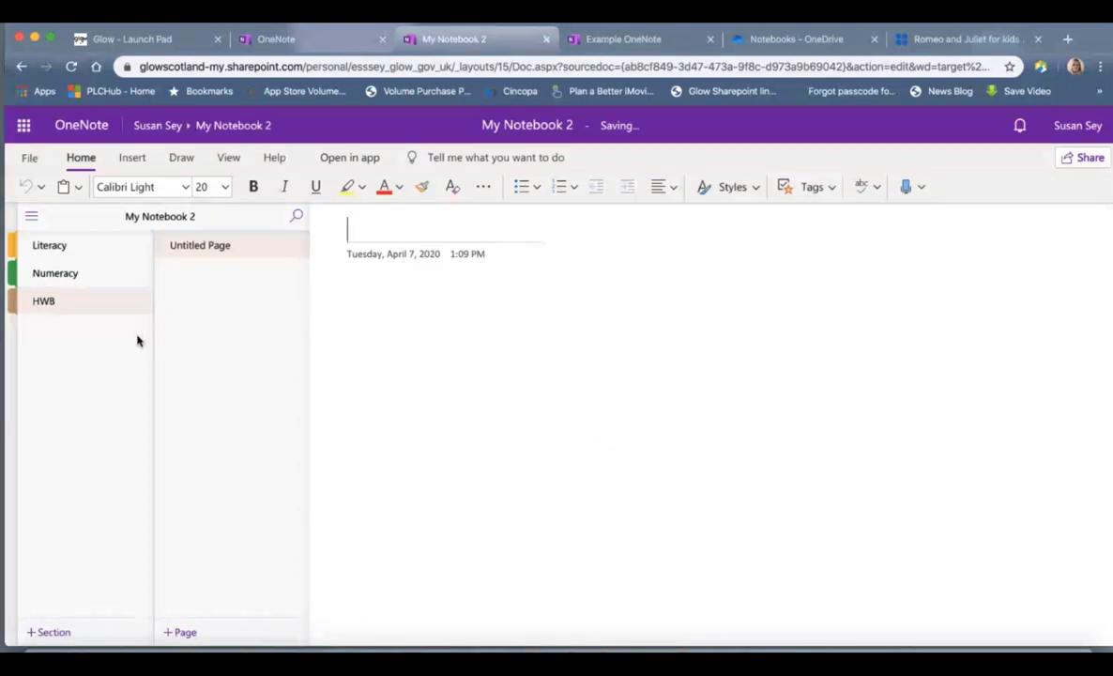
# Step: Visit the Literacy, Numeracy and HWB sections in turn, ending back on Literacy
pyautogui.click(91, 247)
pyautogui.click(89, 271)
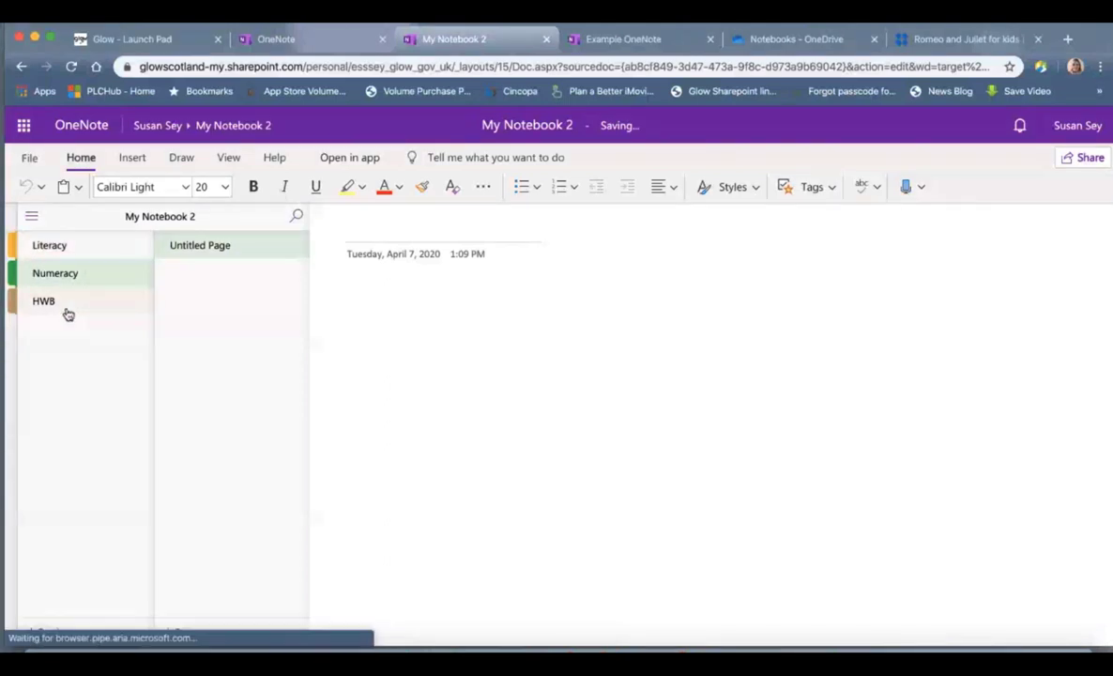
pyautogui.click(68, 312)
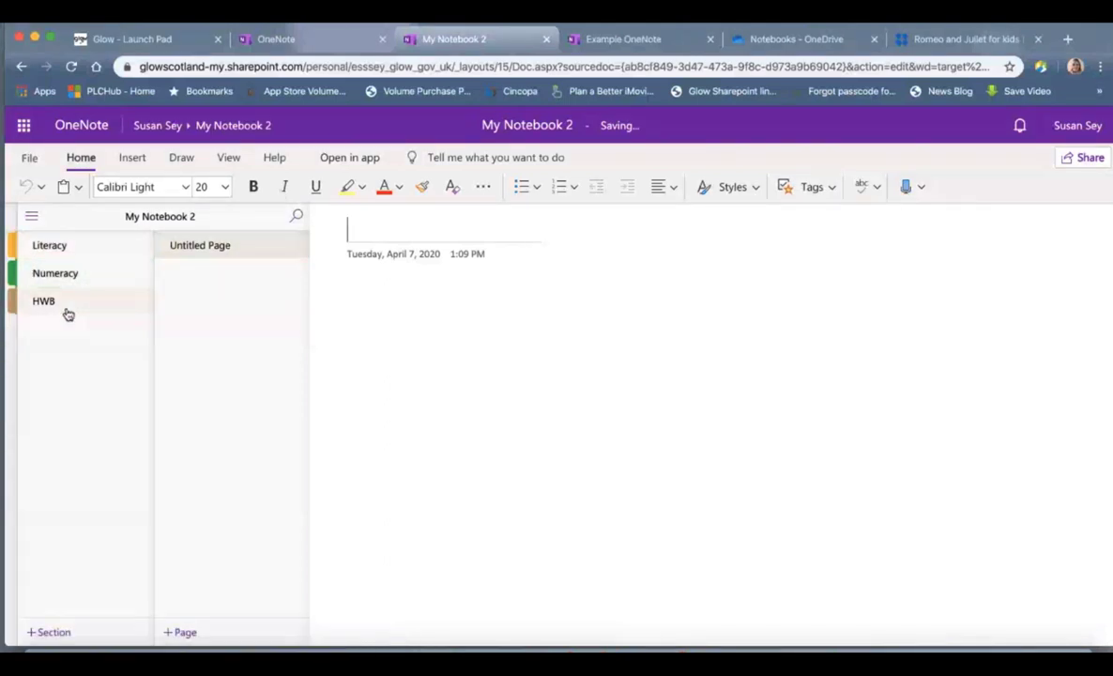
pyautogui.click(71, 247)
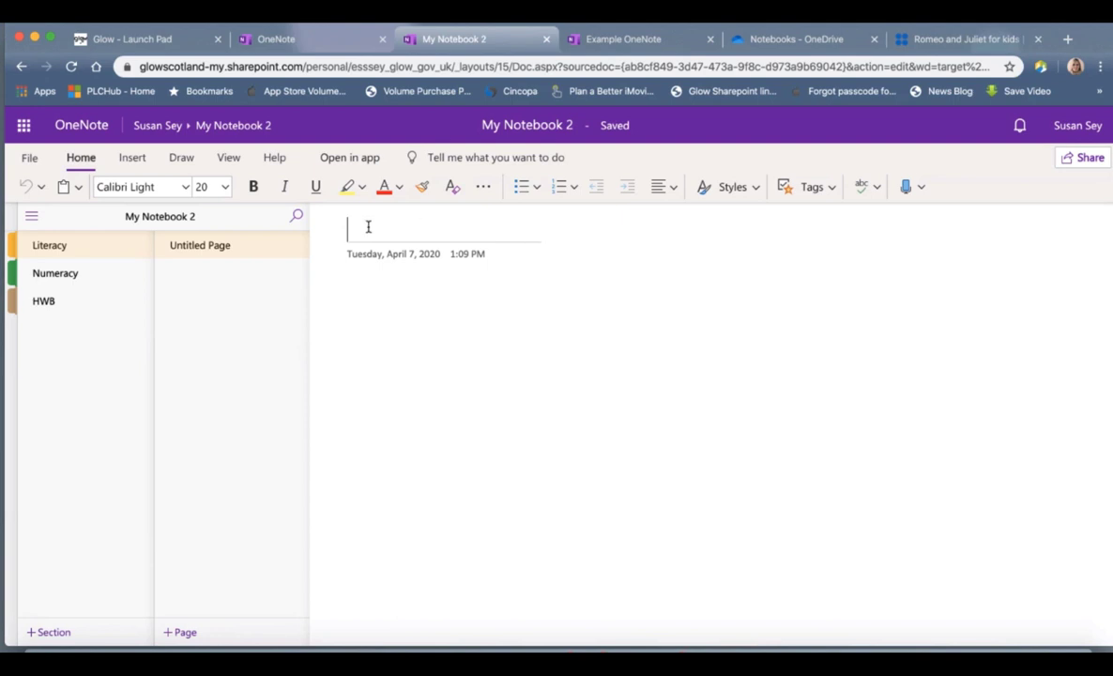
# Step: Title the first page 'Romeo and Juliet' and add pages 'Insert Content' and 'Page 3'
pyautogui.write('Romeo ')
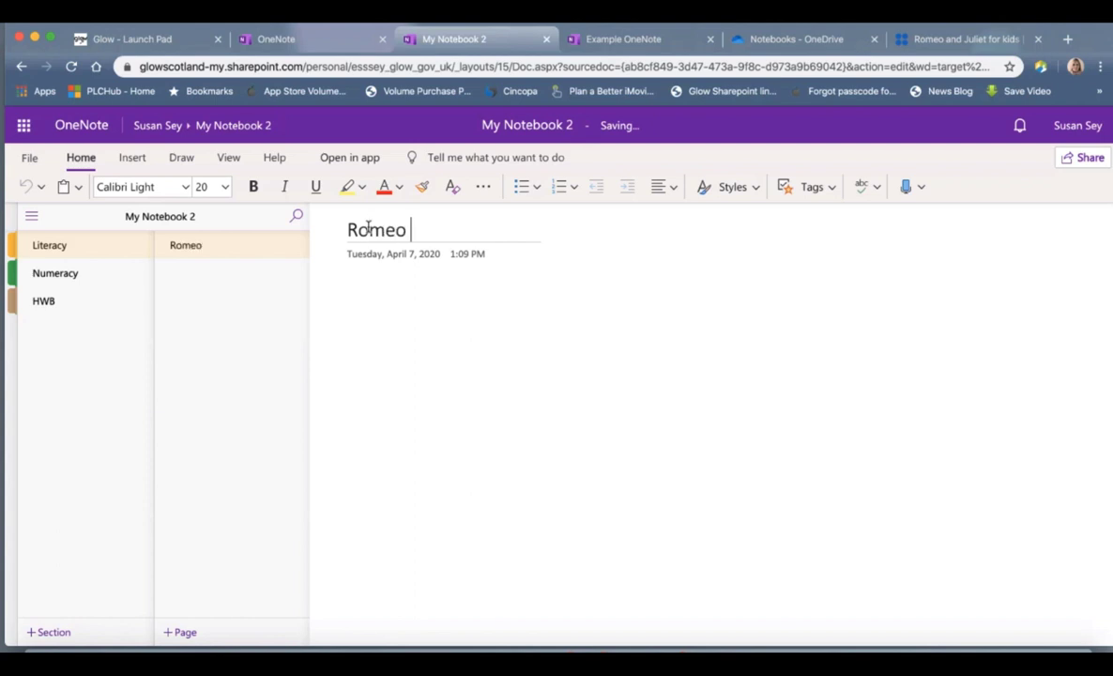
pyautogui.write('and Juliet')
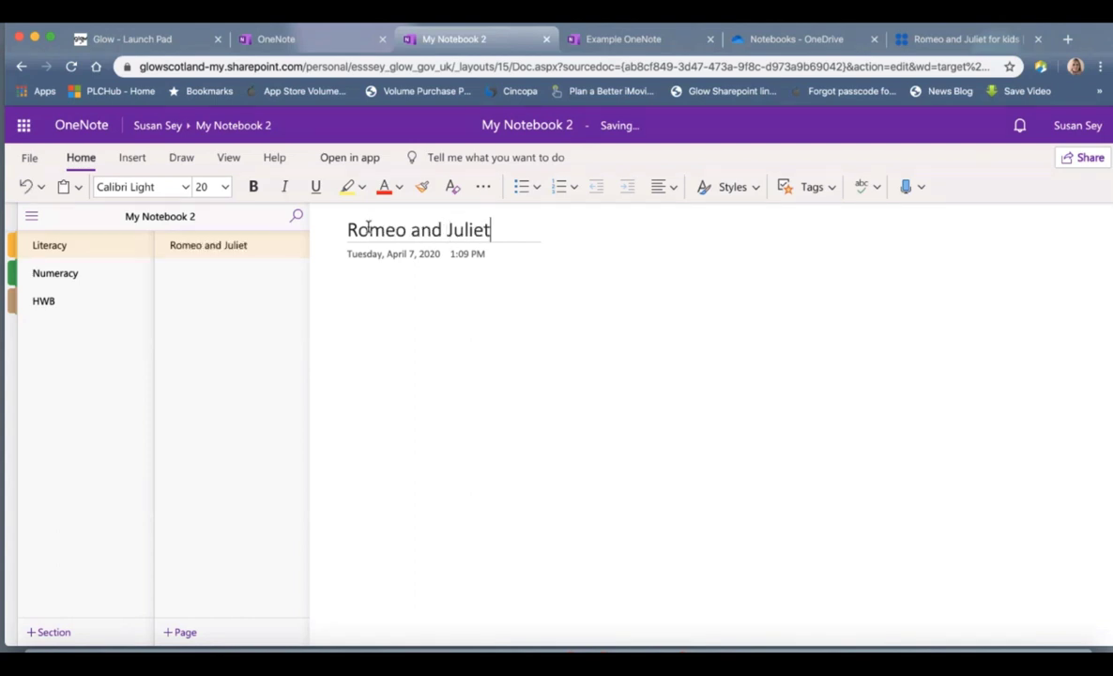
pyautogui.click(359, 307)
pyautogui.click(178, 631)
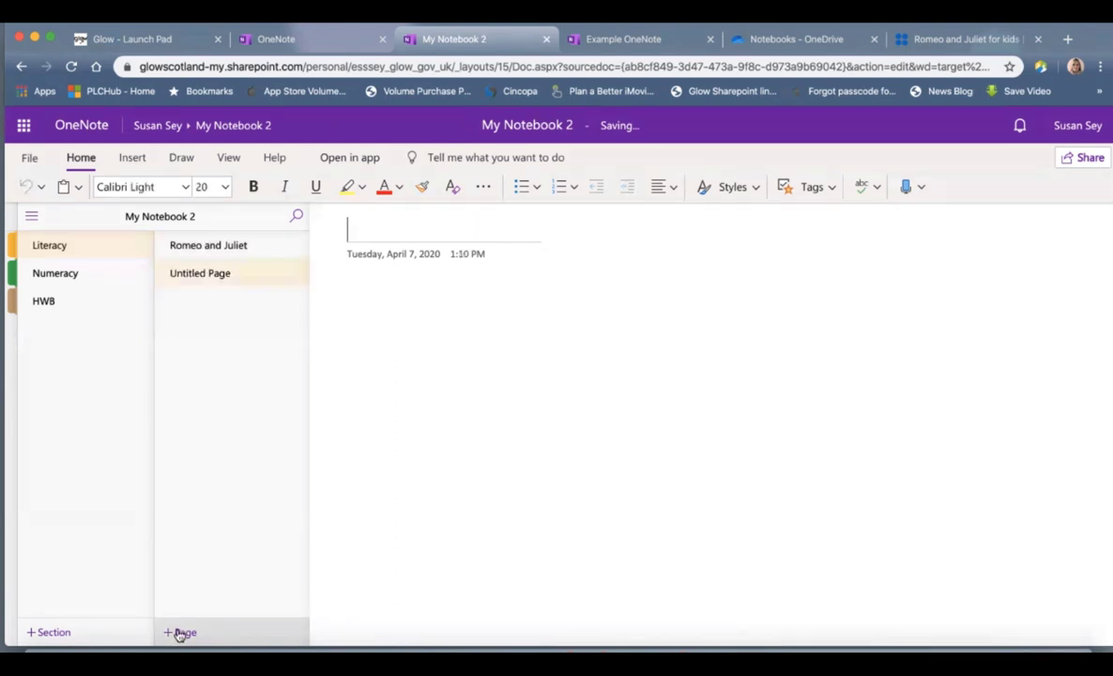
pyautogui.write('Inser')
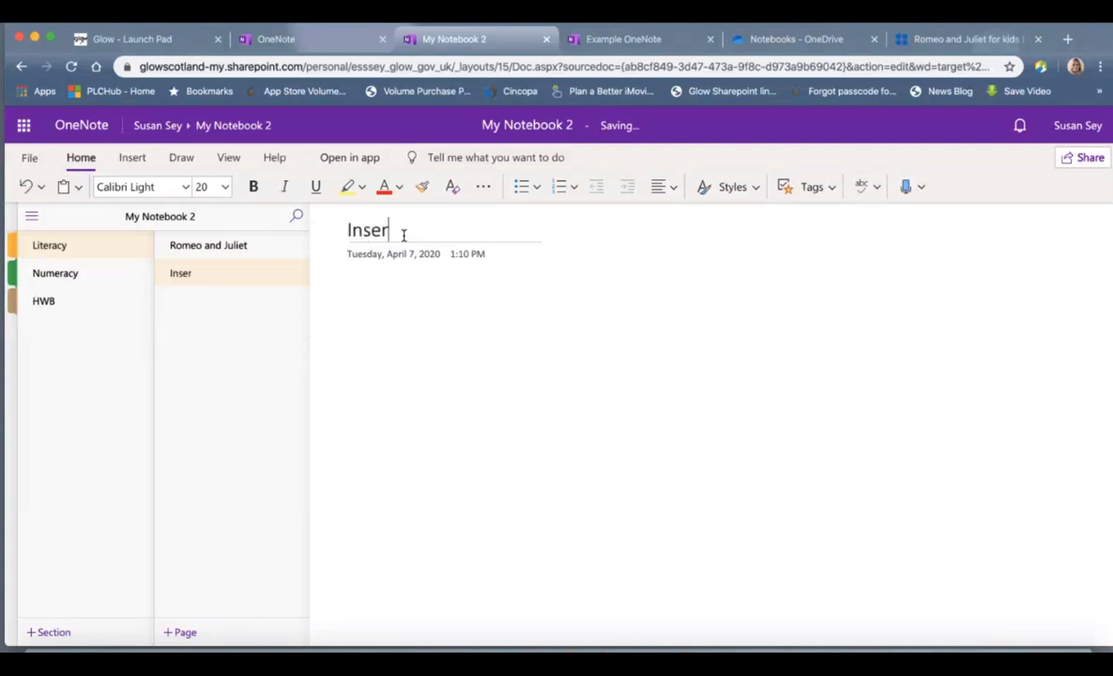
pyautogui.write('t Content')
pyautogui.click(183, 632)
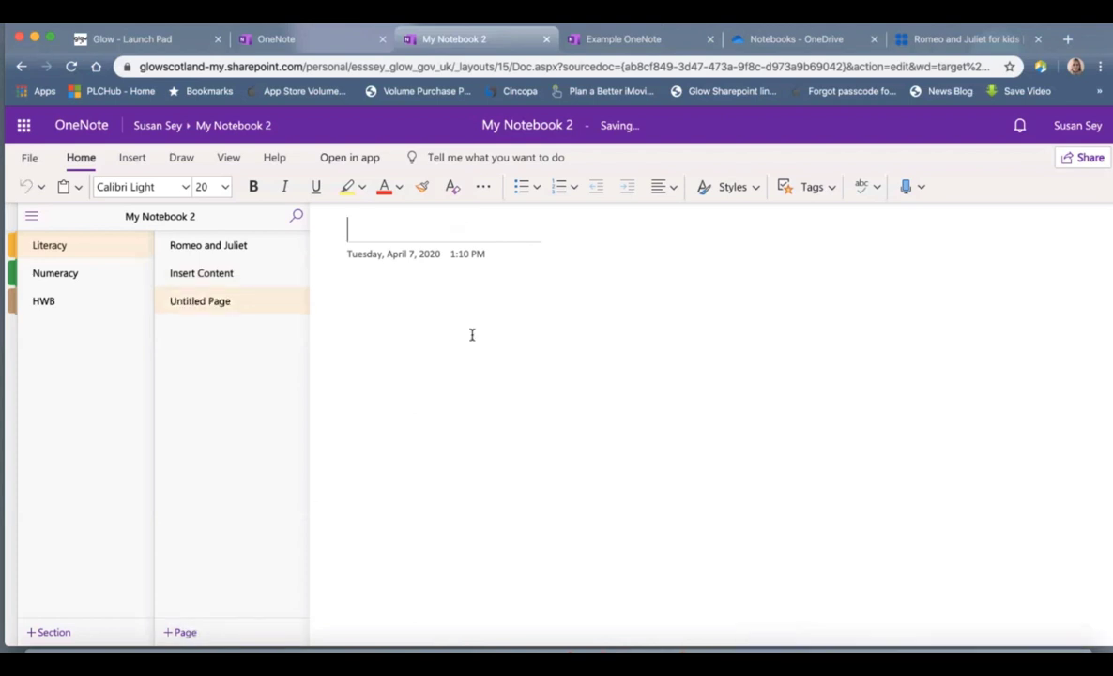
pyautogui.write('Page 3')
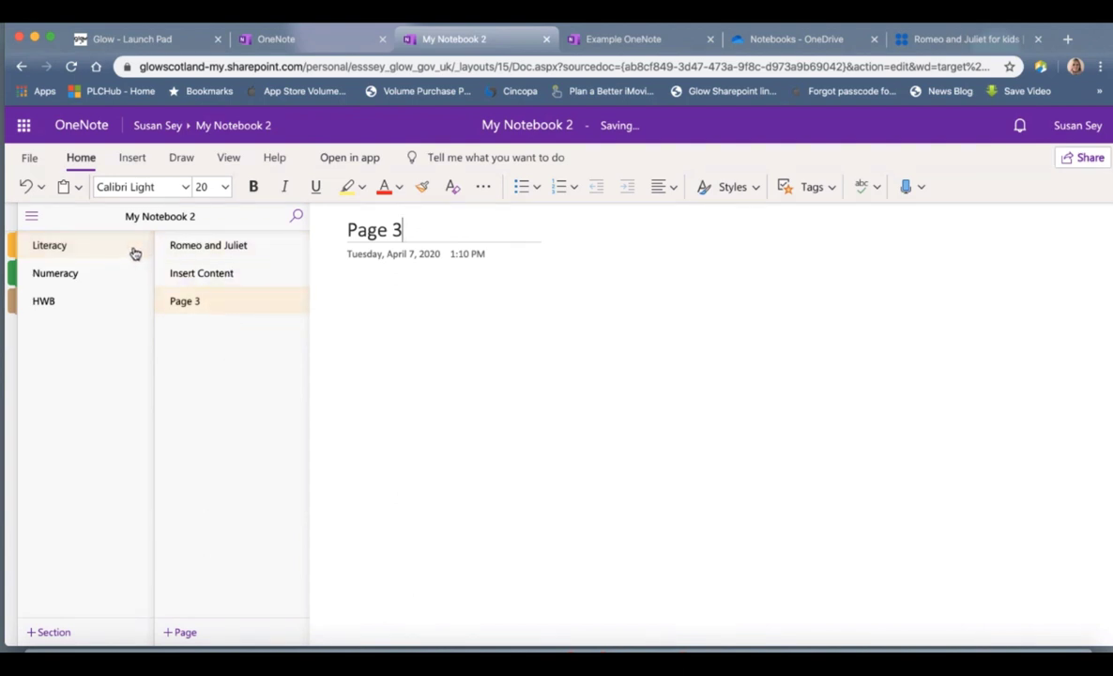
# Step: Write and select 'This is my book report' on the Romeo and Juliet page
pyautogui.click(201, 252)
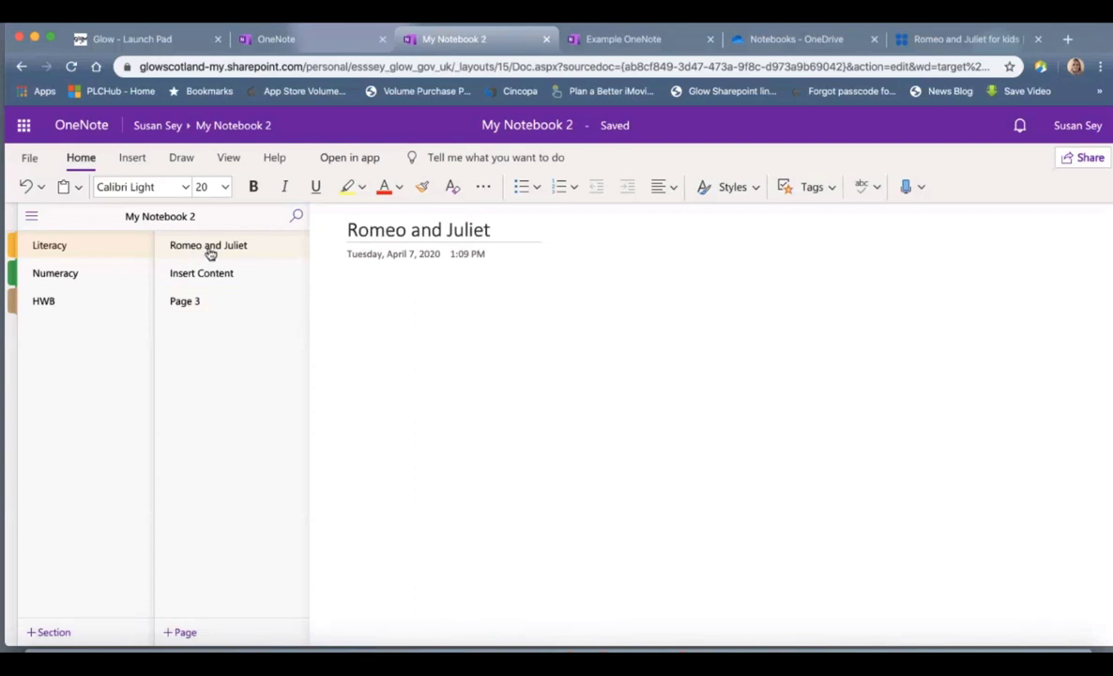
pyautogui.click(386, 318)
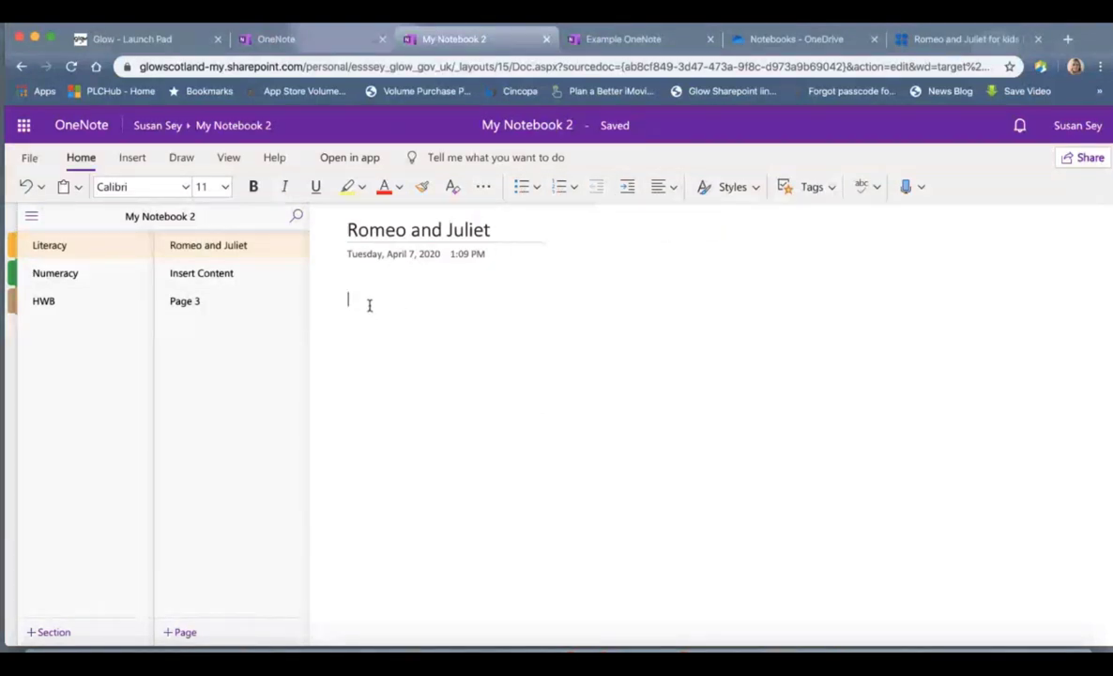
pyautogui.write('This is my book report')
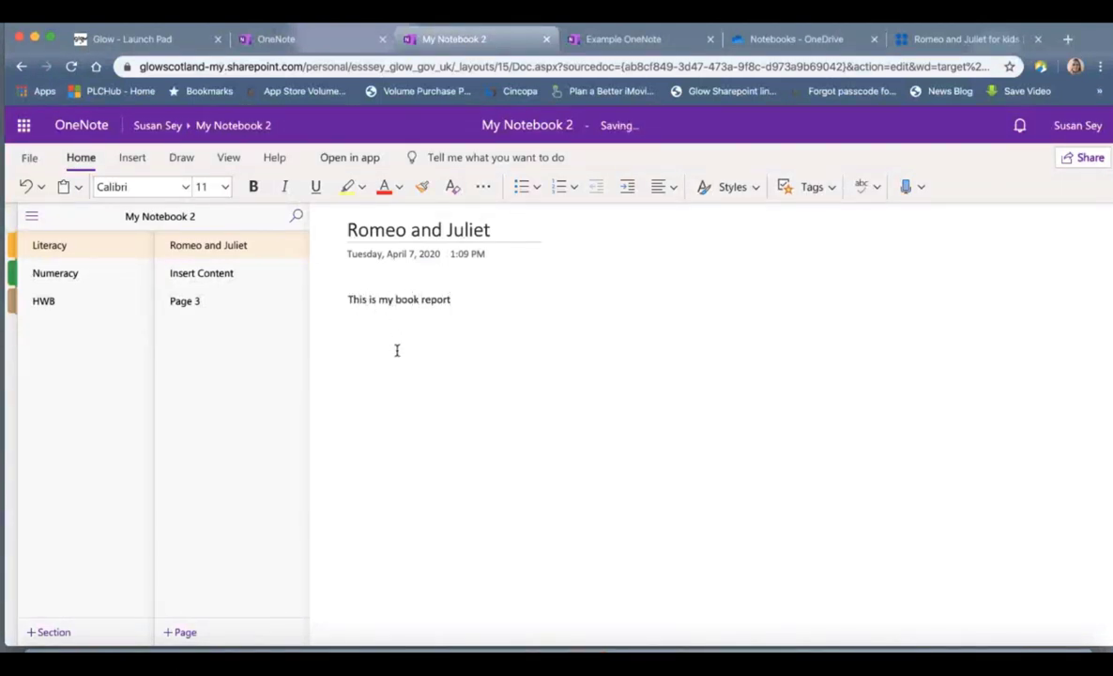
pyautogui.moveTo(455, 298); pyautogui.dragTo(351, 302)
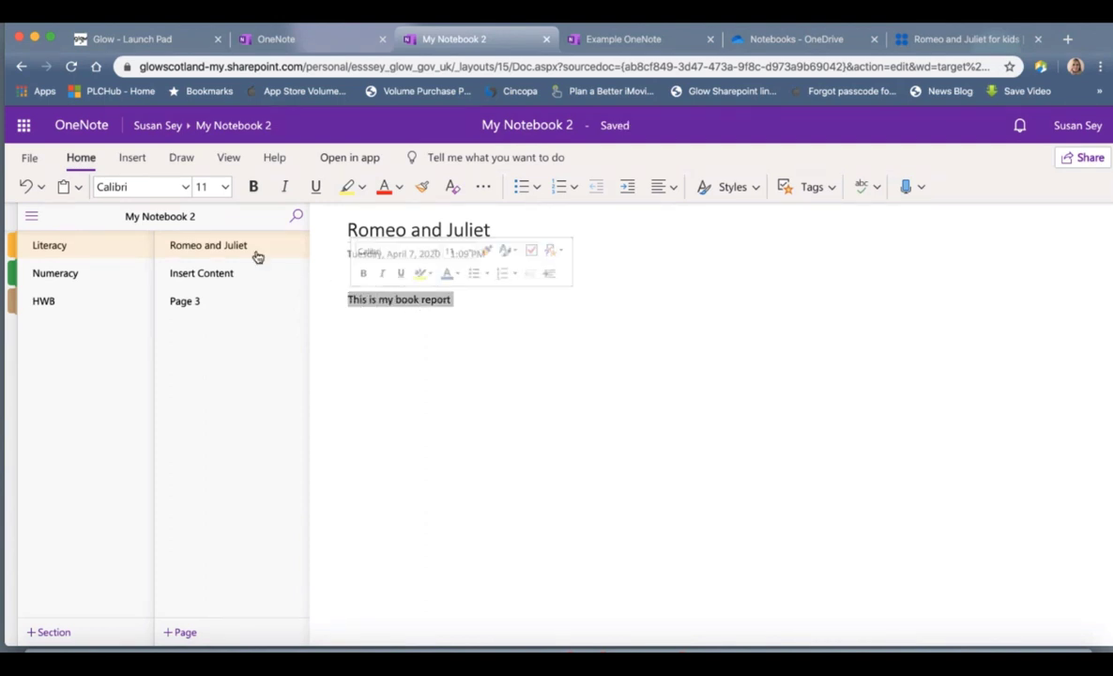
# Step: Make 'This is my book report' bold at size 18, then click onto empty page space
pyautogui.click(225, 186)
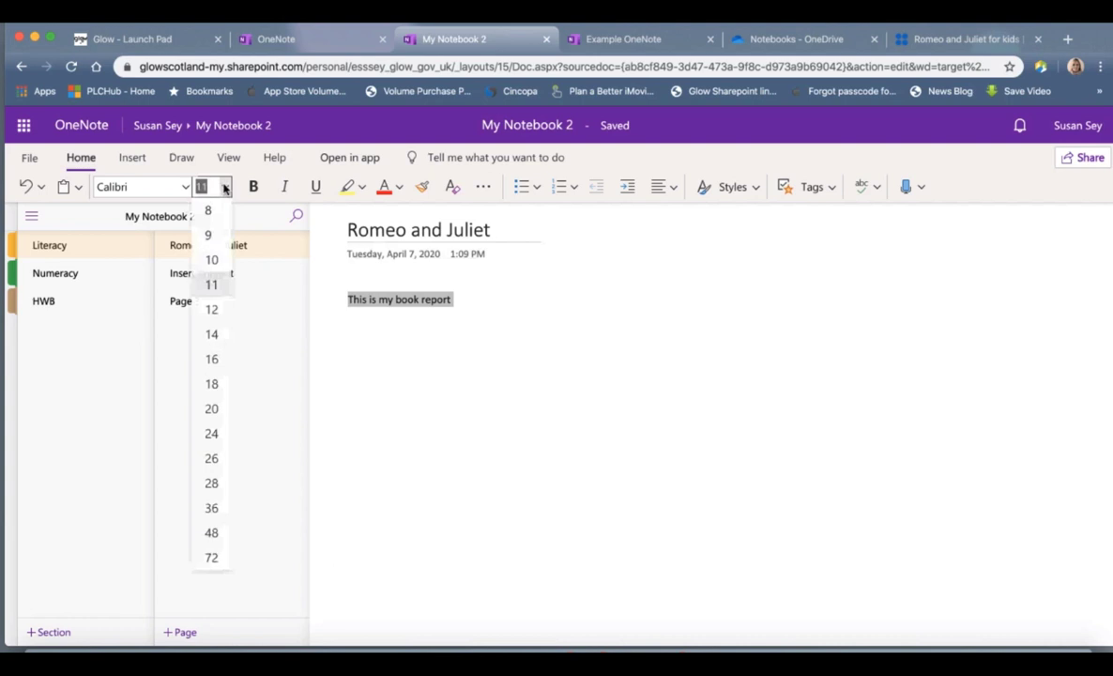
pyautogui.click(211, 383)
pyautogui.click(253, 187)
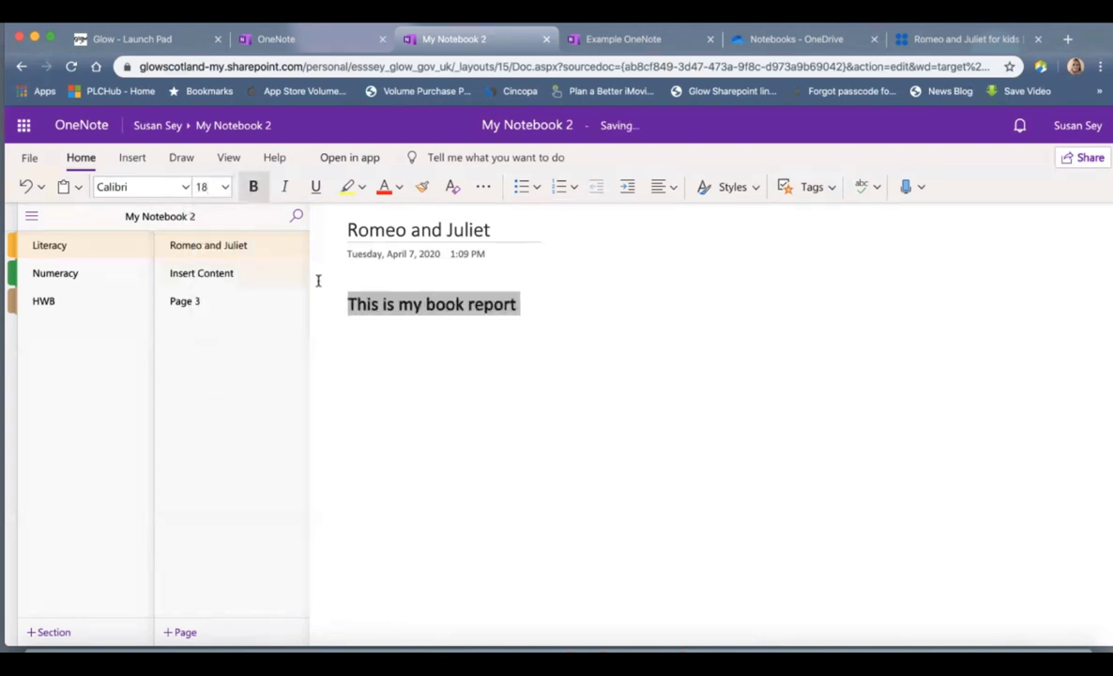
pyautogui.click(348, 303)
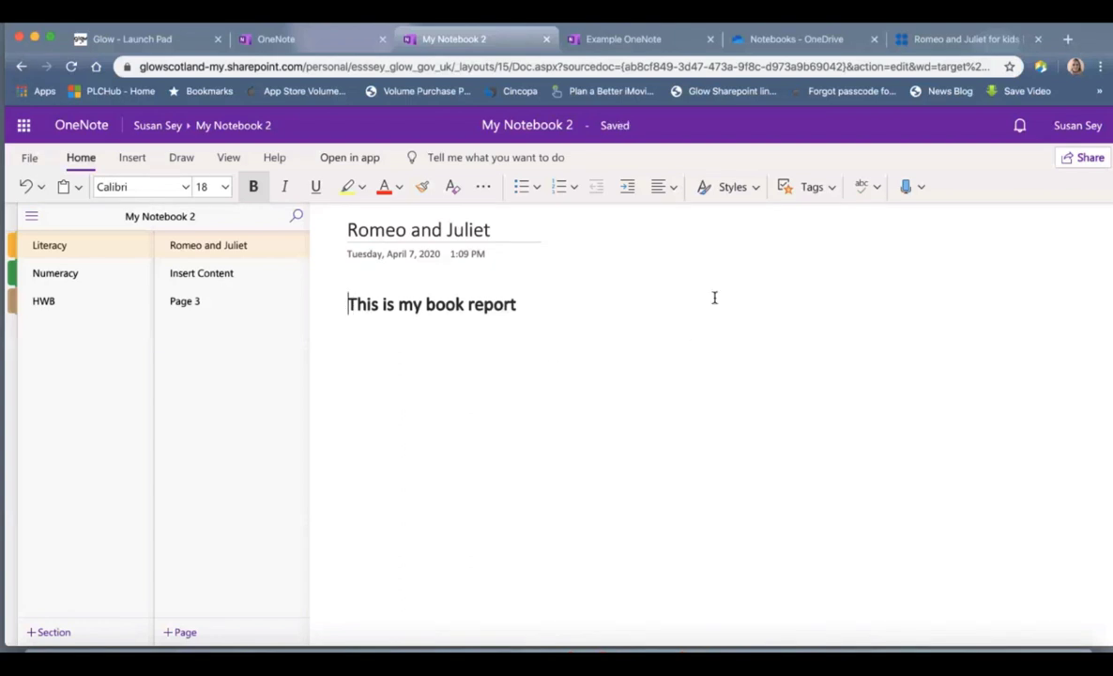
pyautogui.click(757, 272)
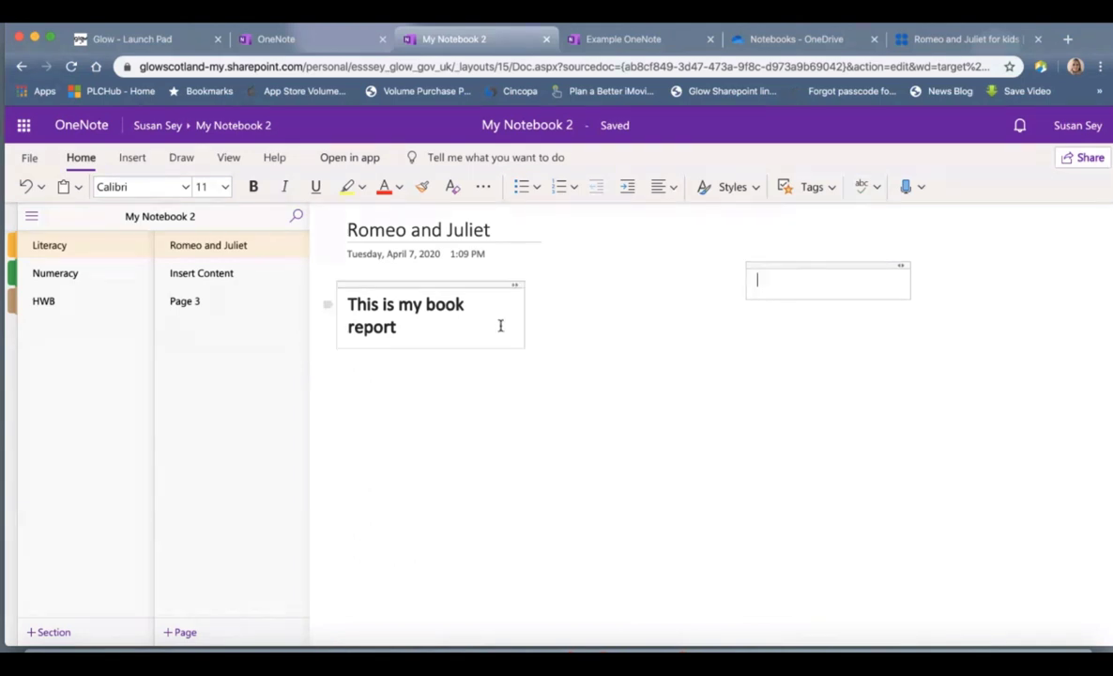
# Step: Widen the book-report note to fit one line and nudge it slightly right and down
pyautogui.moveTo(523, 318); pyautogui.dragTo(604, 320)
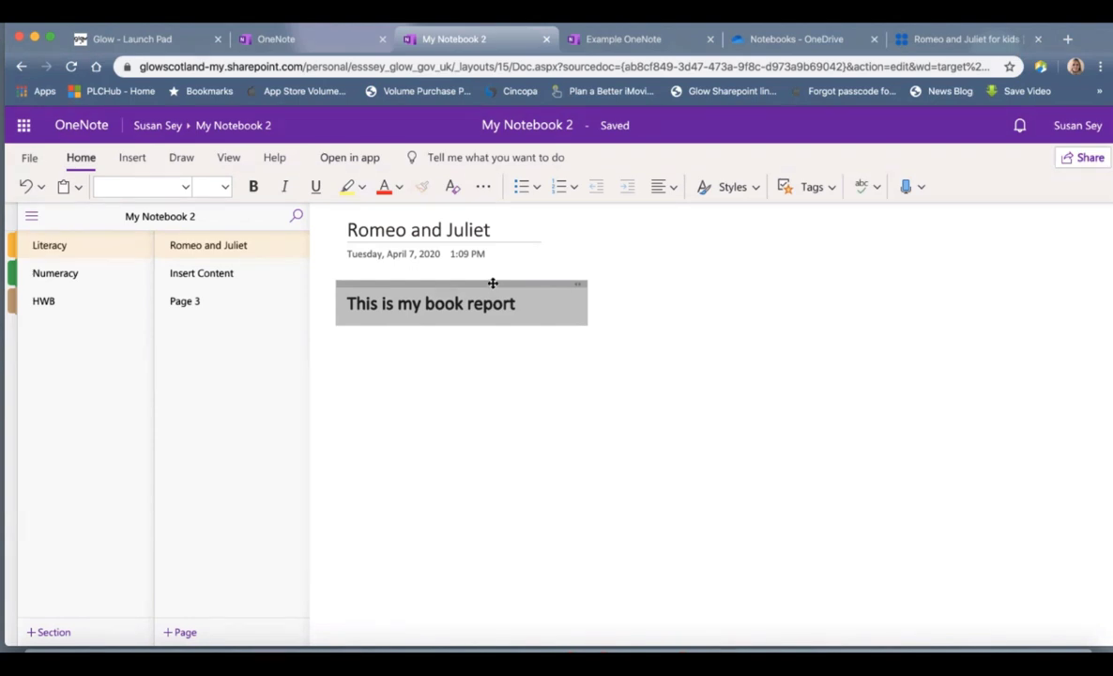
pyautogui.moveTo(494, 281); pyautogui.dragTo(515, 289)
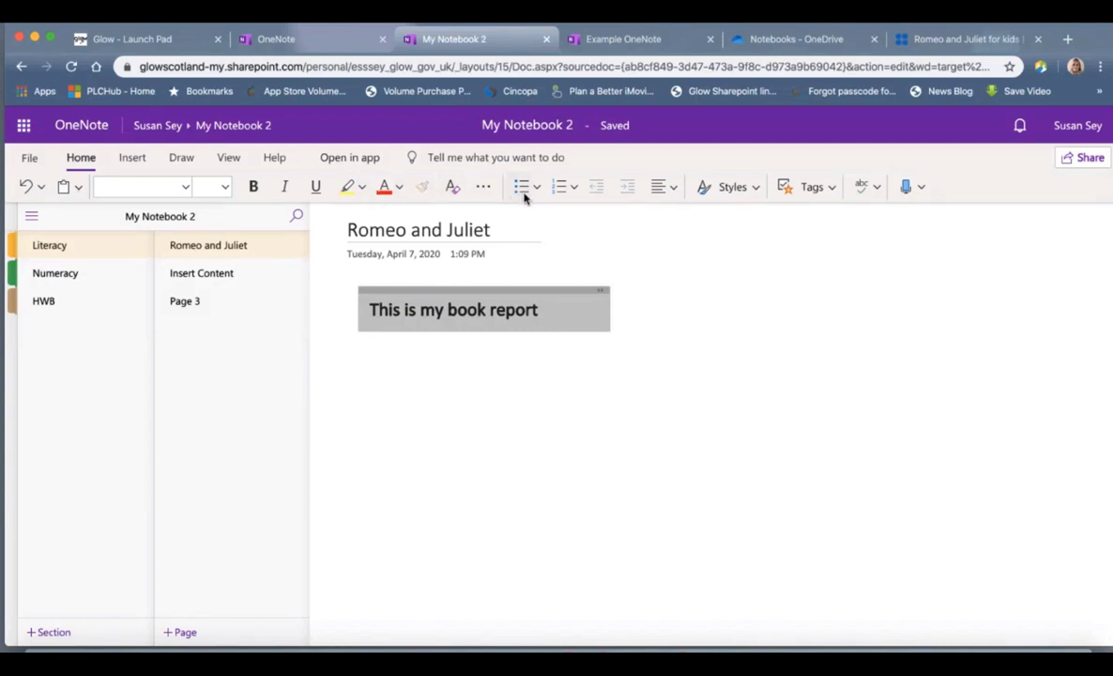
# Step: List Chapter 1, Chapter 2 and Chapter 3 below the heading as bullets at size 16
pyautogui.click(375, 367)
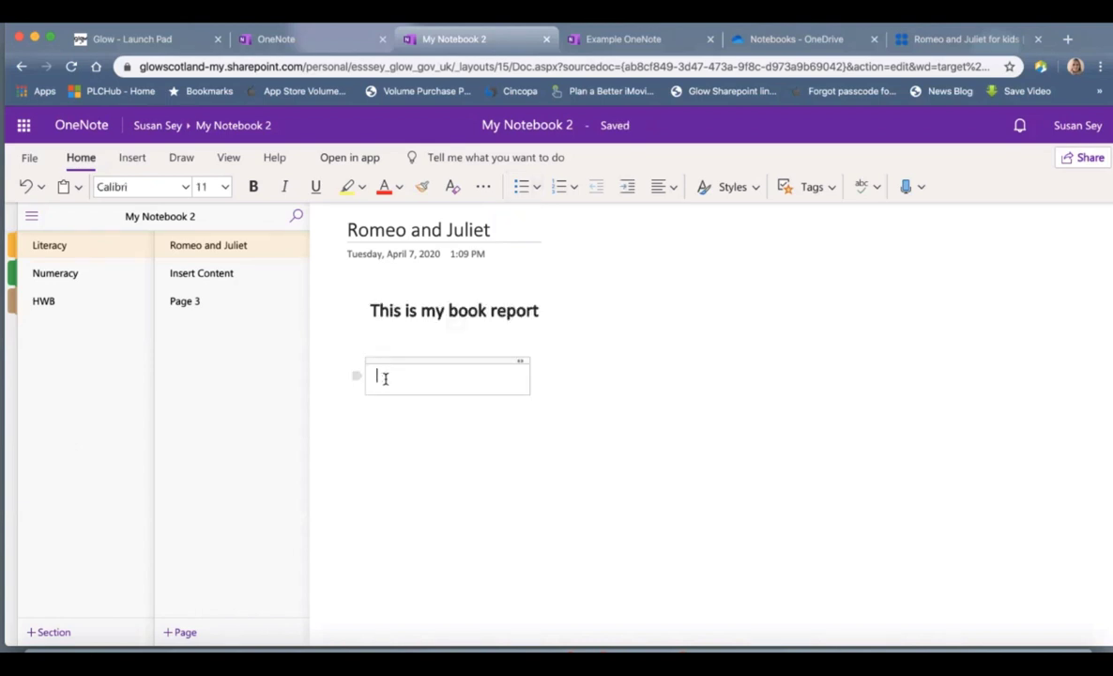
pyautogui.write('Chapter 1')
pyautogui.press('Return')
pyautogui.write('Chapter')
pyautogui.write('Chapter')
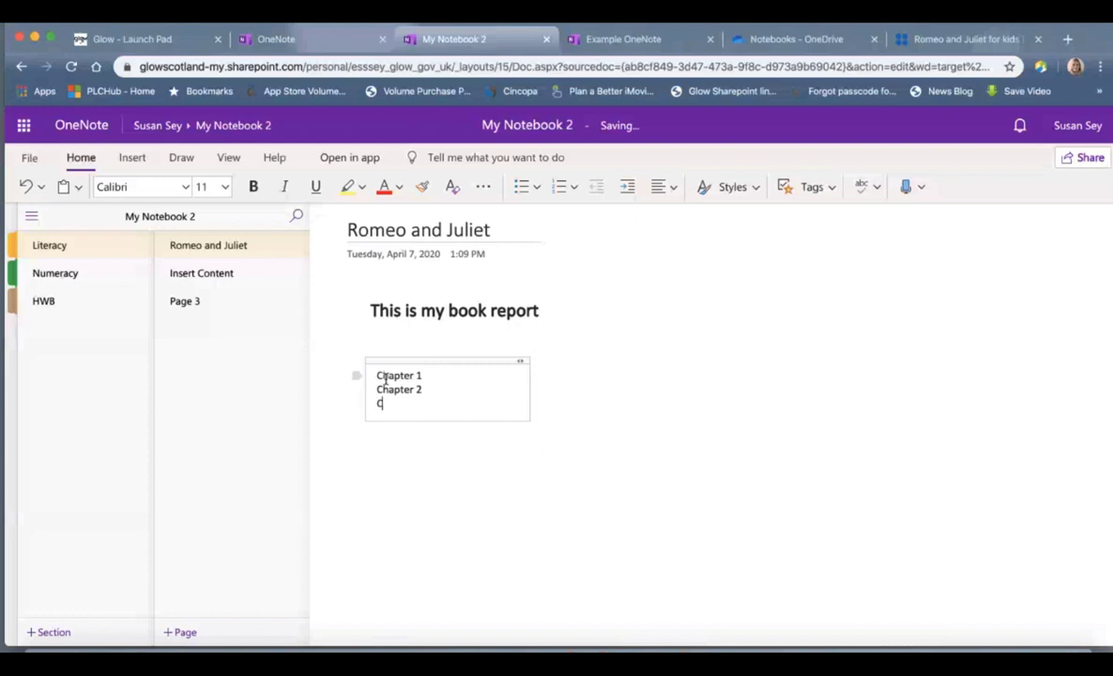
pyautogui.write(' 3')
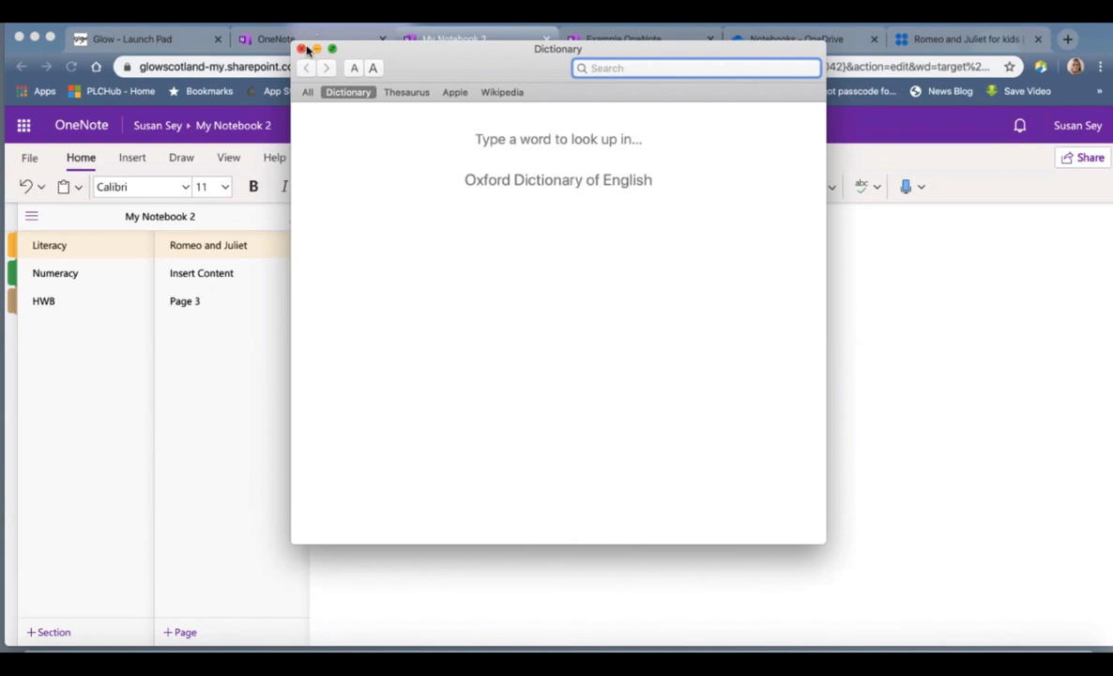
pyautogui.click(301, 49)
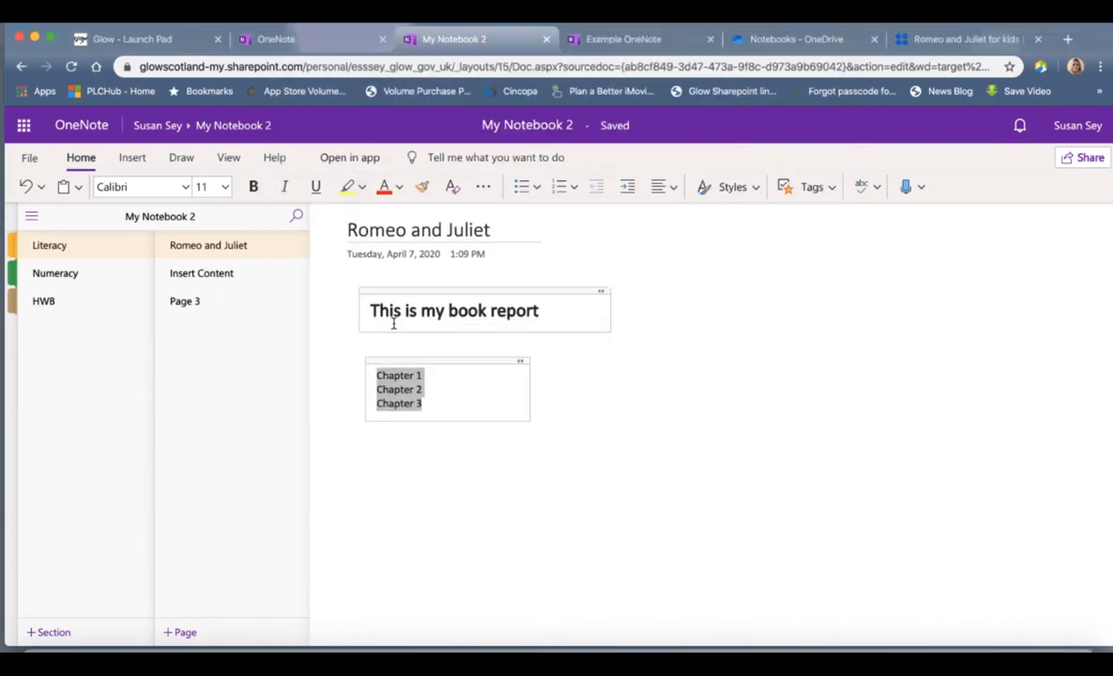
pyautogui.click(525, 190)
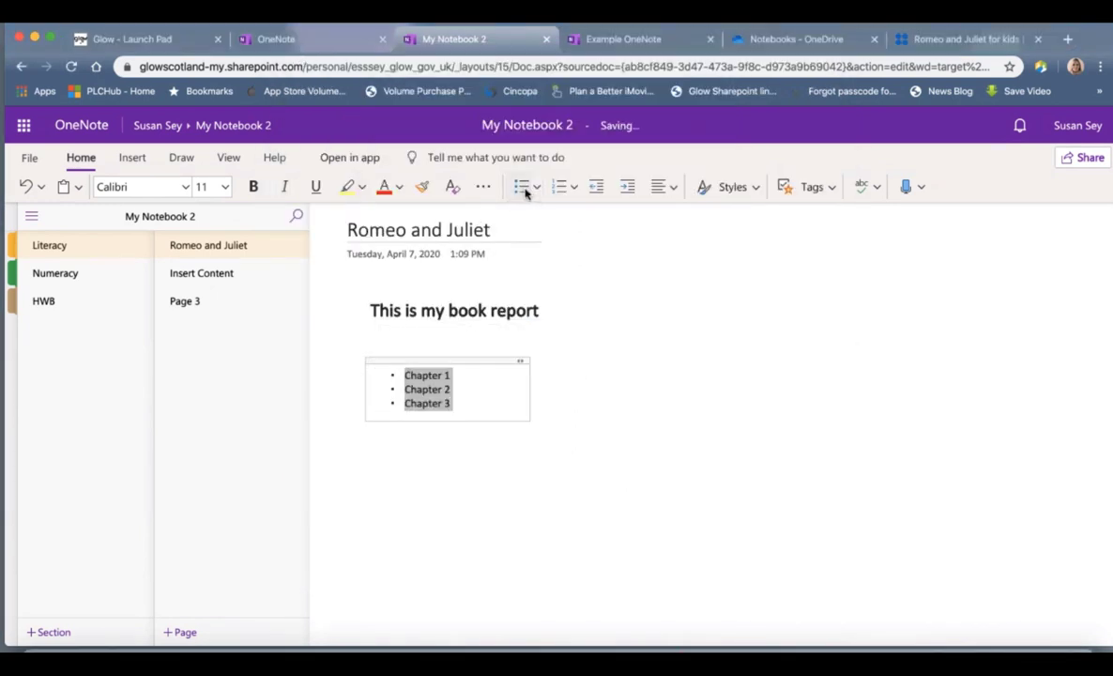
pyautogui.click(225, 187)
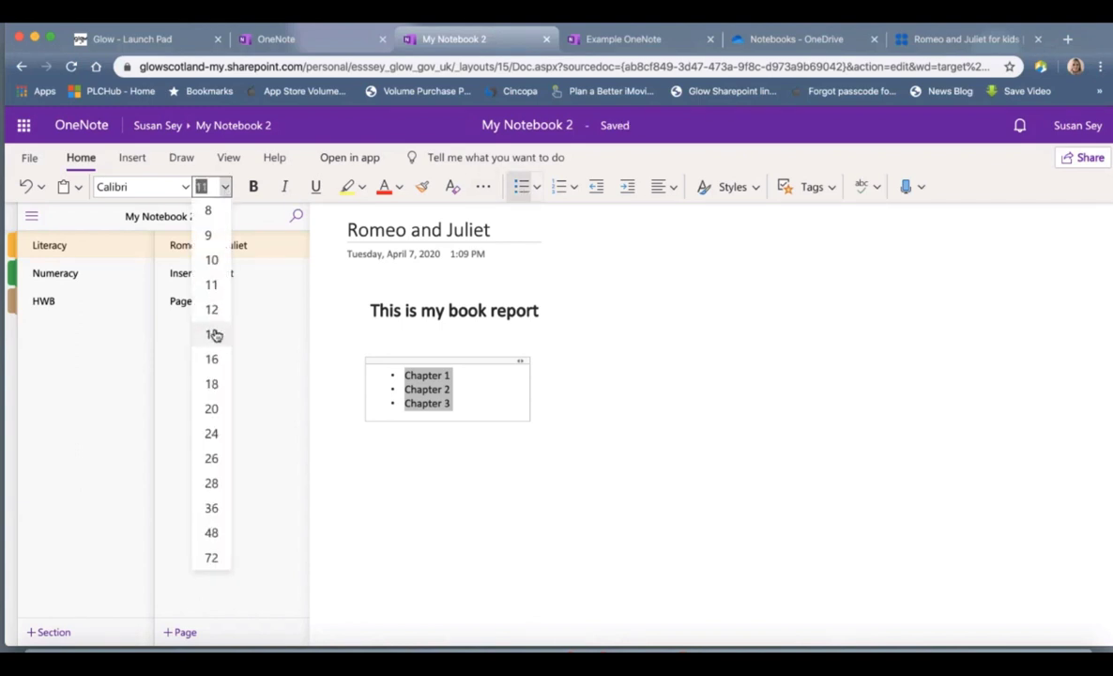
pyautogui.click(213, 359)
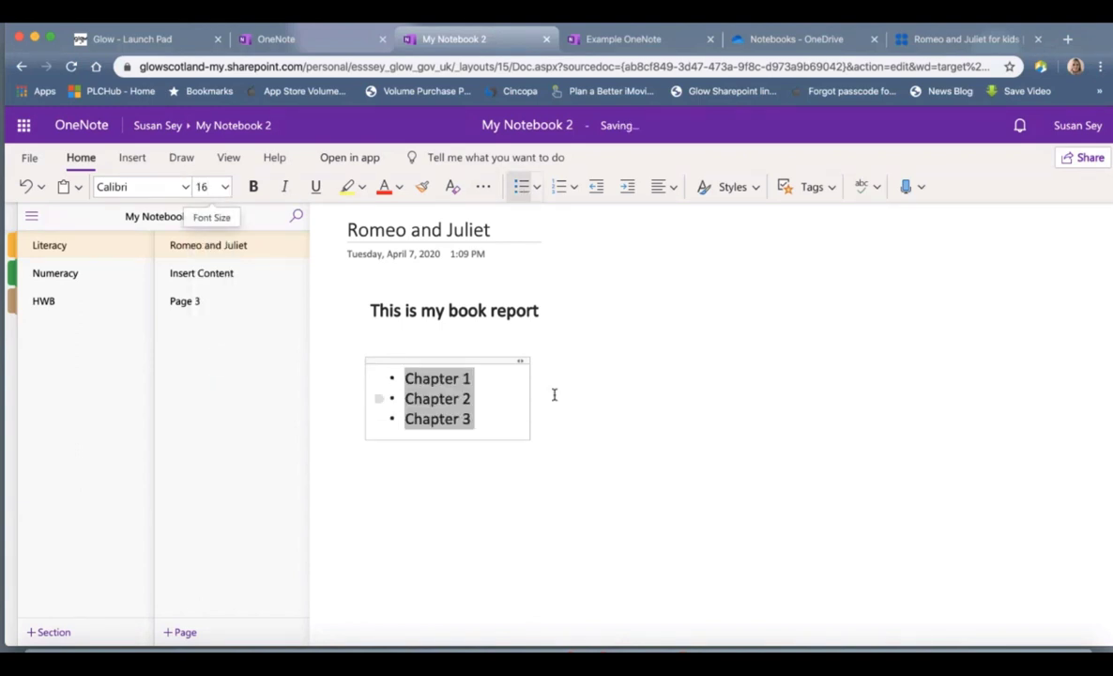
# Step: Try a., b., c. and 1., 2., 3. numbering on the chapter list, then remove numbering
pyautogui.click(575, 196)
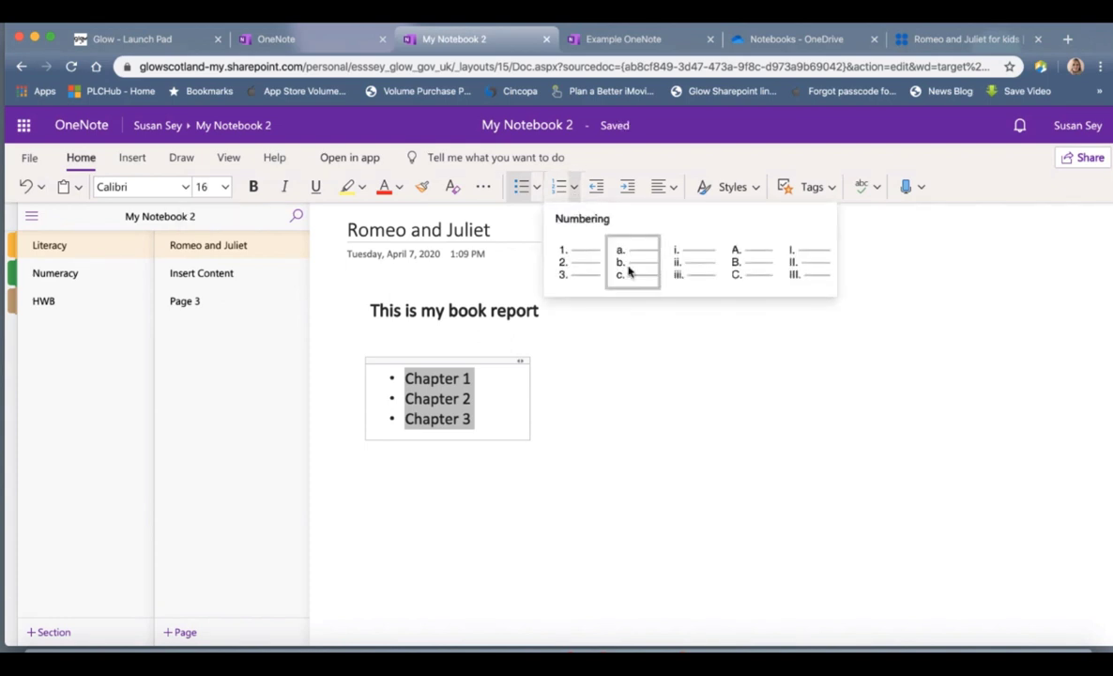
pyautogui.click(635, 269)
pyautogui.click(574, 187)
pyautogui.click(577, 269)
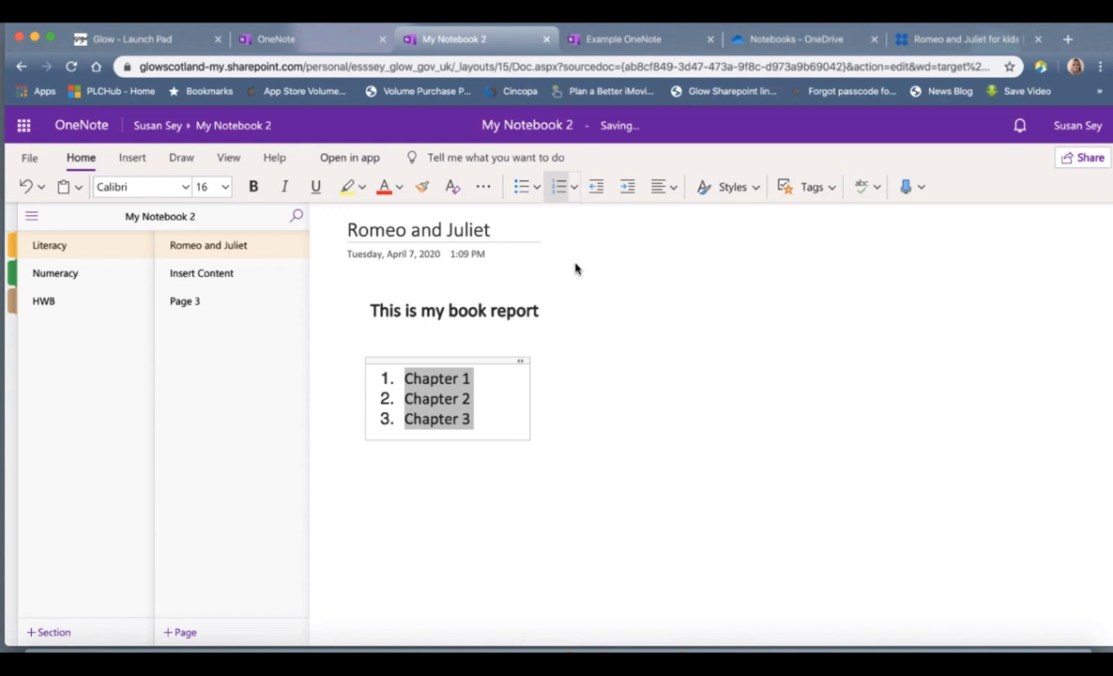
pyautogui.click(537, 187)
pyautogui.press('Escape')
pyautogui.click(496, 402)
pyautogui.moveTo(476, 427); pyautogui.dragTo(403, 377)
pyautogui.click(557, 188)
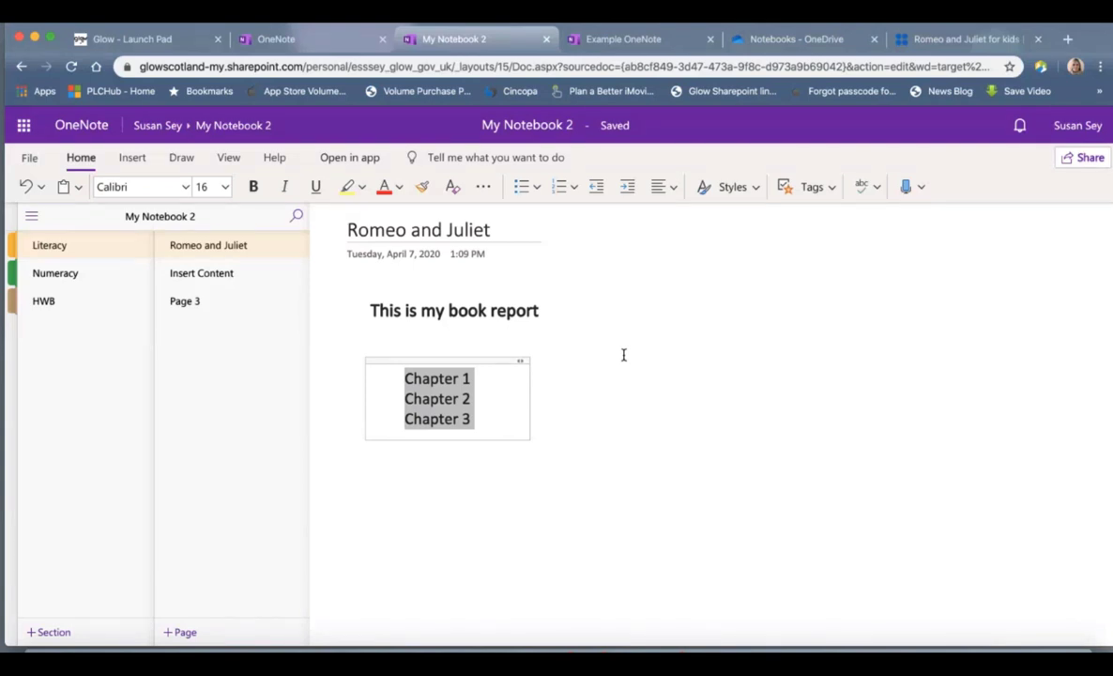
# Step: Tag the Chapter 1–3 lines as To Do and tick off Chapter 1 and Chapter 2
pyautogui.click(831, 187)
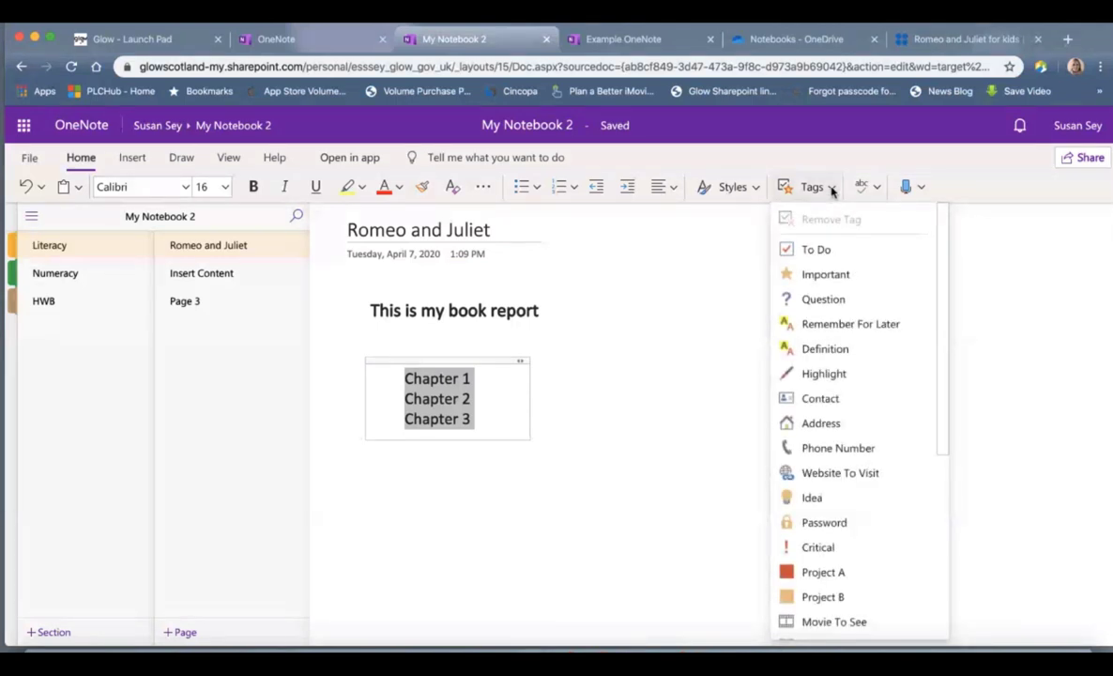
pyautogui.click(836, 251)
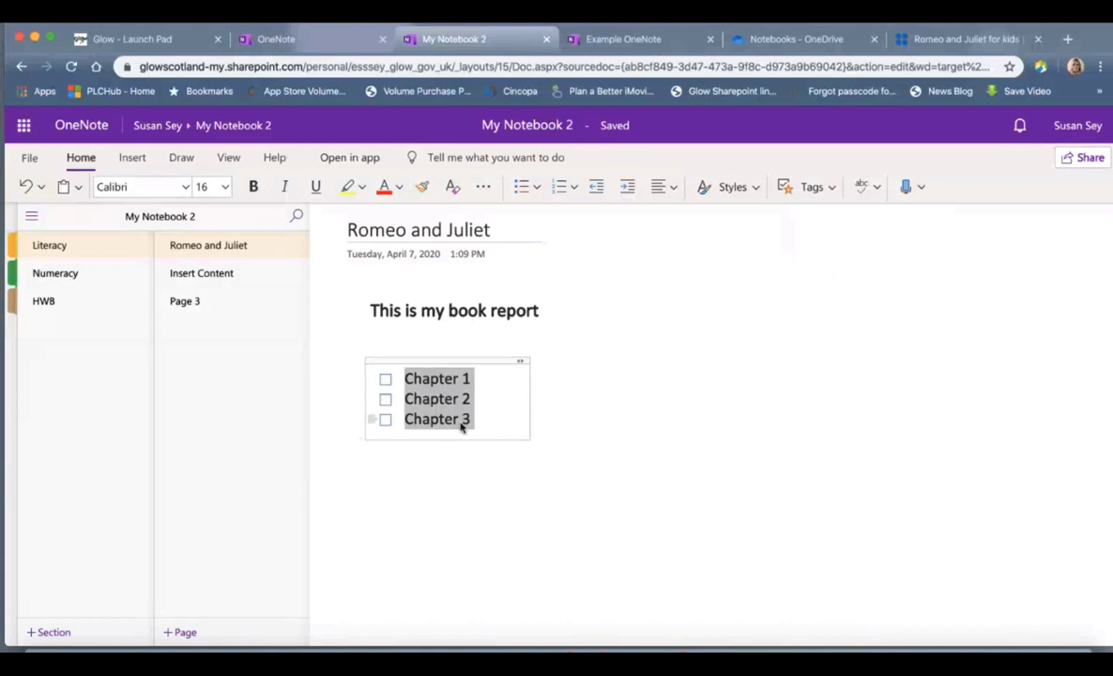
pyautogui.click(424, 472)
pyautogui.click(386, 379)
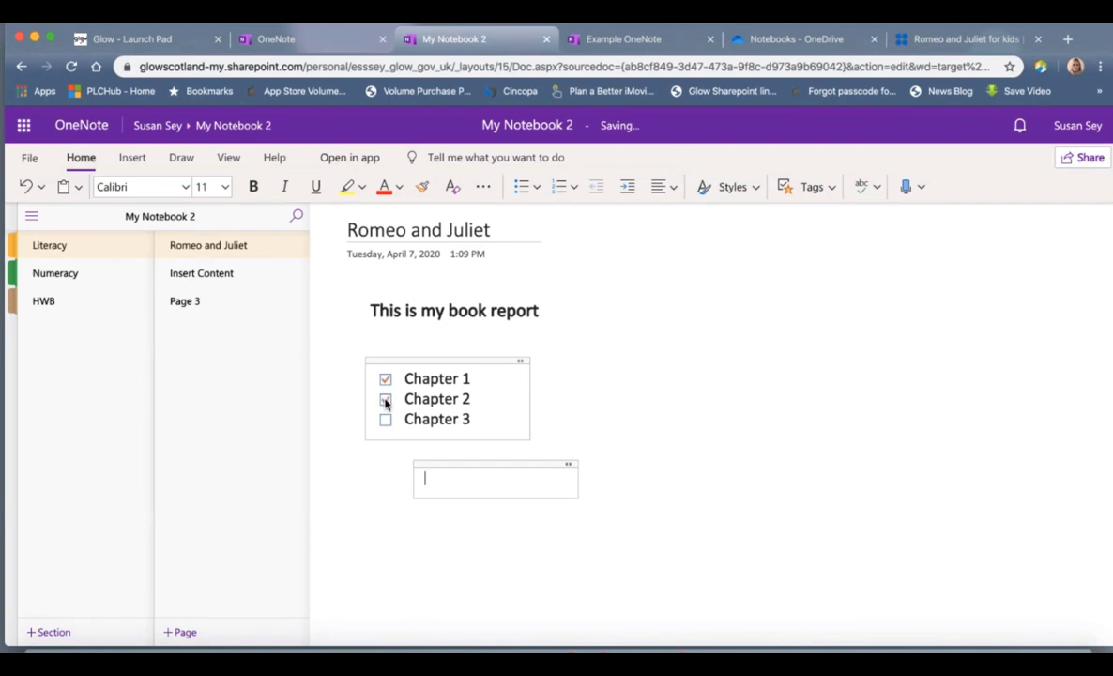
pyautogui.click(386, 400)
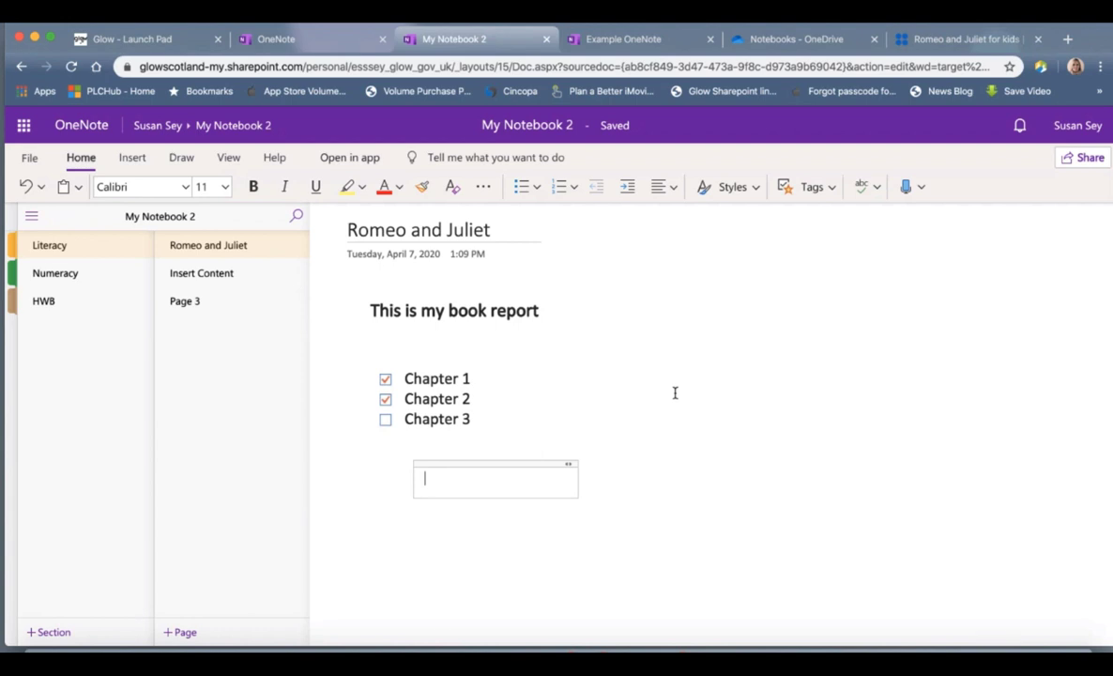
# Step: Give the 'This is my book report' heading an Important star tag and start a note below the checklist
pyautogui.click(370, 310)
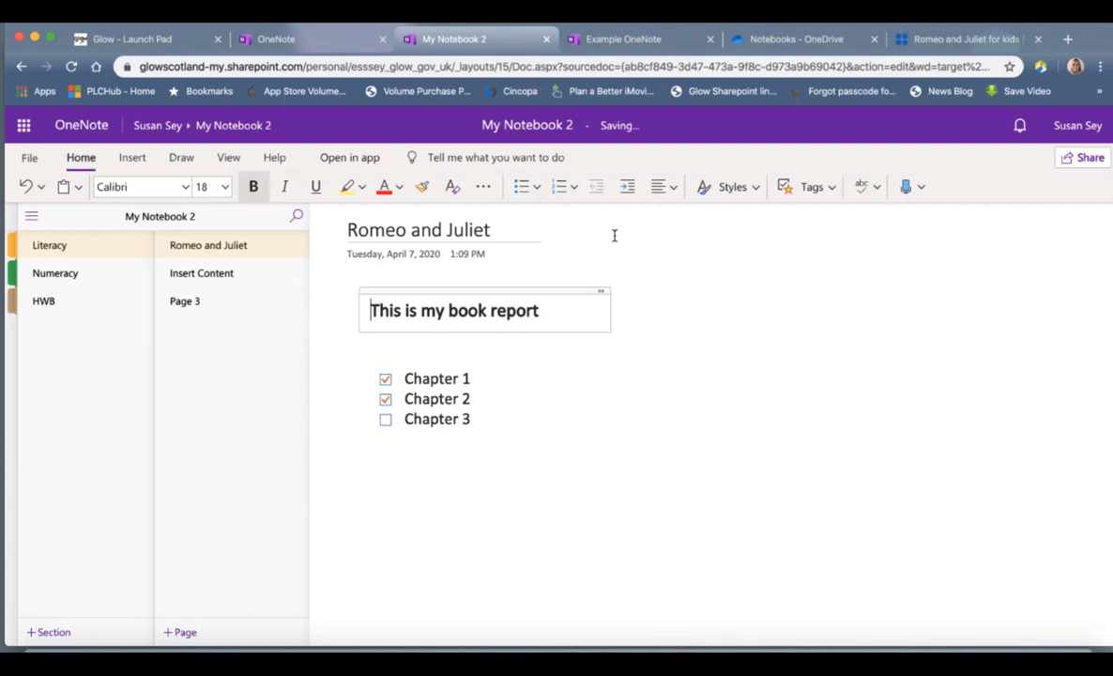
pyautogui.click(833, 195)
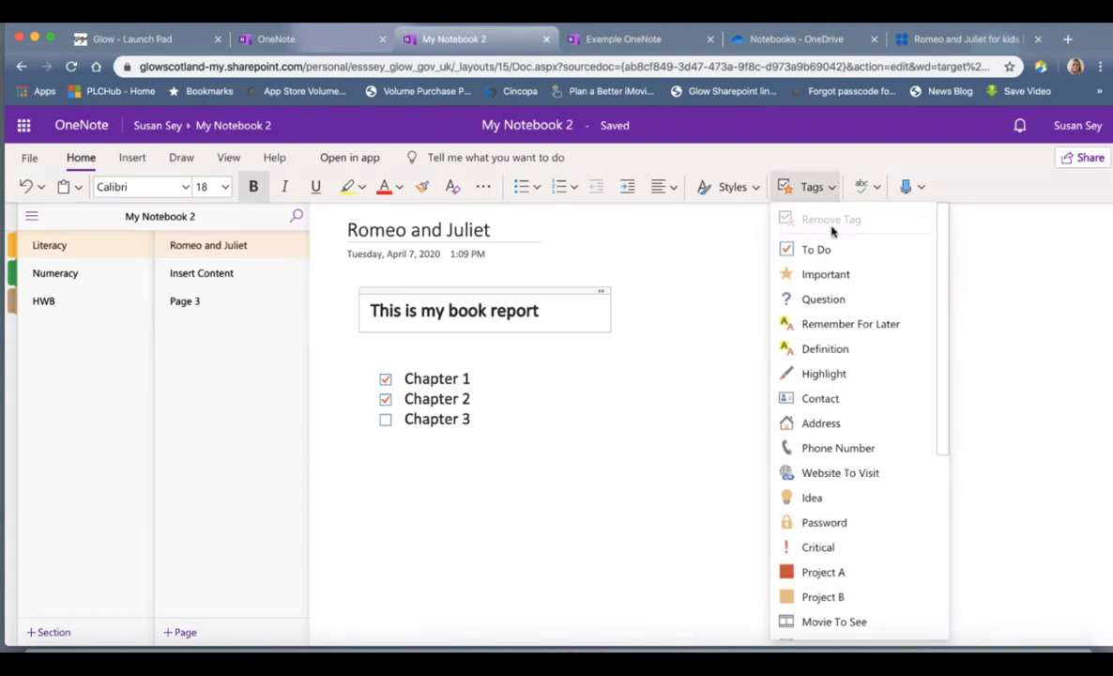
pyautogui.click(828, 274)
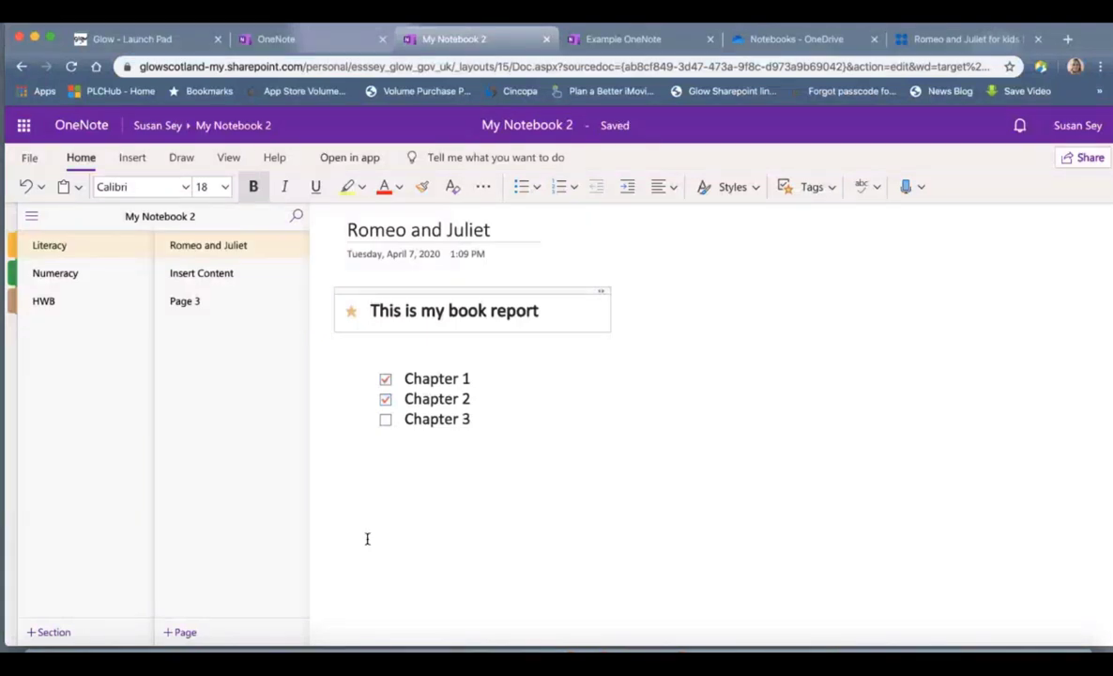
pyautogui.click(360, 468)
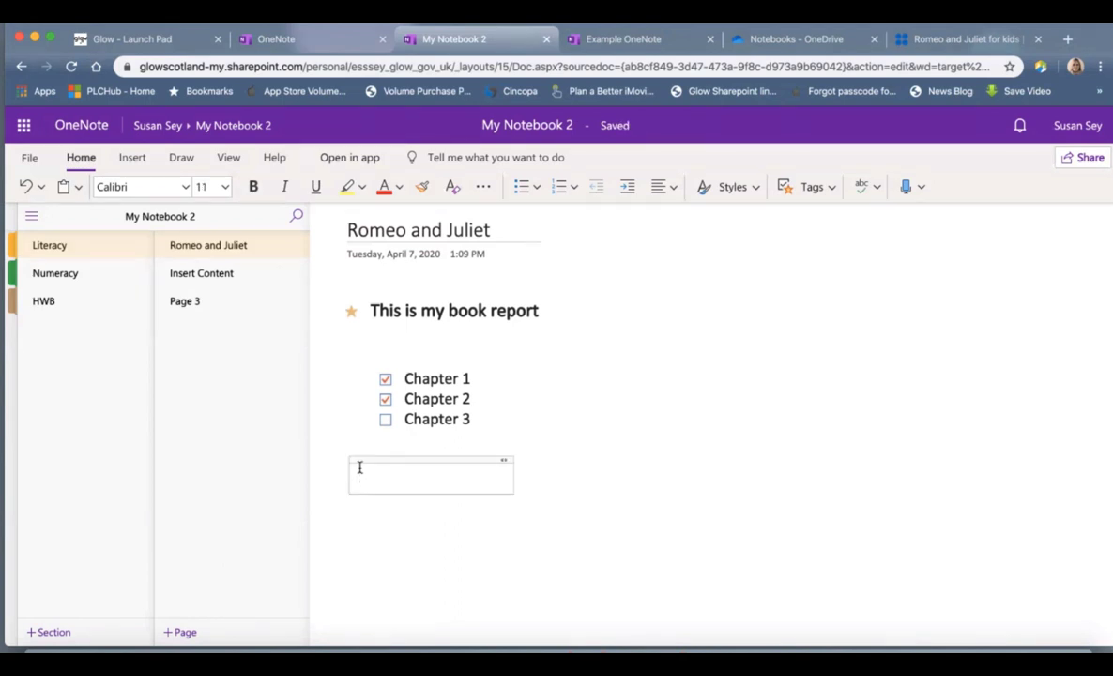
# Step: Start a hyperlink and paste the Romeo and Juliet for kids article URL as its address
pyautogui.click(132, 157)
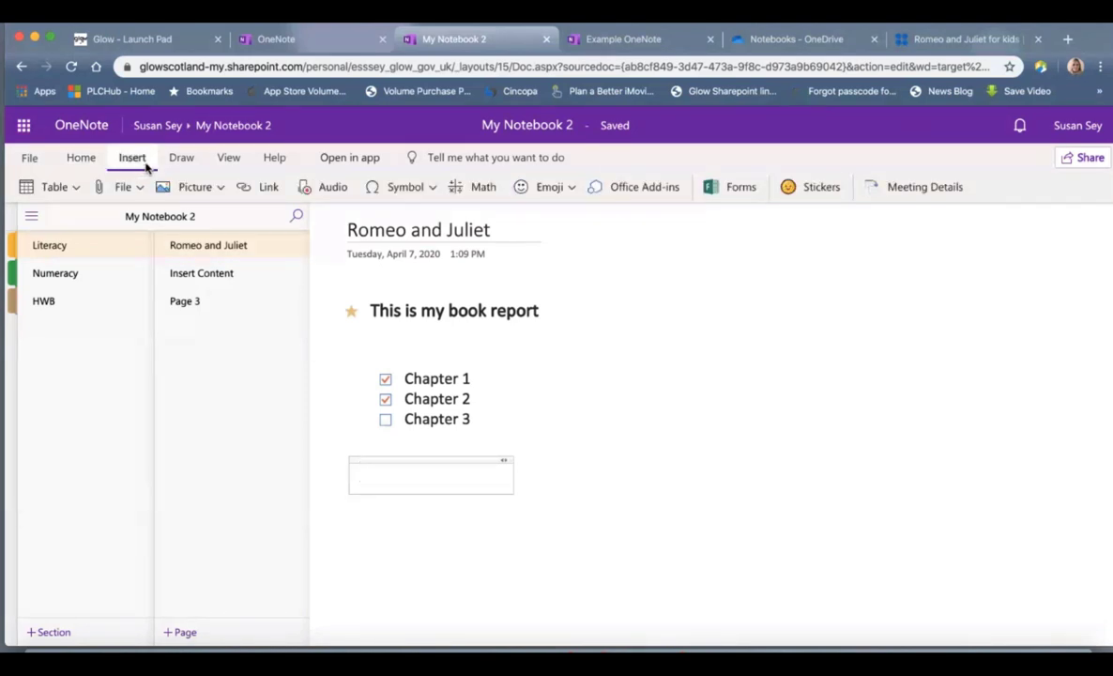
pyautogui.click(249, 192)
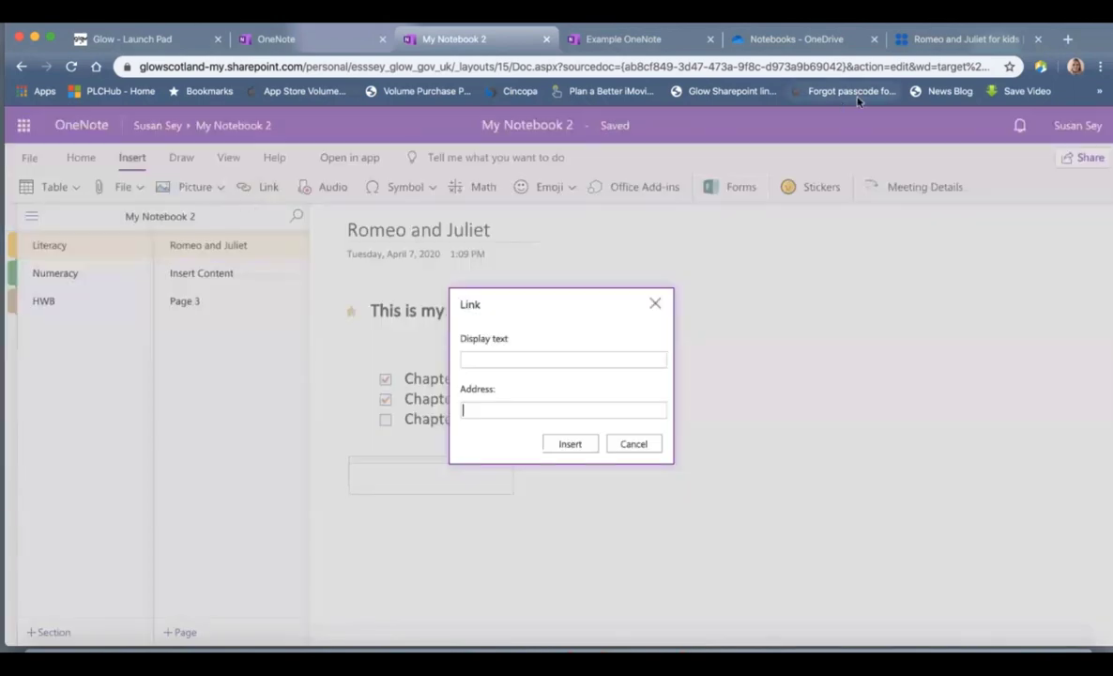
pyautogui.click(938, 40)
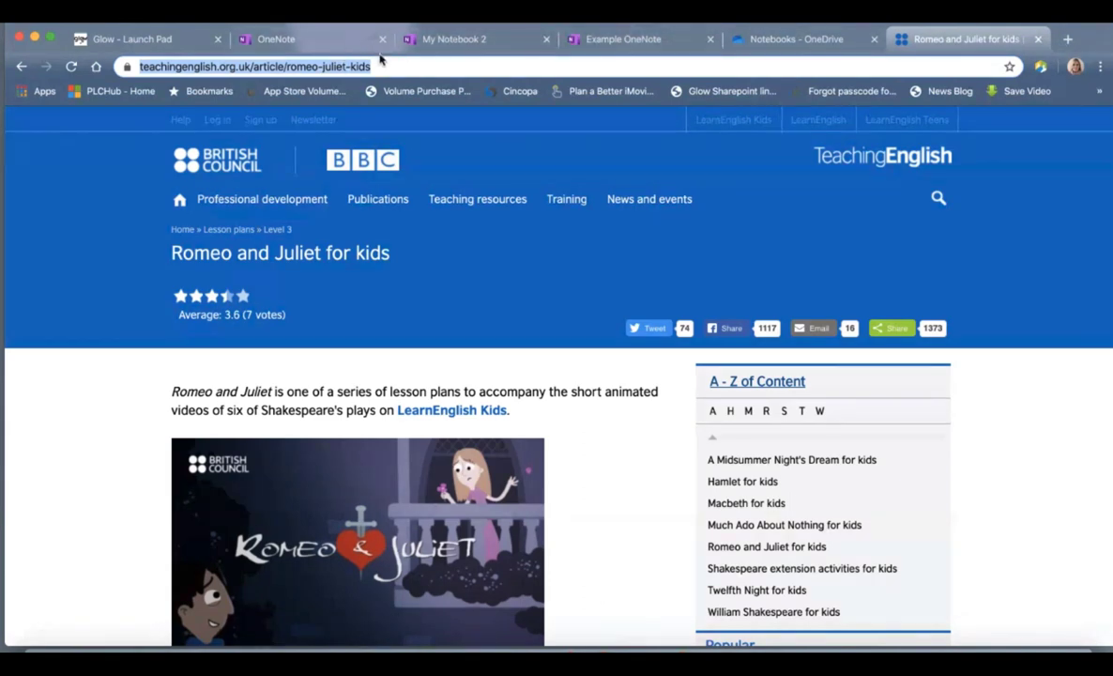
pyautogui.click(450, 40)
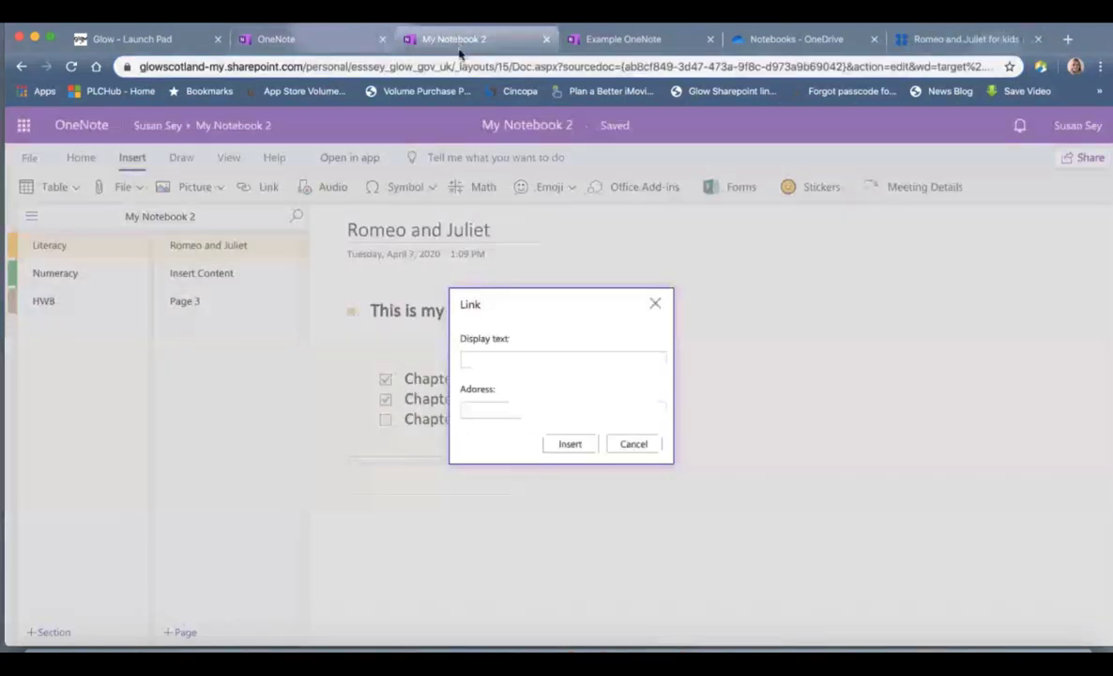
pyautogui.click(485, 410)
pyautogui.write('https://www.teachingenglish.org.uk/article/romeo-juliet-kids')
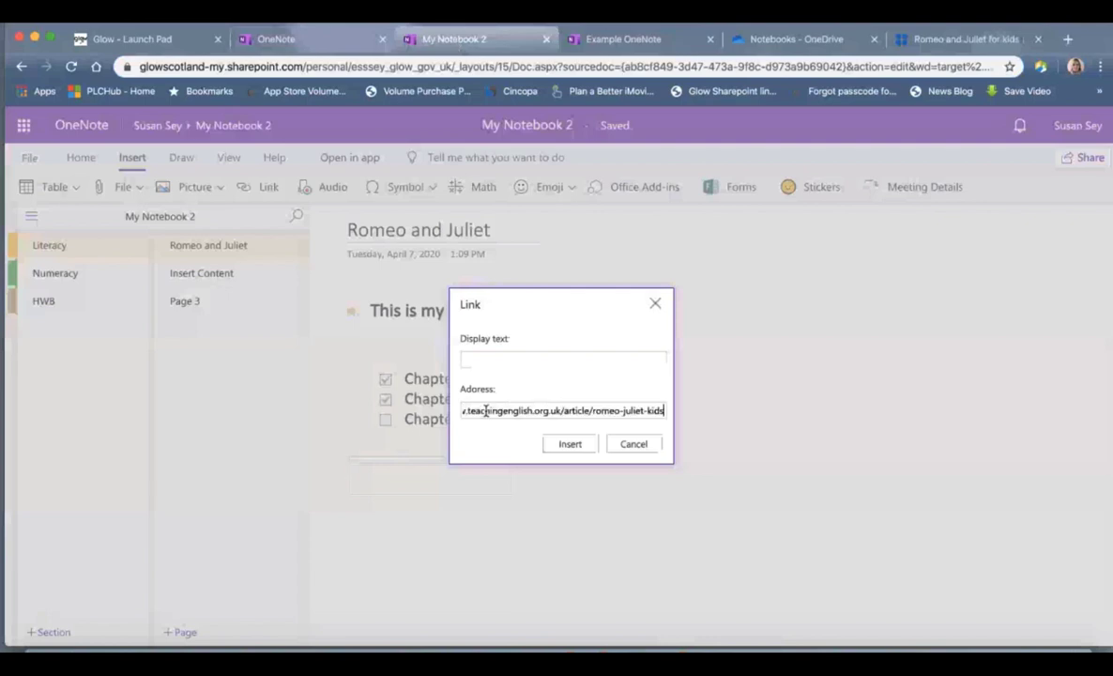
# Step: Set the link's display text to 'Useful Website' and insert it
pyautogui.click(515, 357)
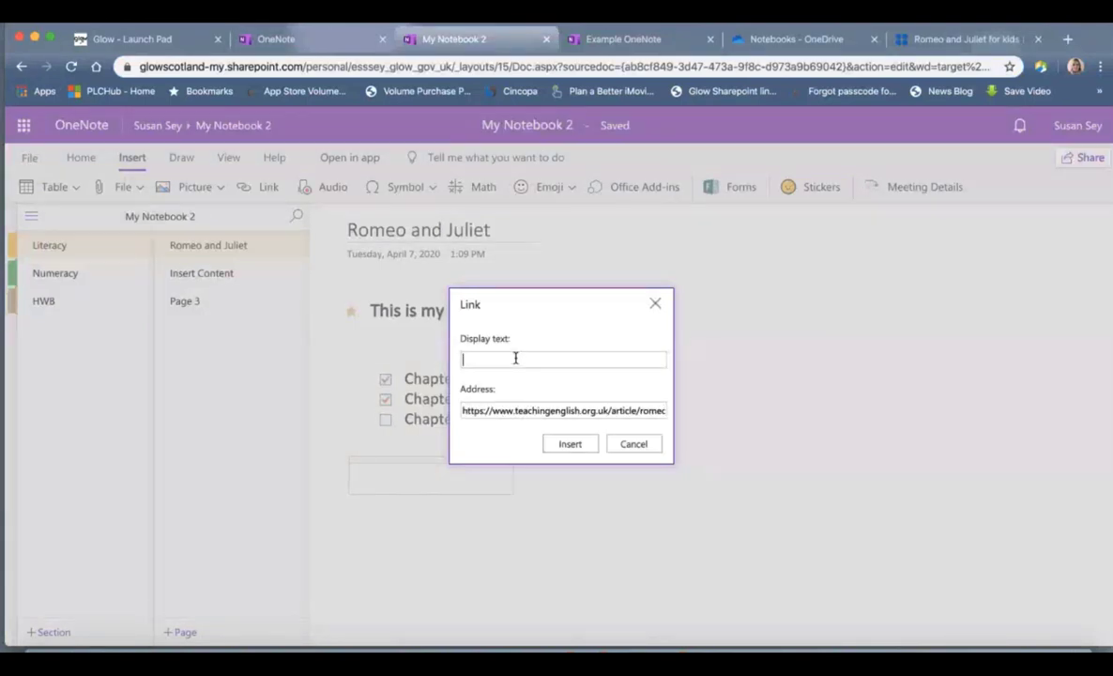
pyautogui.write('Useful WEbsite')
pyautogui.click(505, 359)
pyautogui.press('BackSpace')
pyautogui.write('e')
pyautogui.click(572, 445)
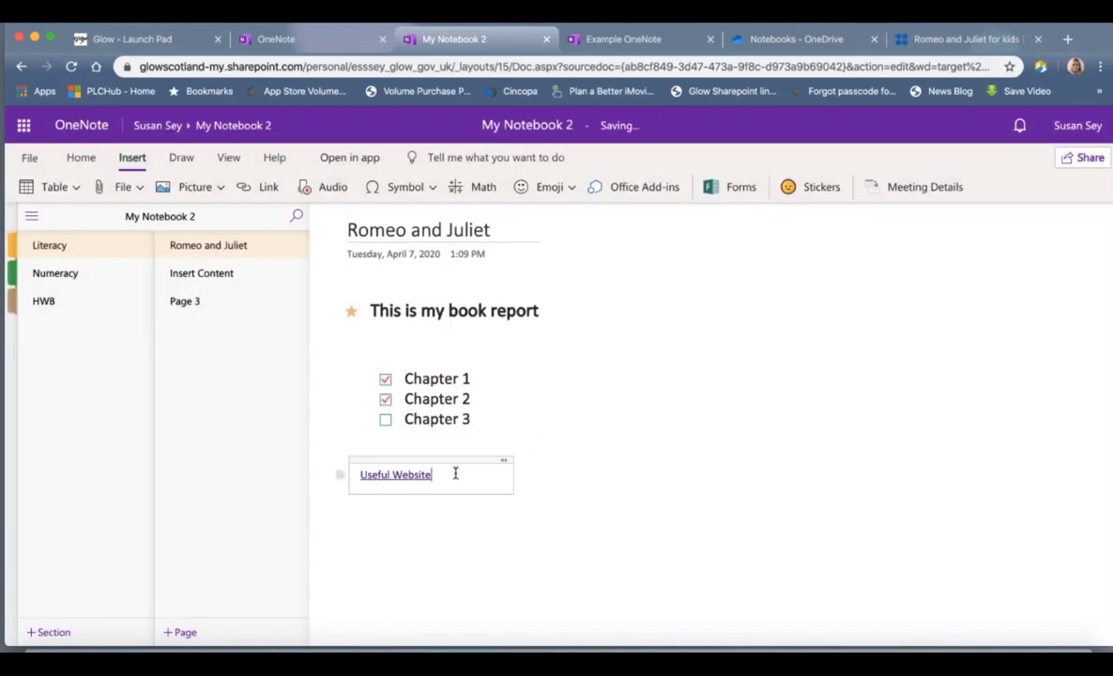
# Step: Set the Useful Website link text to font size 16
pyautogui.moveTo(453, 473); pyautogui.dragTo(362, 477)
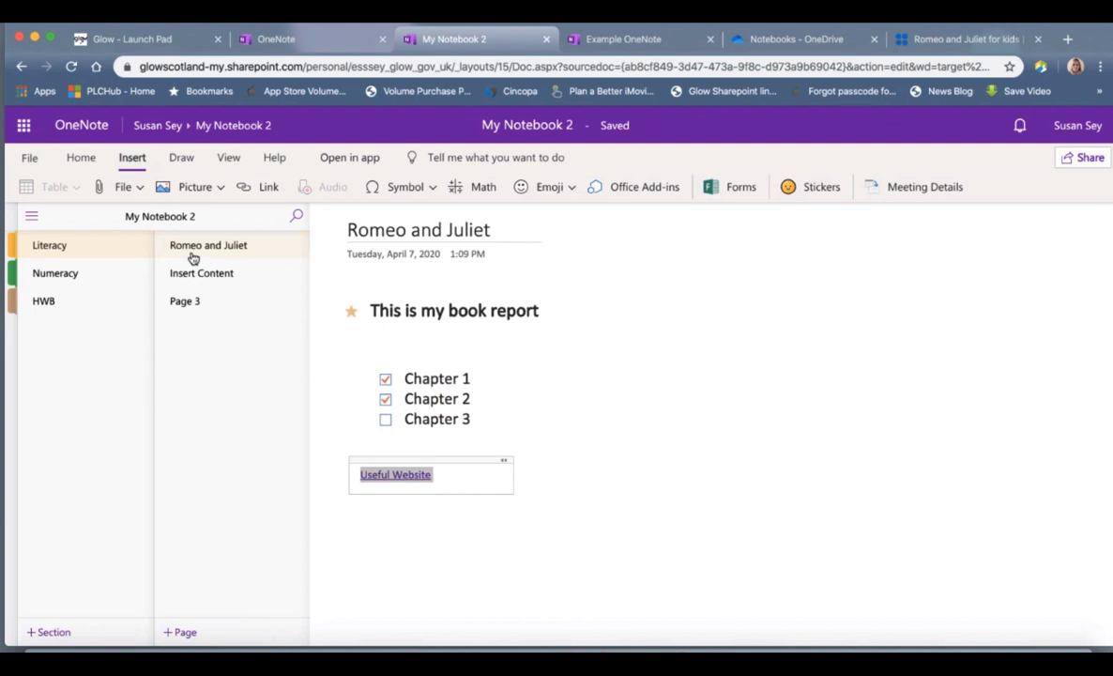
pyautogui.click(81, 157)
pyautogui.click(223, 187)
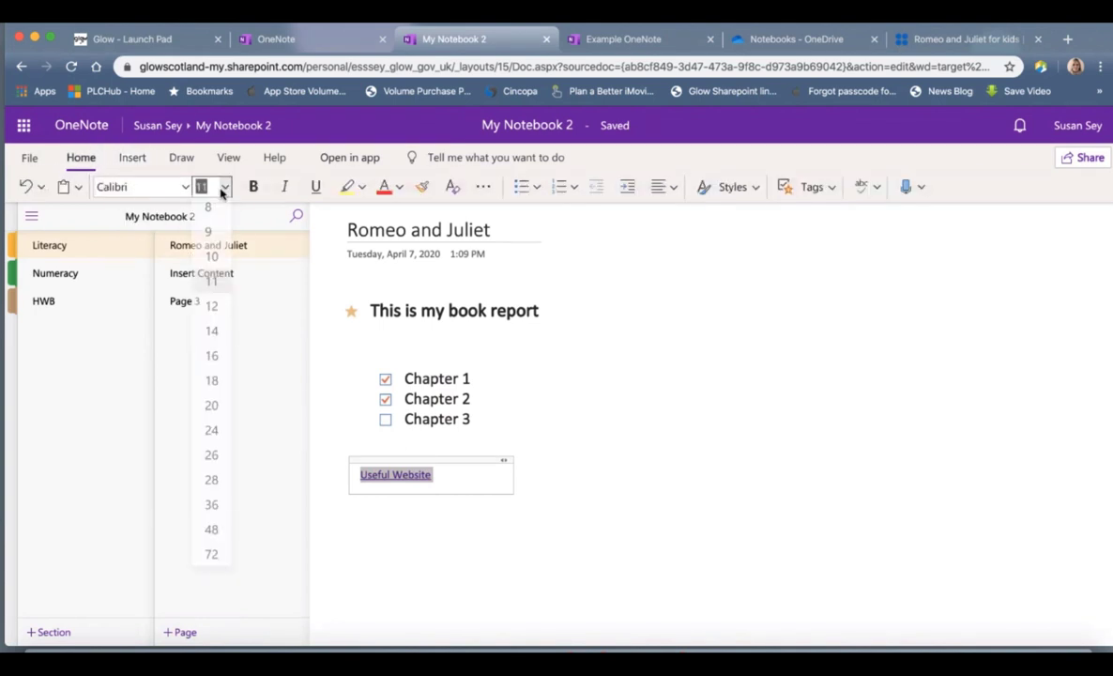
pyautogui.click(211, 359)
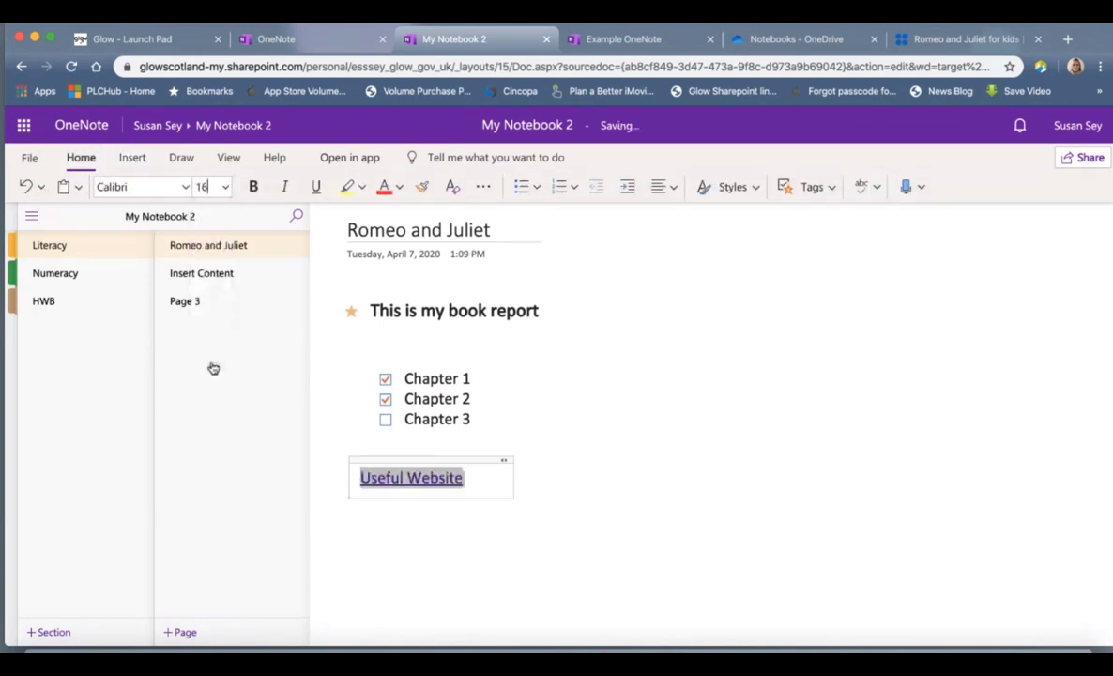
pyautogui.click(407, 558)
# Step: Apply the Website To Visit tag to the link and nudge its note slightly right
pyautogui.click(355, 479)
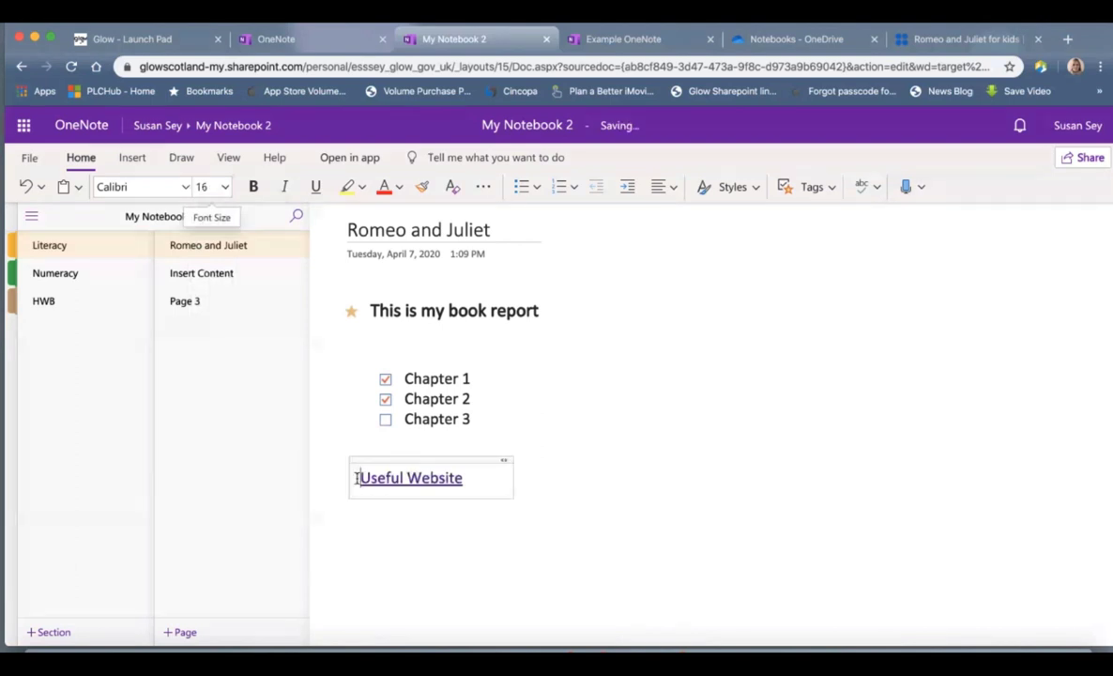
pyautogui.click(832, 190)
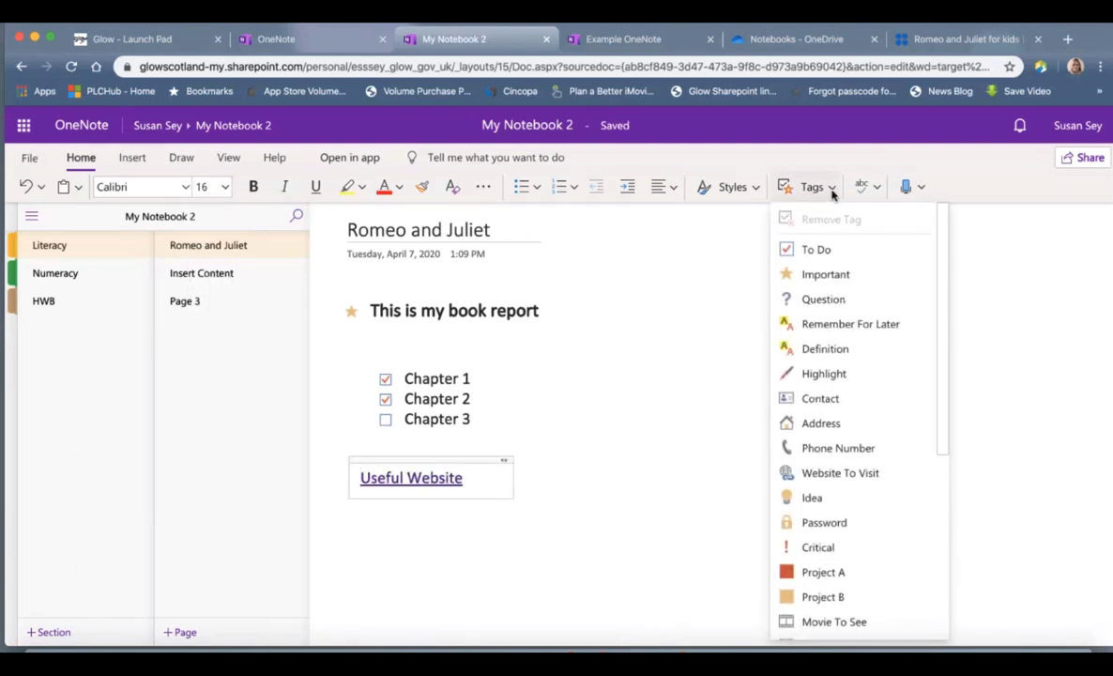
pyautogui.click(838, 474)
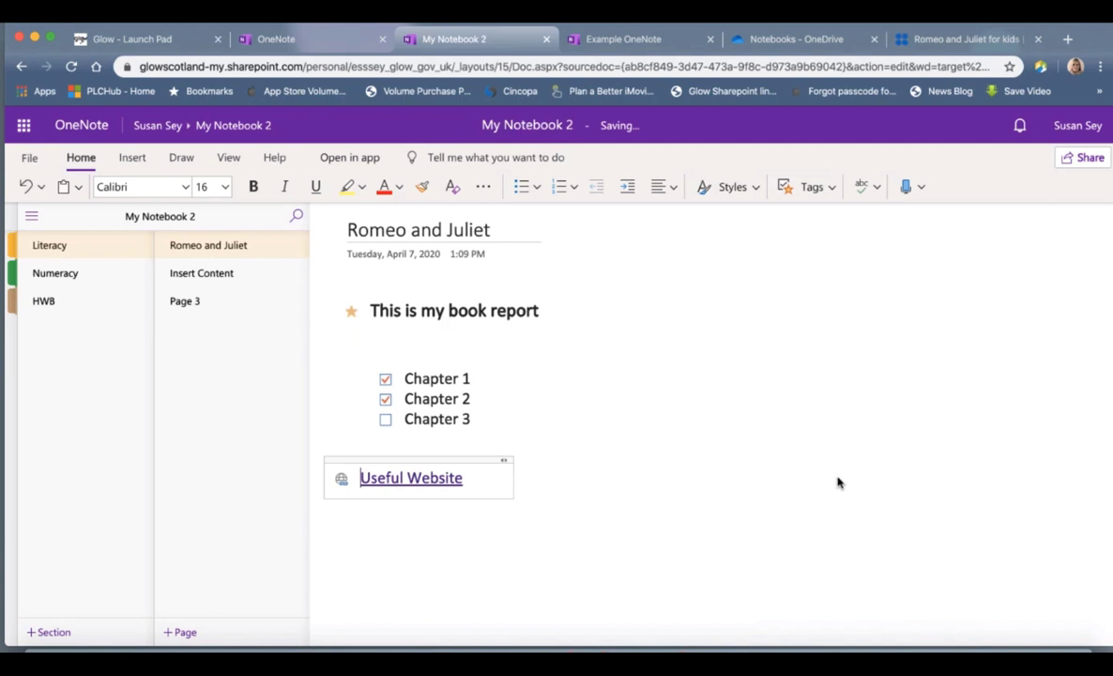
pyautogui.moveTo(487, 457); pyautogui.dragTo(513, 459)
# Step: Create a note just under the link reading 'Questions'
pyautogui.click(576, 572)
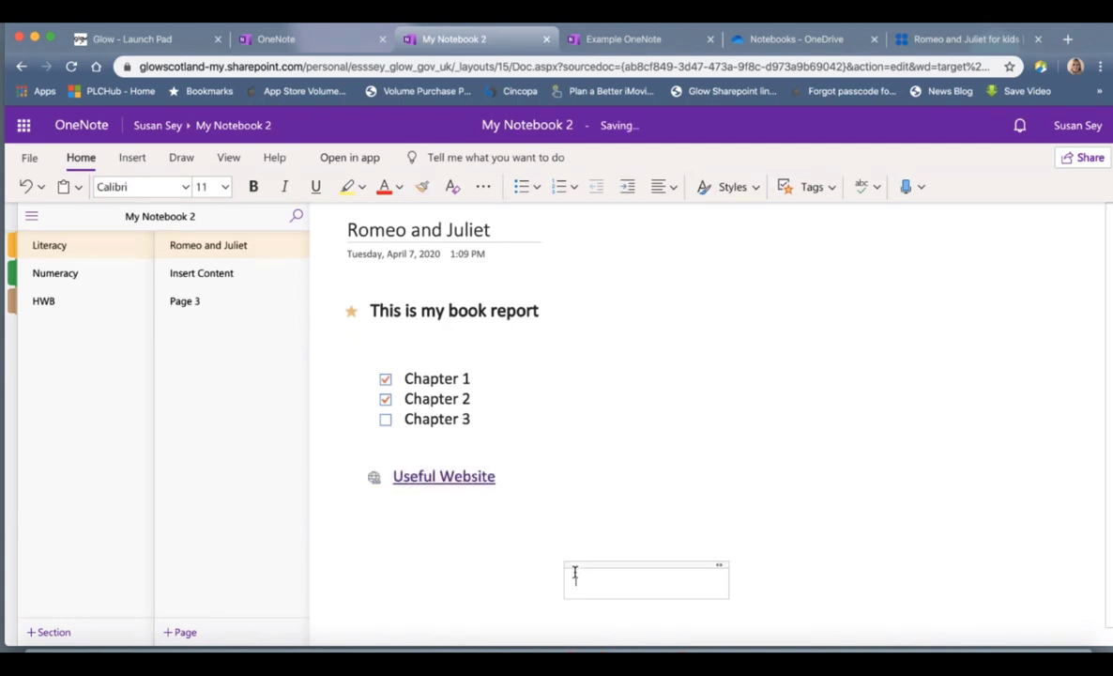
pyautogui.click(381, 531)
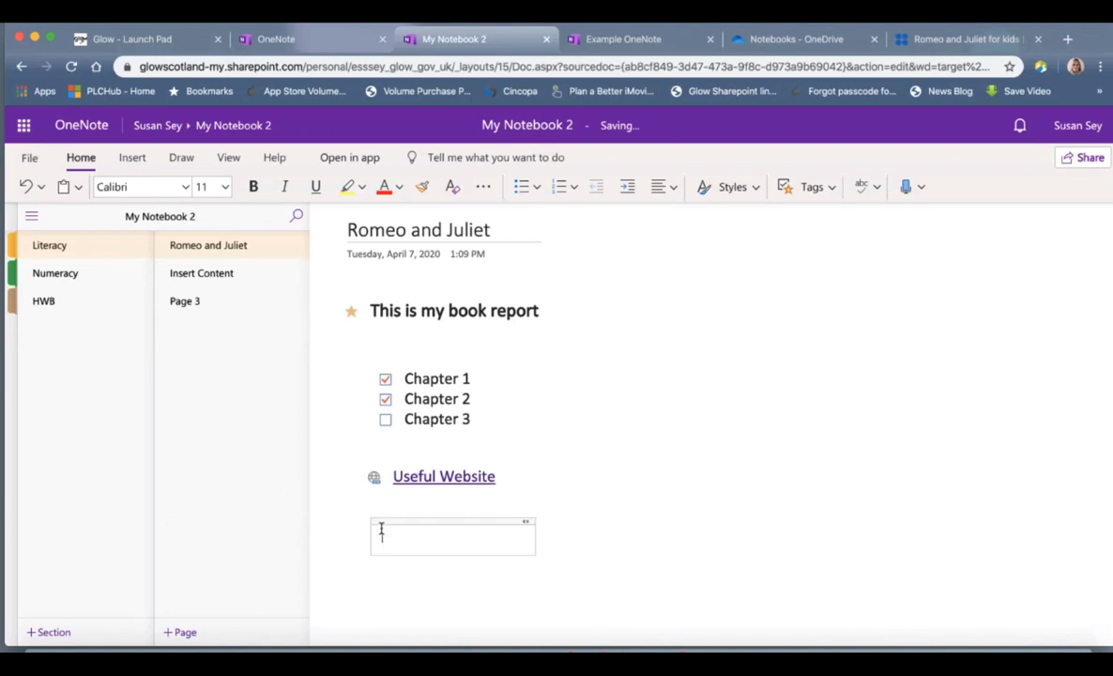
pyautogui.write('Questions')
pyautogui.click(831, 192)
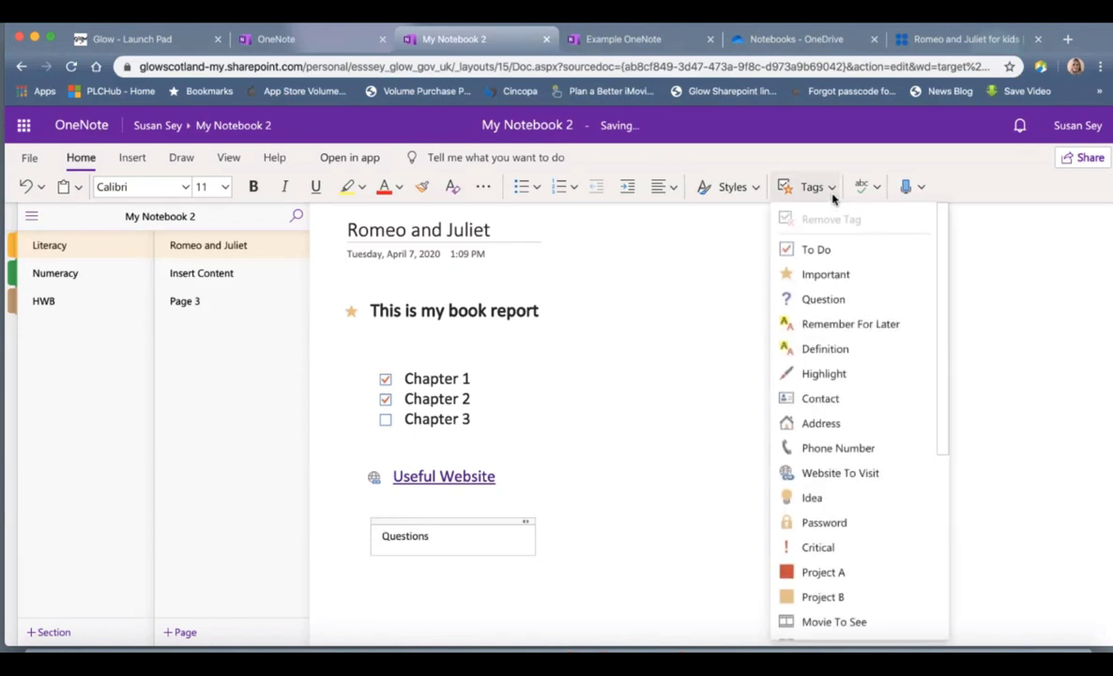
# Step: Tag Questions with the Question tag and add a new note reading 'Ideas'
pyautogui.click(820, 300)
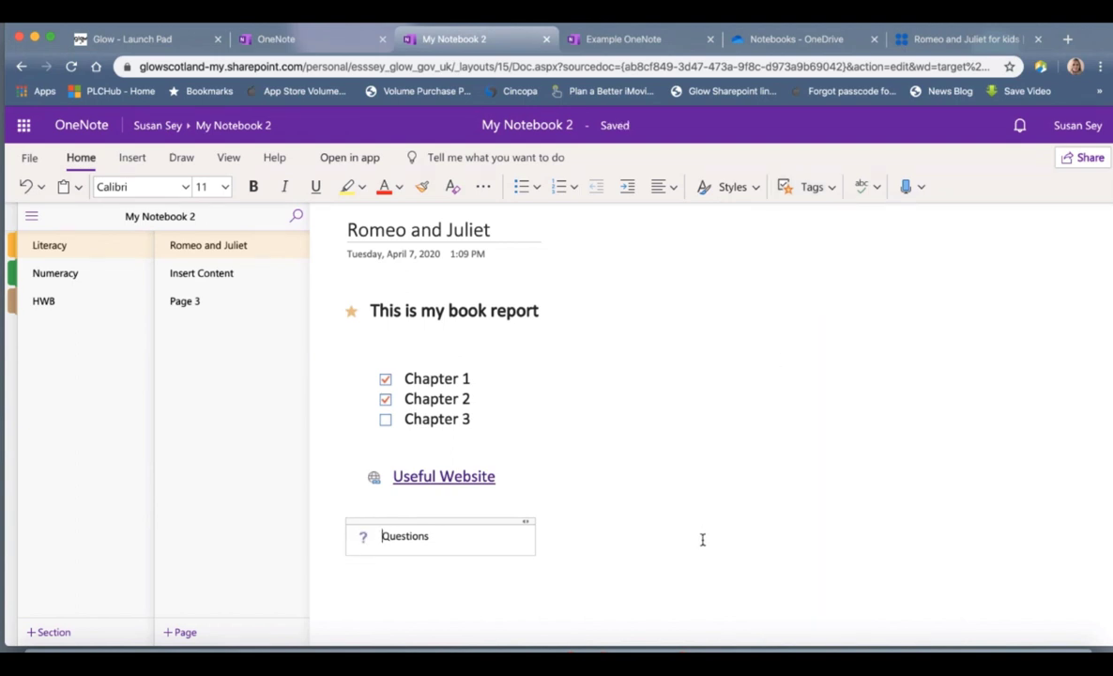
pyautogui.click(395, 588)
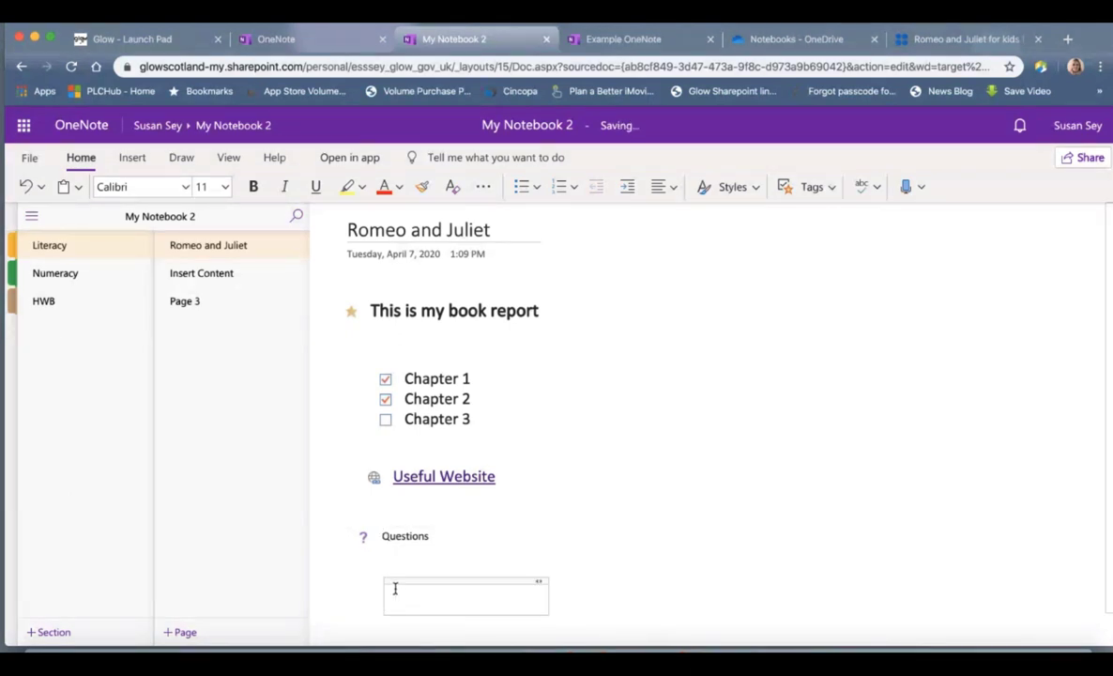
pyautogui.write('Ideas')
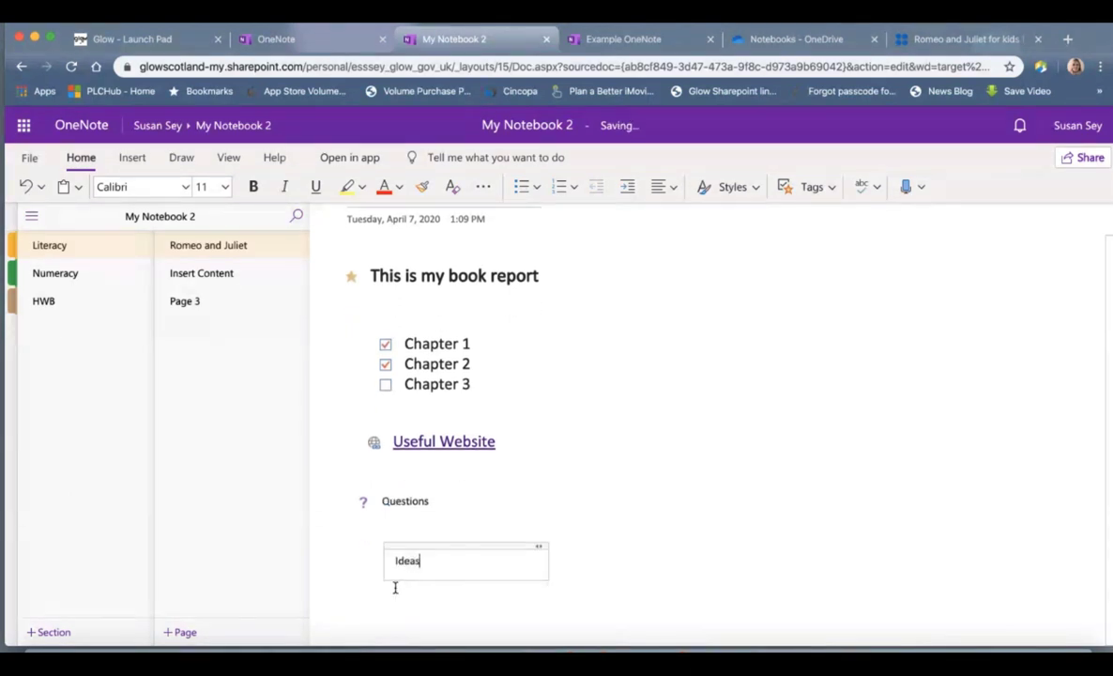
# Step: Give the Ideas note the Idea lightbulb tag and move it directly beneath Questions
pyautogui.click(394, 560)
pyautogui.click(834, 196)
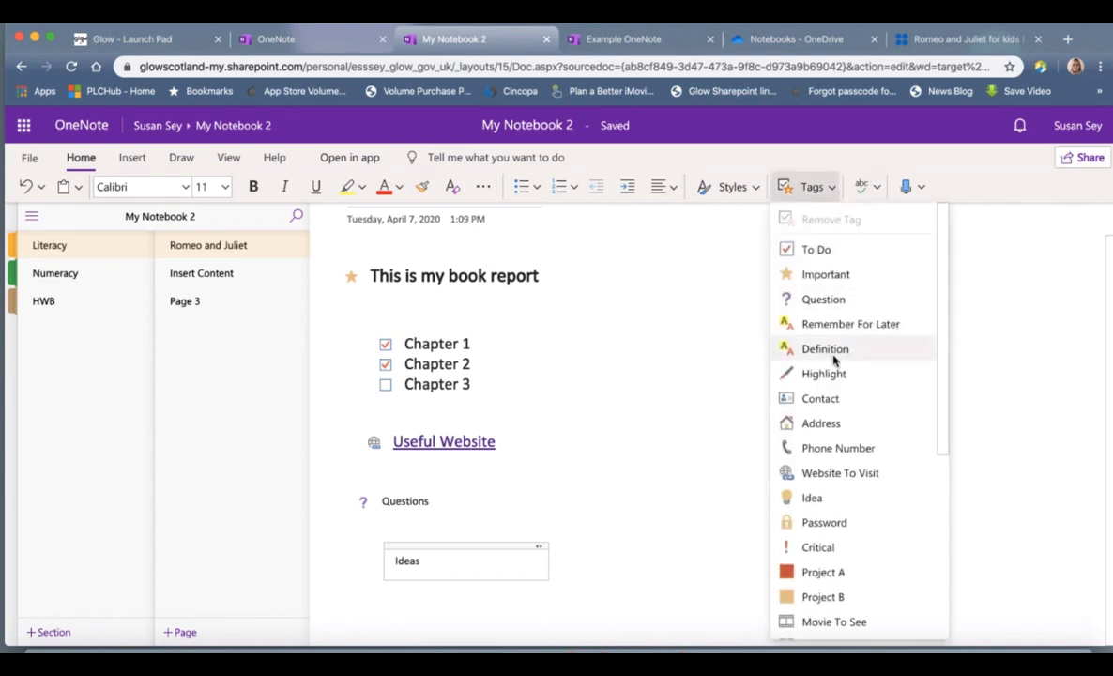
pyautogui.click(816, 498)
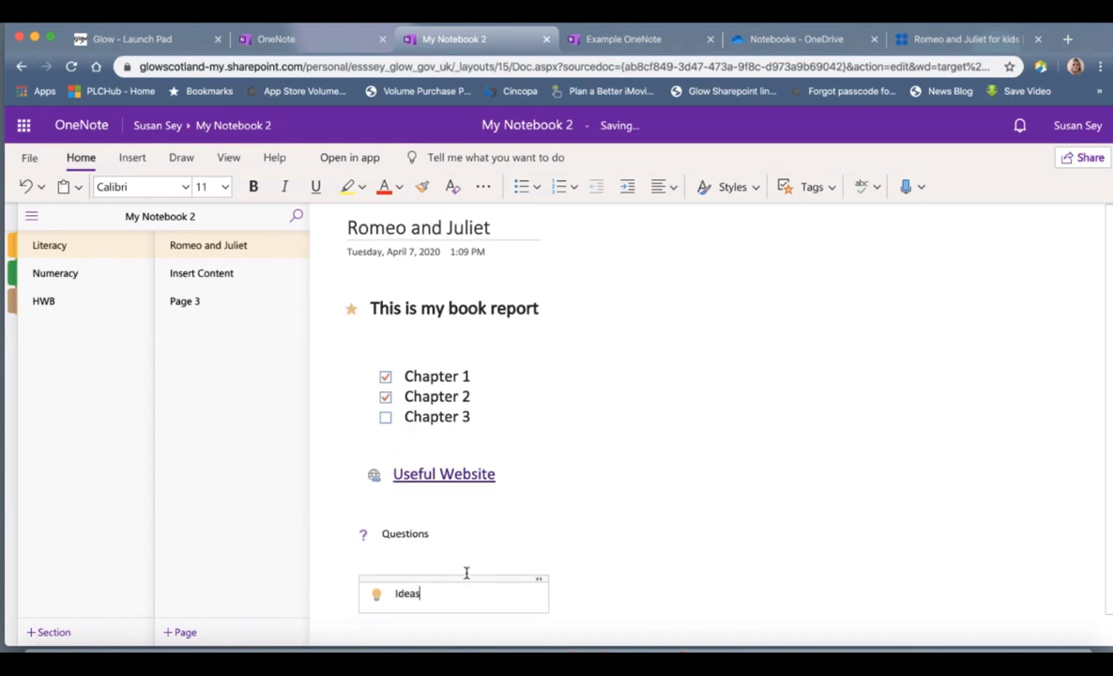
pyautogui.moveTo(472, 546)
pyautogui.mouseDown()
pyautogui.moveTo(455, 525)
pyautogui.moveTo(462, 537)
pyautogui.mouseUp()
pyautogui.click(637, 485)
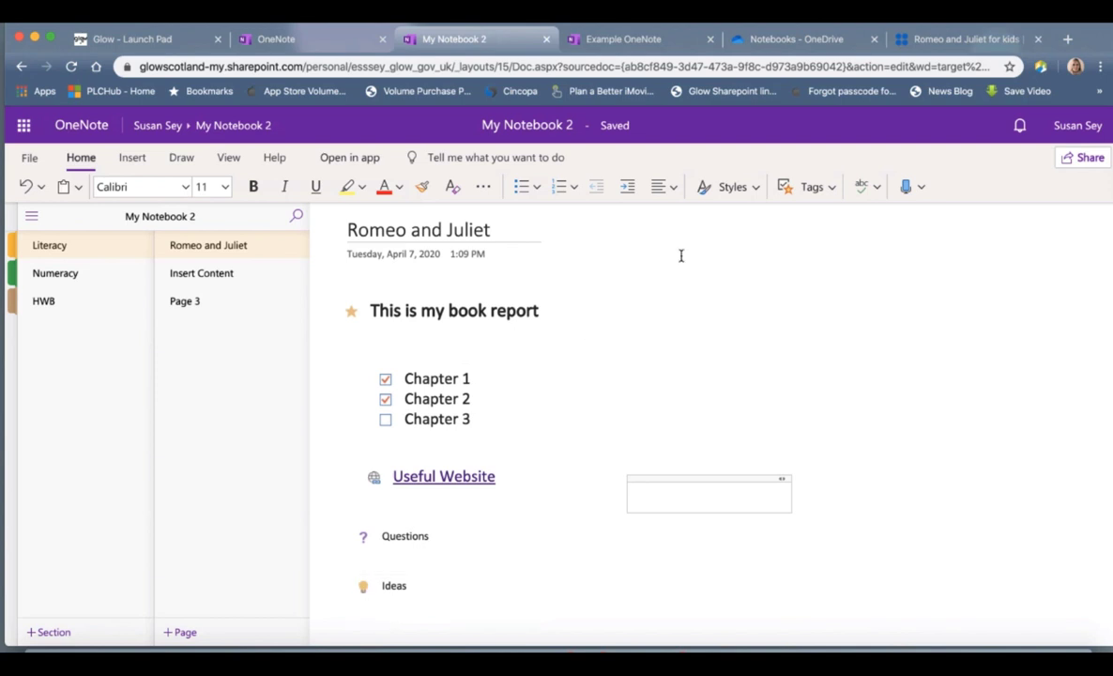
# Step: Set the proofing language of the selected note text to English (U.K.)
pyautogui.click(756, 188)
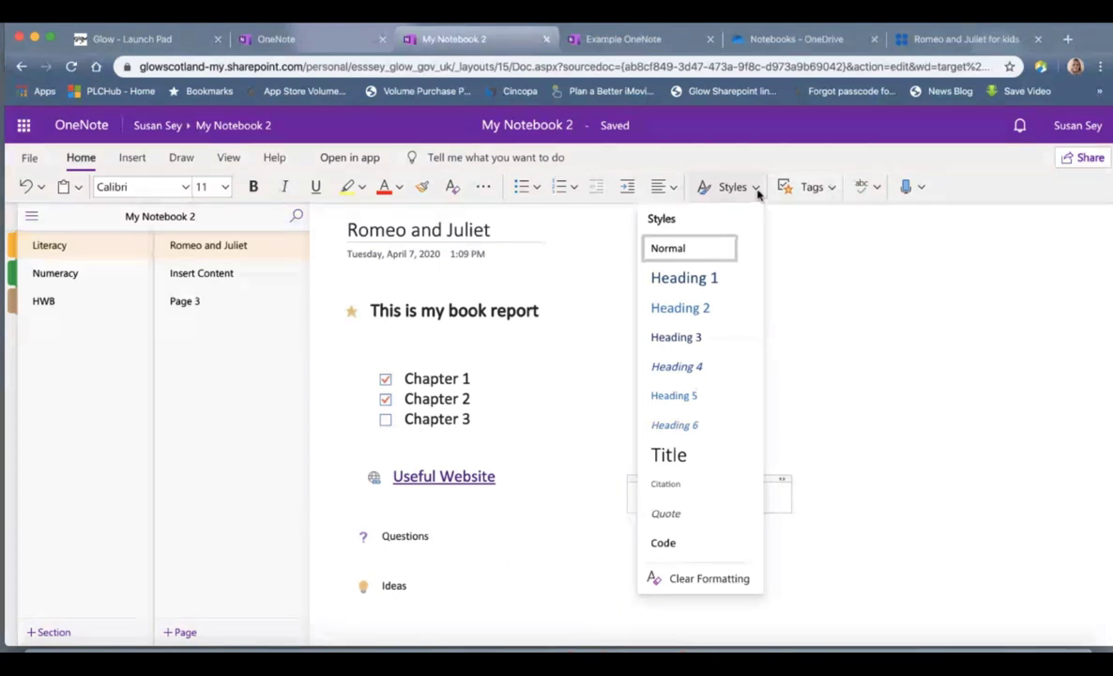
pyautogui.click(817, 220)
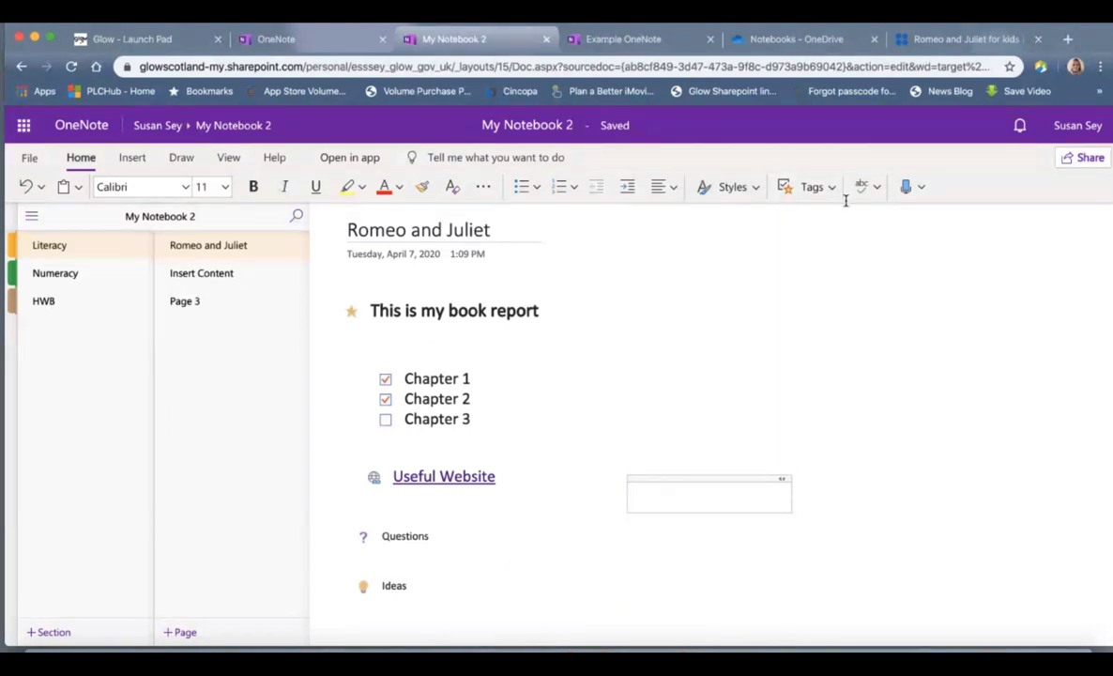
pyautogui.click(878, 187)
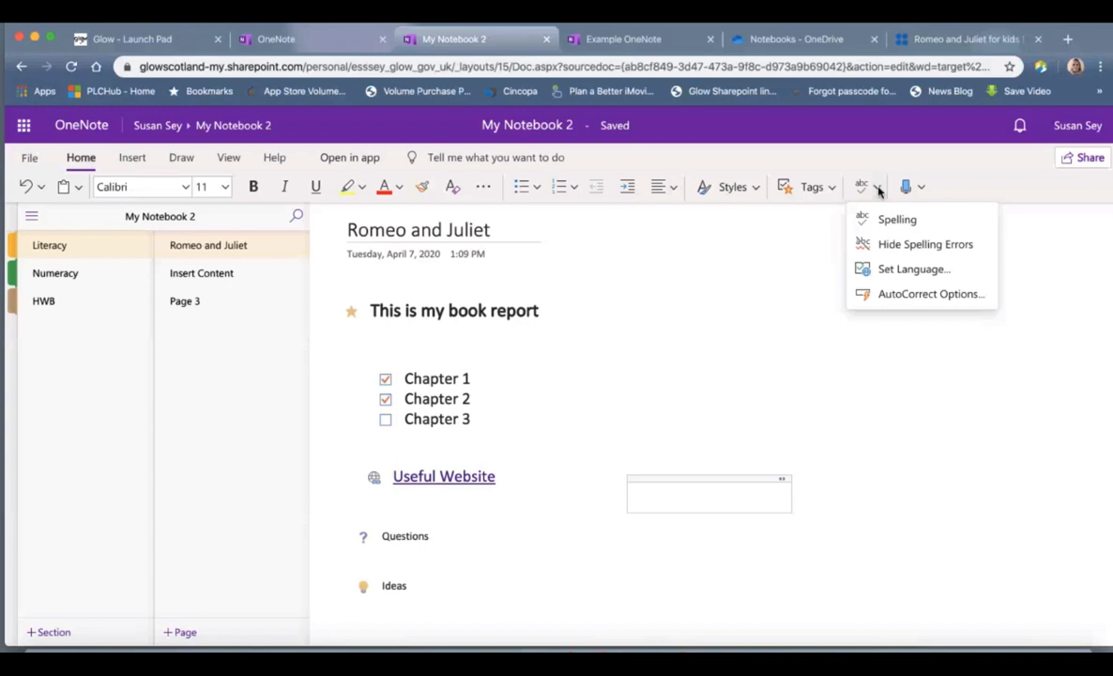
pyautogui.click(906, 268)
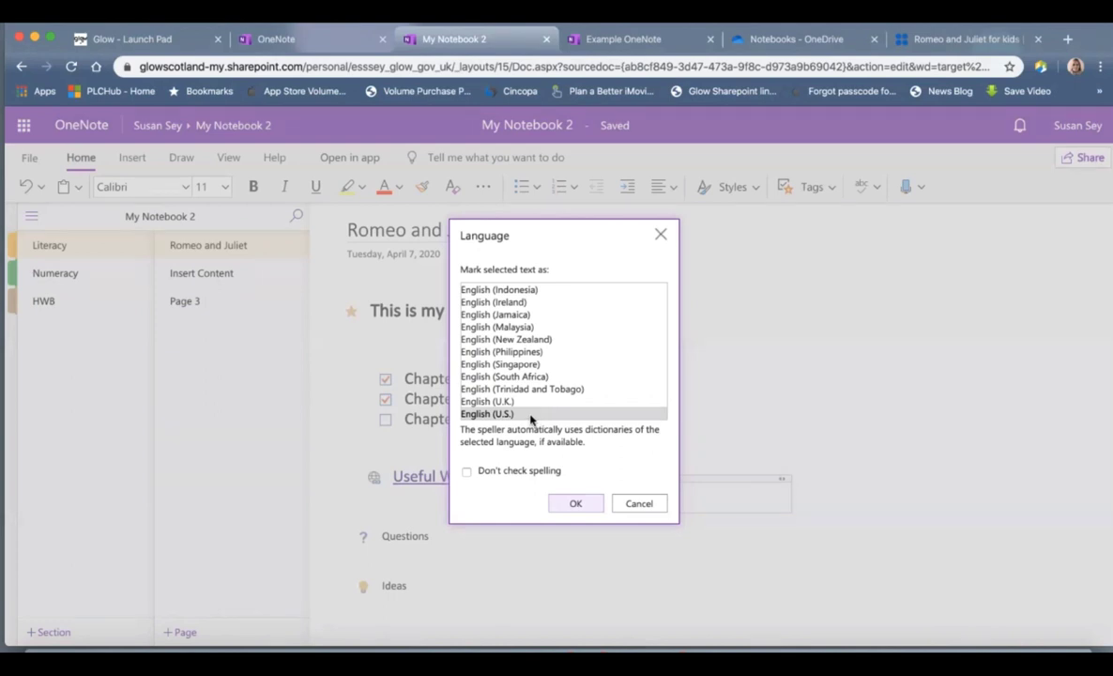
pyautogui.click(515, 402)
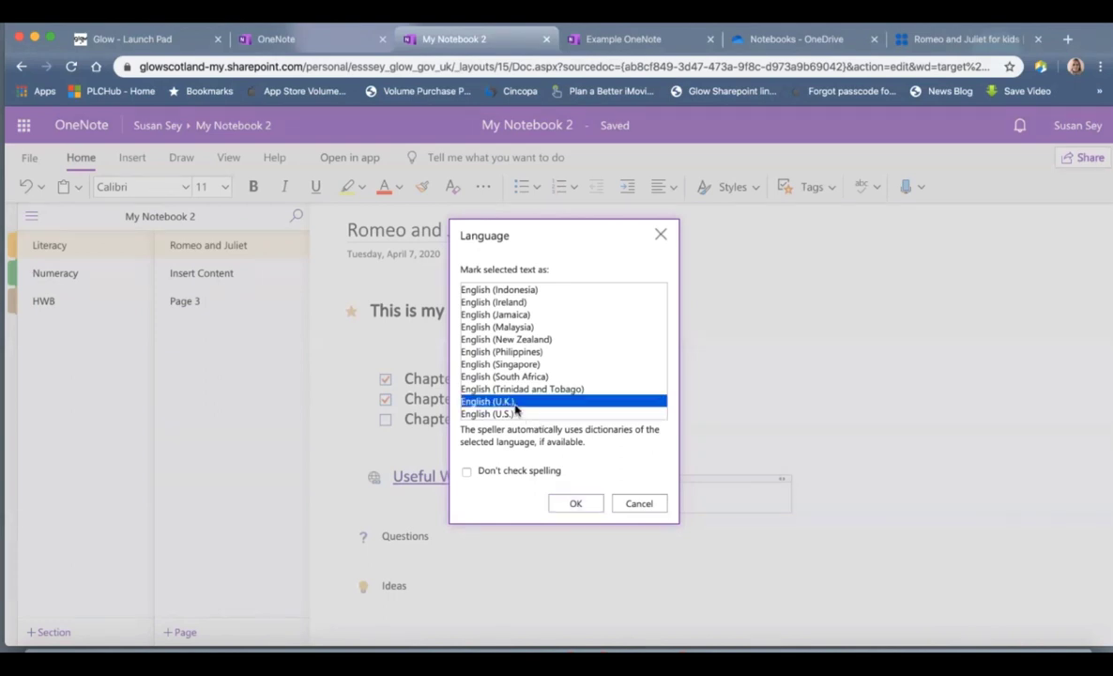
pyautogui.click(576, 504)
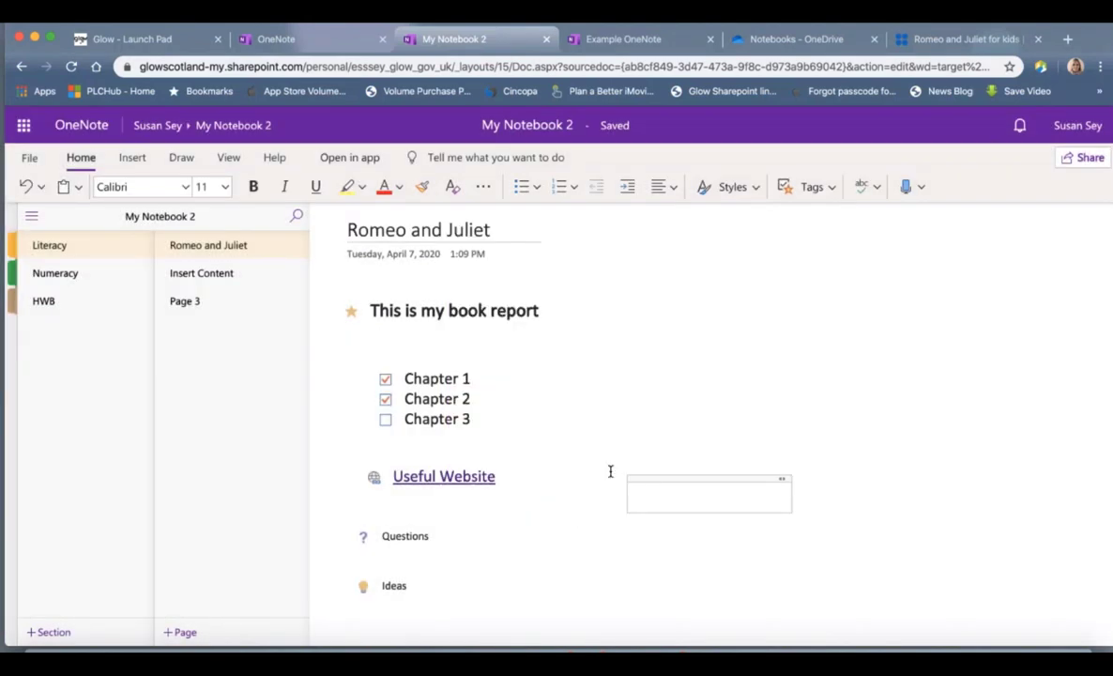
# Step: Dictate 'I am using dictate tool in OneNote' into a new note and move it to the top right
pyautogui.moveTo(680, 478); pyautogui.dragTo(636, 267)
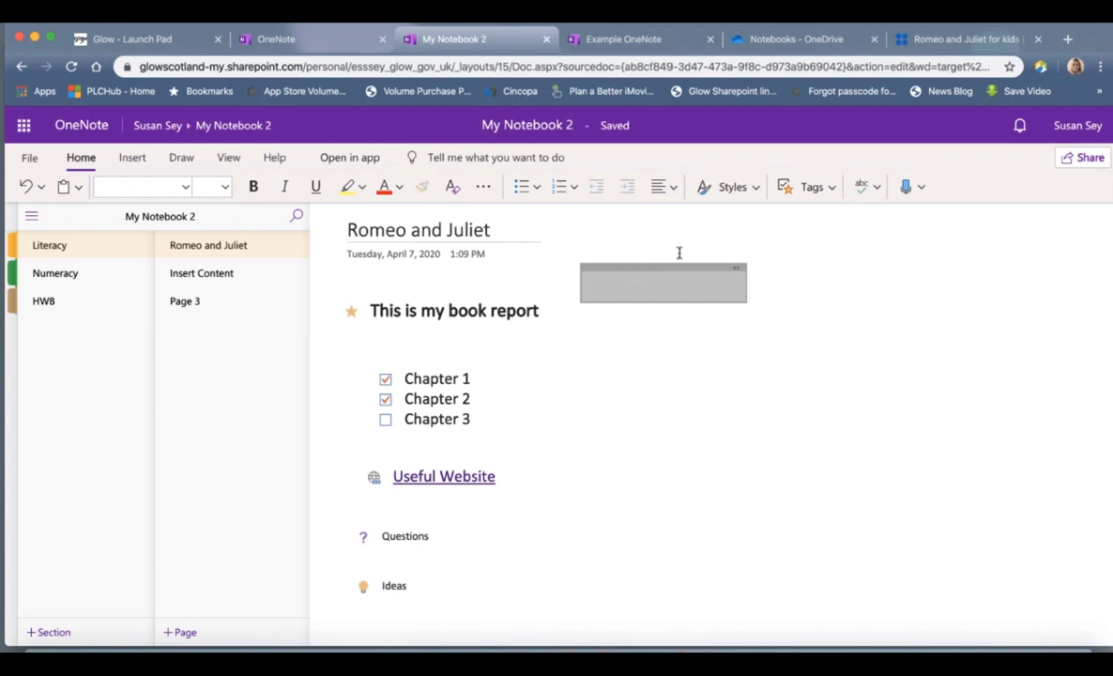
pyautogui.click(908, 195)
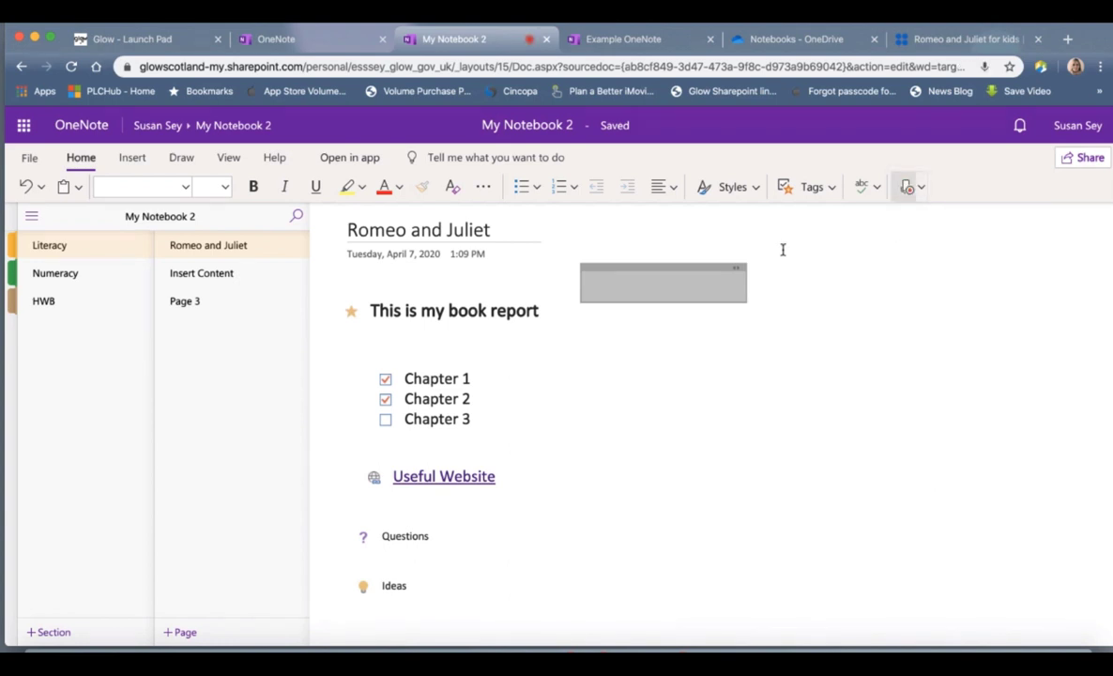
pyautogui.click(554, 312)
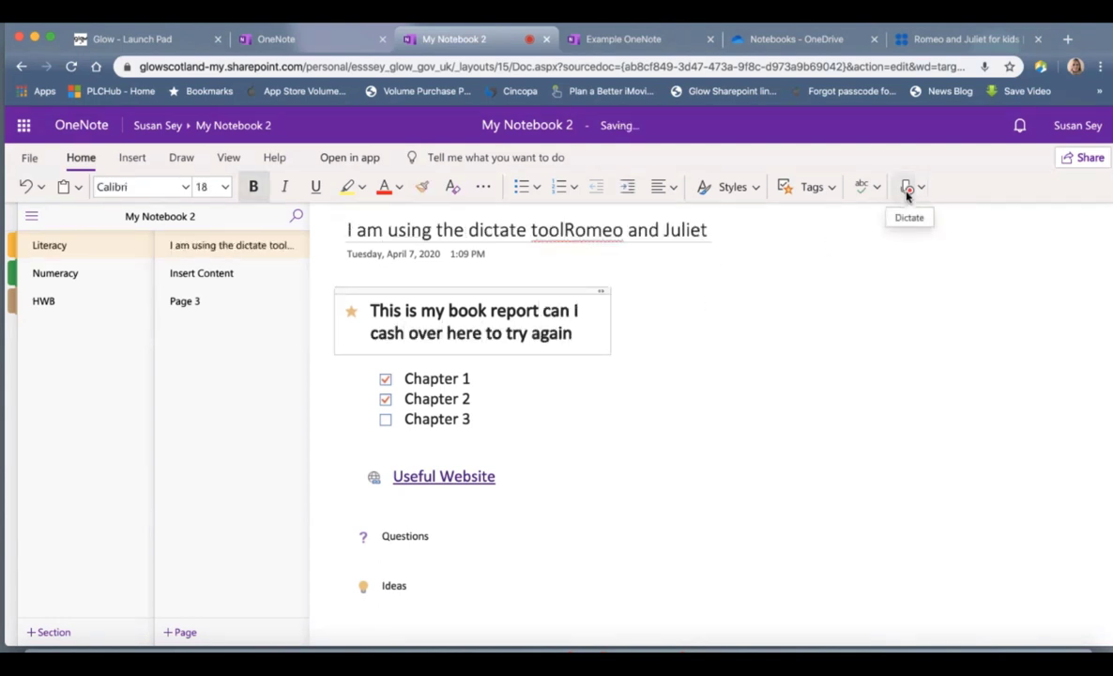
pyautogui.click(726, 282)
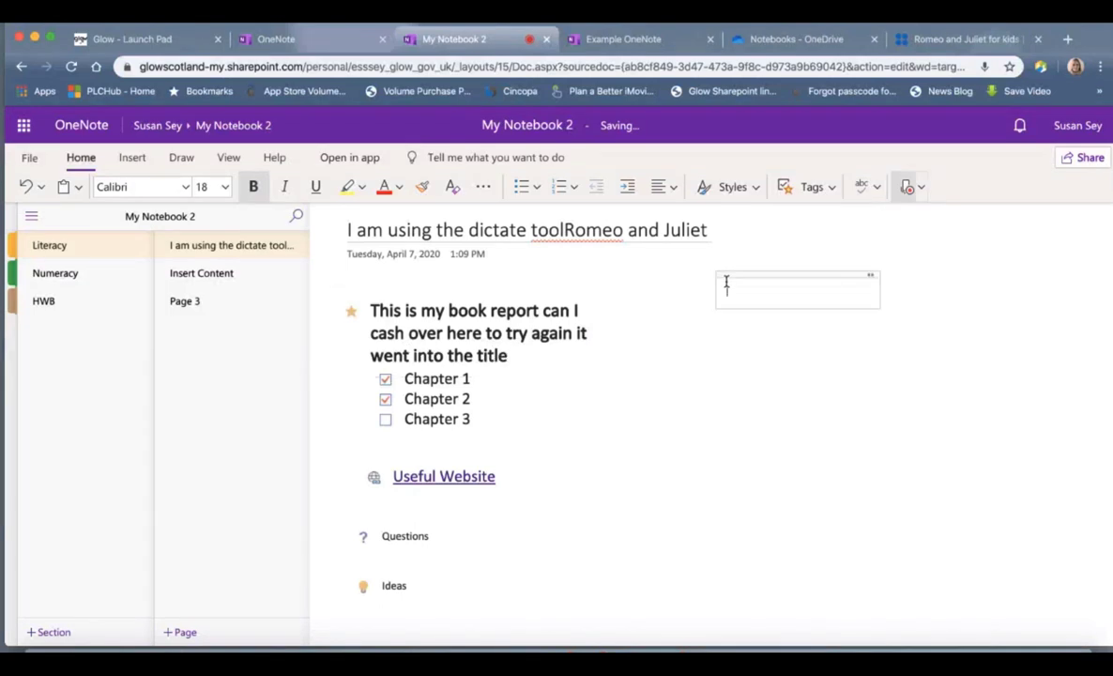
pyautogui.click(906, 188)
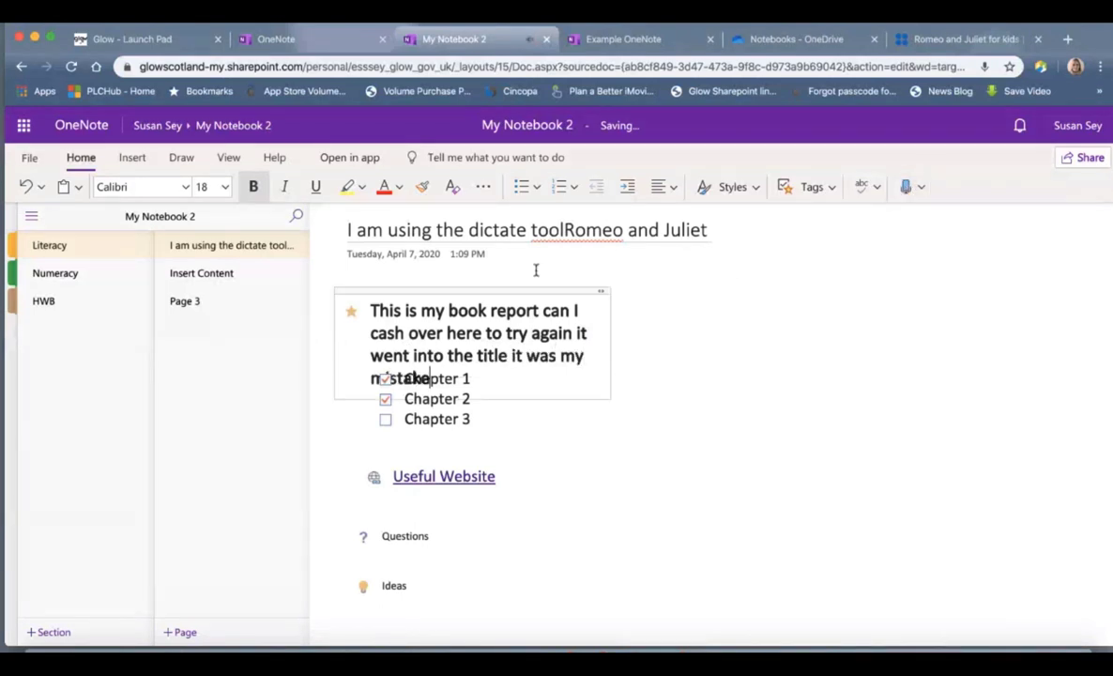
pyautogui.click(527, 289)
pyautogui.click(668, 328)
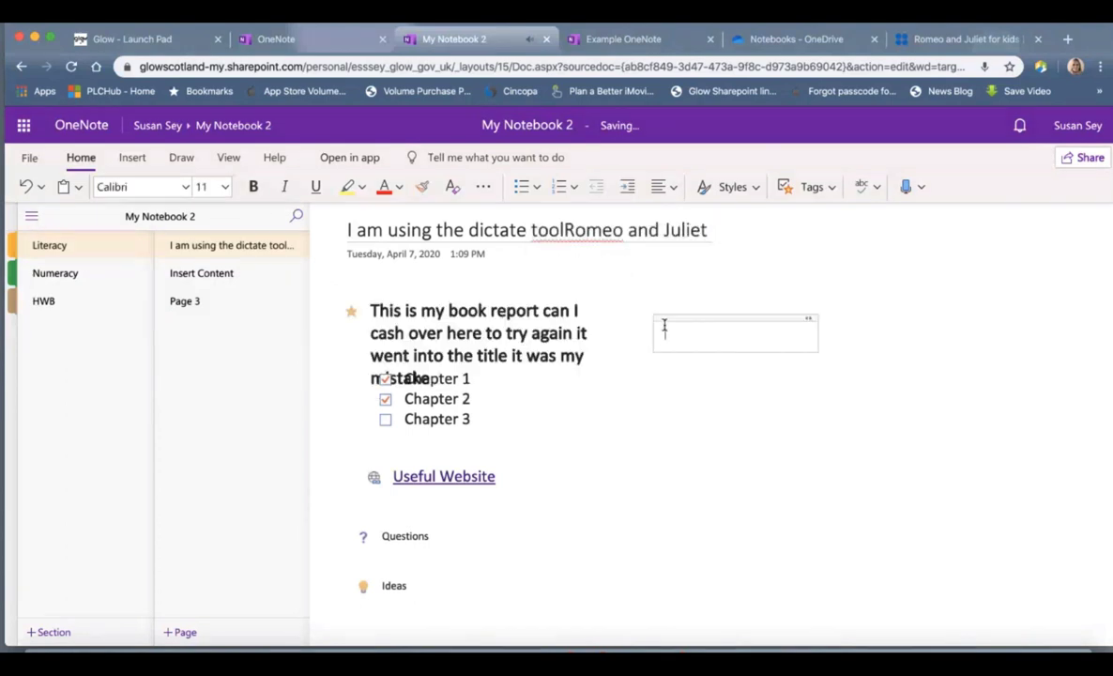
pyautogui.click(907, 192)
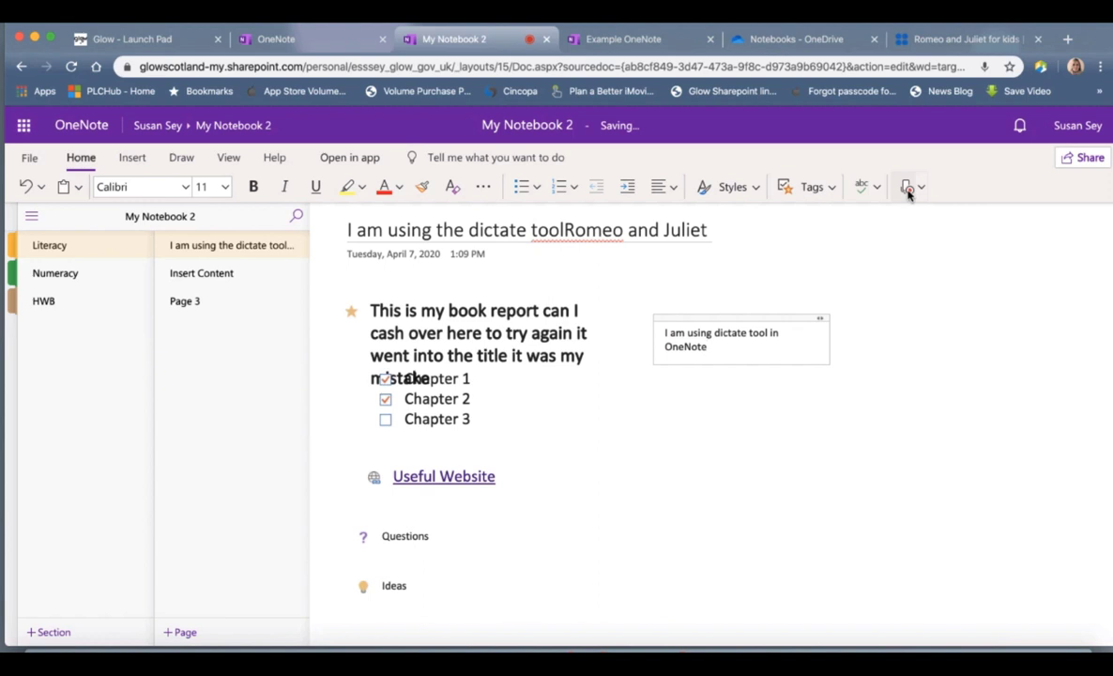
pyautogui.click(908, 190)
pyautogui.moveTo(780, 317); pyautogui.dragTo(761, 292)
# Step: Delete the 'This is my book report' heading note box
pyautogui.click(643, 411)
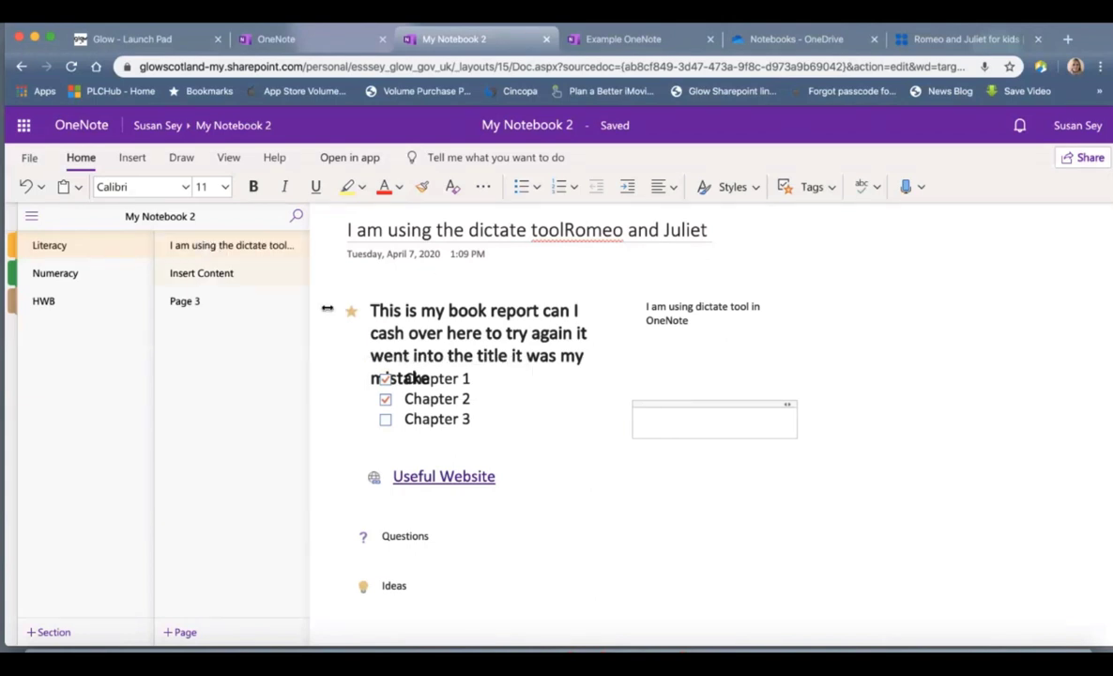
pyautogui.click(541, 290)
pyautogui.press('Delete')
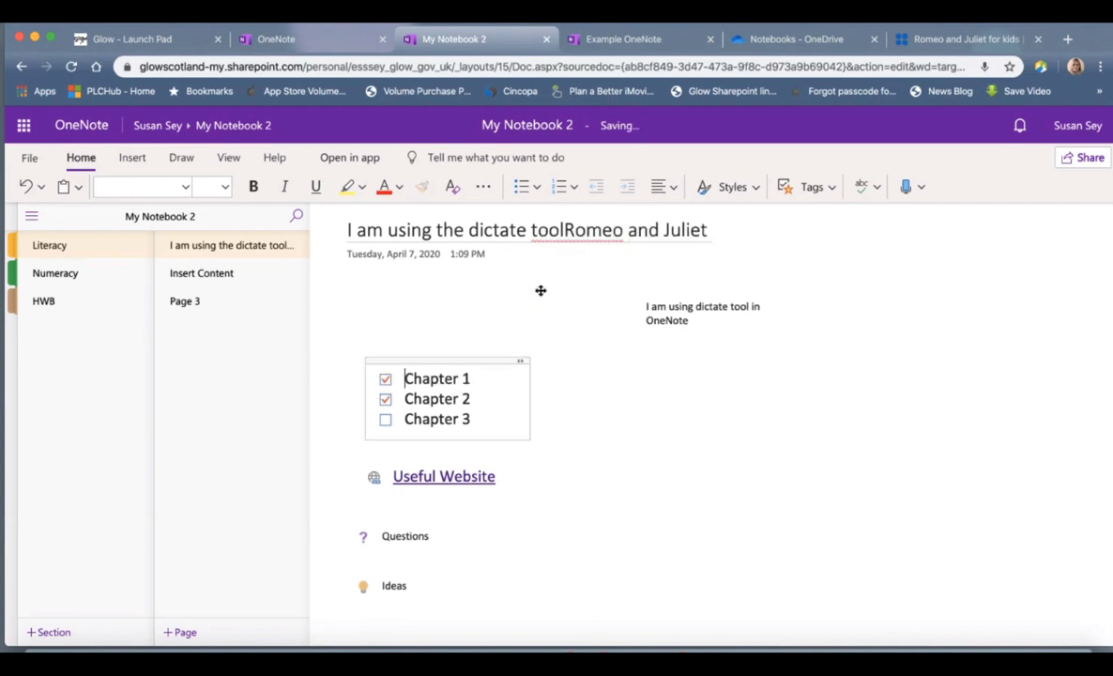
pyautogui.click(593, 392)
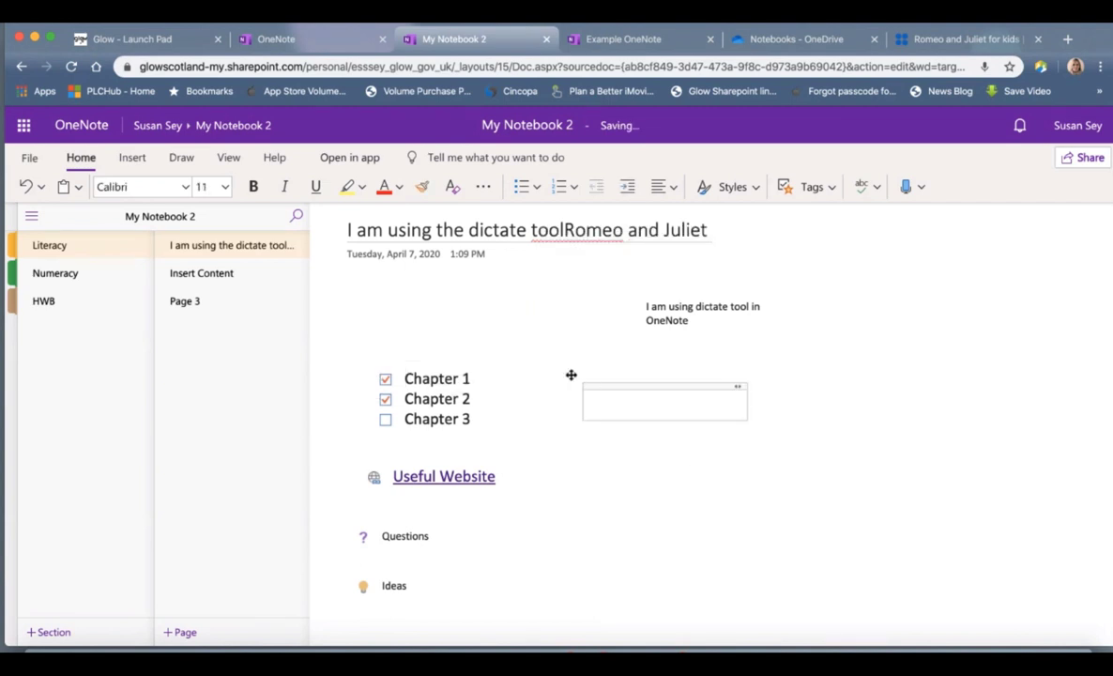
# Step: Insert a 2x2 table with 'Romeo and Juliet' in the header cells and widen its columns
pyautogui.click(133, 157)
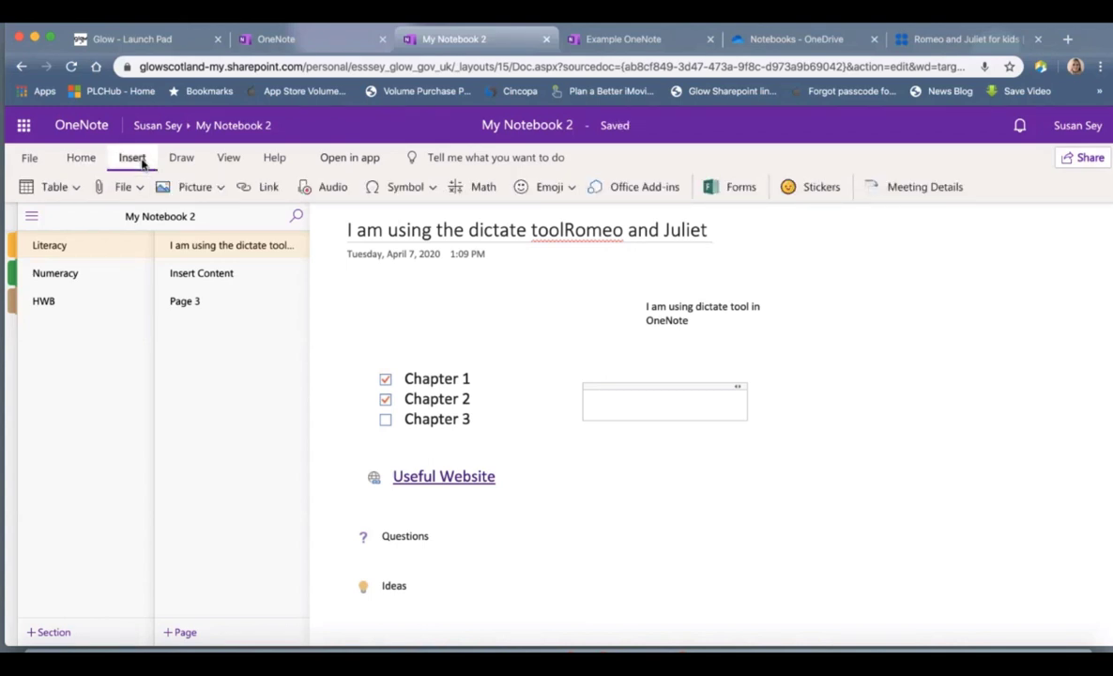
pyautogui.click(76, 188)
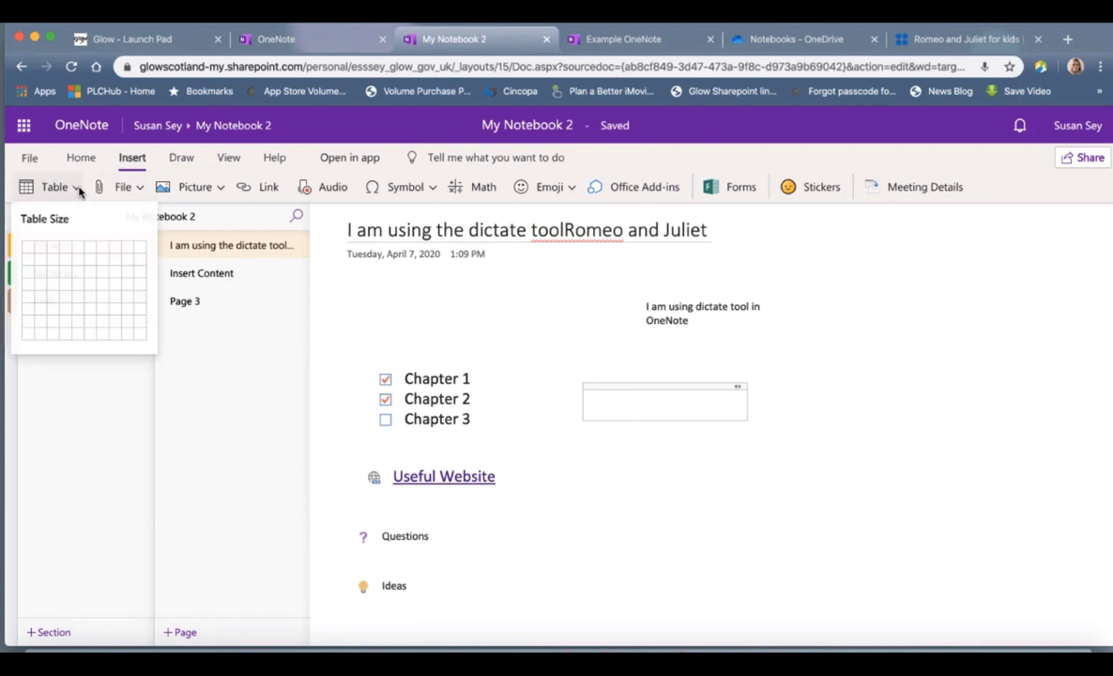
pyautogui.click(43, 263)
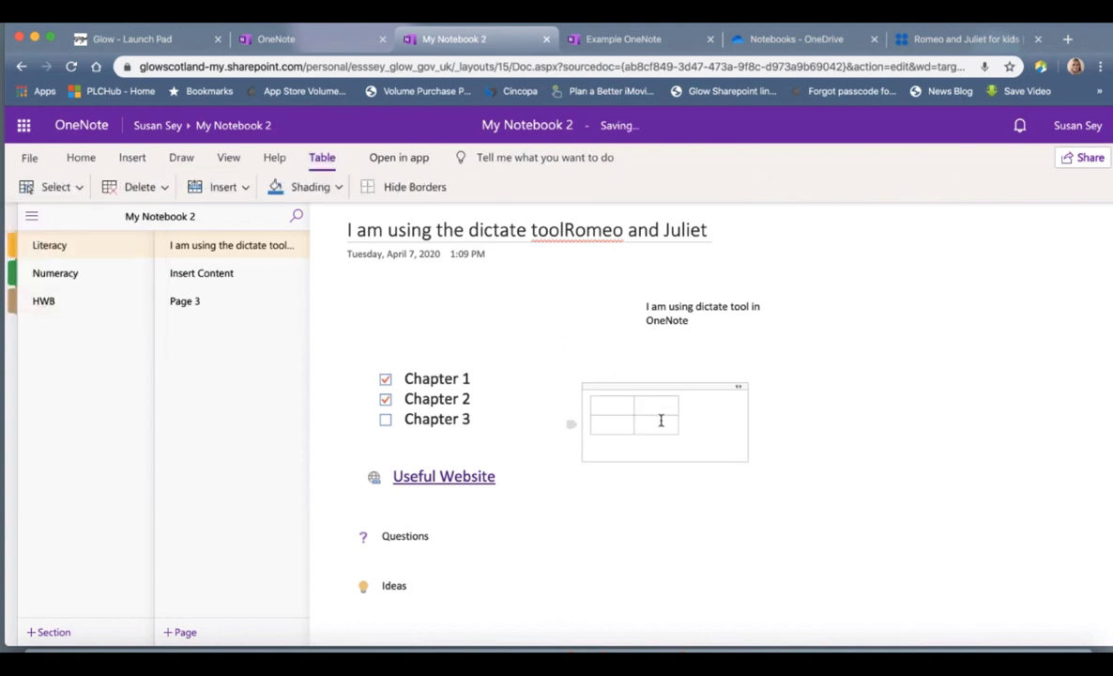
pyautogui.write('Romeo and ')
pyautogui.write('Juliet')
pyautogui.moveTo(642, 424); pyautogui.dragTo(733, 424)
pyautogui.click(699, 407)
pyautogui.moveTo(673, 406); pyautogui.dragTo(591, 406)
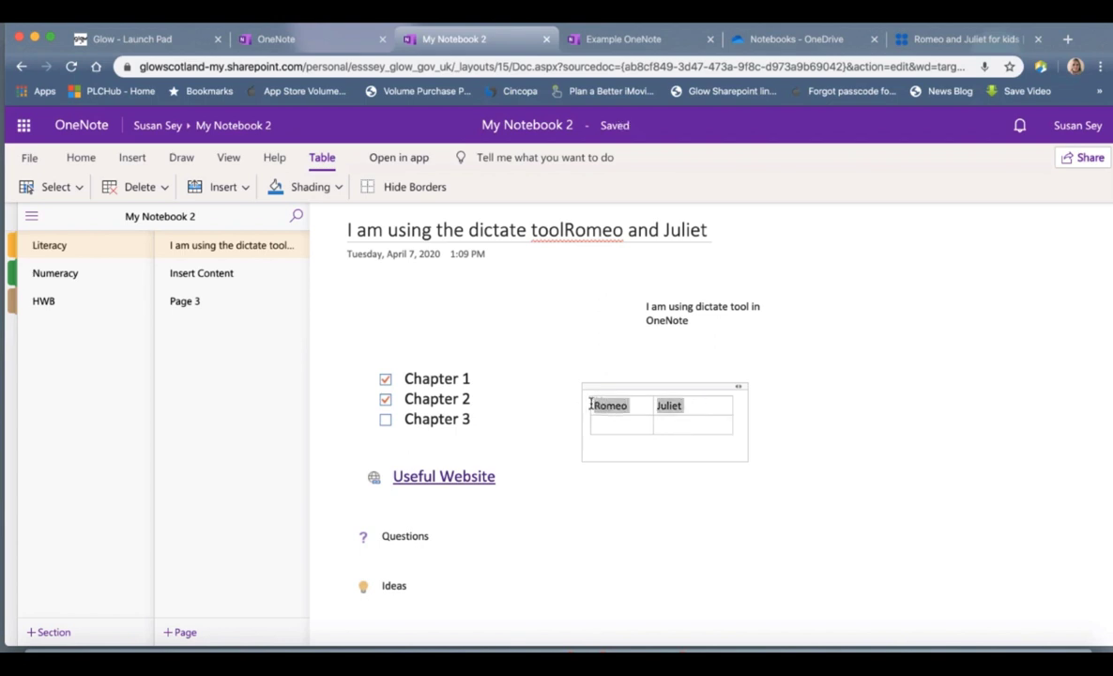
# Step: Make the Romeo and Juliet header cells font size 16 with light orange shading
pyautogui.click(80, 158)
pyautogui.click(226, 187)
pyautogui.click(212, 359)
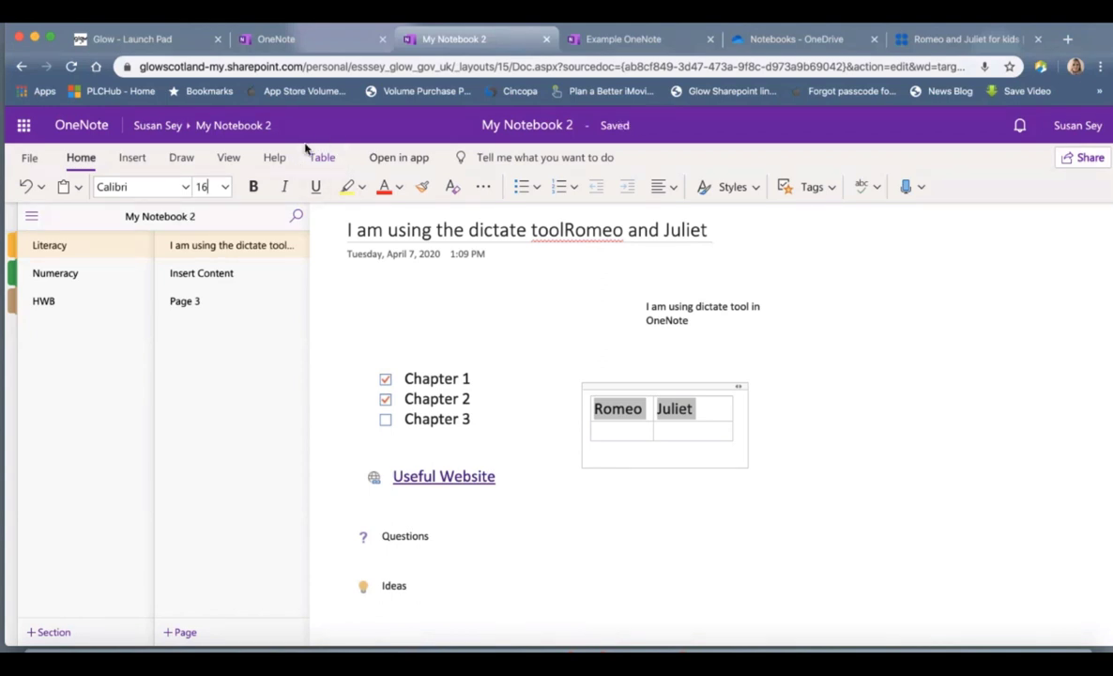
pyautogui.click(324, 162)
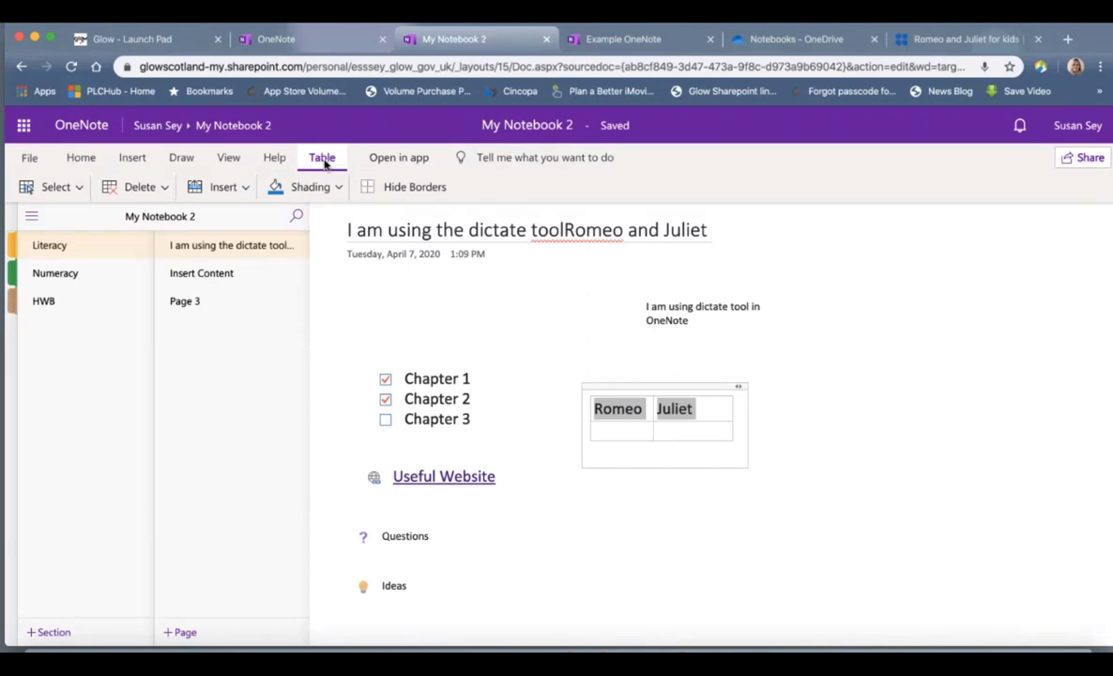
pyautogui.click(336, 188)
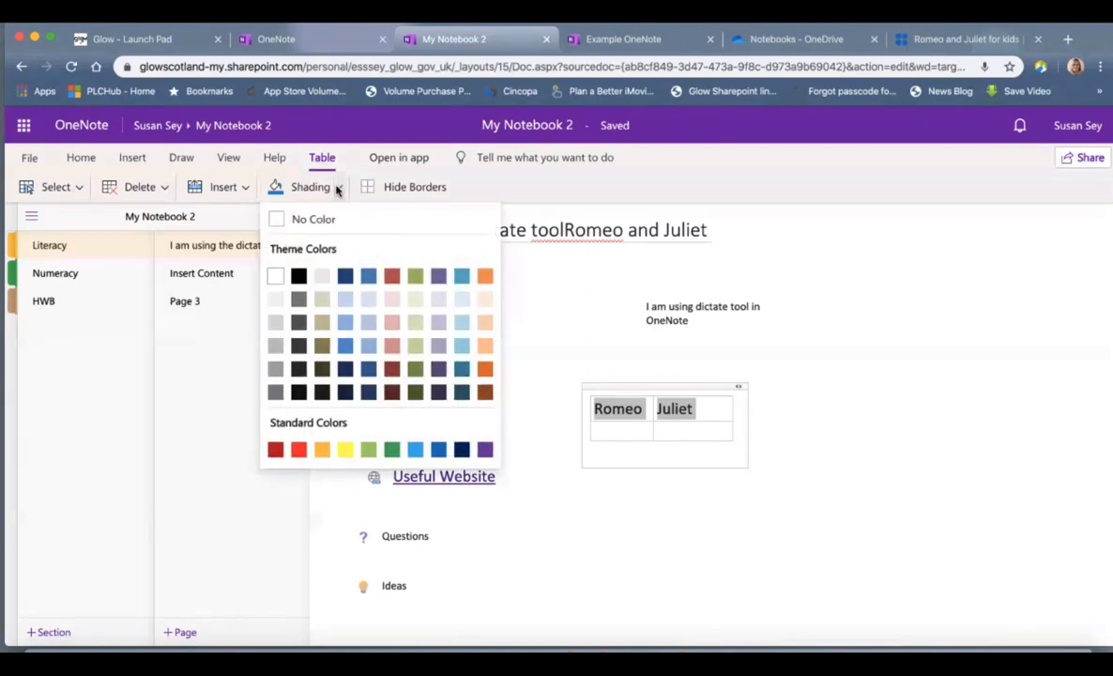
pyautogui.click(484, 322)
# Step: Move the table above the chapter checklist
pyautogui.click(671, 549)
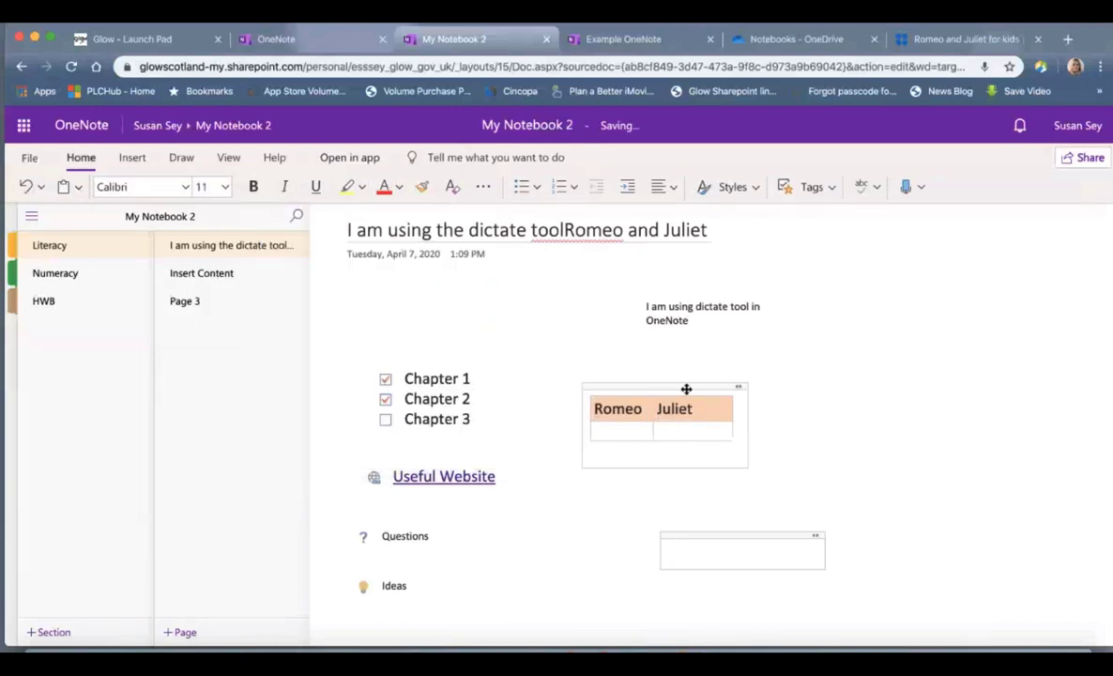
pyautogui.moveTo(686, 385); pyautogui.dragTo(471, 273)
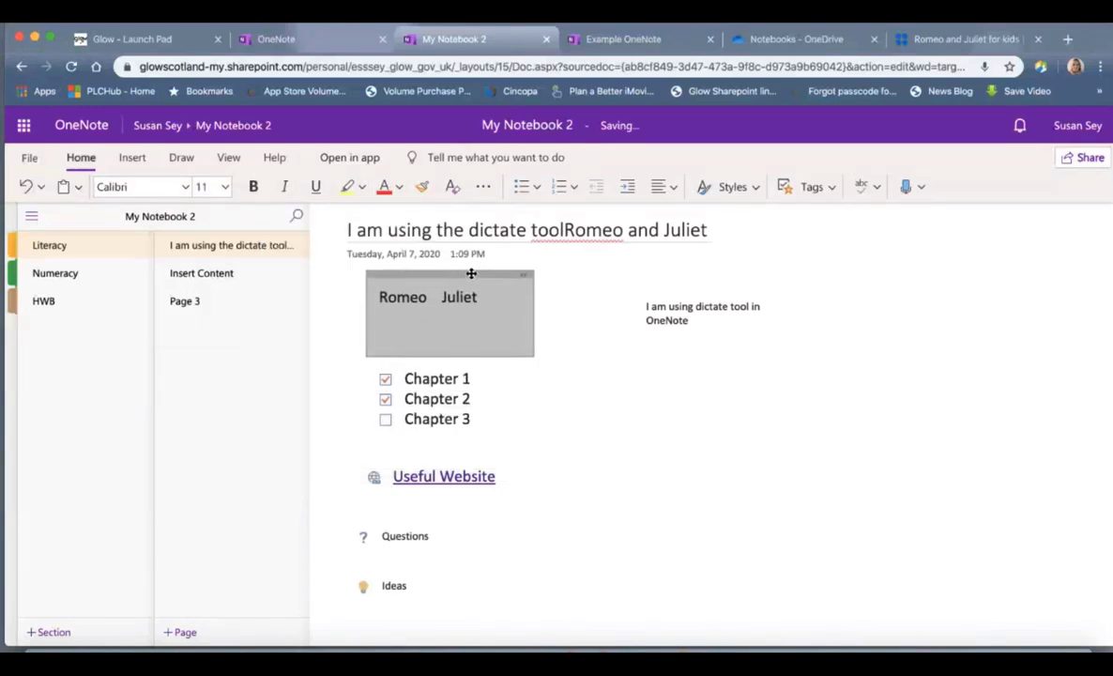
pyautogui.click(583, 399)
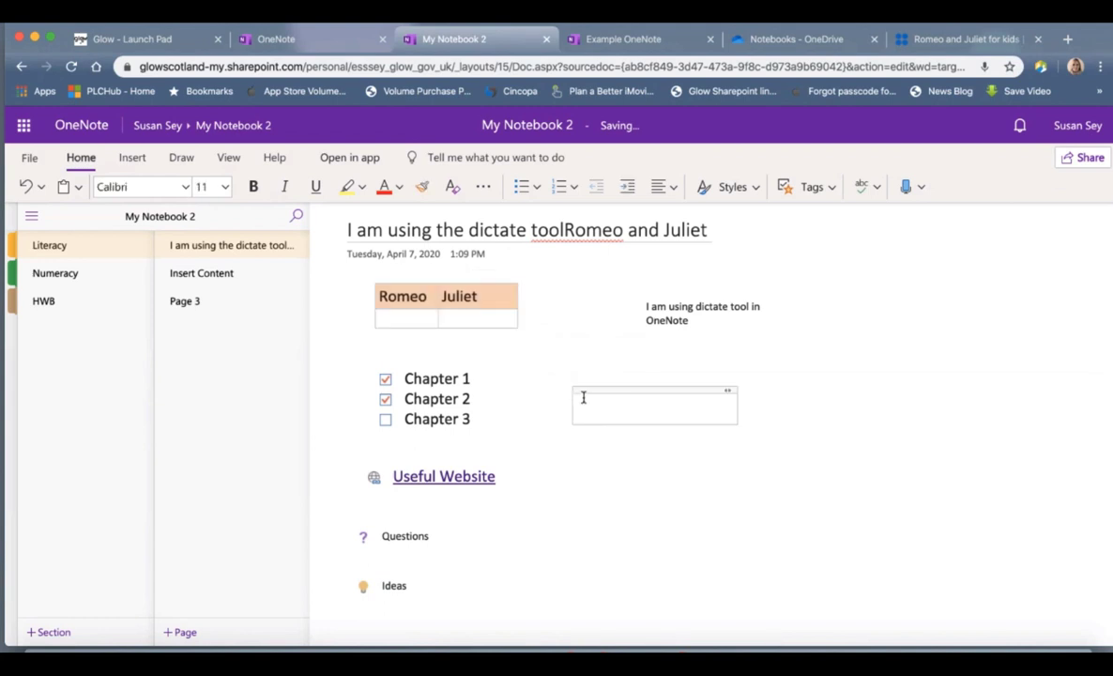
pyautogui.click(132, 158)
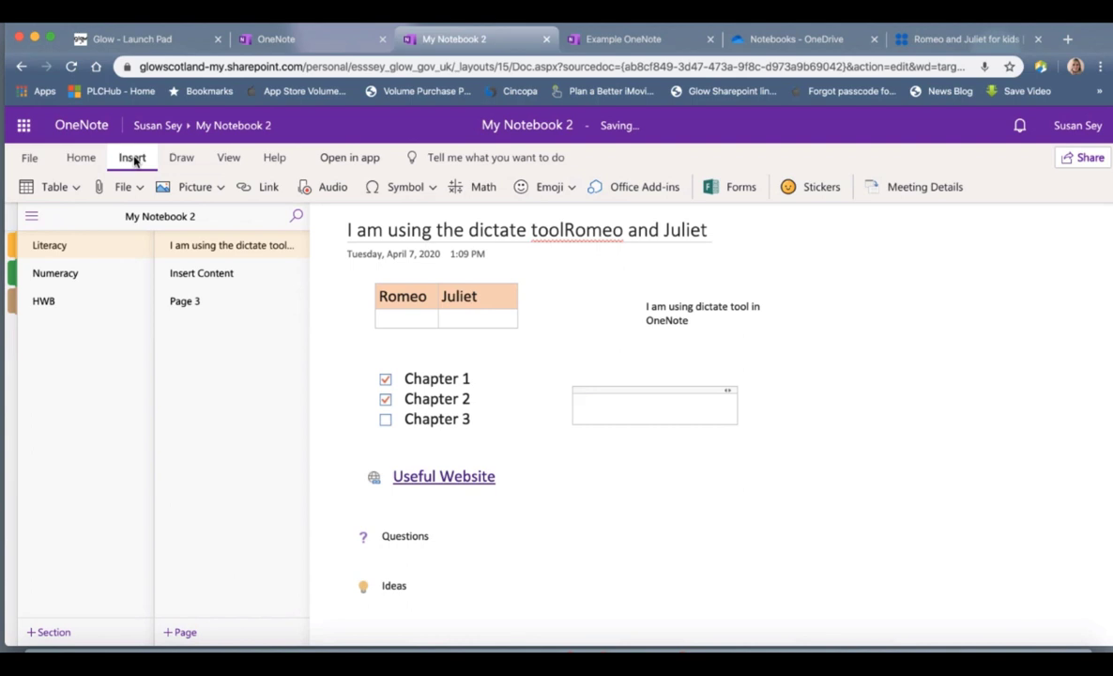
# Step: Delete the dictated words from the page title so it reads 'Romeo and Juliet' again
pyautogui.click(563, 229)
pyautogui.press('BackSpace')
pyautogui.press('BackSpace')
pyautogui.press('BackSpace')
pyautogui.press('BackSpace')
pyautogui.press('BackSpace')
pyautogui.press('BackSpace')
pyautogui.press('BackSpace')
pyautogui.press('BackSpace')
pyautogui.press('BackSpace')
pyautogui.press('BackSpace')
pyautogui.press('BackSpace')
pyautogui.press('BackSpace')
pyautogui.press('BackSpace')
pyautogui.press('BackSpace')
pyautogui.press('BackSpace')
pyautogui.press('BackSpace')
pyautogui.press('BackSpace')
pyautogui.press('BackSpace')
pyautogui.press('BackSpace')
pyautogui.press('BackSpace')
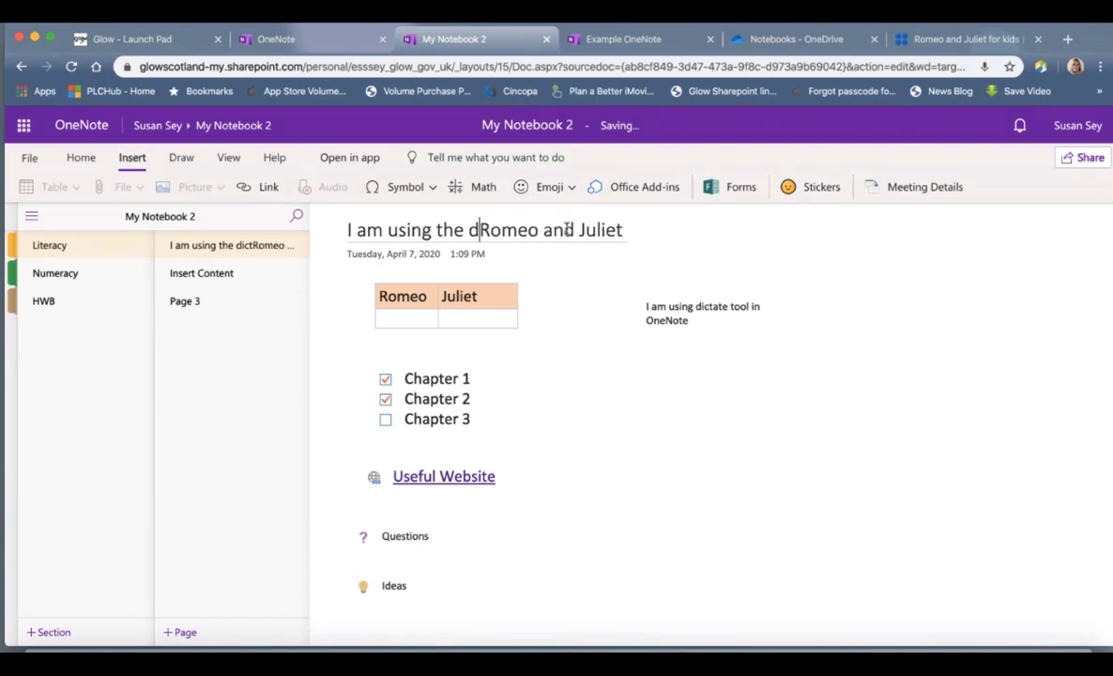
pyautogui.press('BackSpace')
pyautogui.press('BackSpace')
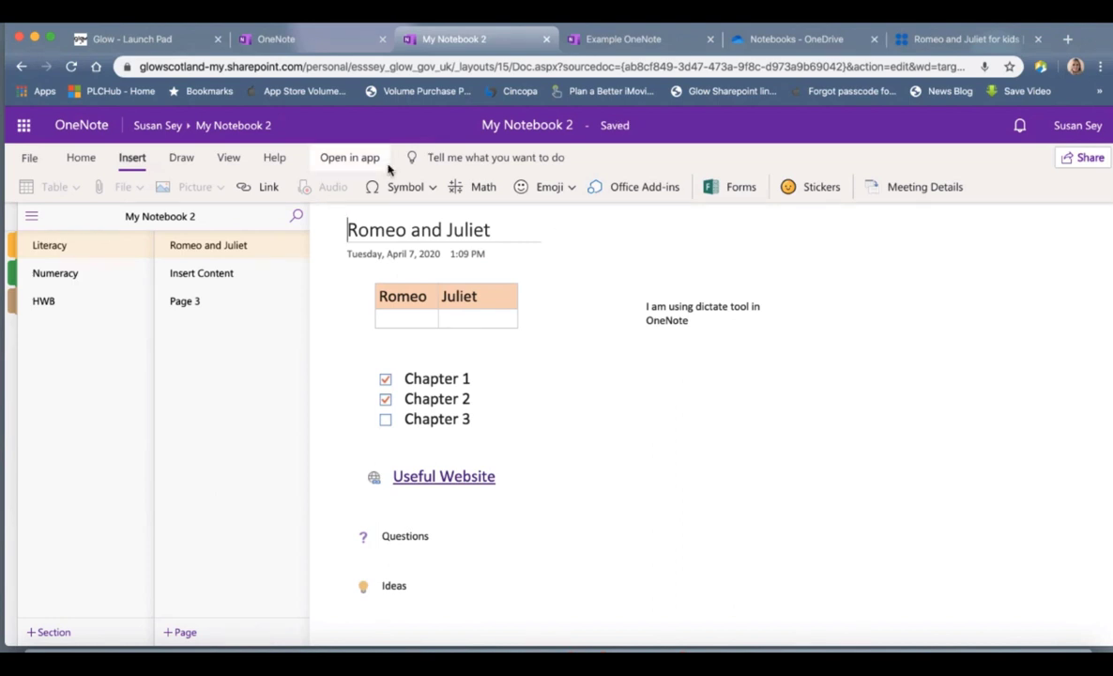
pyautogui.click(601, 370)
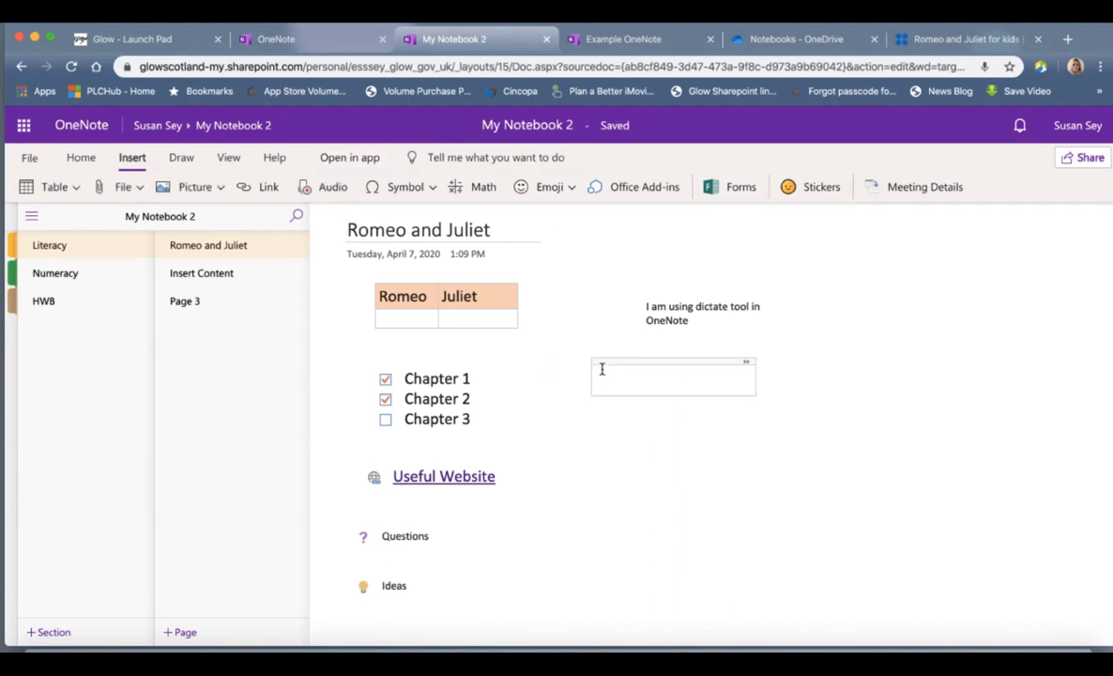
pyautogui.click(926, 275)
# Step: Insert Romeo and Juliet Essay.docx as a file printout in a new note box
pyautogui.click(580, 385)
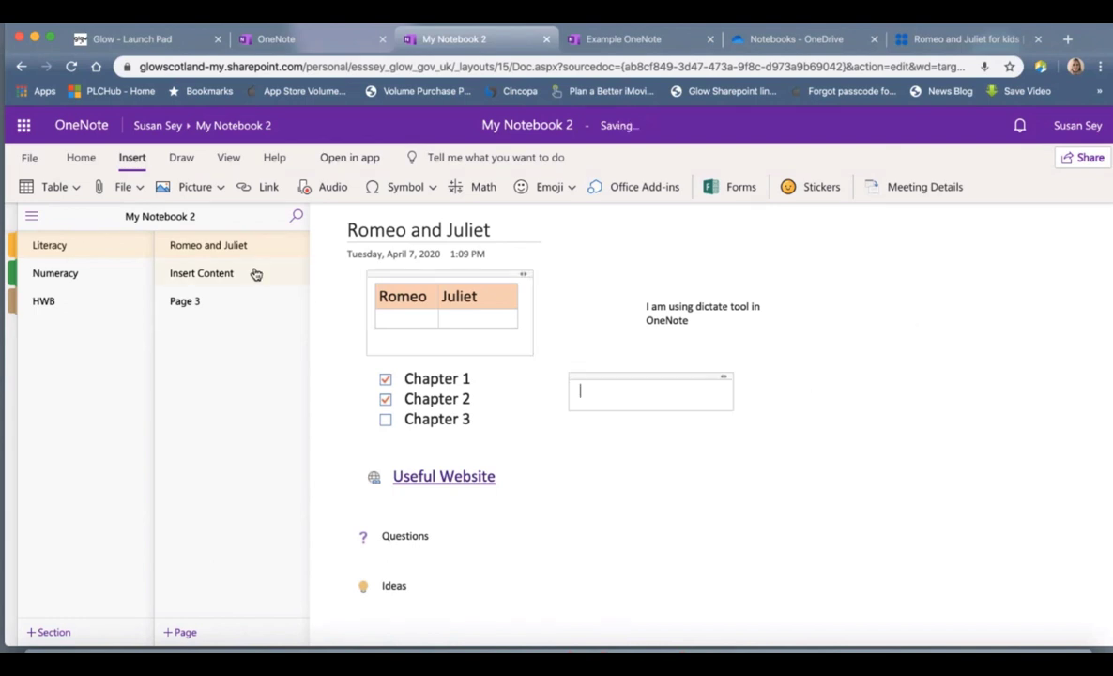
pyautogui.click(137, 190)
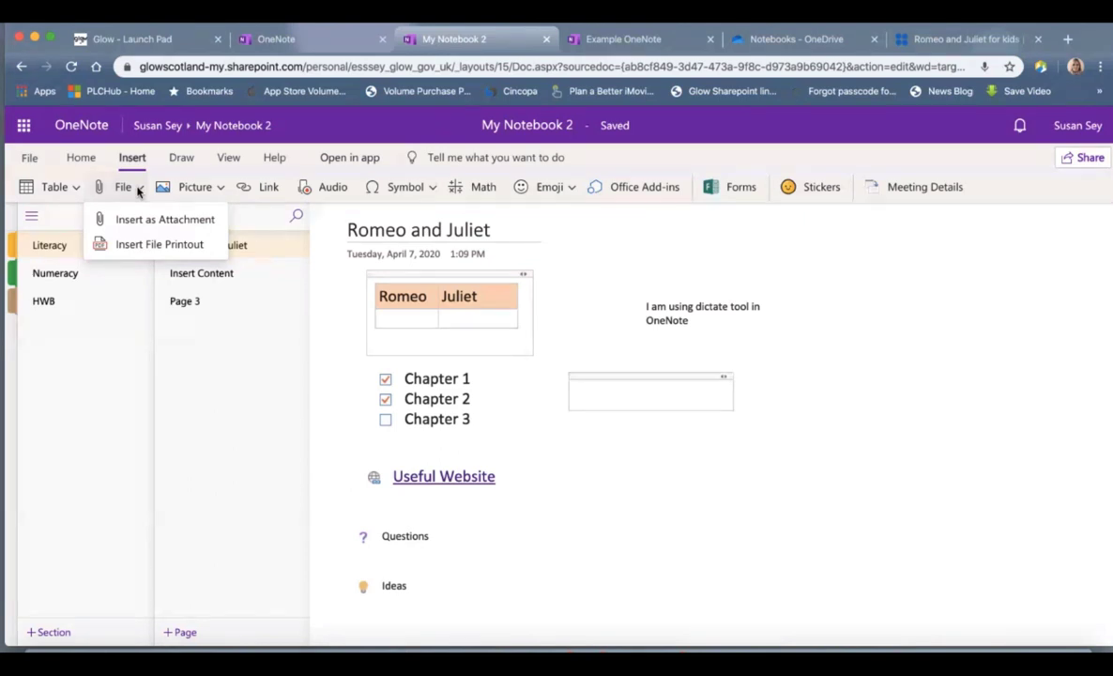
pyautogui.click(145, 246)
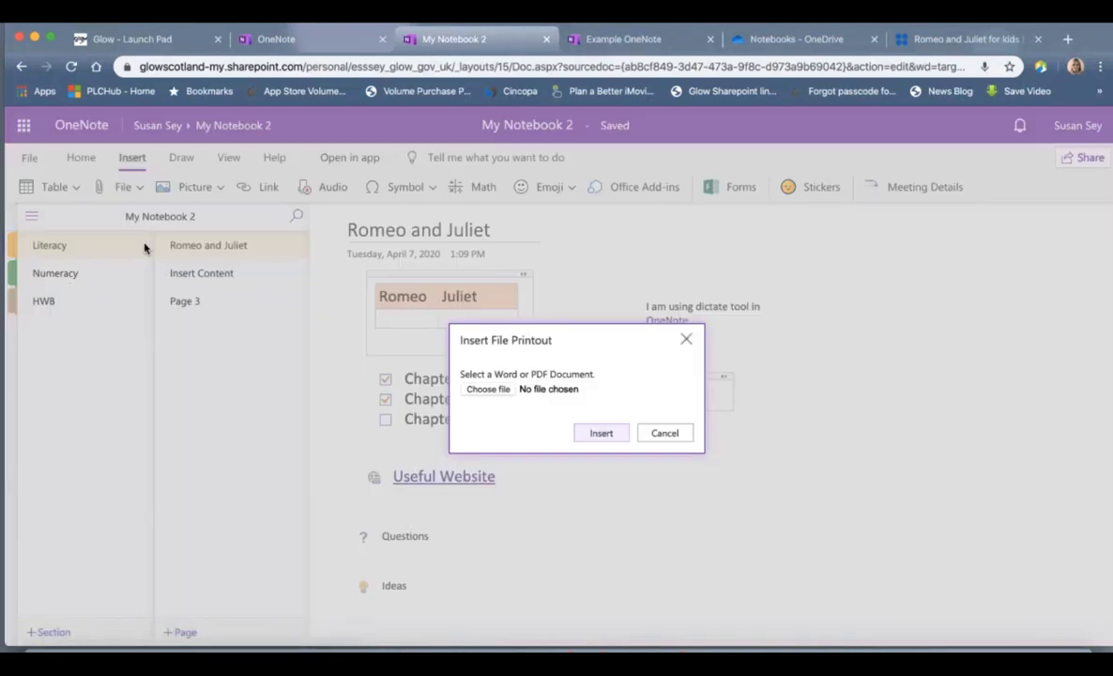
pyautogui.click(500, 389)
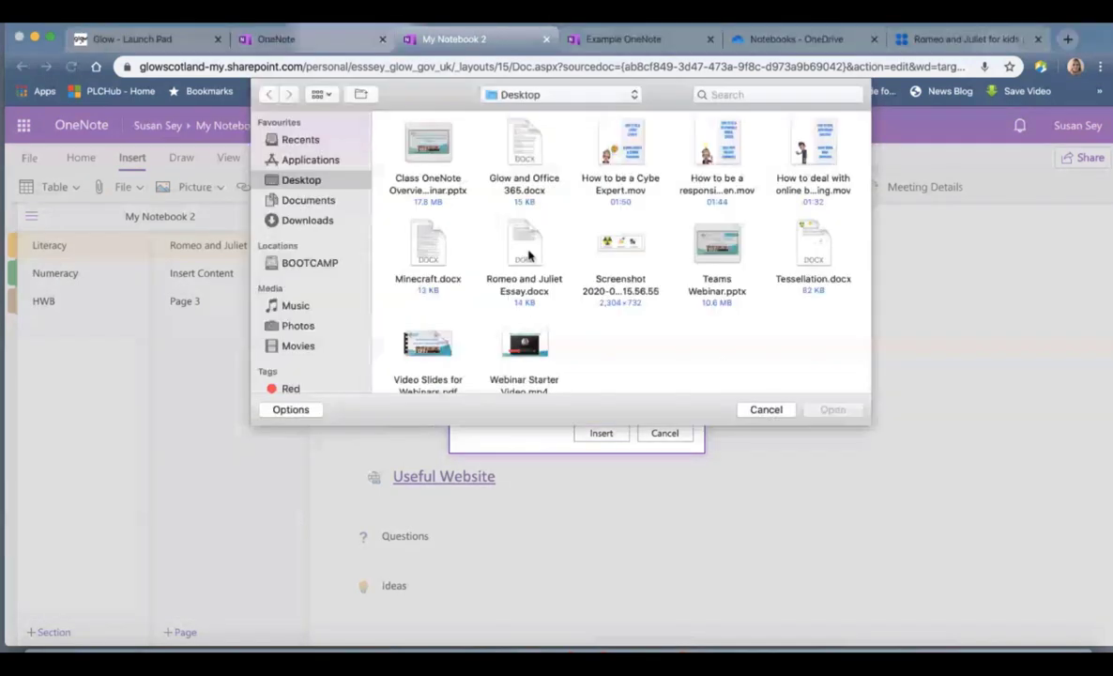
pyautogui.click(495, 240)
pyautogui.click(835, 411)
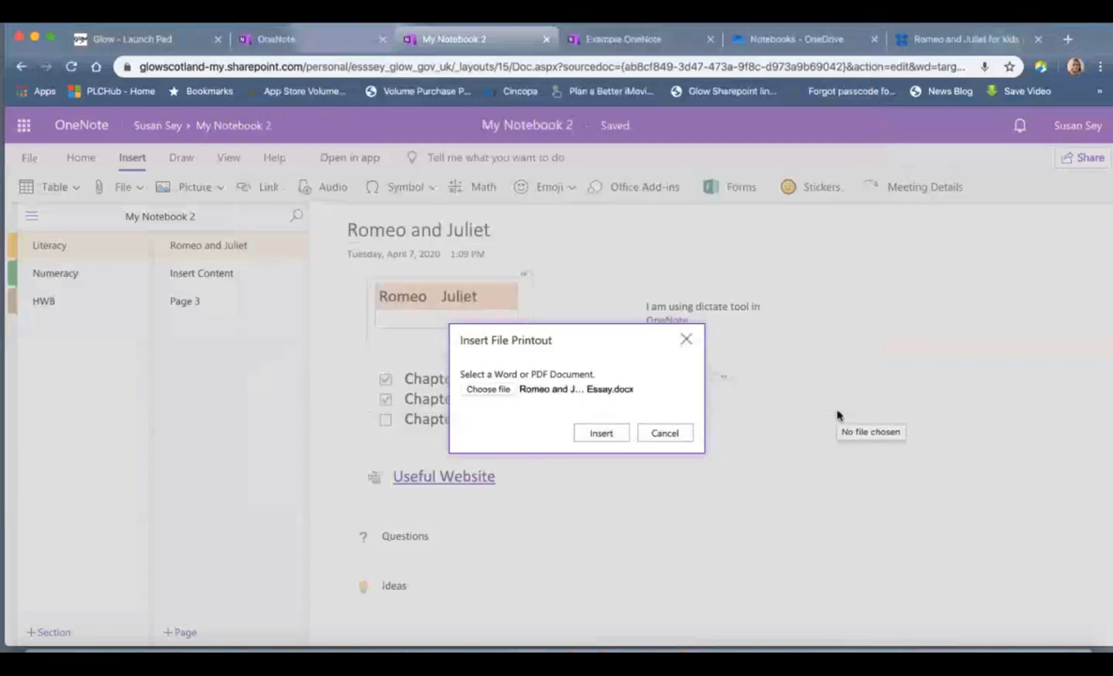
pyautogui.click(616, 431)
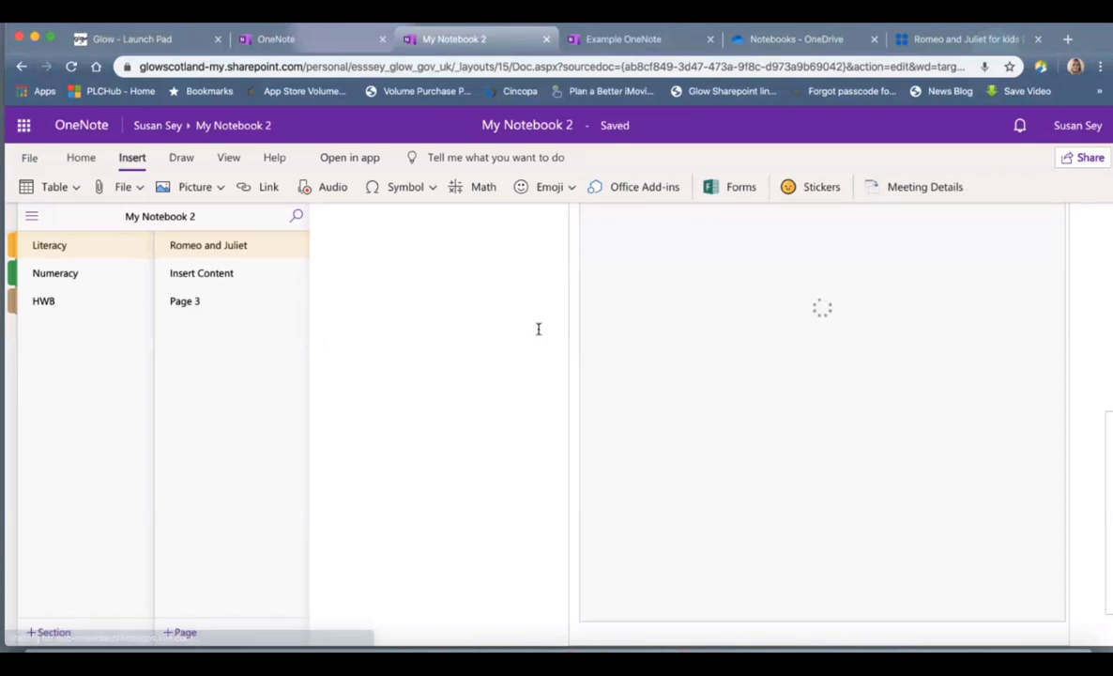
# Step: Move the Word essay attachment slightly lower and start a new note box beside the dictated text
pyautogui.scroll(3, 541, 328)
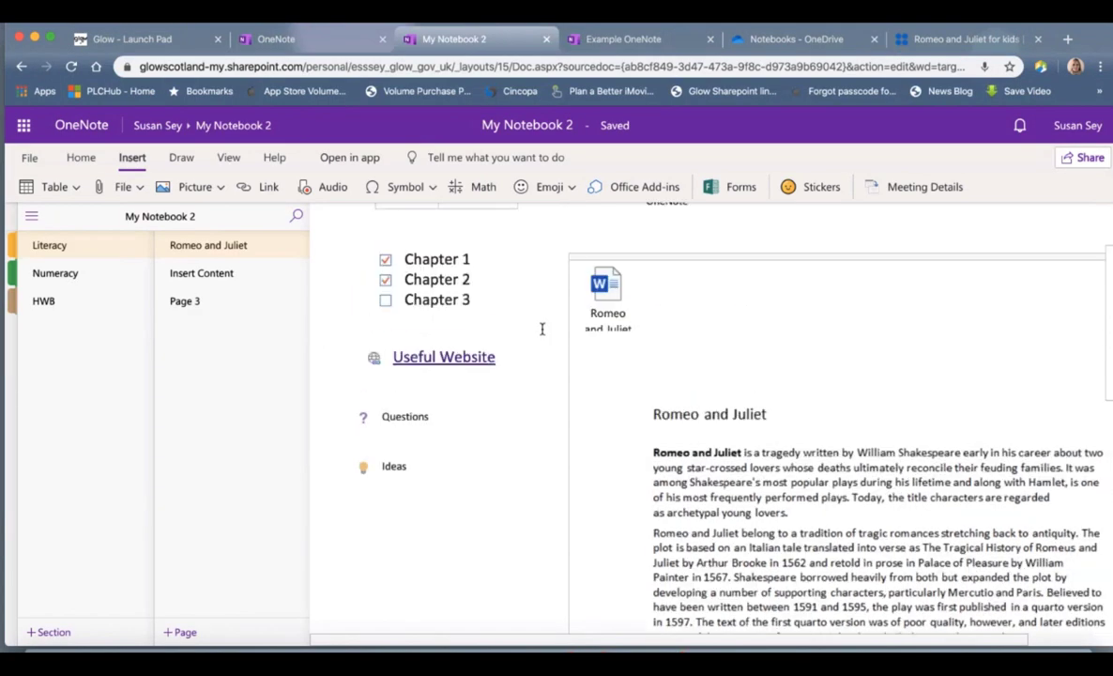
pyautogui.scroll(-3, 784, 437)
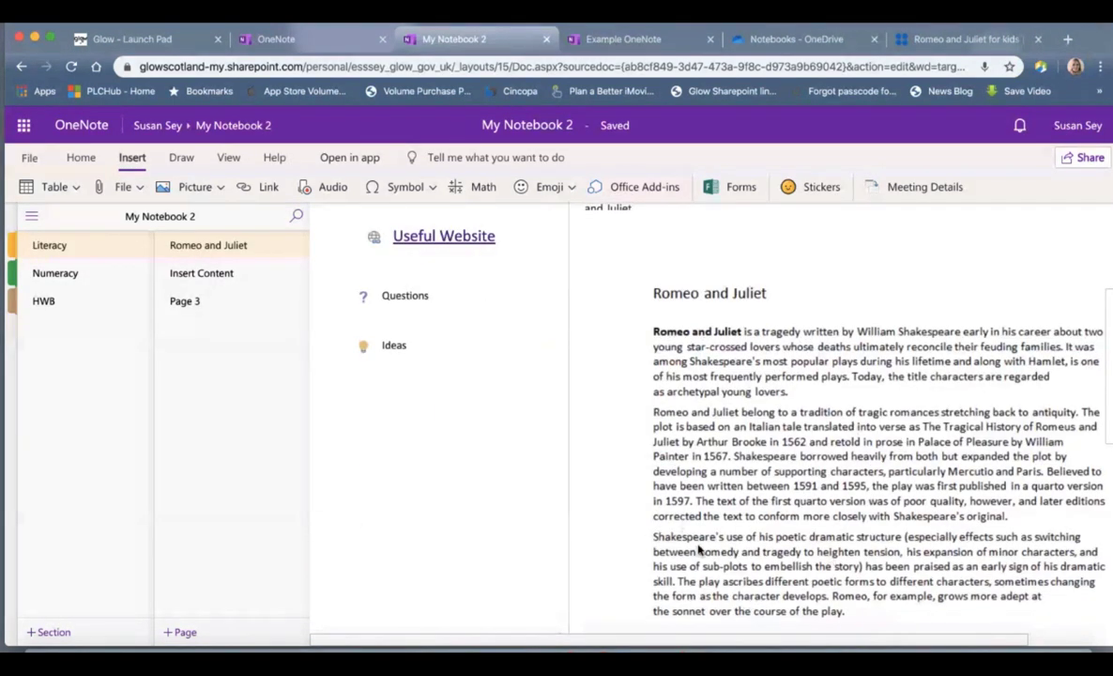
pyautogui.scroll(3, 891, 499)
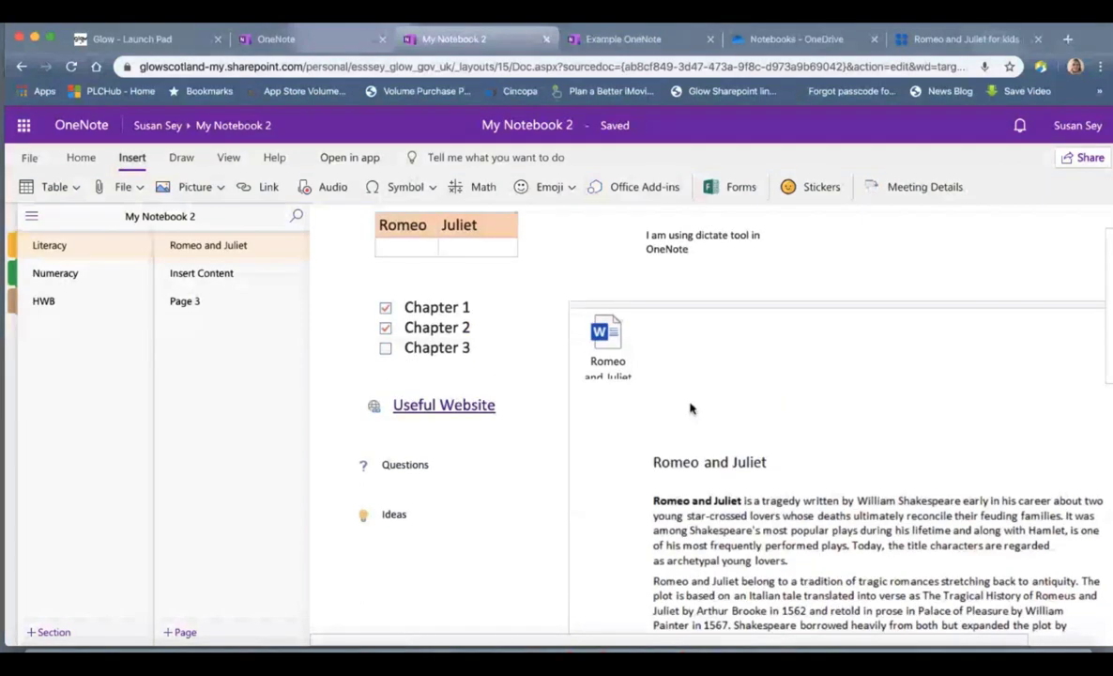
pyautogui.click(617, 360)
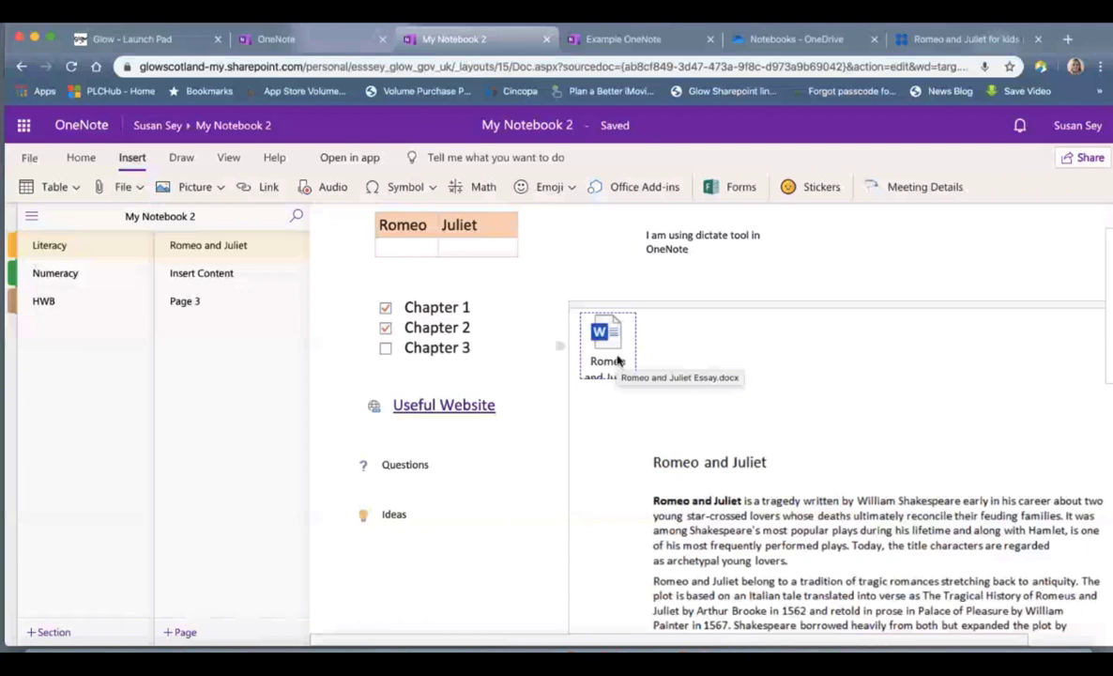
pyautogui.click(786, 310)
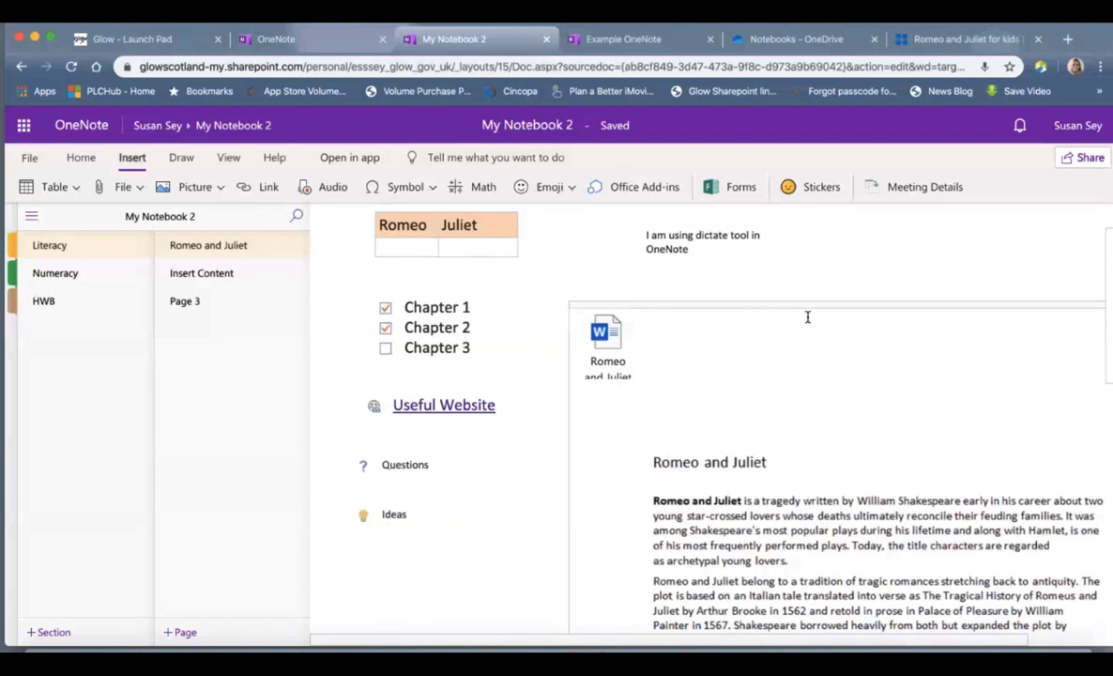
pyautogui.moveTo(808, 306); pyautogui.dragTo(808, 330)
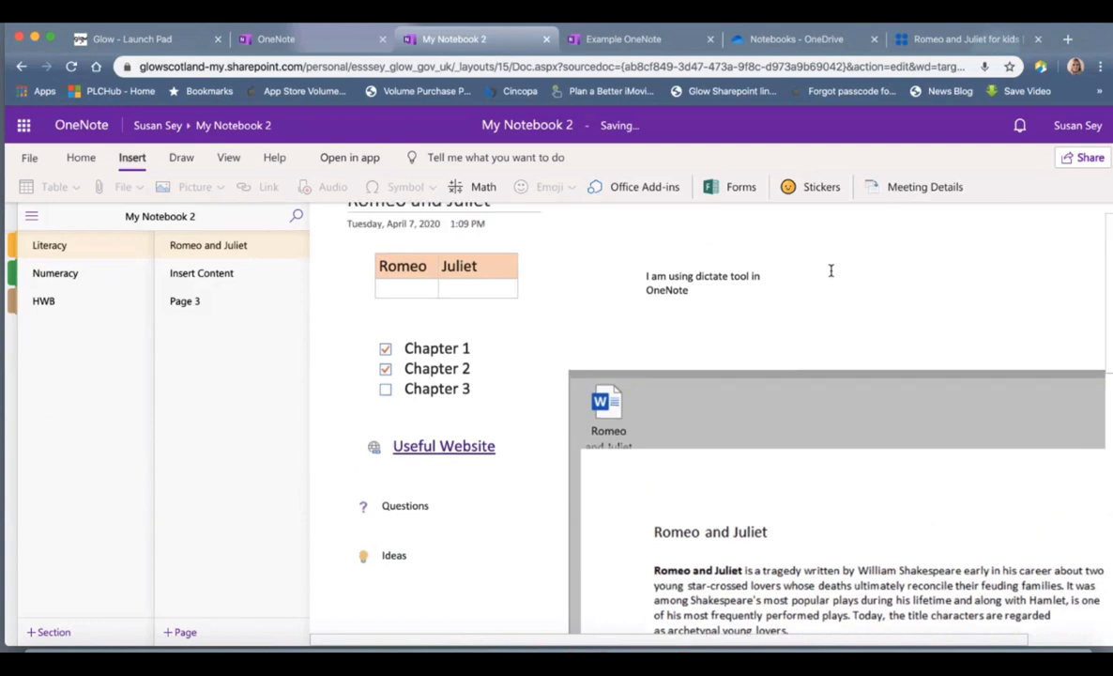
pyautogui.click(841, 320)
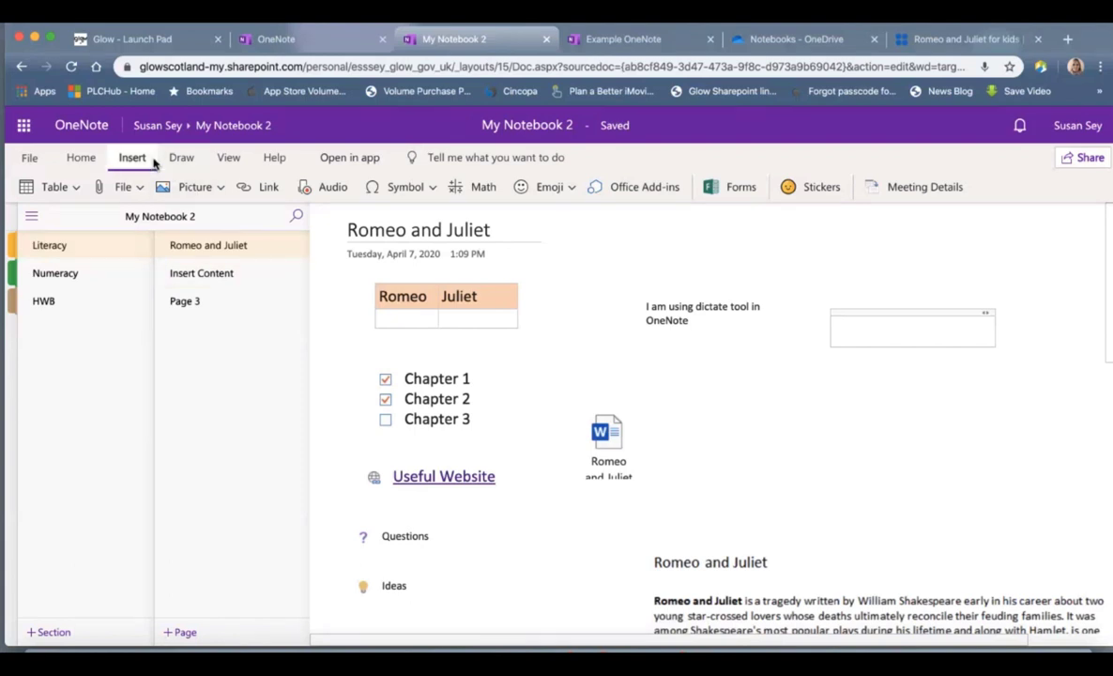
# Step: Search online pictures for 'Romeo and Juliet' and insert the first black-and-white balcony image
pyautogui.click(222, 188)
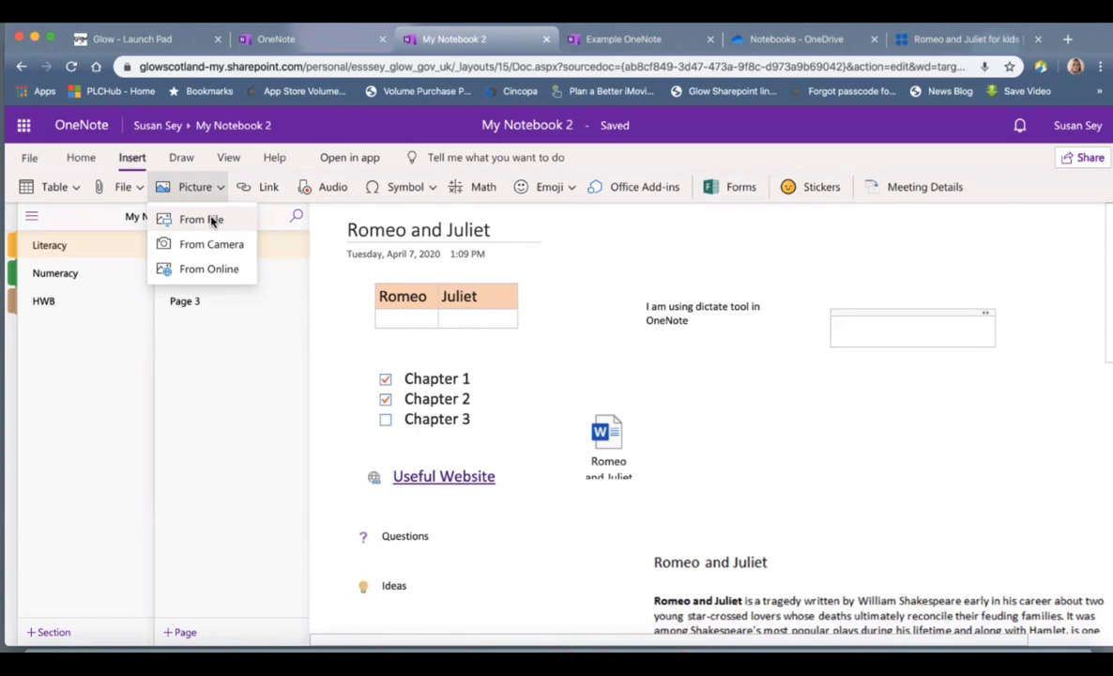
pyautogui.click(214, 268)
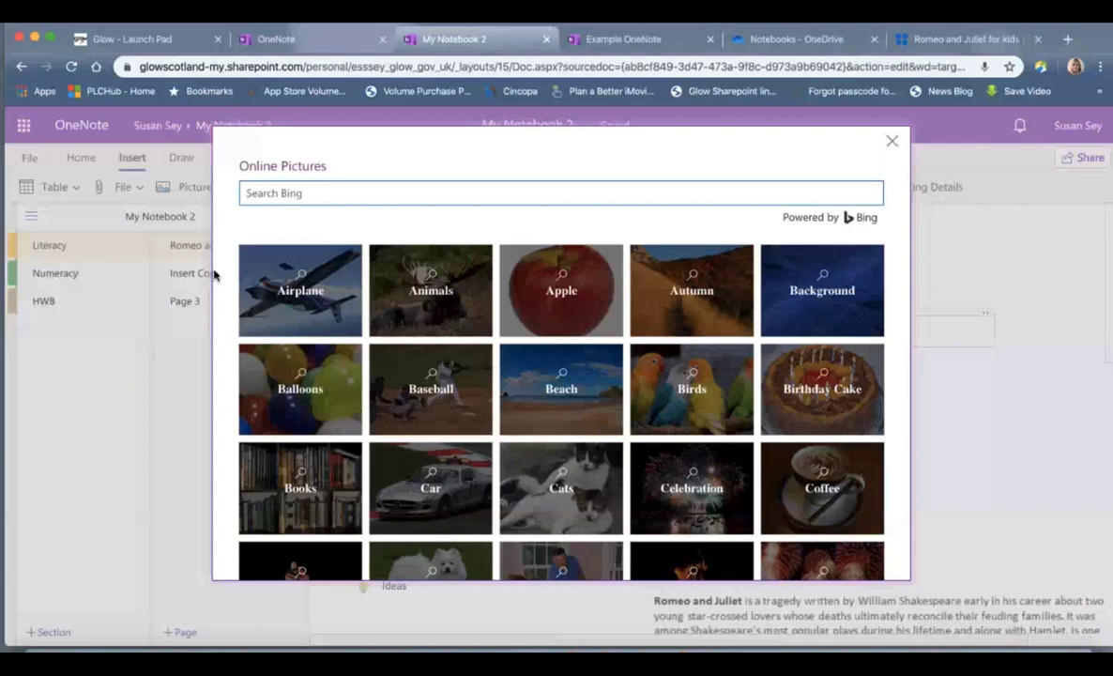
pyautogui.click(319, 188)
pyautogui.write('Romeo and Juliet')
pyautogui.press('Return')
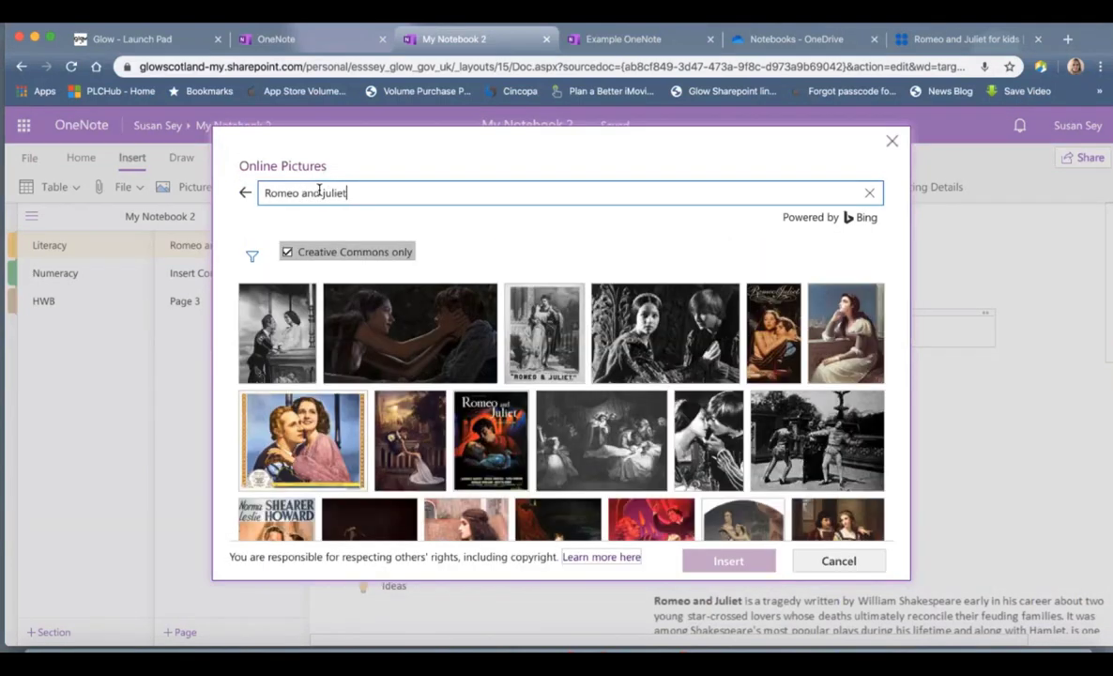
pyautogui.click(273, 317)
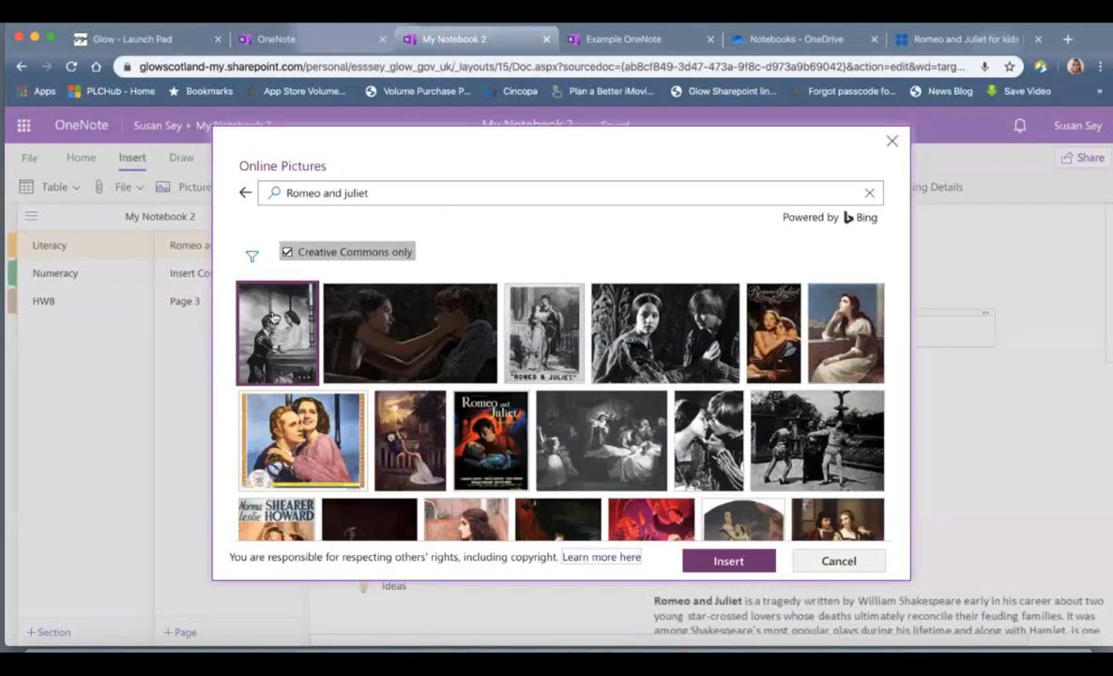
pyautogui.click(705, 562)
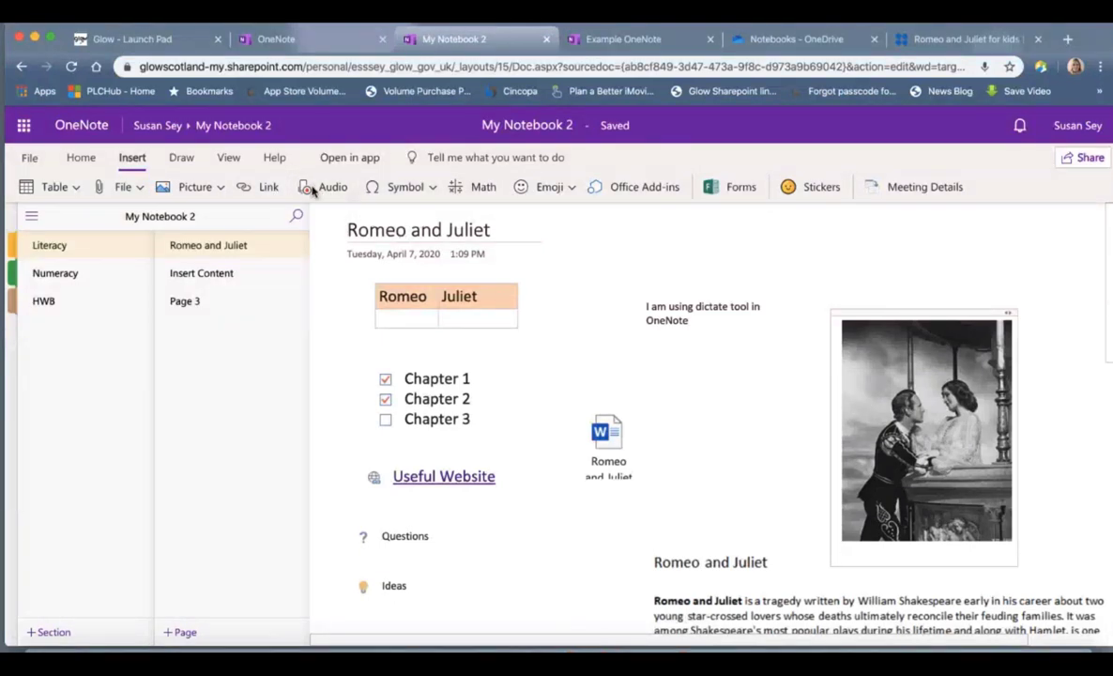
pyautogui.click(82, 159)
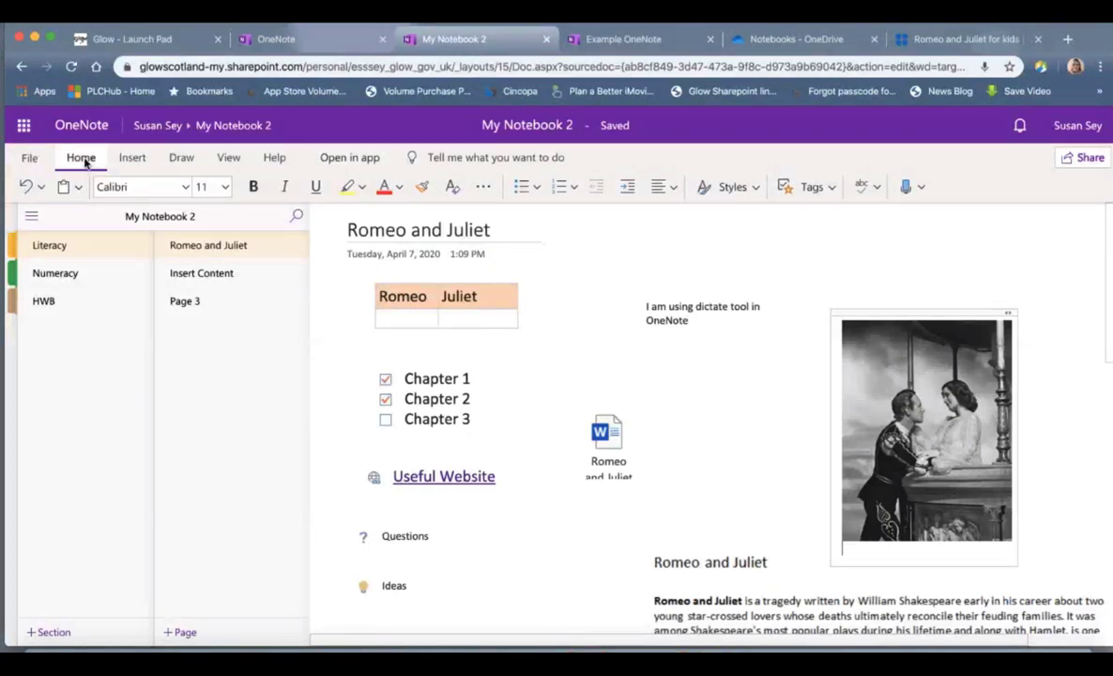
# Step: Record a seven-second audio clip onto the page near the balcony picture
pyautogui.click(132, 157)
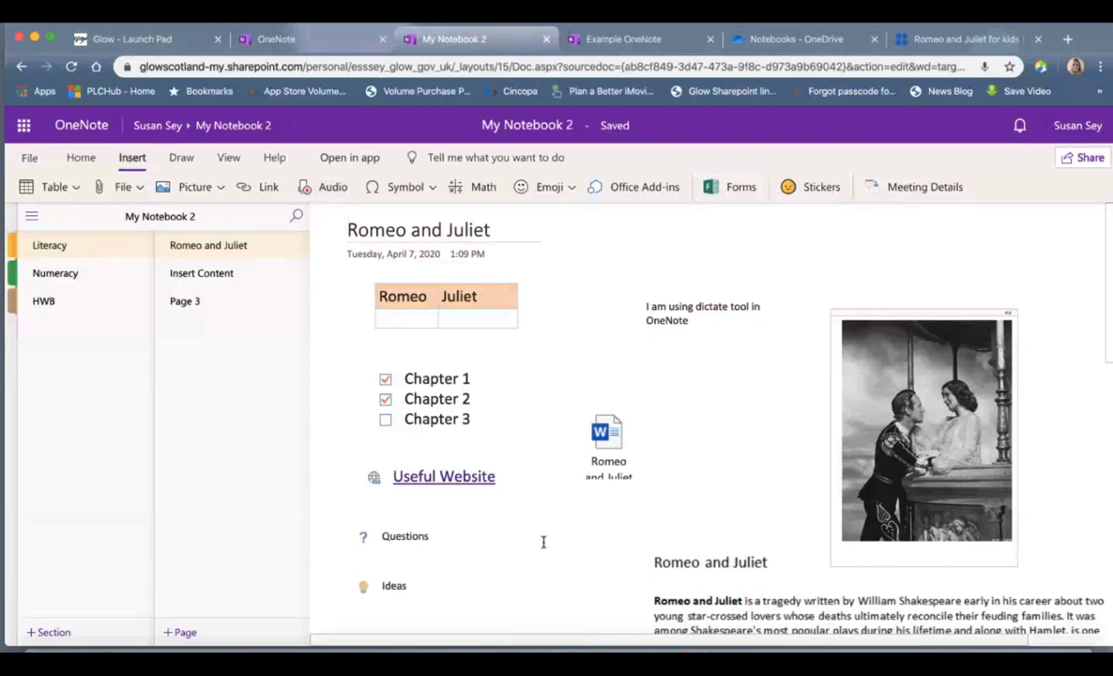
pyautogui.click(543, 542)
pyautogui.click(810, 245)
pyautogui.click(331, 188)
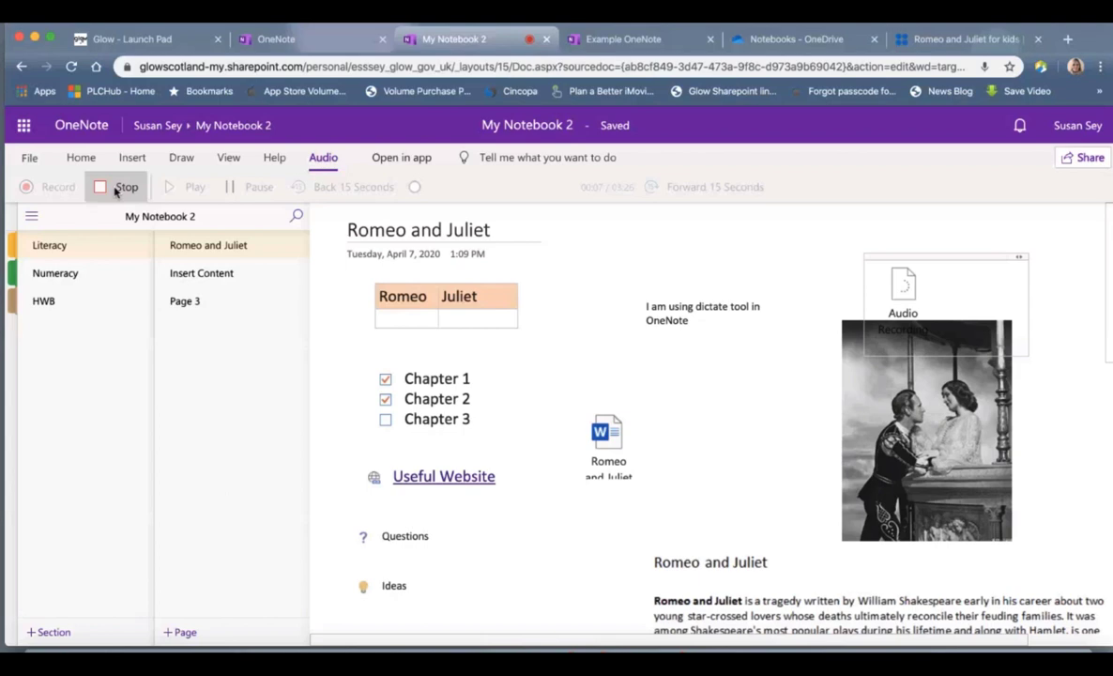
pyautogui.click(117, 191)
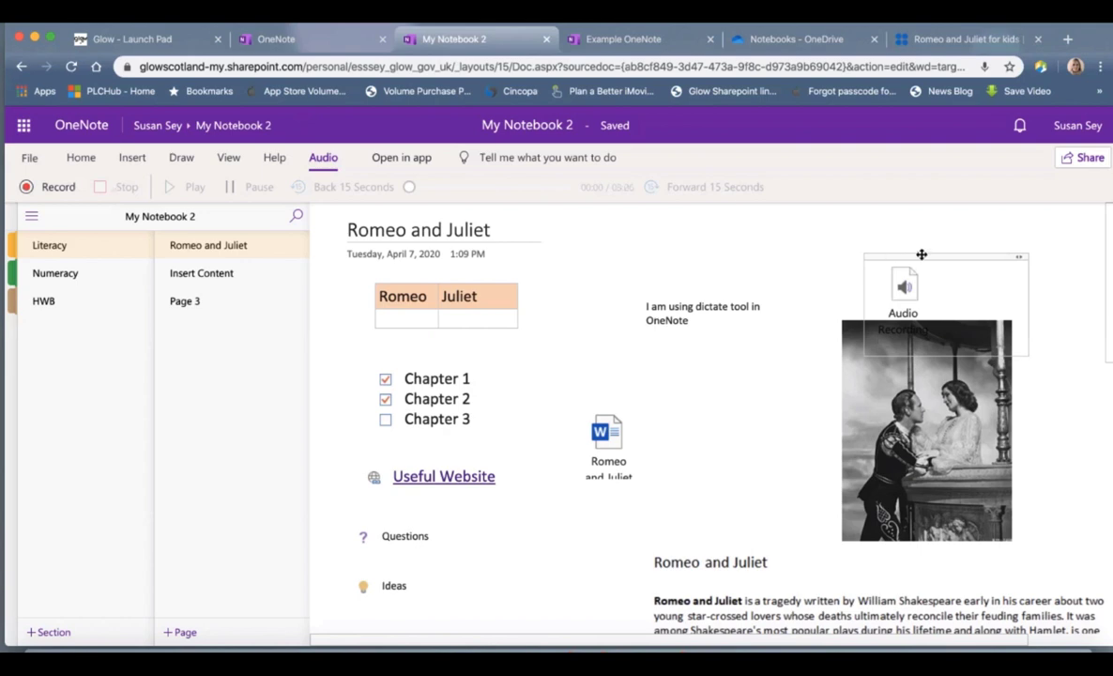
# Step: Move the recording just above the picture, then play and pause it
pyautogui.moveTo(922, 255); pyautogui.dragTo(848, 222)
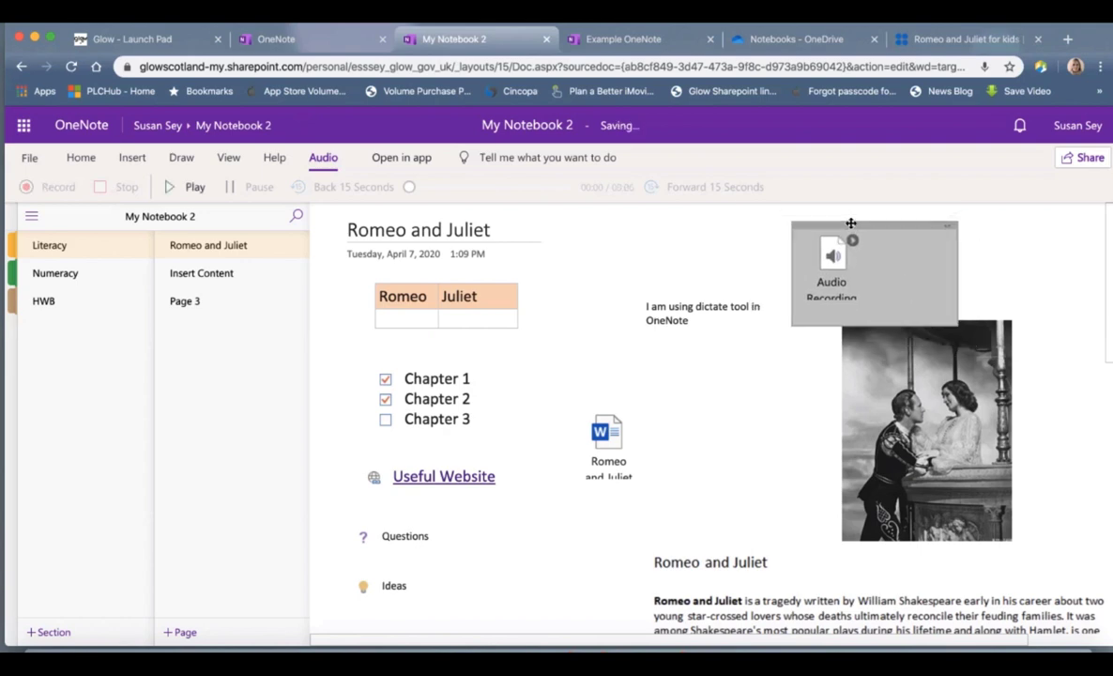
pyautogui.click(833, 268)
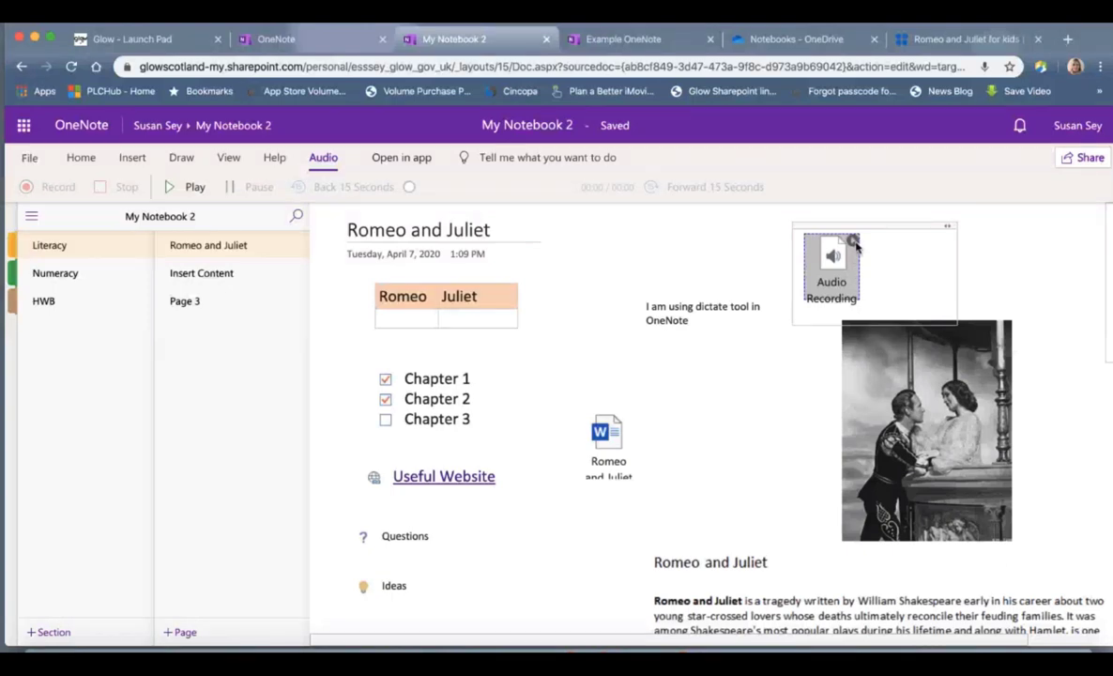
pyautogui.click(854, 244)
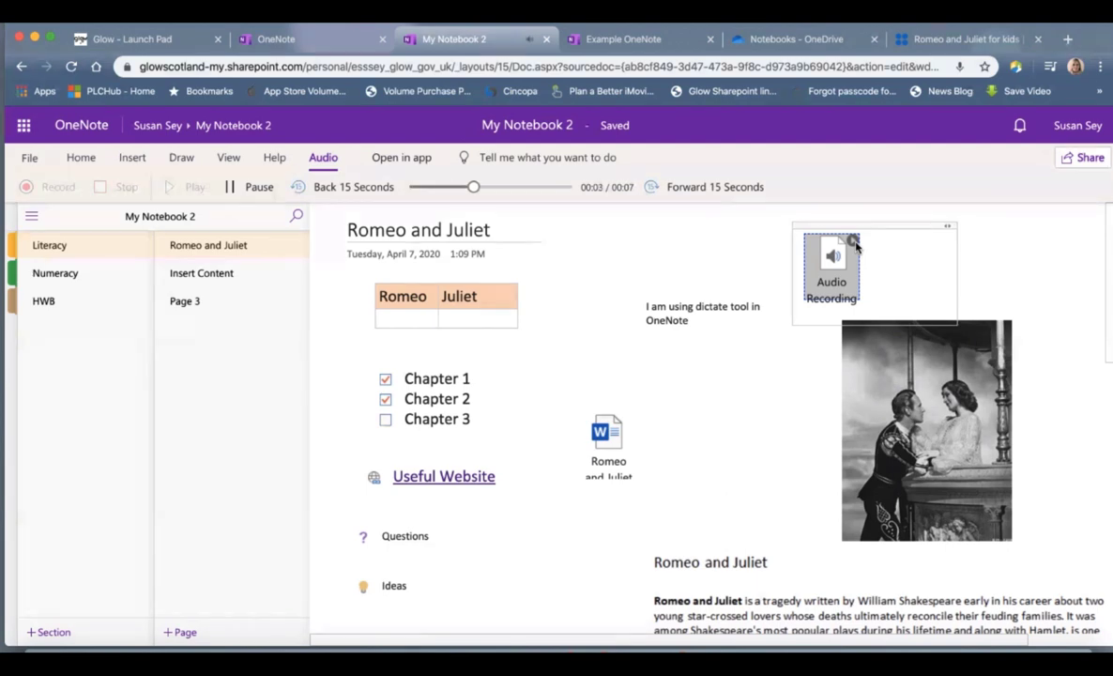
pyautogui.click(249, 187)
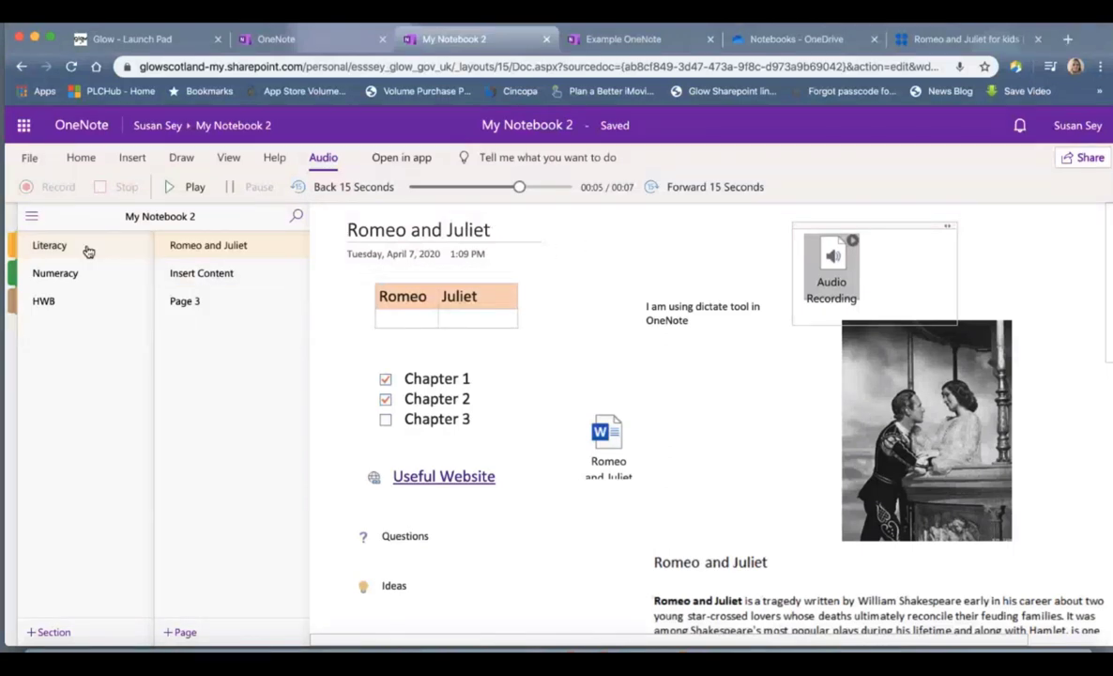
pyautogui.click(122, 158)
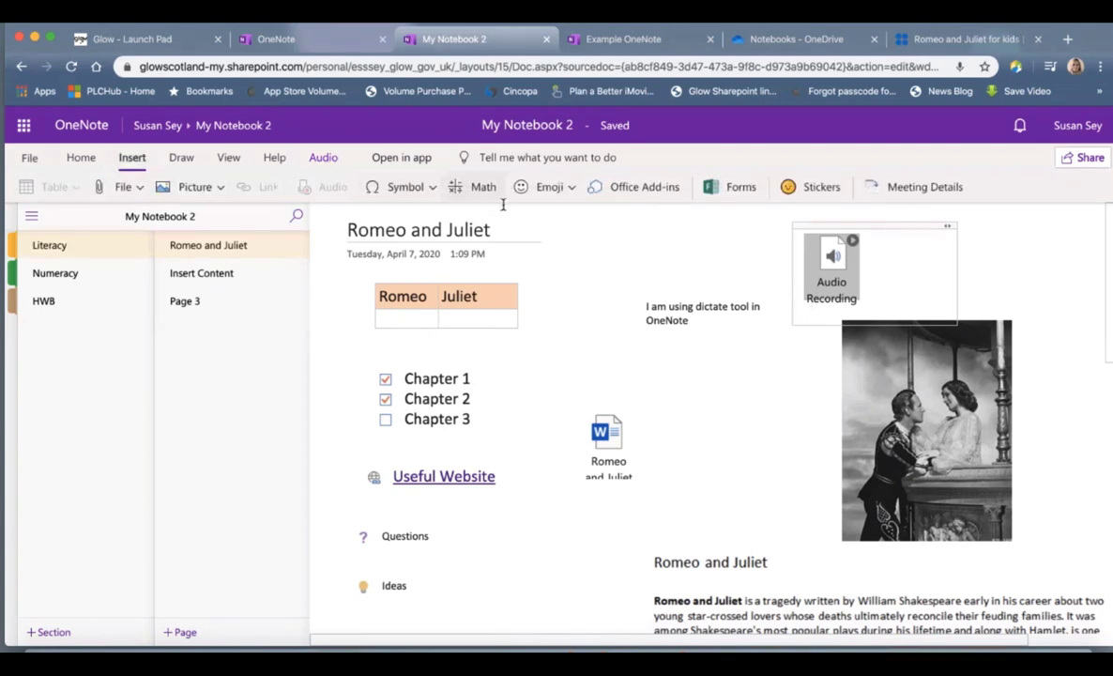
# Step: Type 3x+5=35 in a new note below Ideas and convert it to a math equation
pyautogui.scroll(-3, 624, 488)
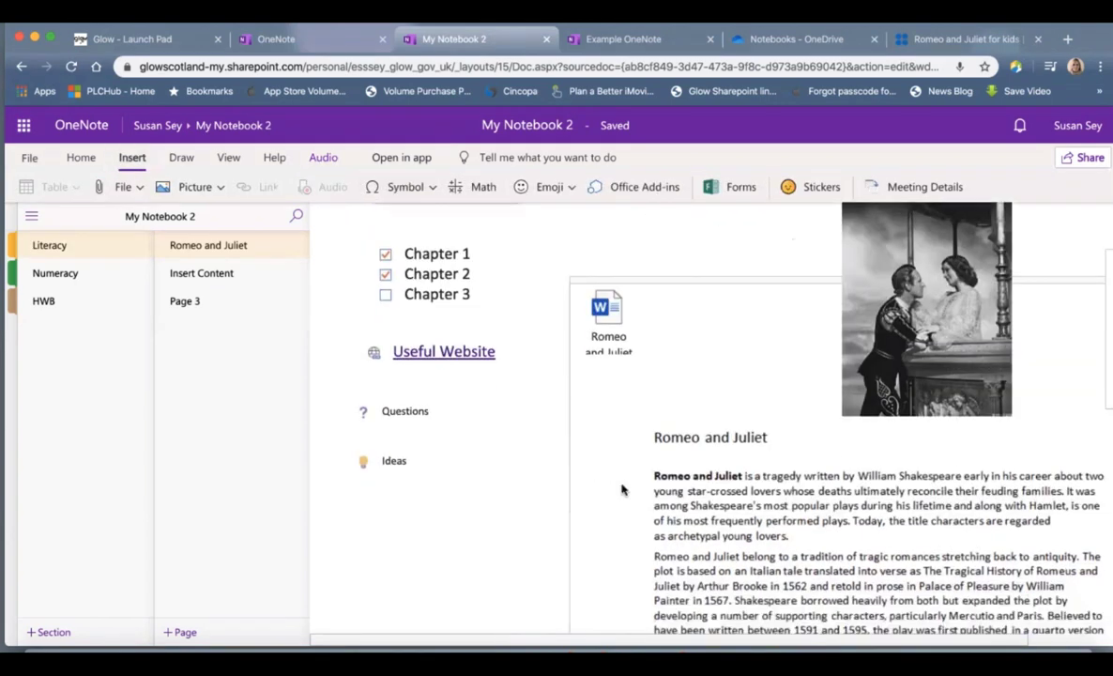
pyautogui.click(379, 517)
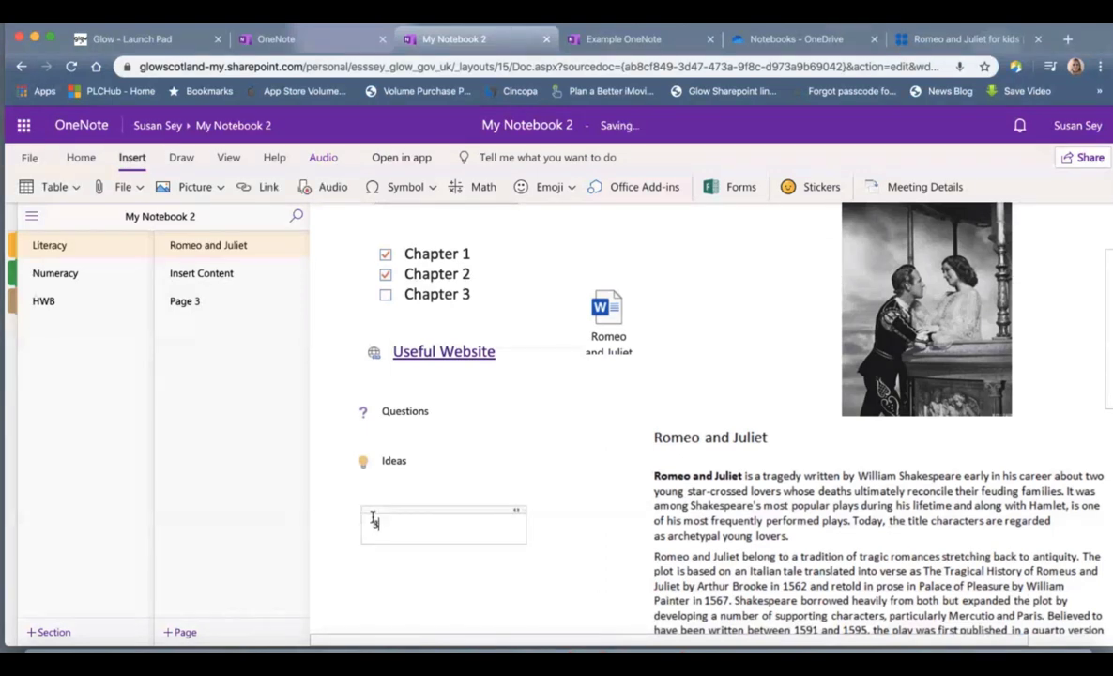
pyautogui.write('3x+5=35')
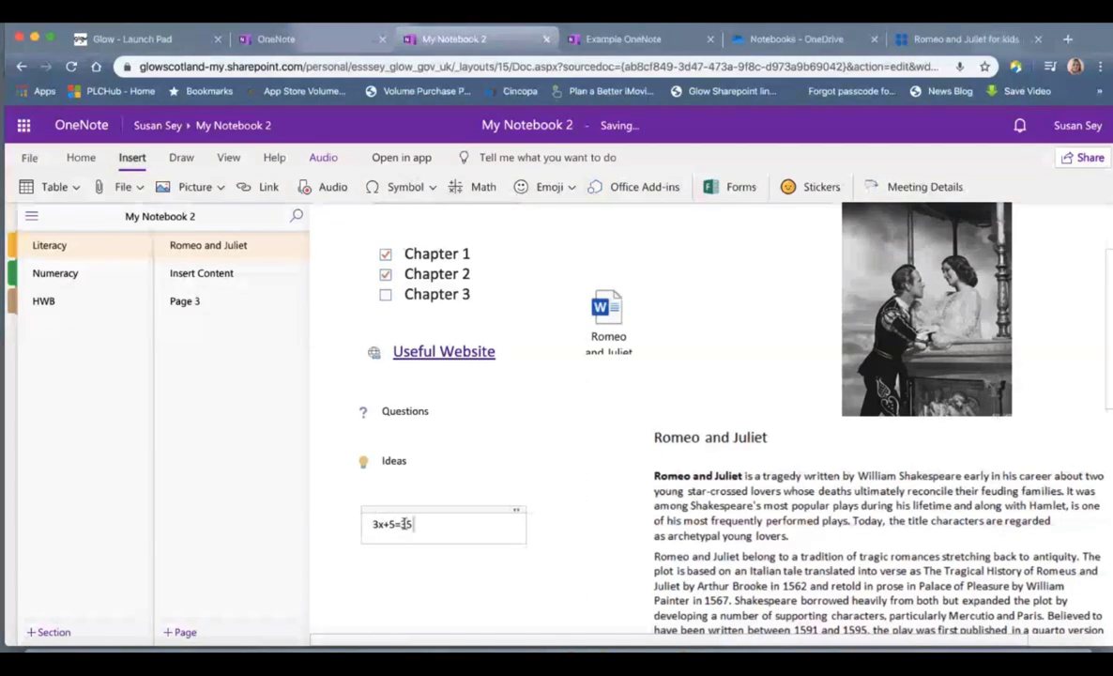
pyautogui.moveTo(405, 523); pyautogui.dragTo(363, 527)
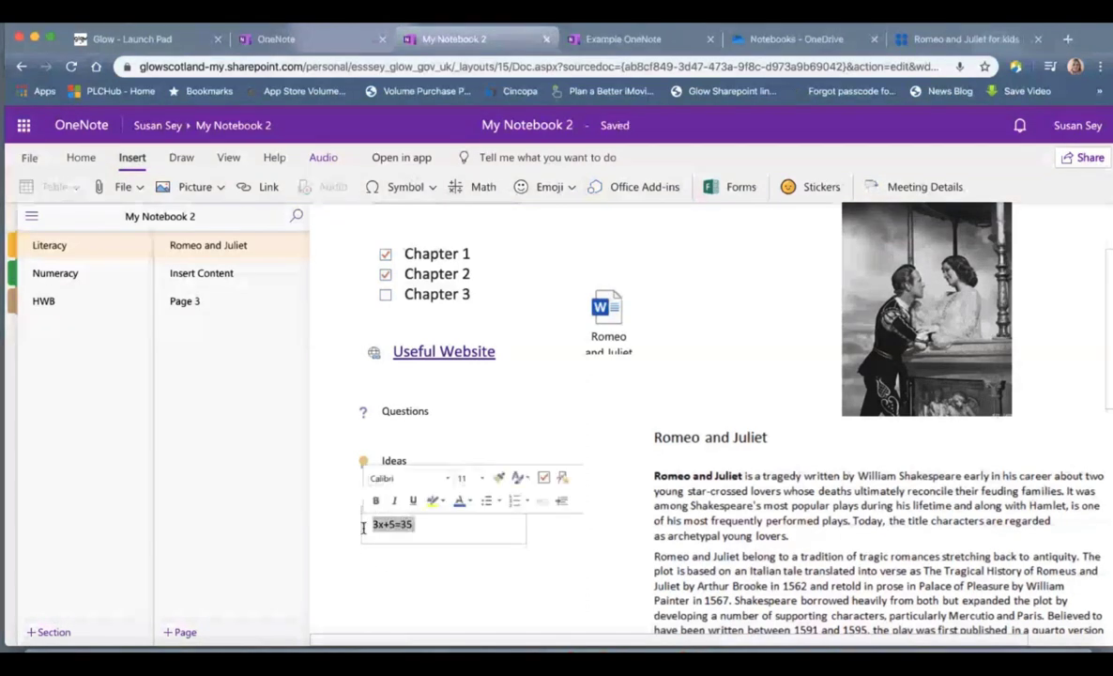
pyautogui.click(474, 197)
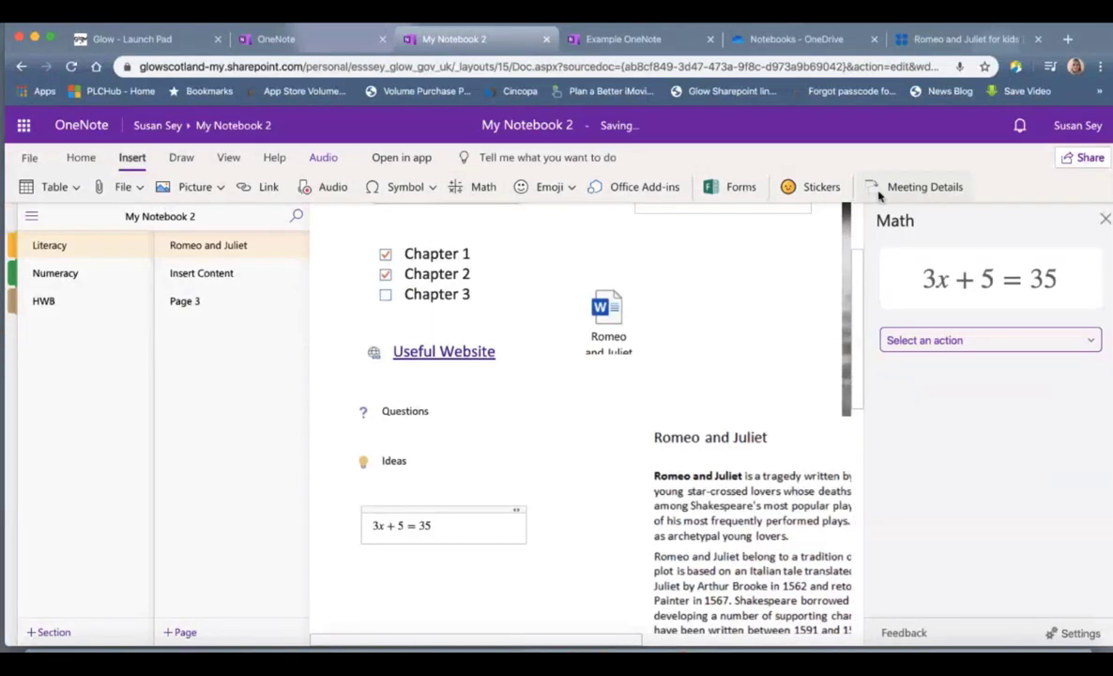
# Step: Graph both sides of 3x + 5 = 35 and place the graph below the equation
pyautogui.click(1089, 343)
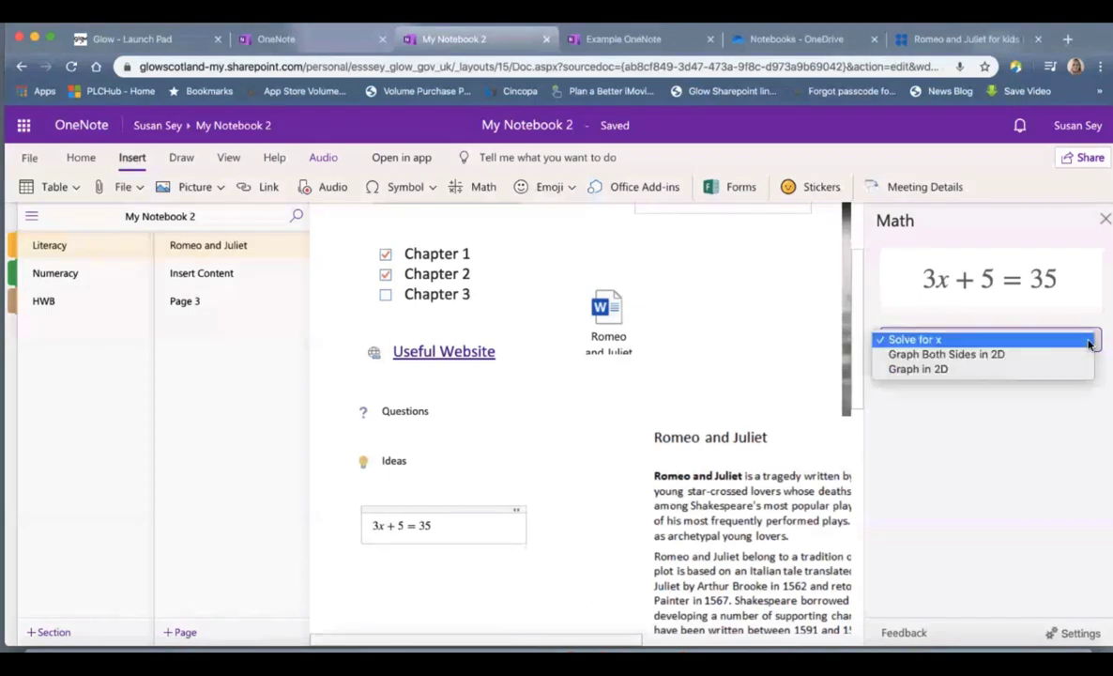
pyautogui.click(1007, 356)
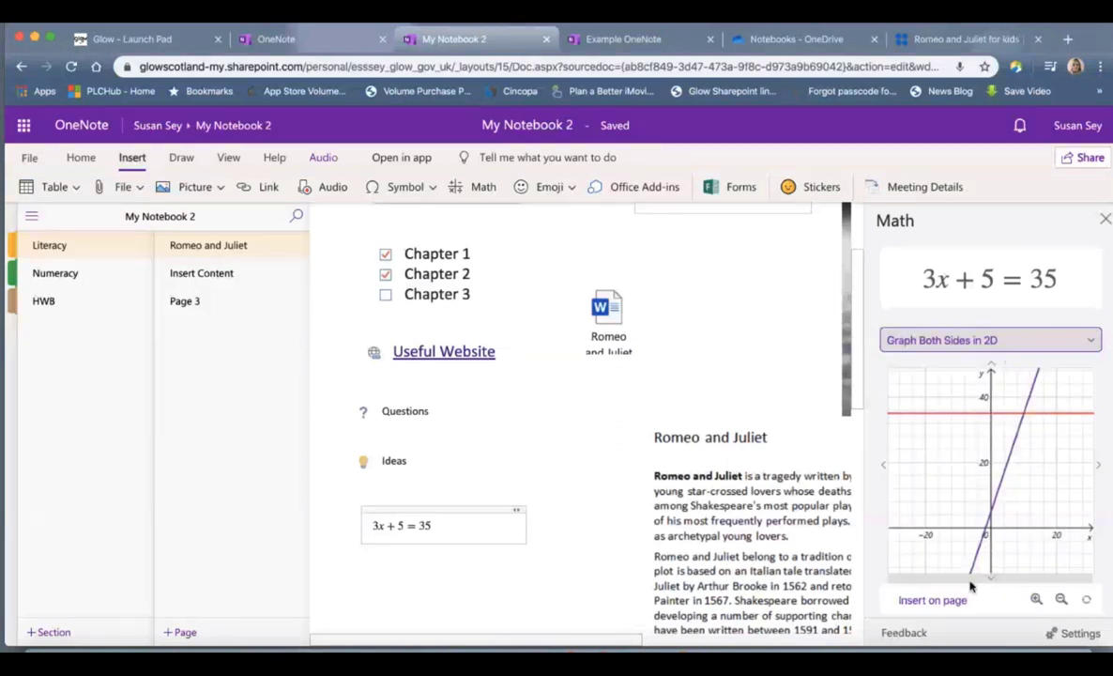
pyautogui.click(950, 605)
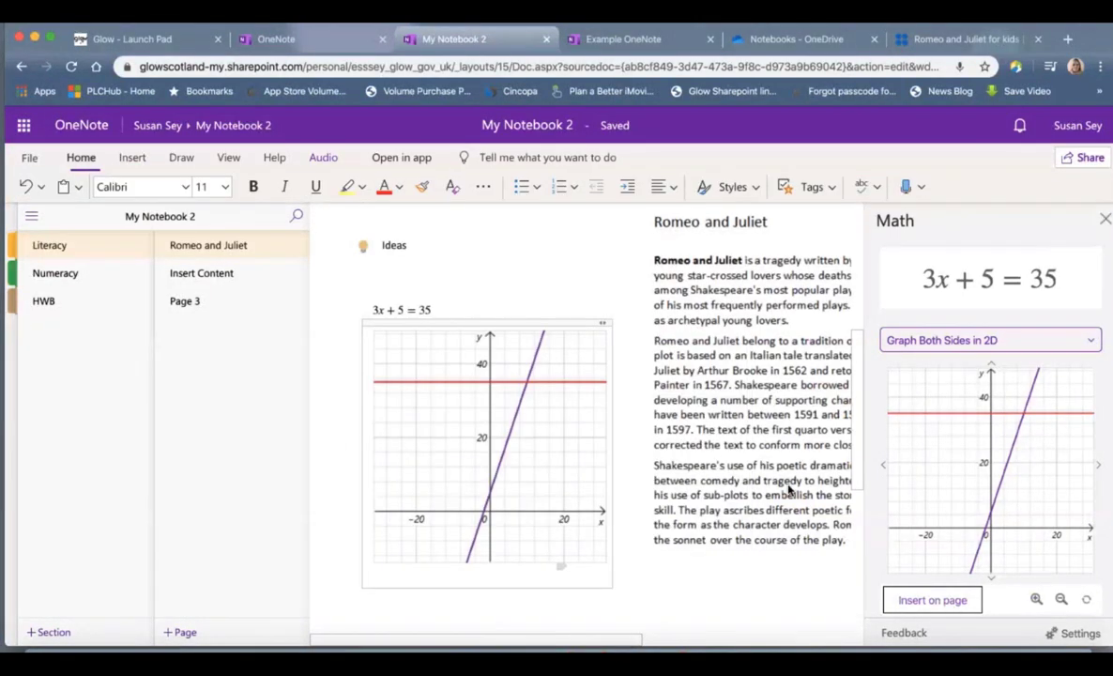
pyautogui.moveTo(515, 325); pyautogui.dragTo(498, 349)
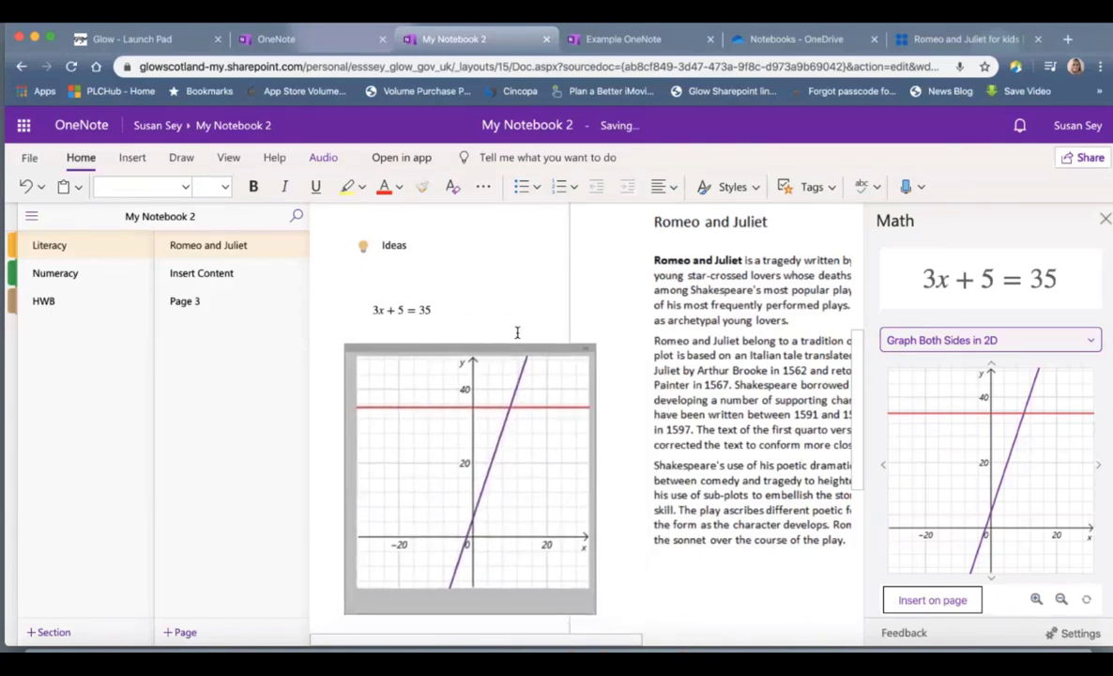
# Step: Close the Math pane and scroll back to the top of the page
pyautogui.click(552, 305)
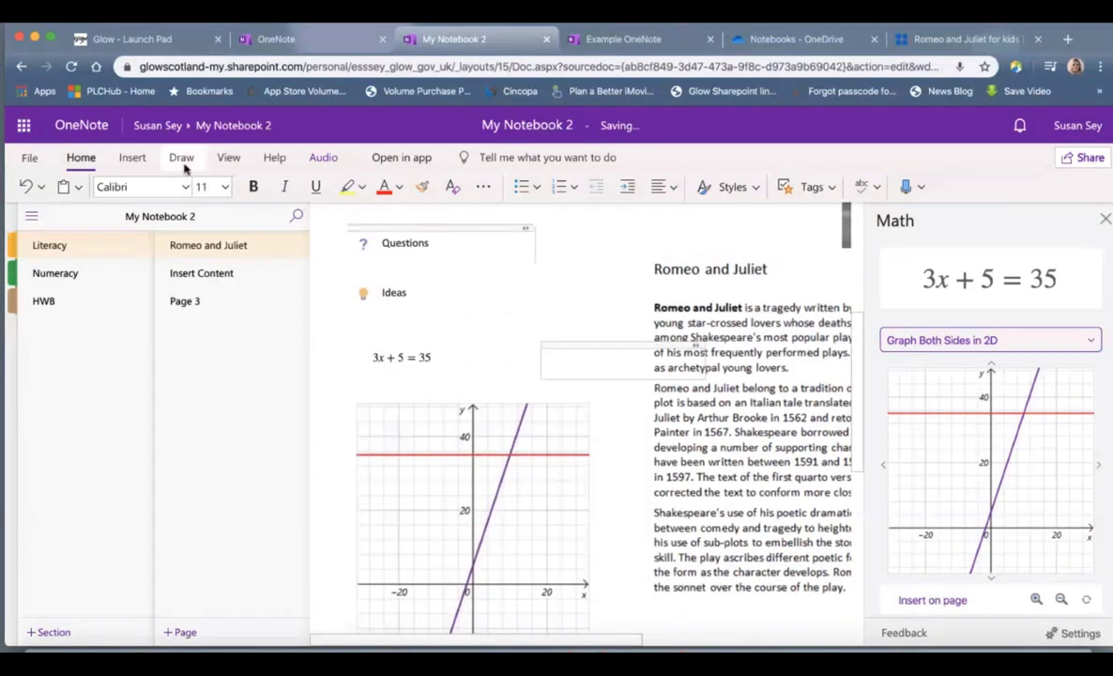
pyautogui.click(133, 157)
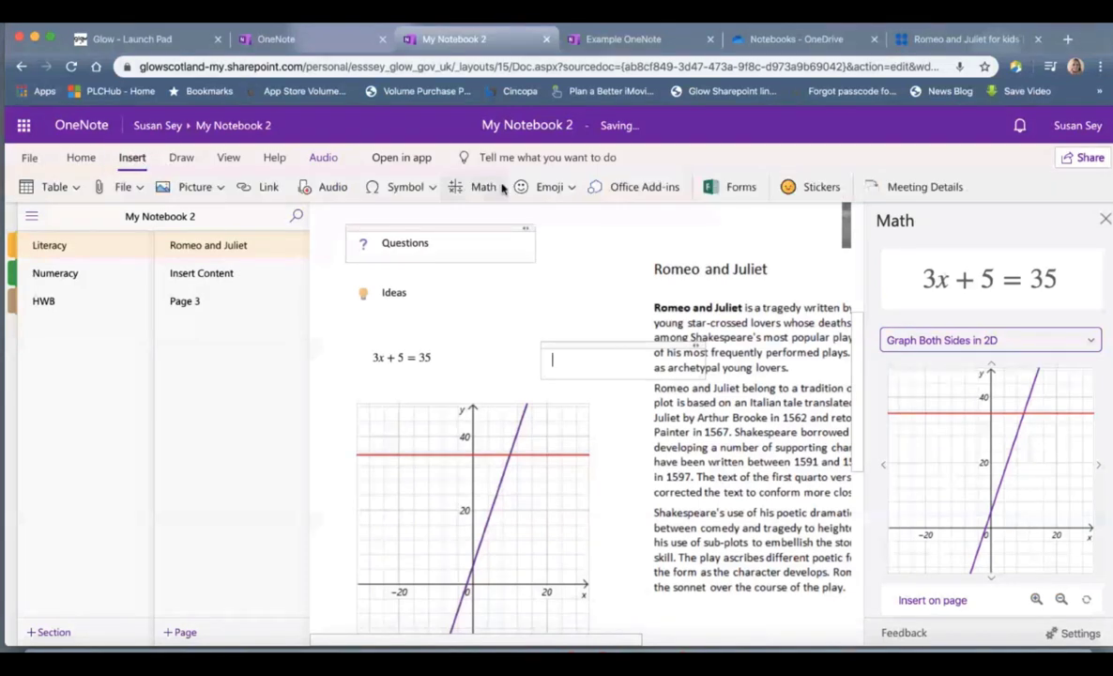
pyautogui.click(1104, 219)
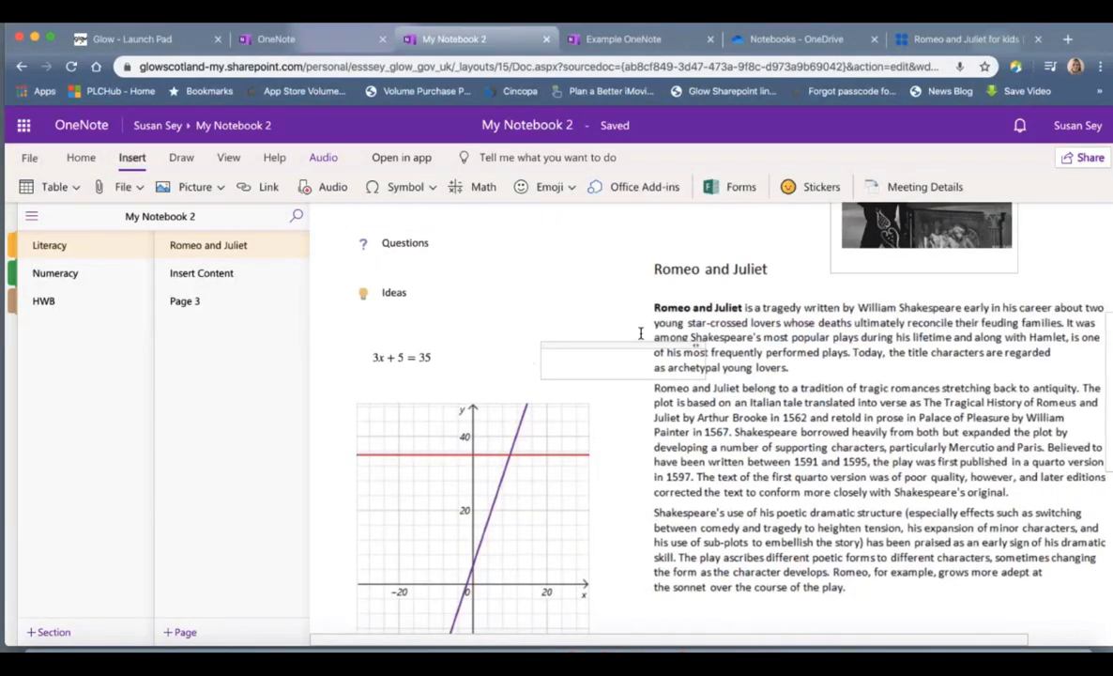
pyautogui.scroll(3, 647, 348)
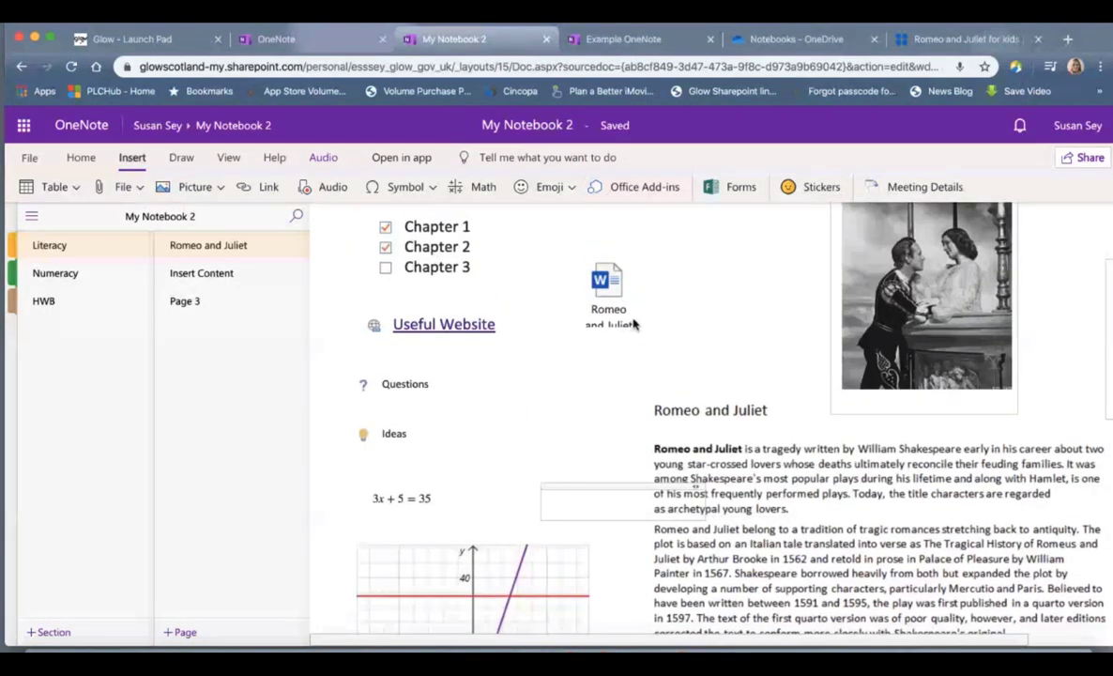
pyautogui.scroll(3, 633, 324)
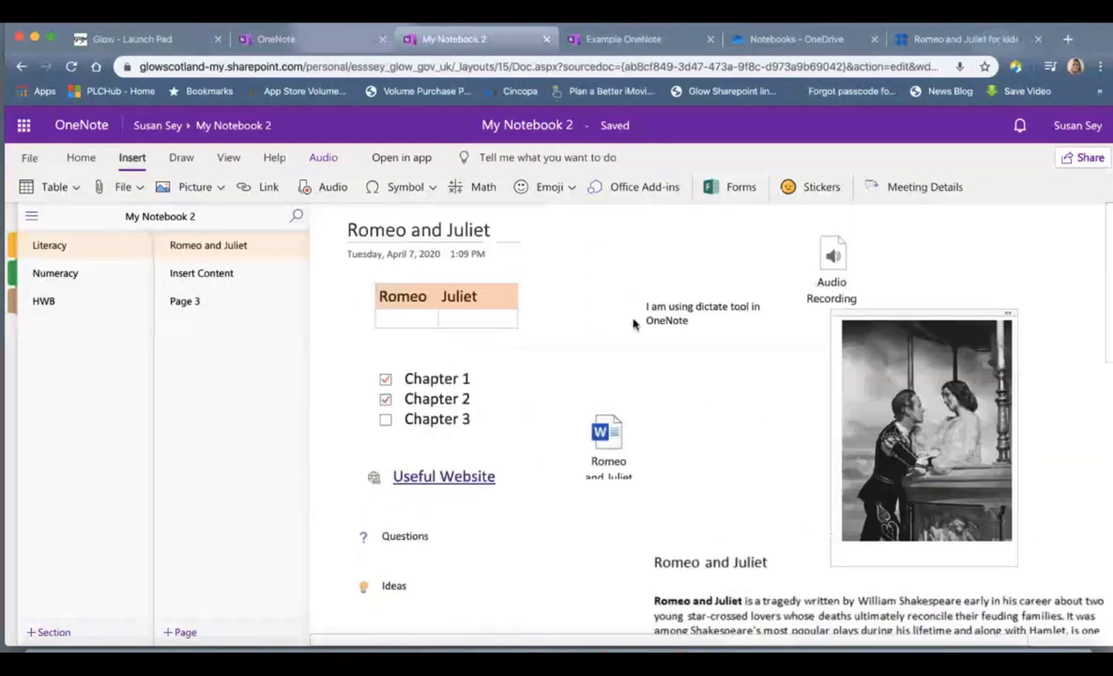
# Step: Insert an emoji and move its note box up beside the Romeo and Juliet heading
pyautogui.click(572, 188)
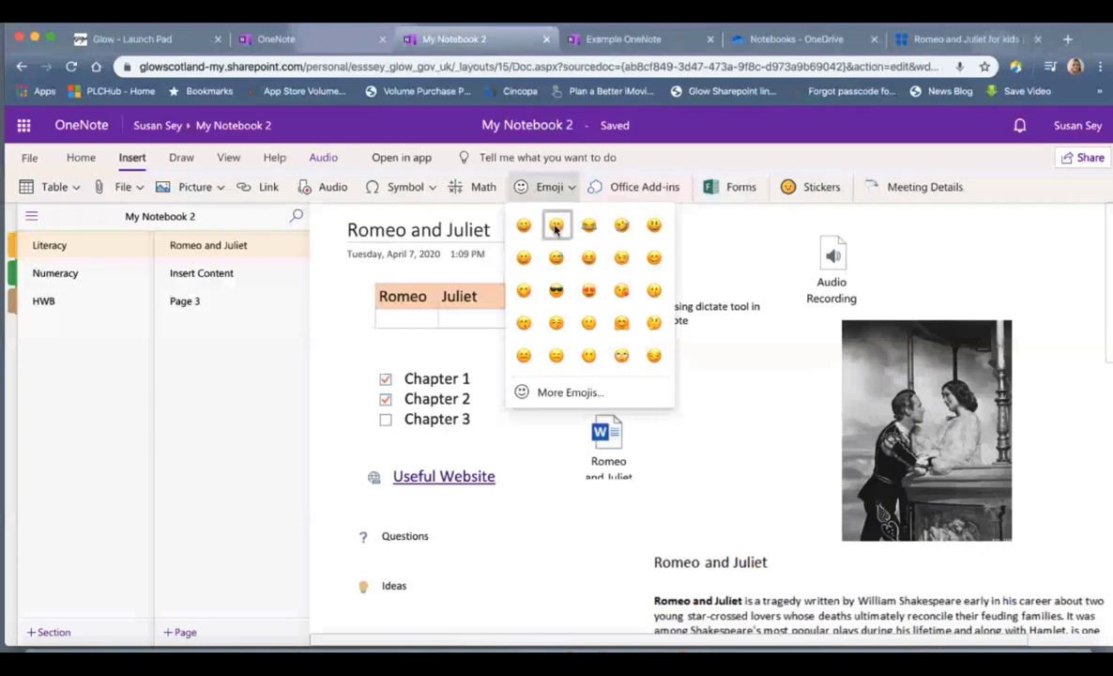
pyautogui.click(556, 226)
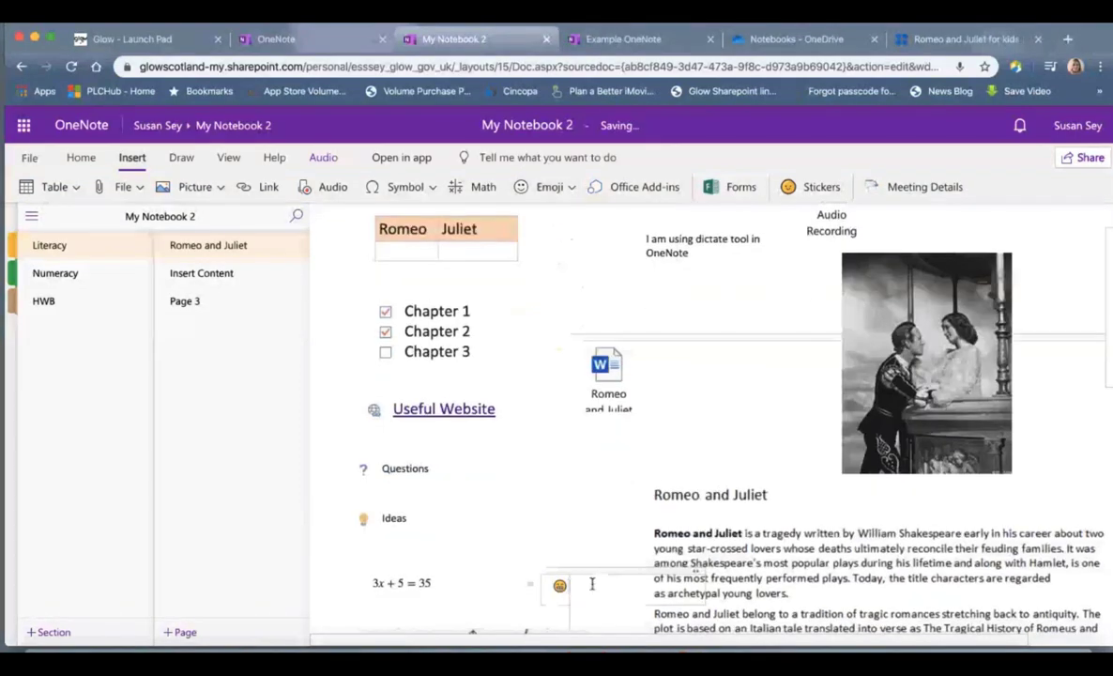
pyautogui.moveTo(600, 582); pyautogui.dragTo(582, 460)
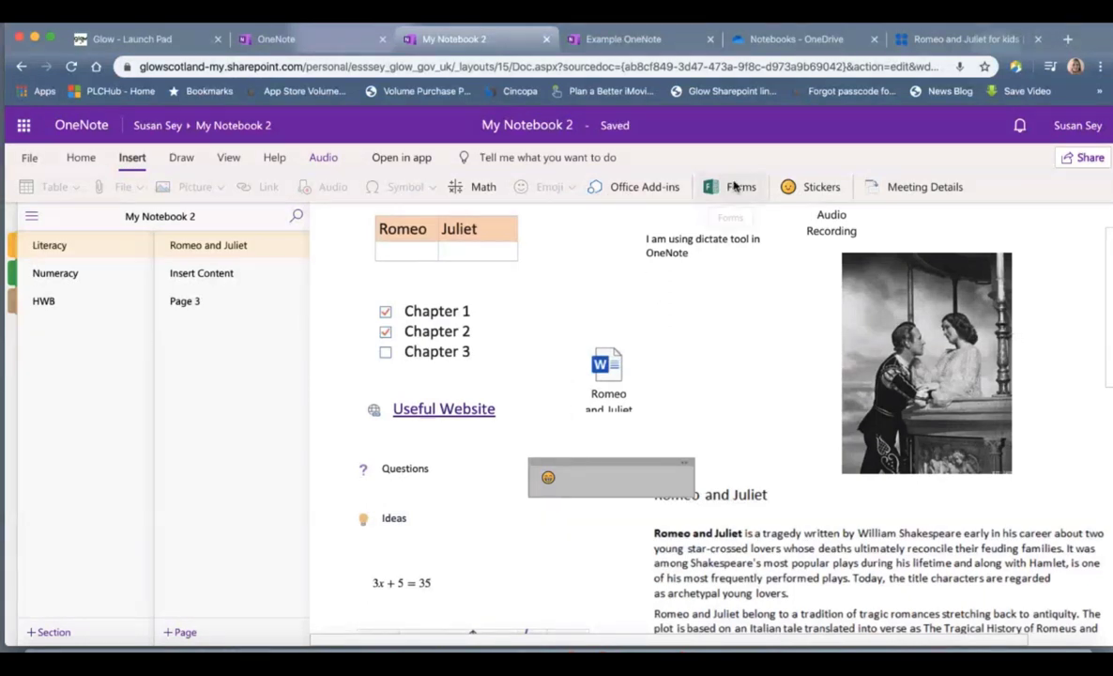
pyautogui.scroll(-3, 719, 454)
pyautogui.scroll(-2, 719, 453)
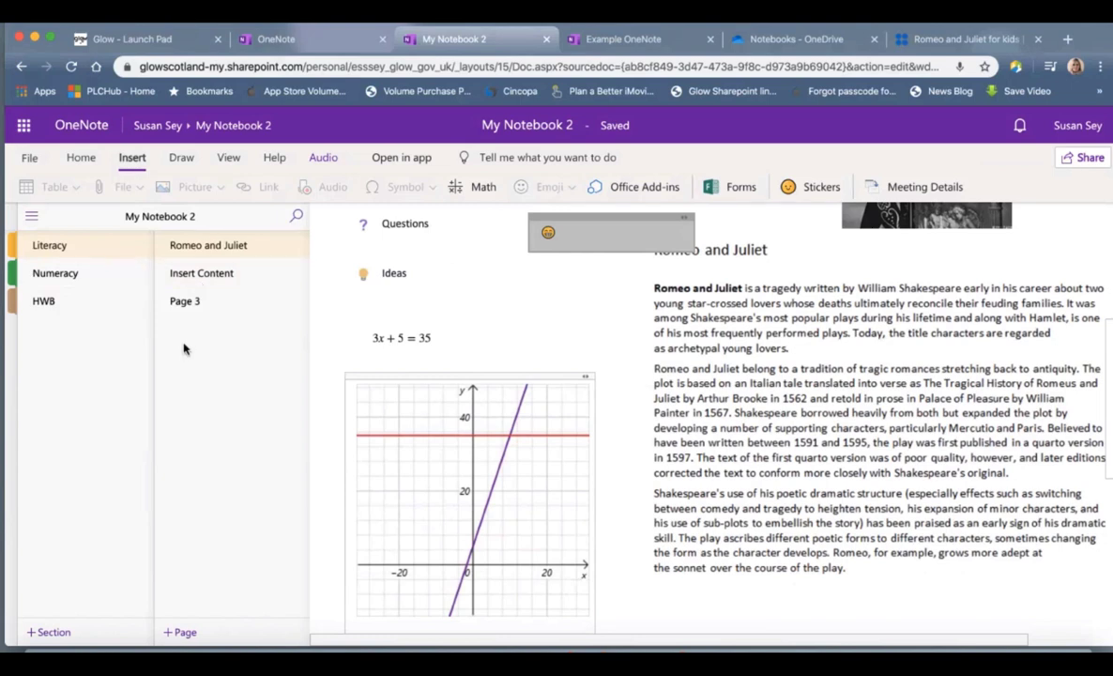
# Step: Switch to the Example OneNote notebook's browser tab
pyautogui.scroll(2, 480, 334)
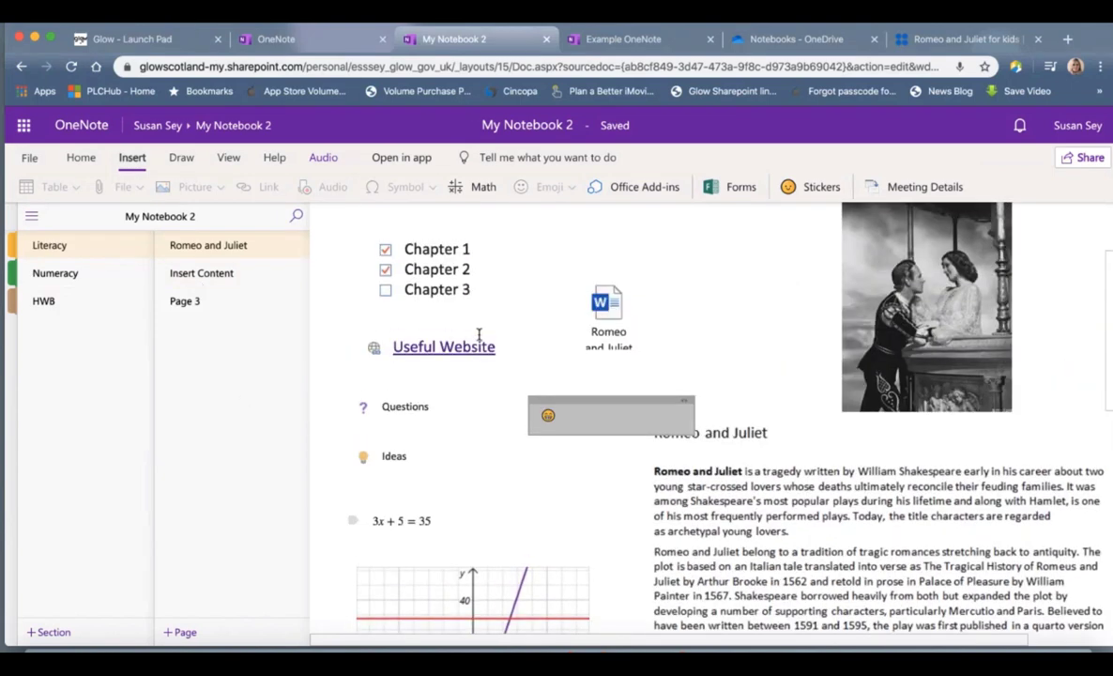
pyautogui.scroll(2, 478, 334)
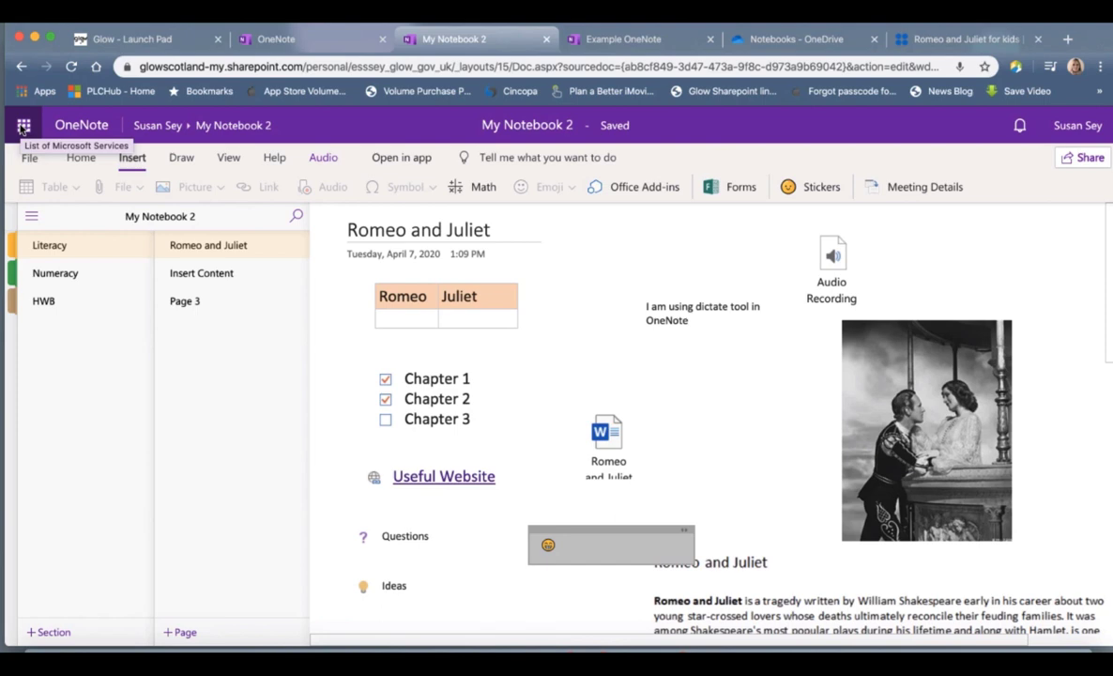
pyautogui.click(638, 42)
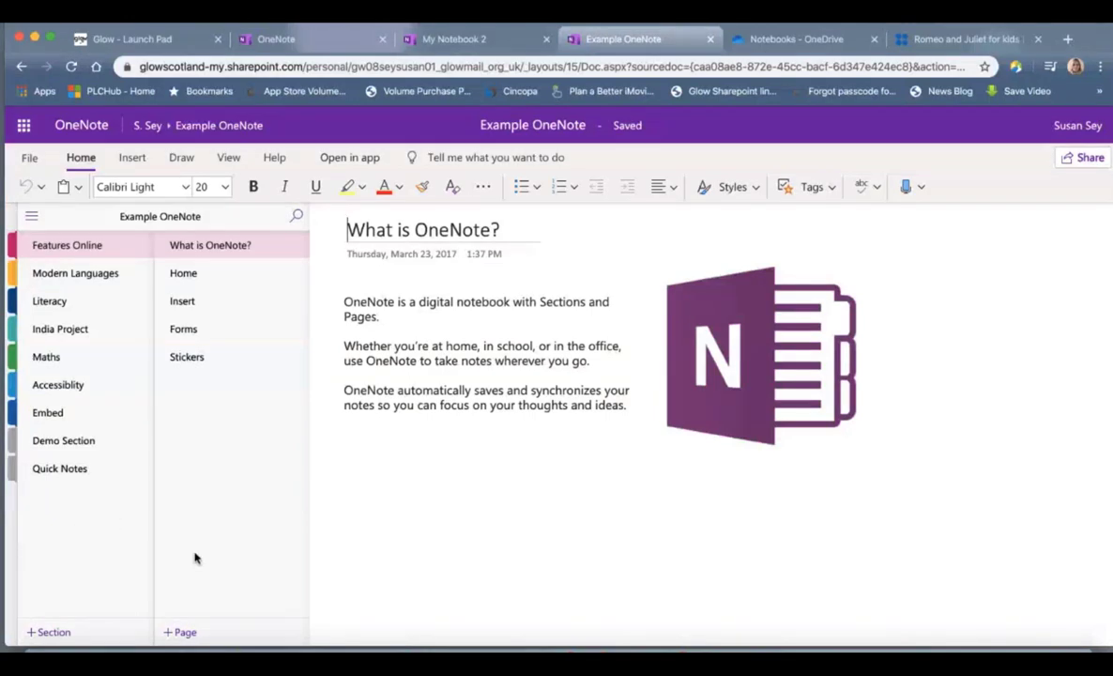
# Step: Open the Home page, then the Insert page of Features Online
pyautogui.click(222, 274)
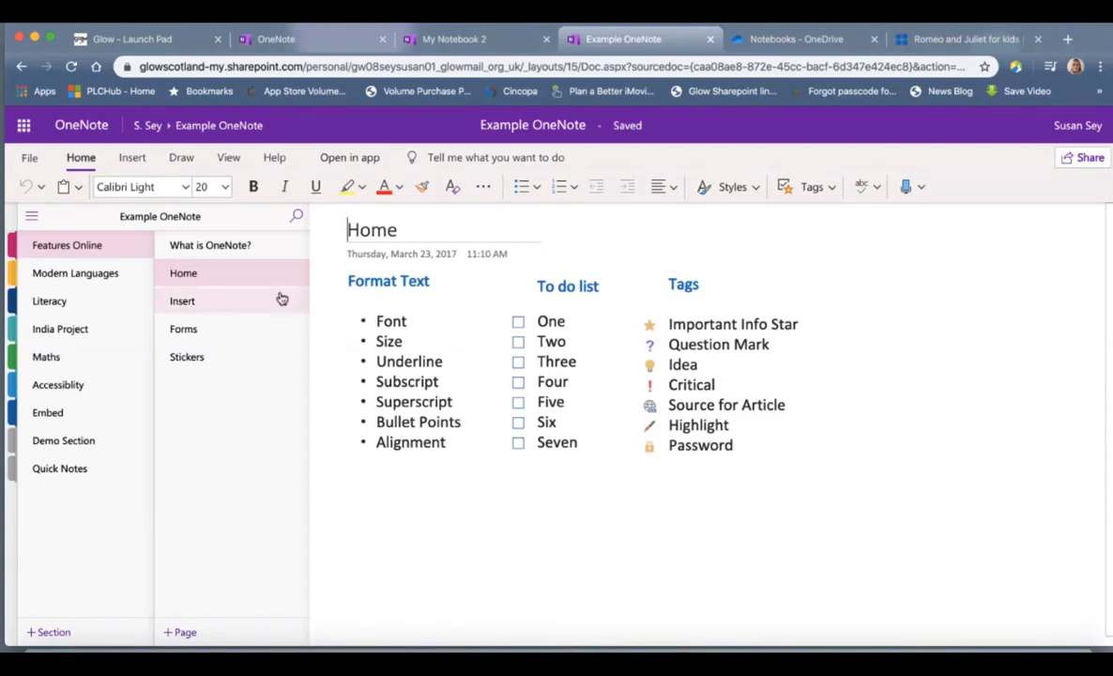
pyautogui.click(241, 303)
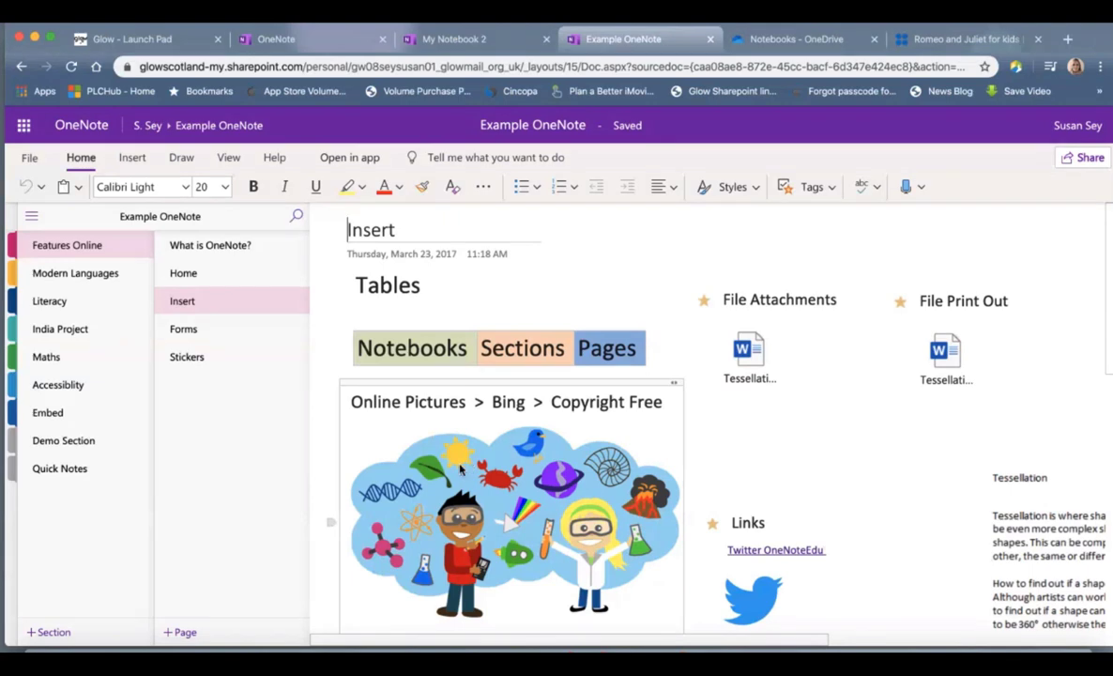
# Step: Inspect the Tessellation.docx attachment on the Insert page, then go to the Forms page
pyautogui.scroll(-2, 460, 468)
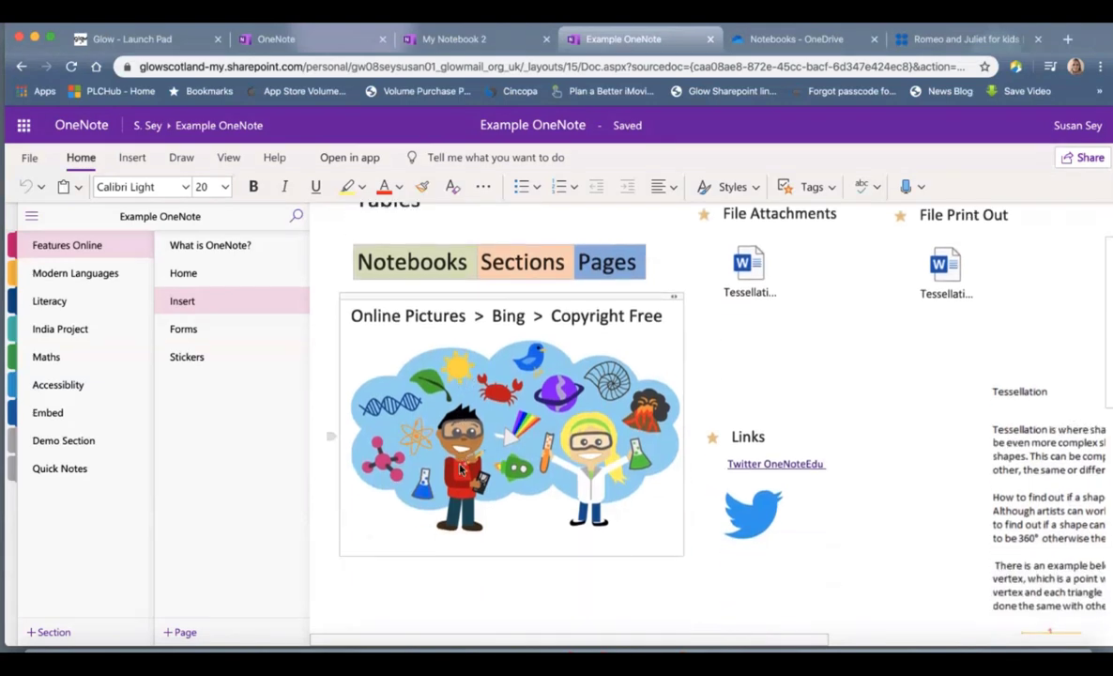
pyautogui.scroll(2, 460, 467)
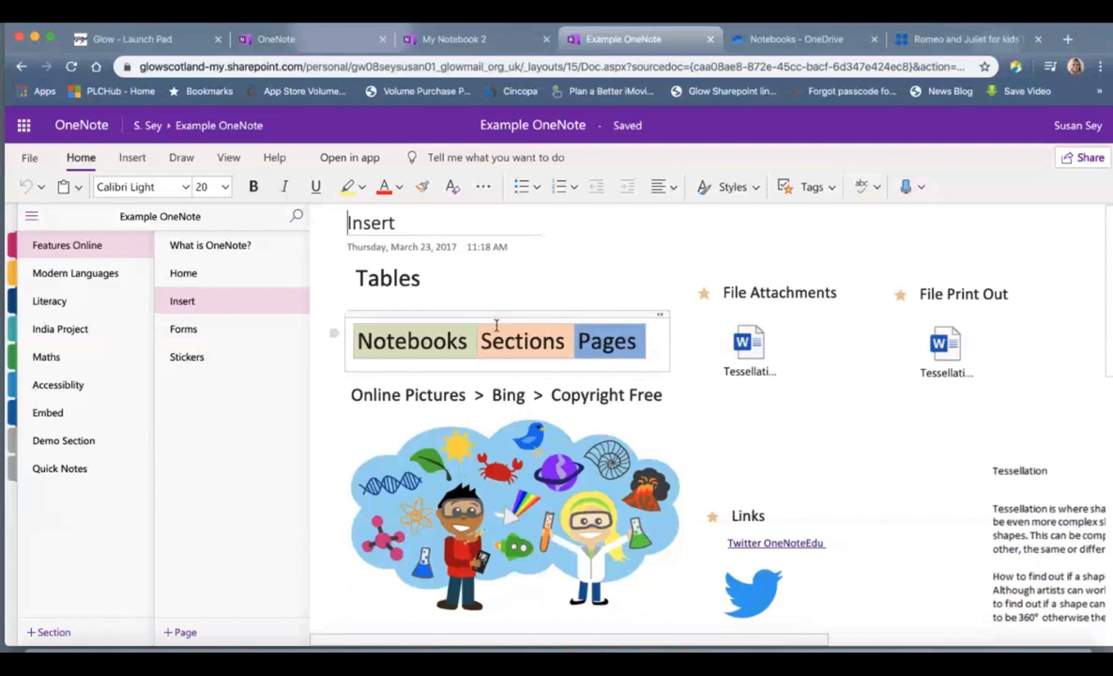
pyautogui.click(749, 346)
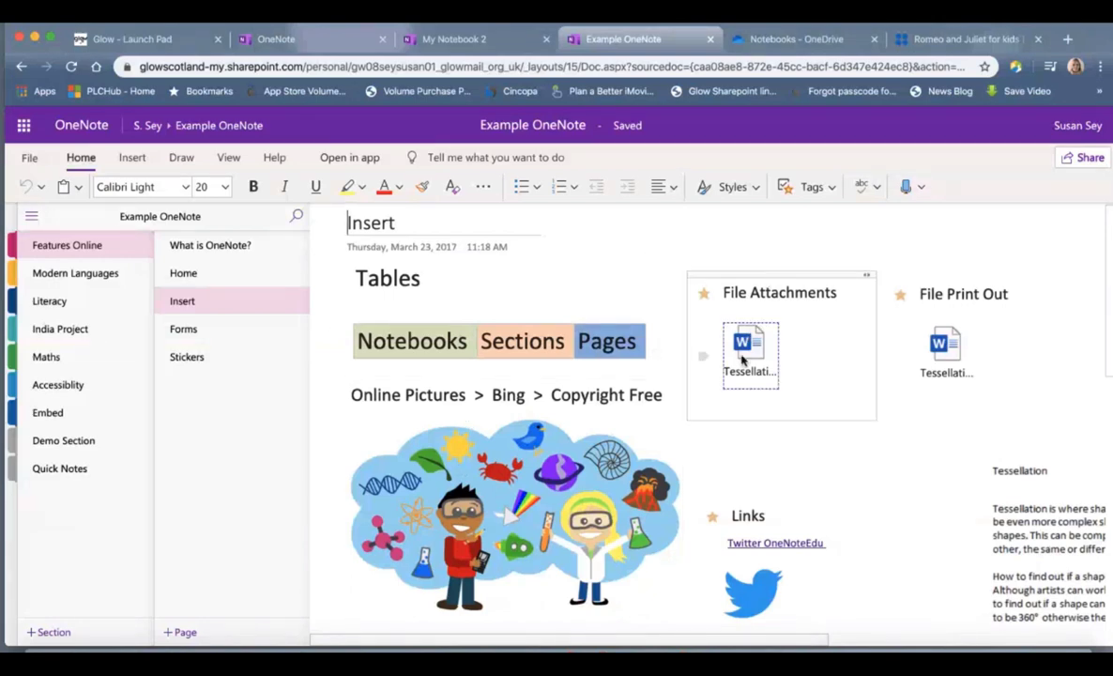
pyautogui.click(768, 387)
pyautogui.click(748, 345)
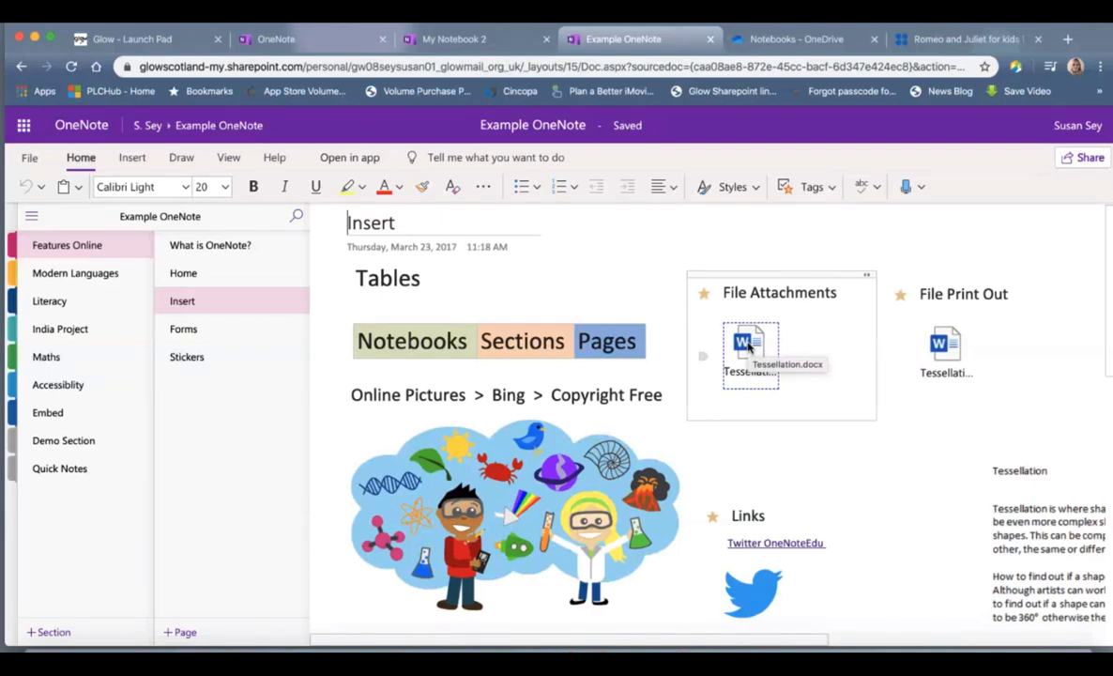
pyautogui.hscroll(5, 983, 276)
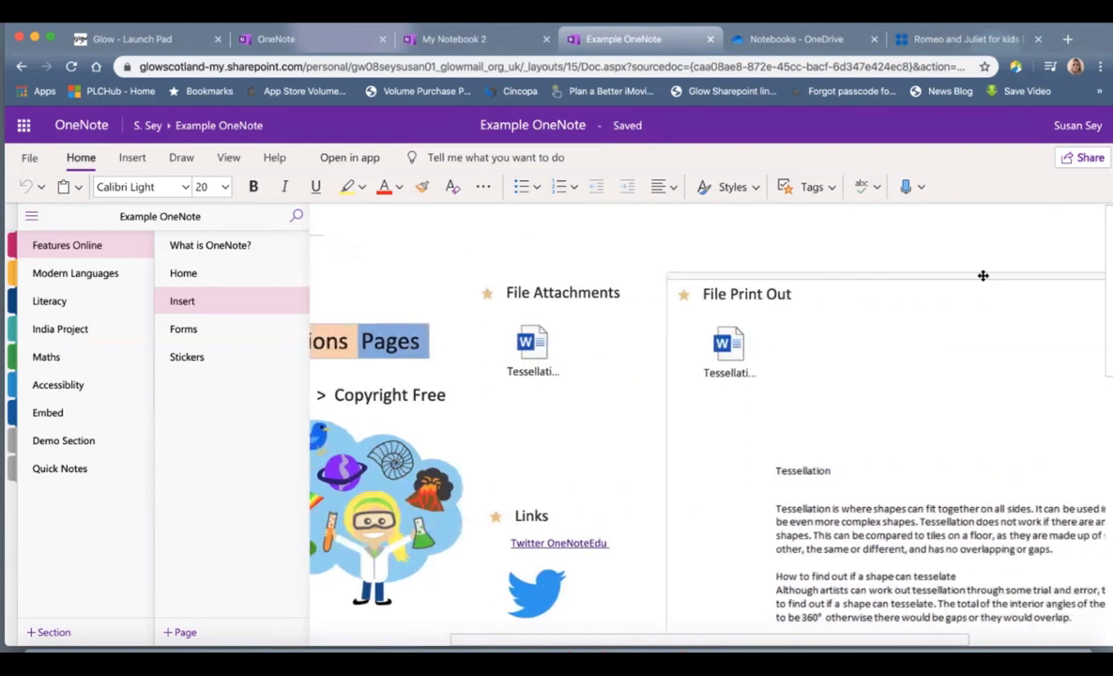
pyautogui.hscroll(5, 983, 276)
pyautogui.scroll(-5, 942, 365)
pyautogui.scroll(-8, 942, 367)
pyautogui.scroll(10, 942, 365)
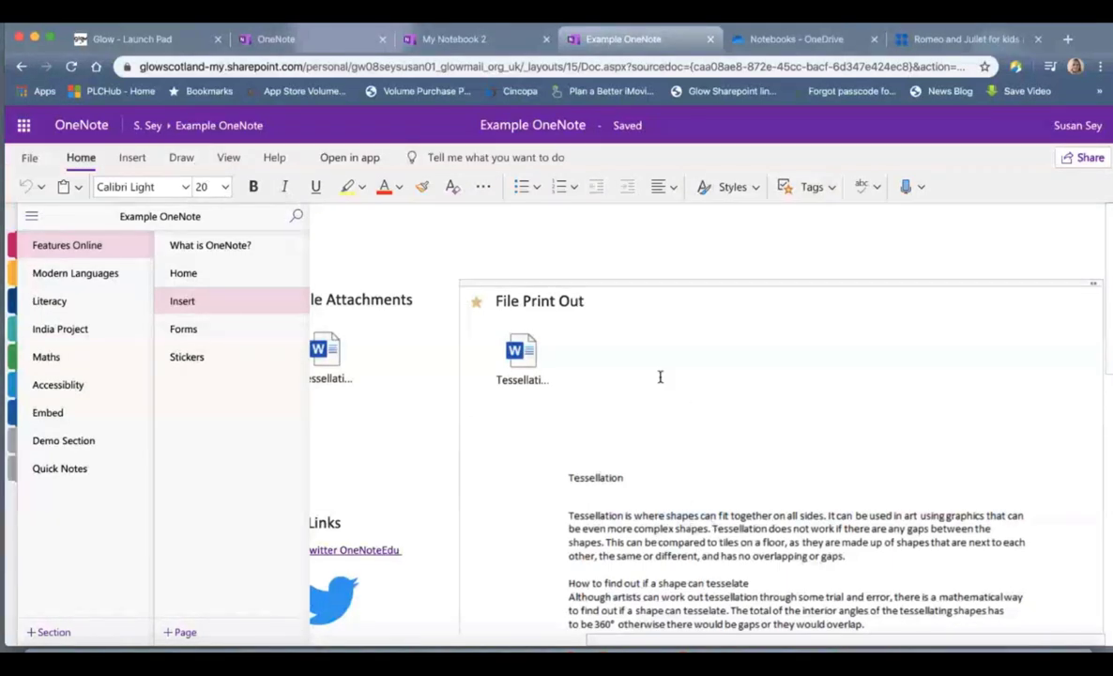
pyautogui.hscroll(-5, 660, 376)
pyautogui.hscroll(-3, 660, 376)
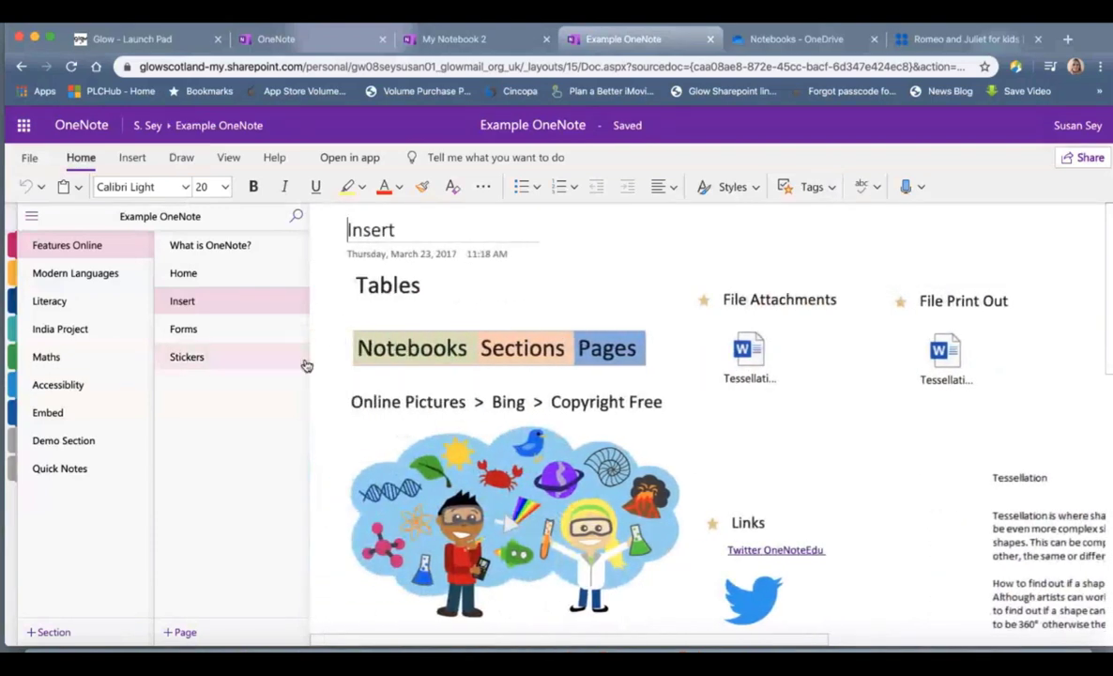
pyautogui.click(214, 330)
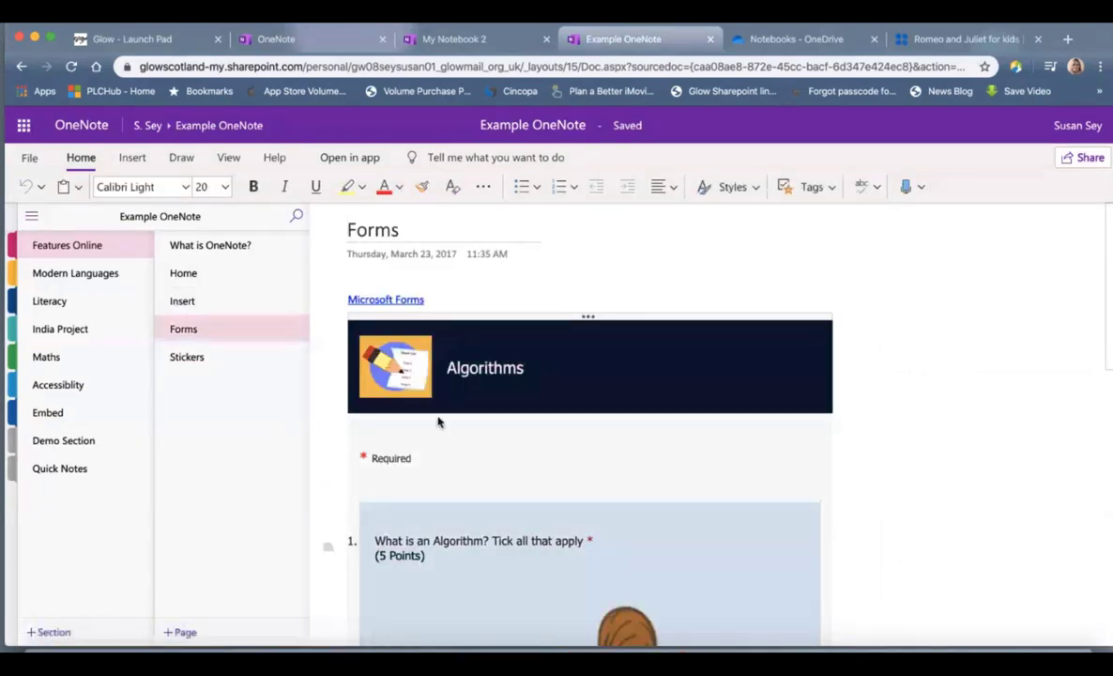
# Step: Delete the embedded Romeo and Juliet form and its Microsoft Forms link line
pyautogui.scroll(-3, 691, 435)
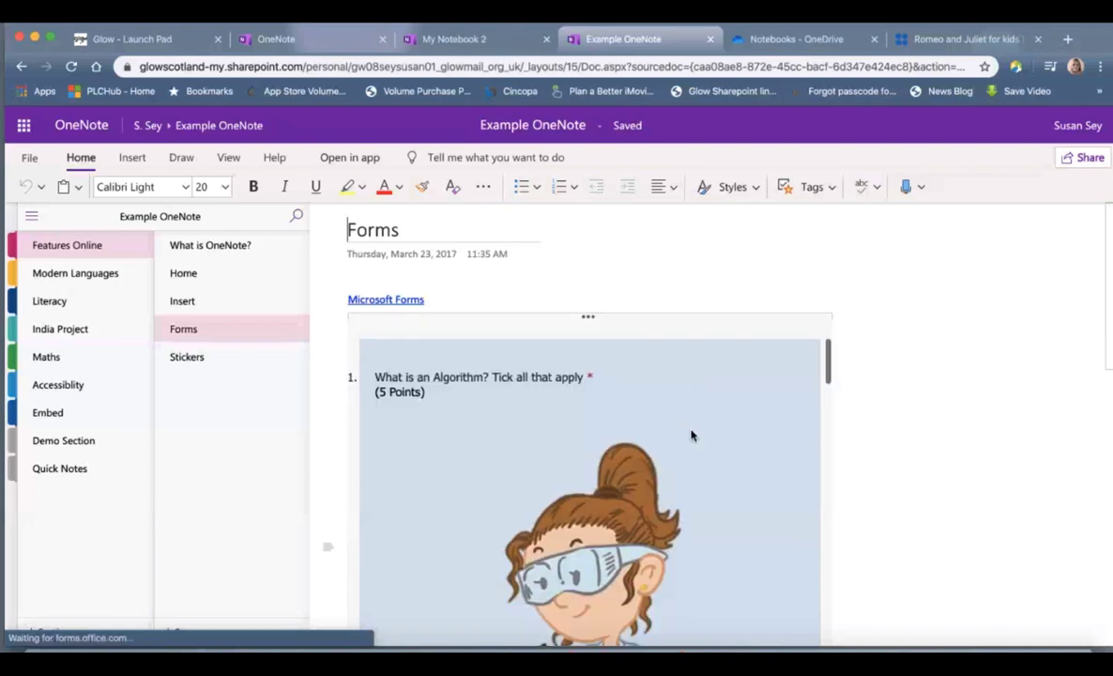
pyautogui.scroll(-5, 893, 449)
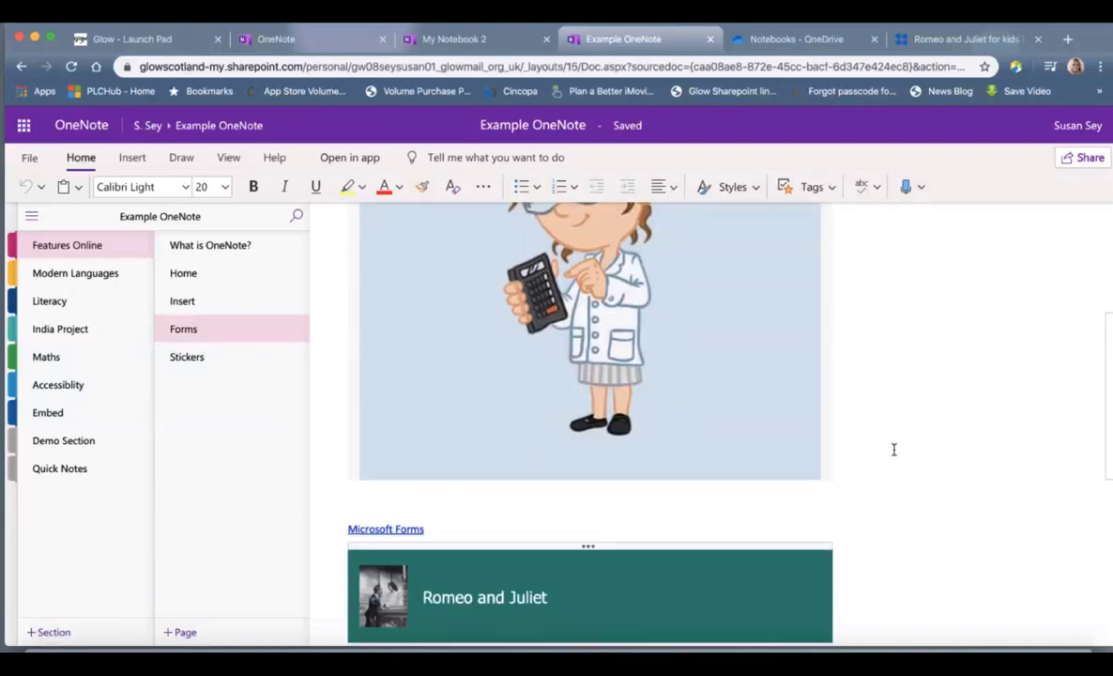
pyautogui.scroll(-3, 793, 415)
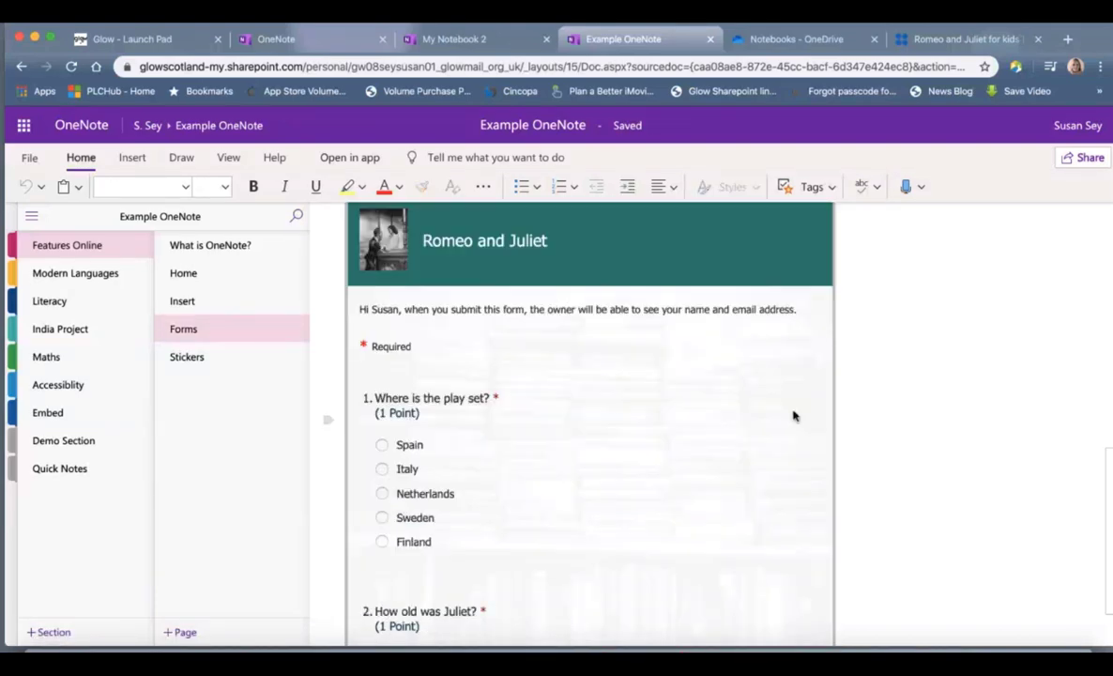
pyautogui.press('Delete')
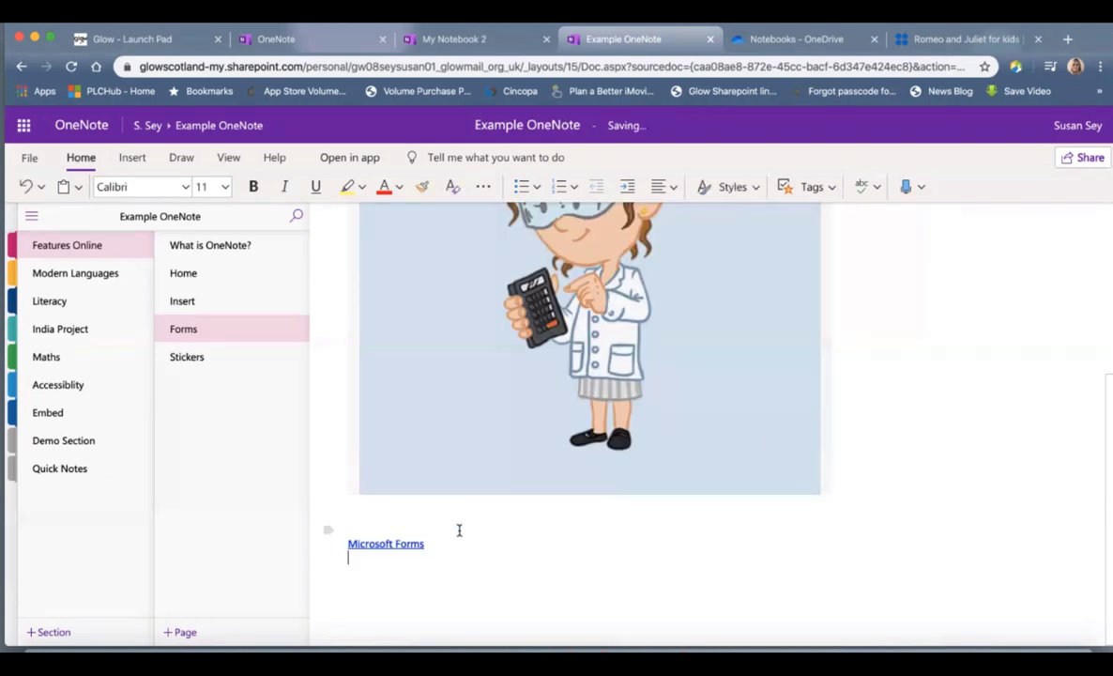
pyautogui.click(327, 545)
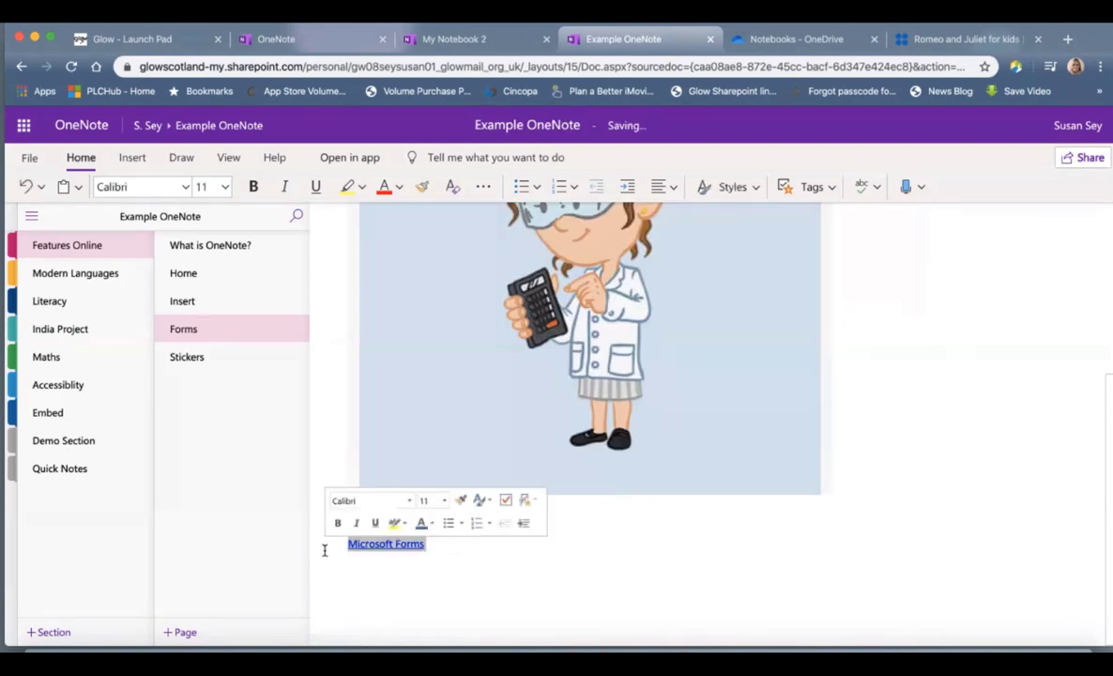
pyautogui.press('Delete')
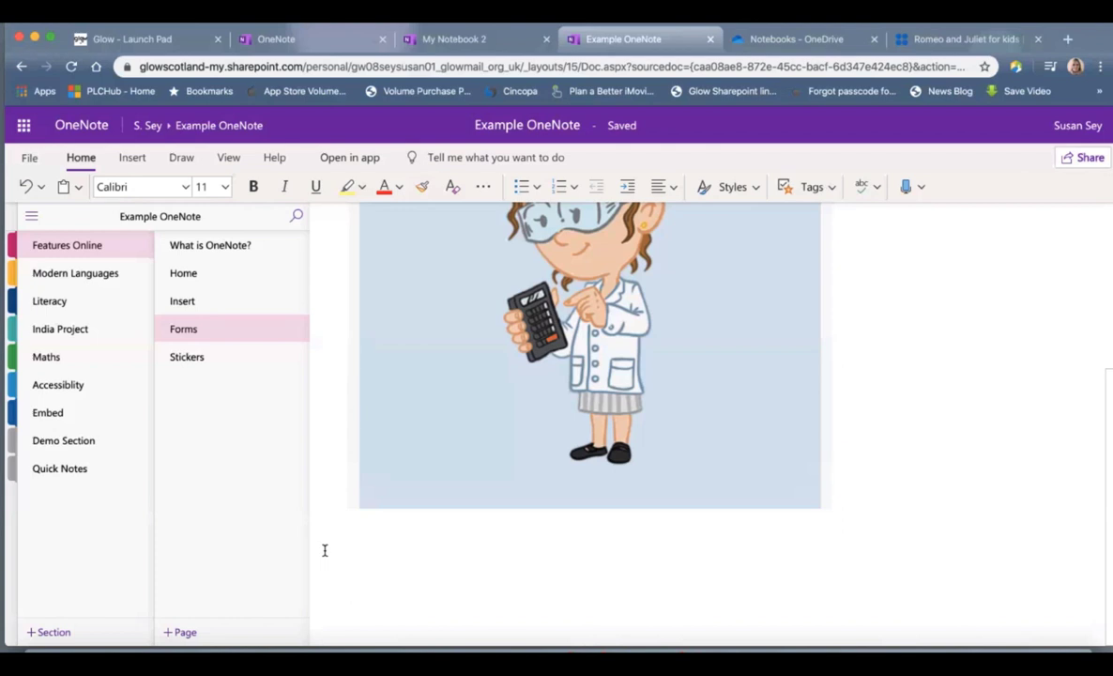
pyautogui.click(132, 157)
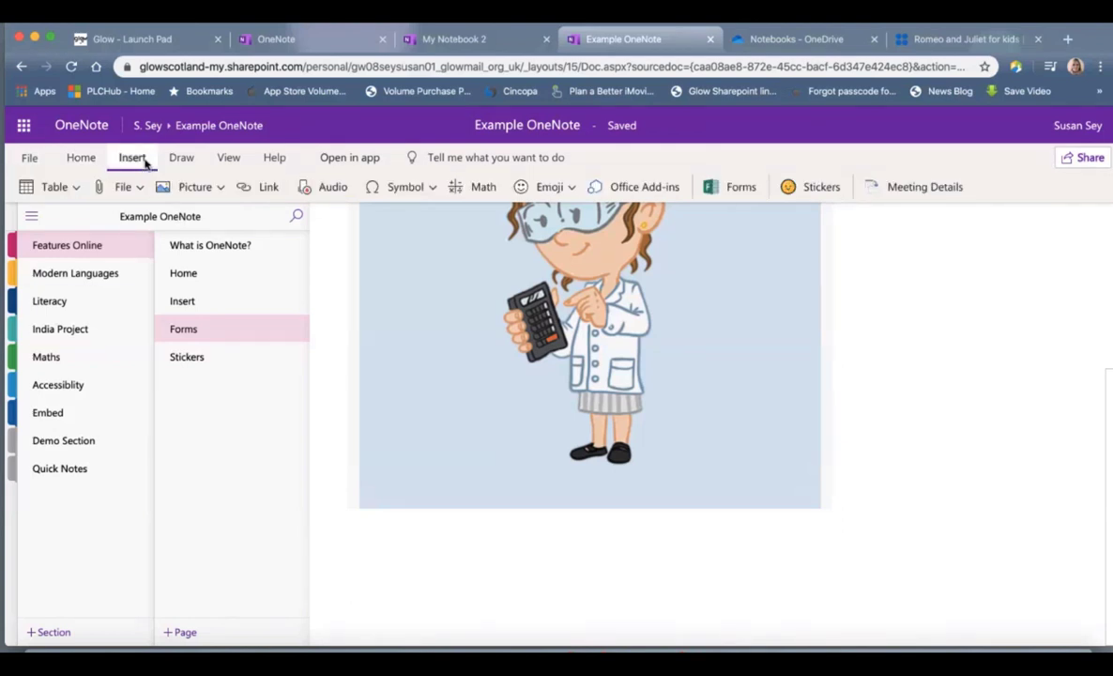
# Step: Embed the Romeo and Juliet quiz form on the Forms page
pyautogui.click(711, 191)
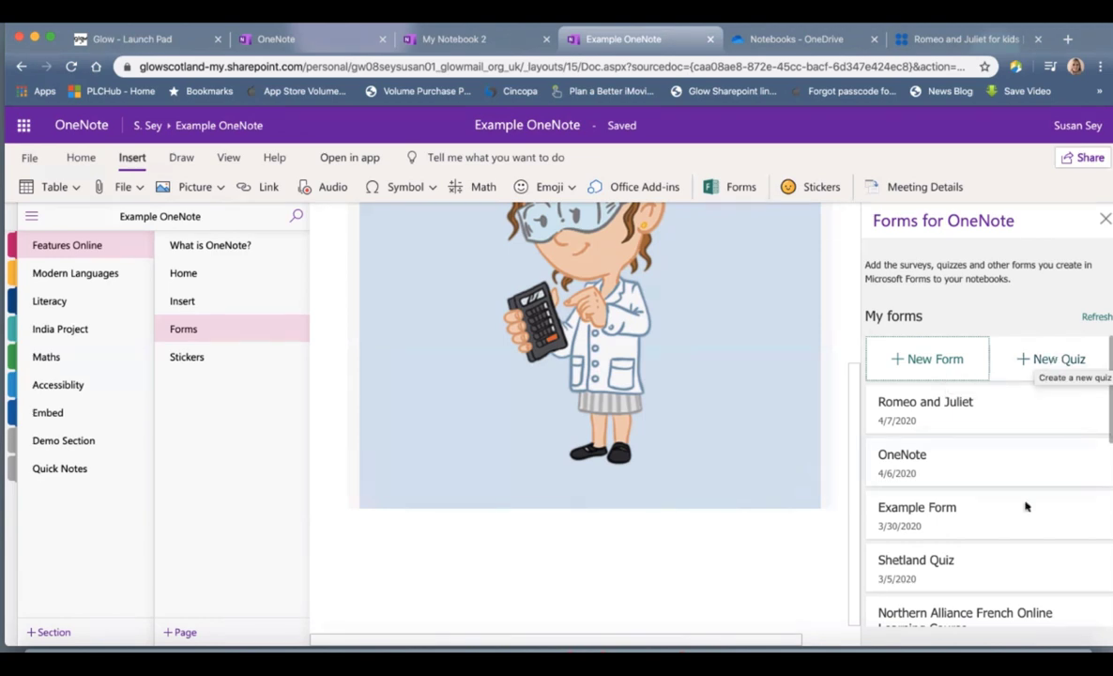
pyautogui.scroll(-2, 1021, 541)
pyautogui.scroll(-5, 1021, 545)
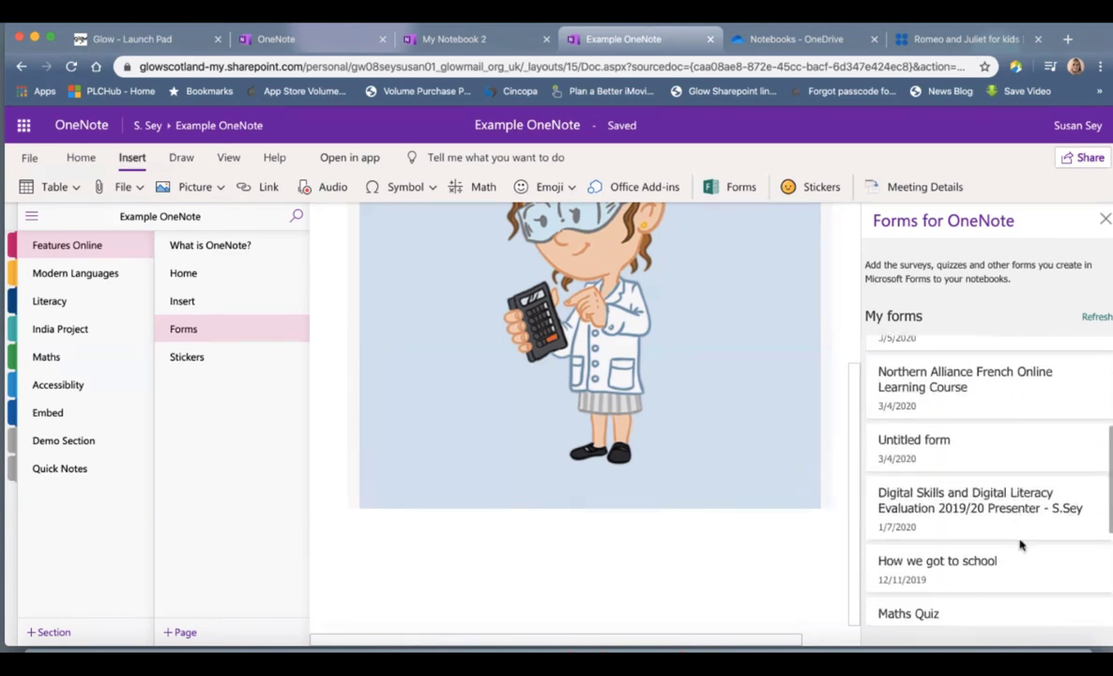
pyautogui.scroll(7, 1021, 545)
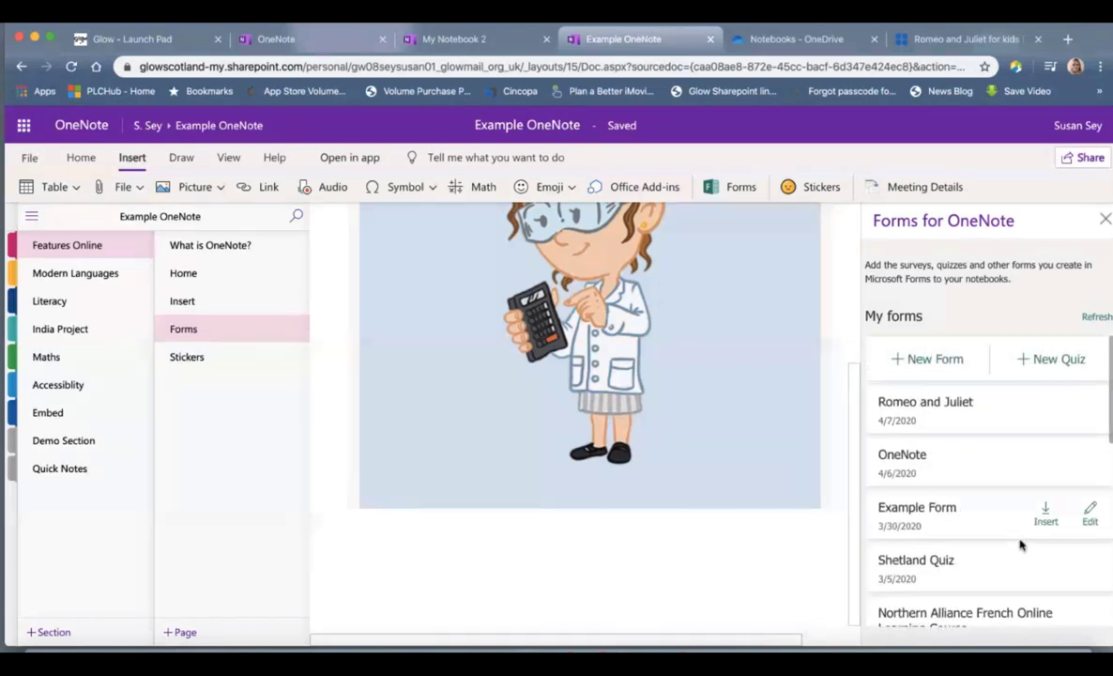
pyautogui.click(1047, 413)
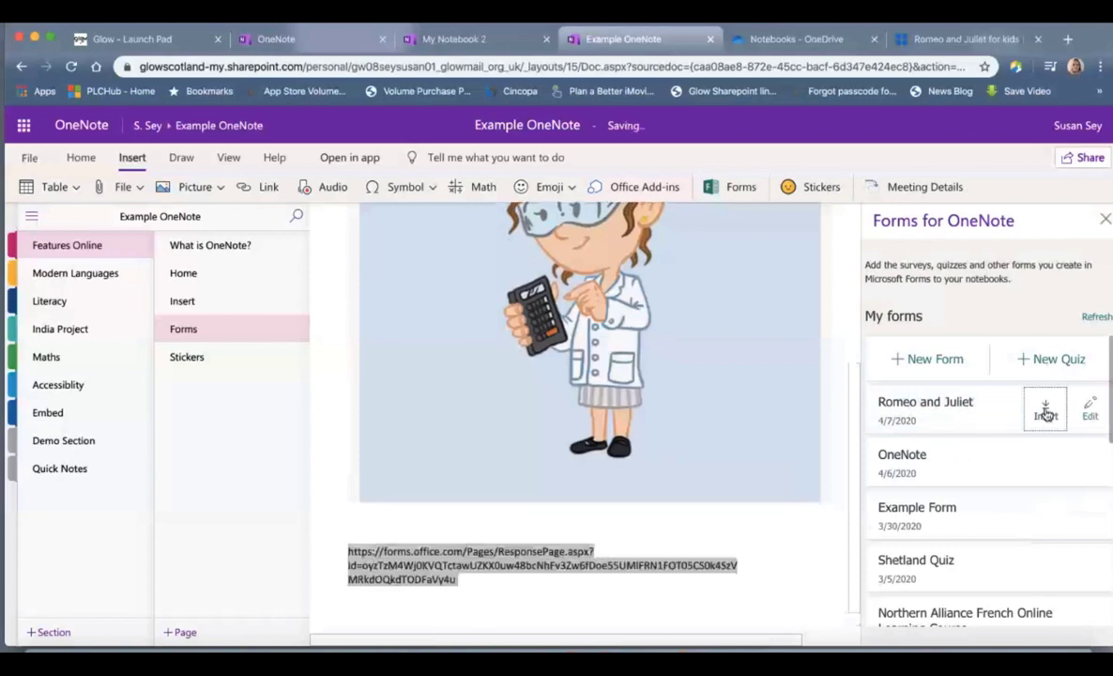
pyautogui.click(1105, 219)
# Step: Scroll through the embedded form, then go to the Stickers page
pyautogui.scroll(-5, 1011, 393)
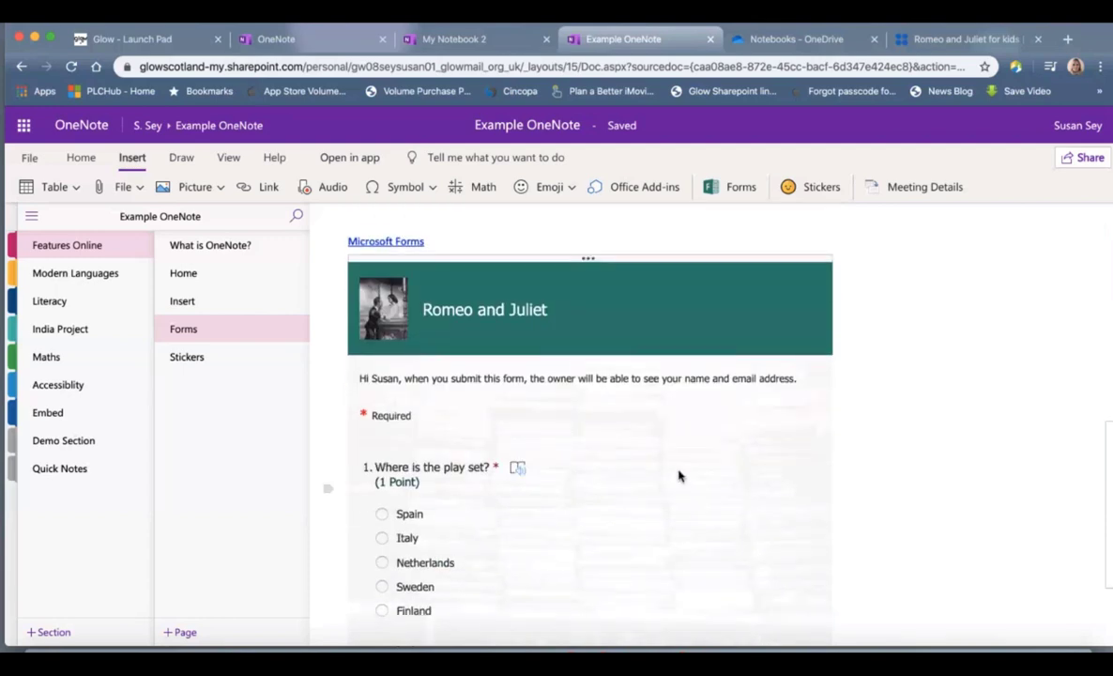
pyautogui.scroll(-3, 679, 476)
pyautogui.scroll(-5, 679, 476)
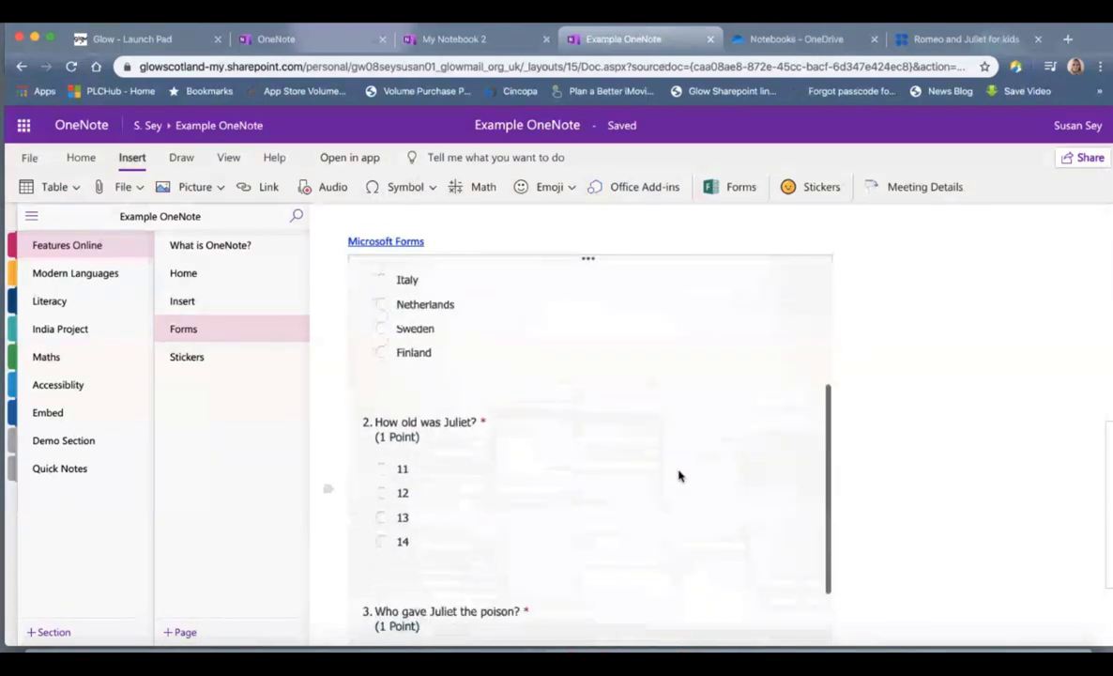
pyautogui.scroll(4, 677, 472)
pyautogui.scroll(-3, 452, 583)
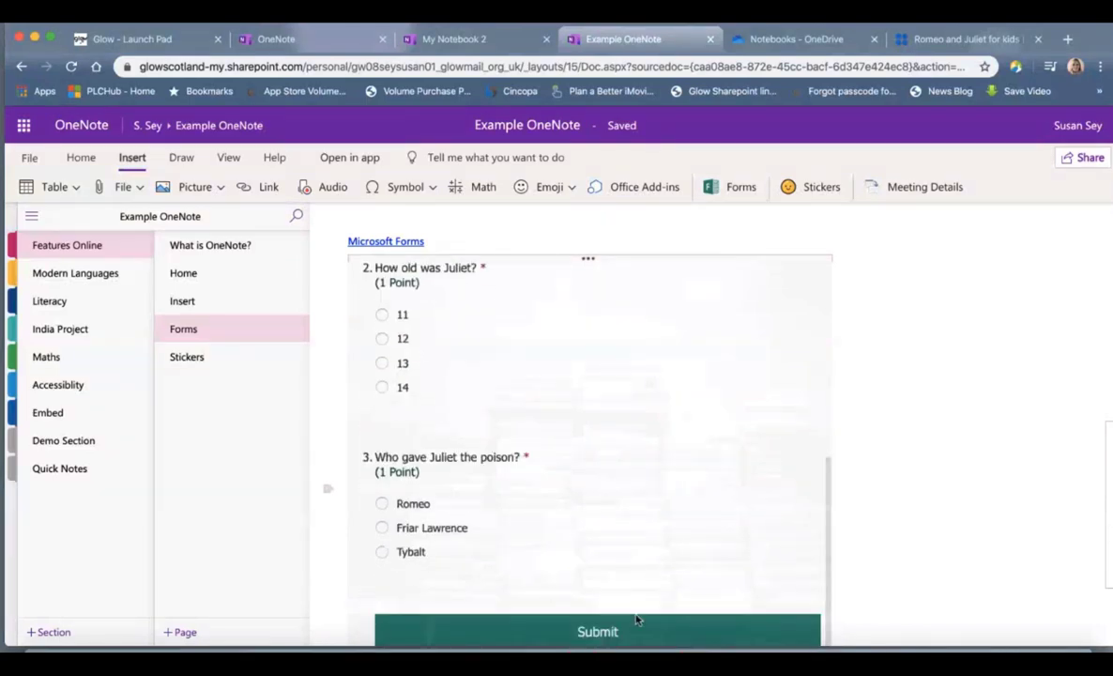
pyautogui.scroll(-4, 689, 485)
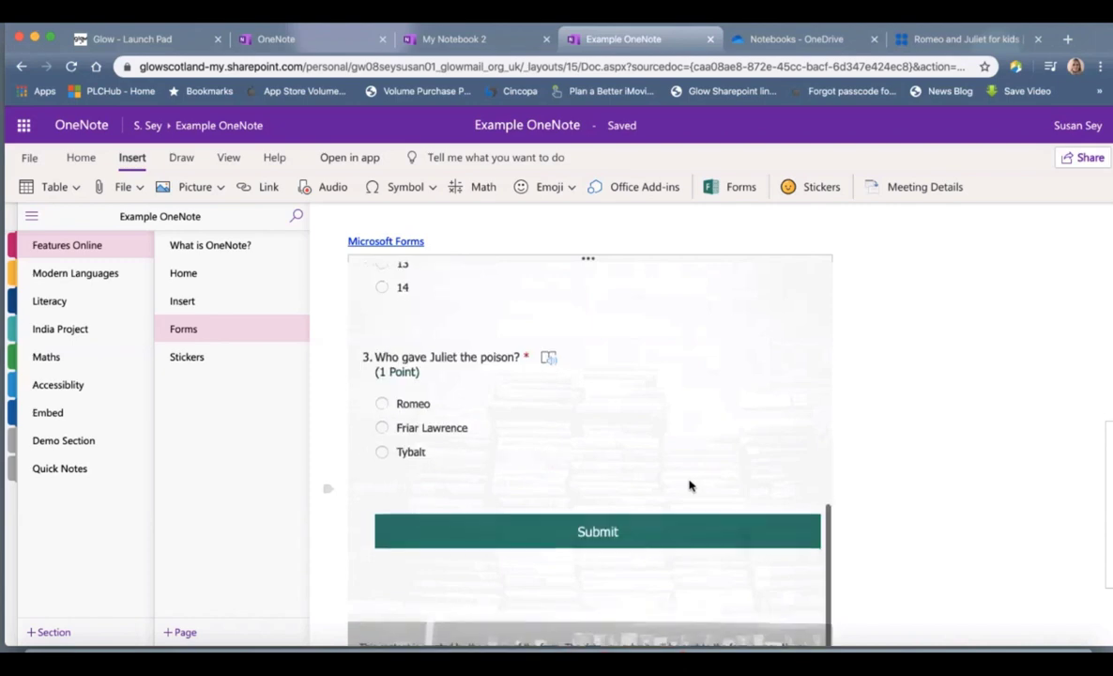
pyautogui.scroll(10, 688, 485)
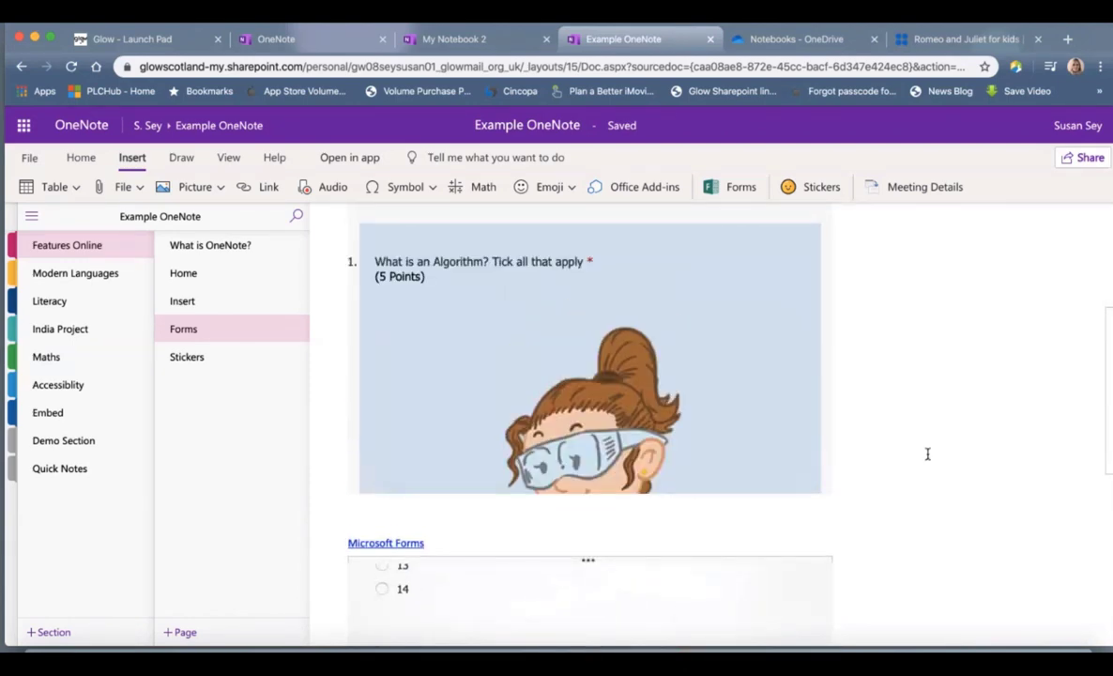
pyautogui.scroll(3, 924, 452)
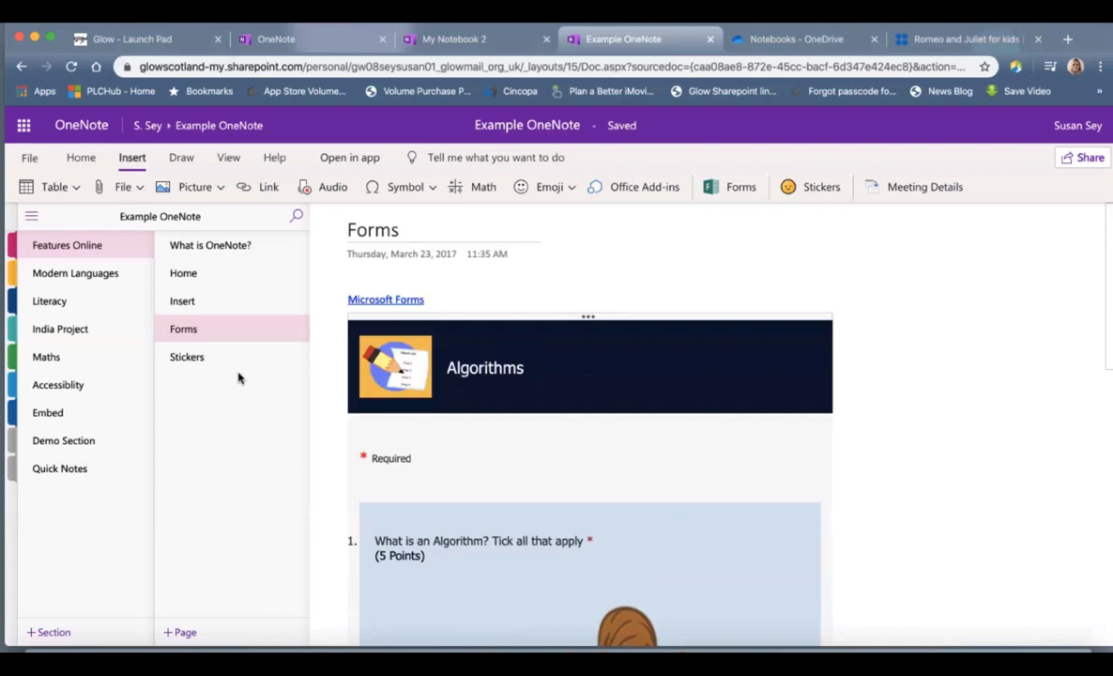
pyautogui.click(214, 365)
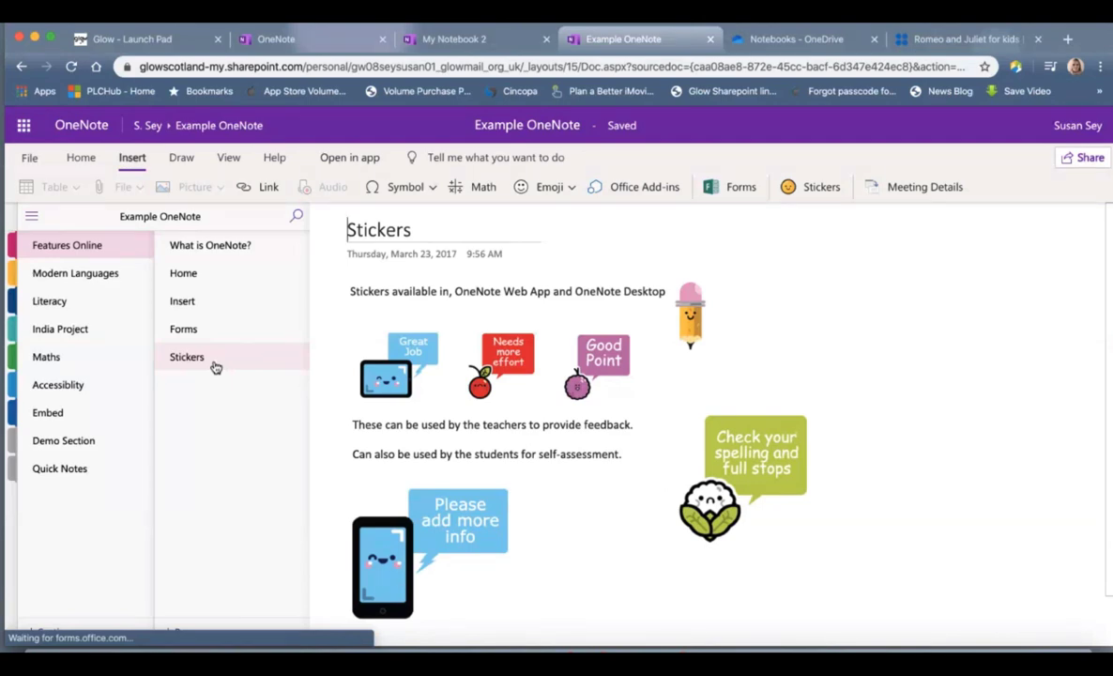
# Step: Add a Bubble Doodle 'Great Work!' sticker captioned 'Nice Job!' to the page
pyautogui.click(276, 368)
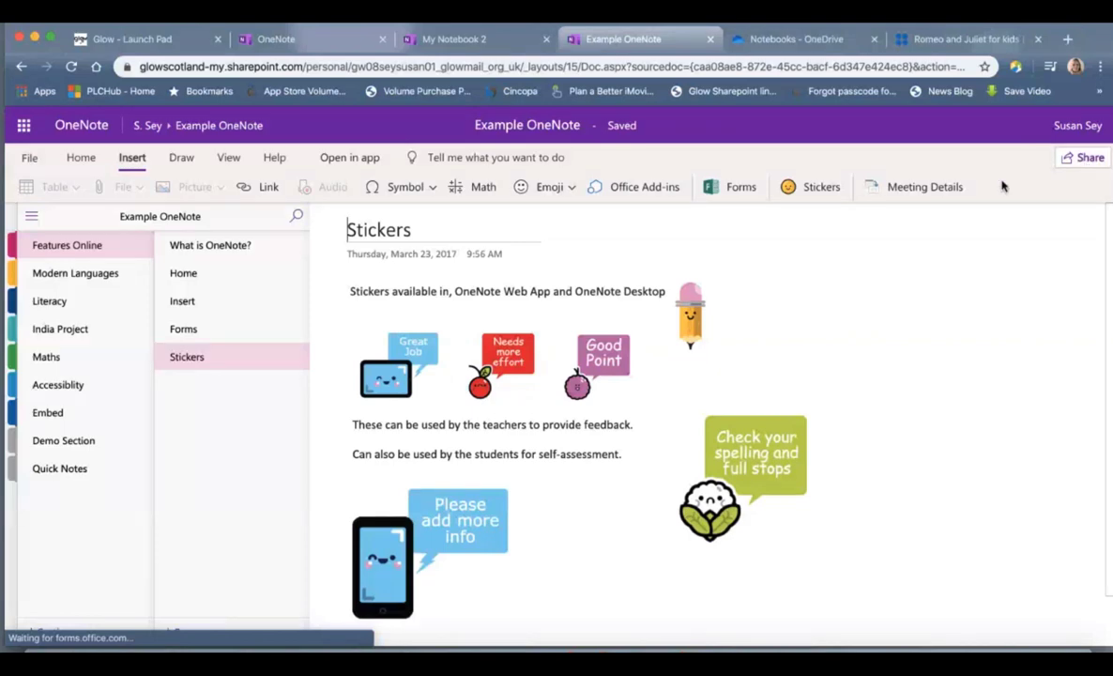
pyautogui.click(817, 191)
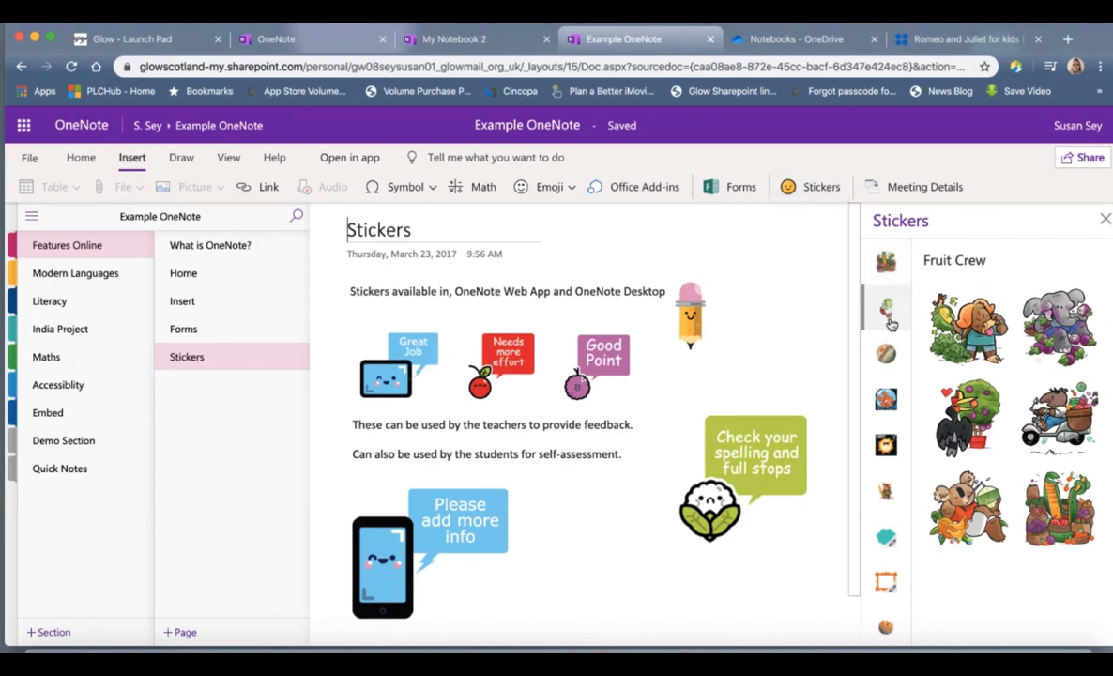
pyautogui.scroll(-2, 890, 319)
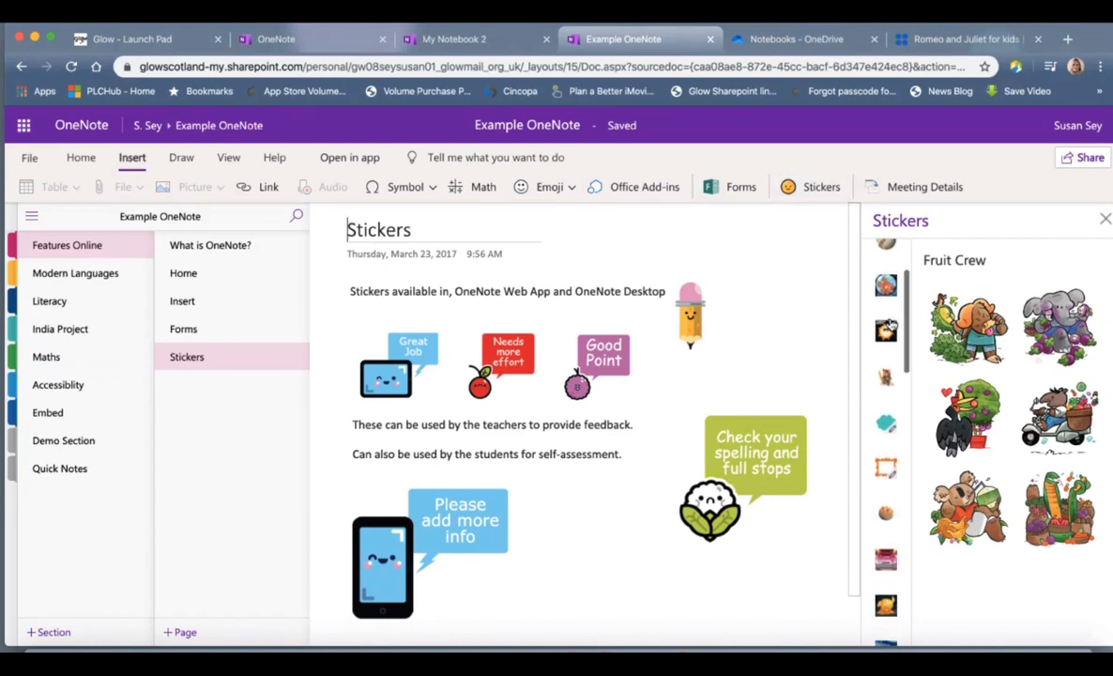
pyautogui.scroll(-2, 894, 356)
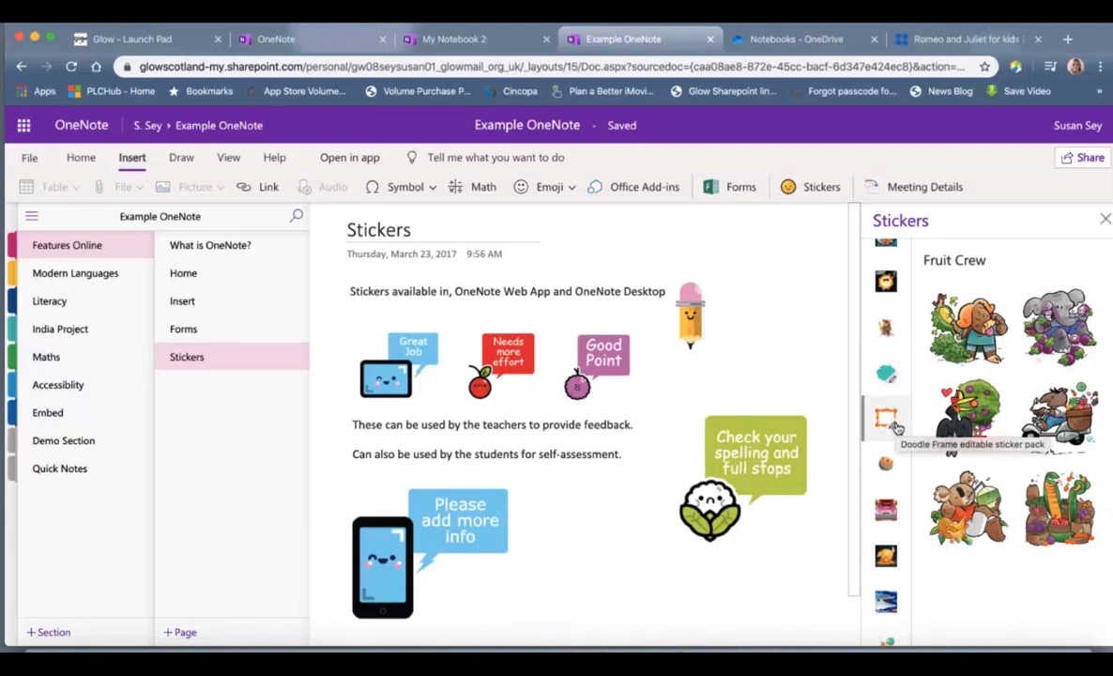
pyautogui.scroll(1, 895, 423)
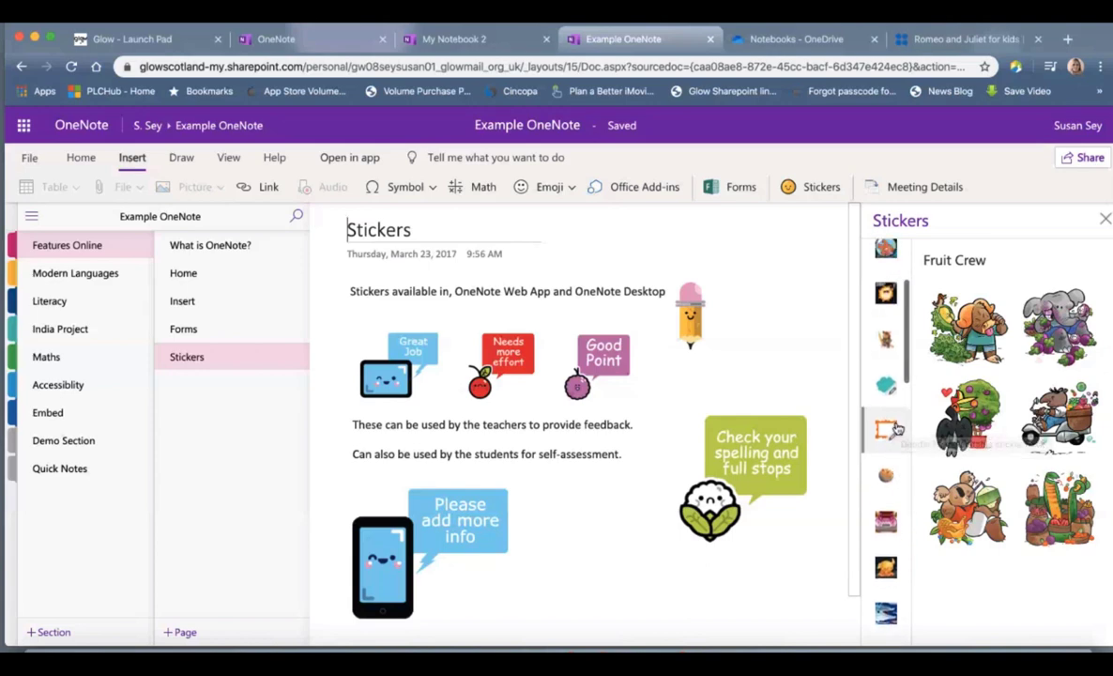
pyautogui.click(891, 395)
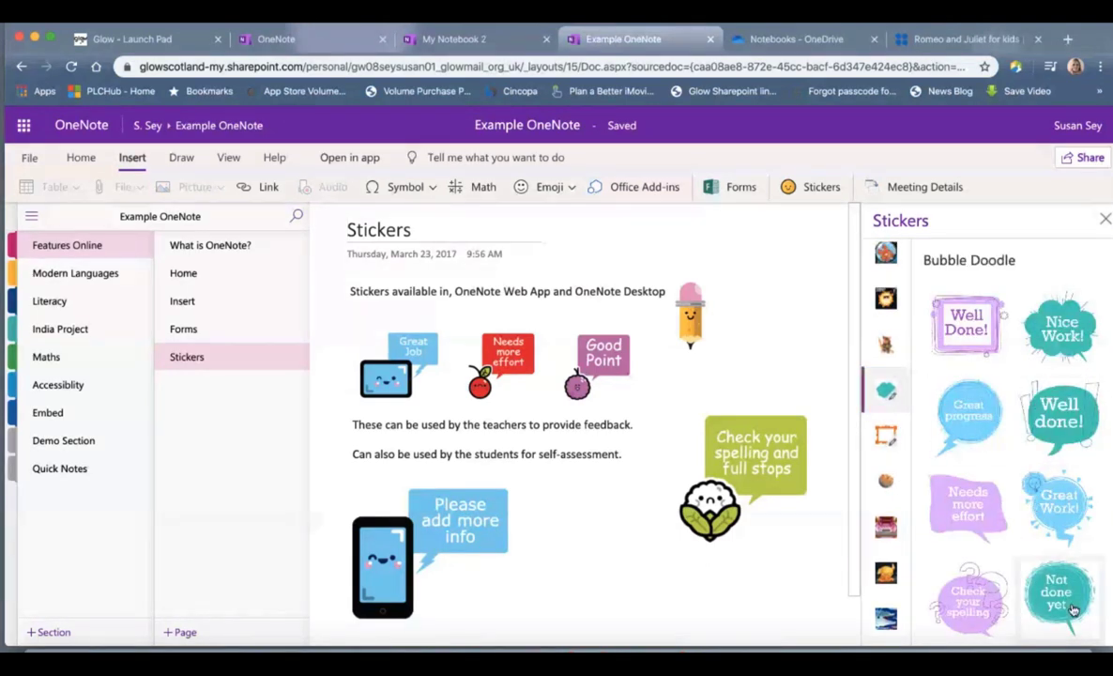
pyautogui.click(1070, 508)
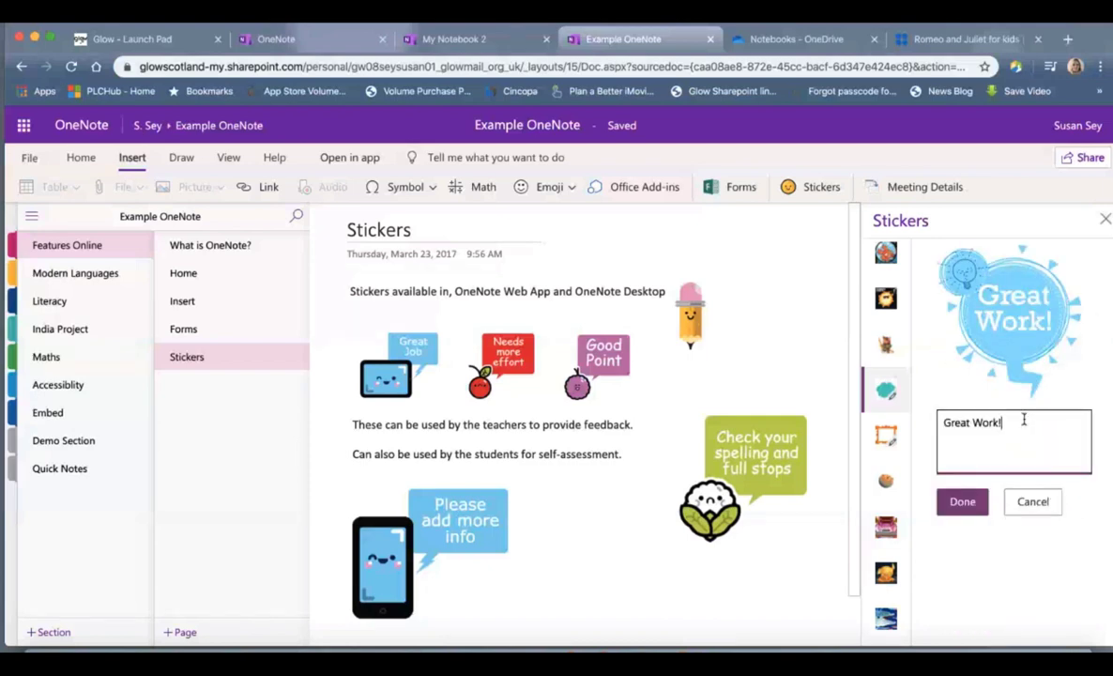
pyautogui.write('Nice J')
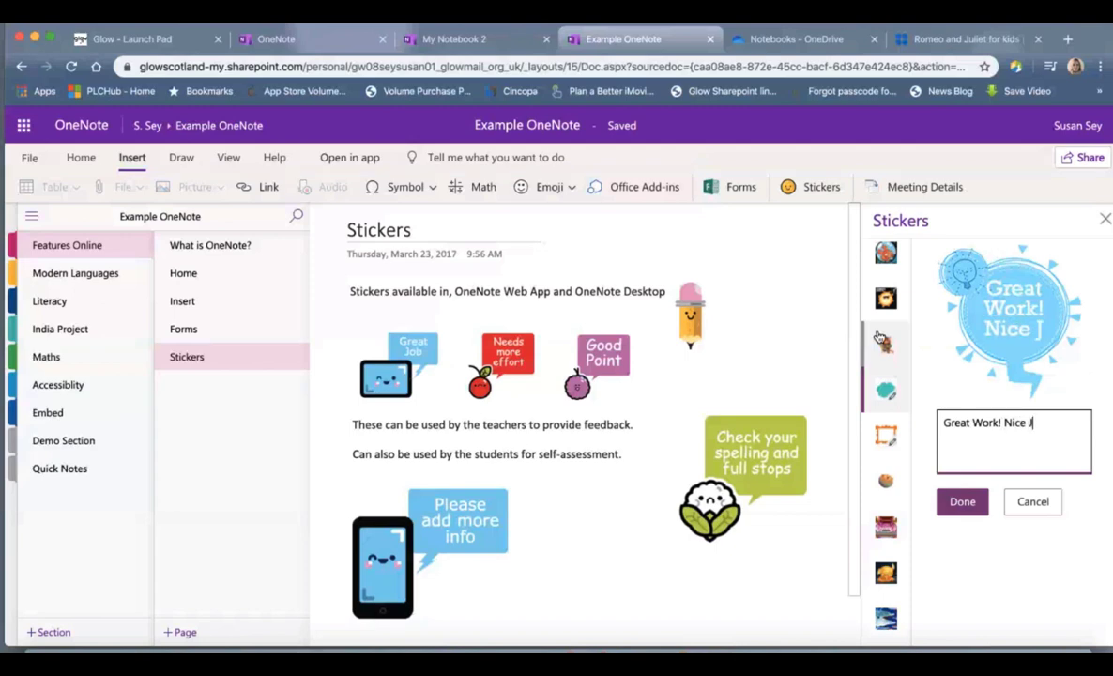
pyautogui.write('ob!')
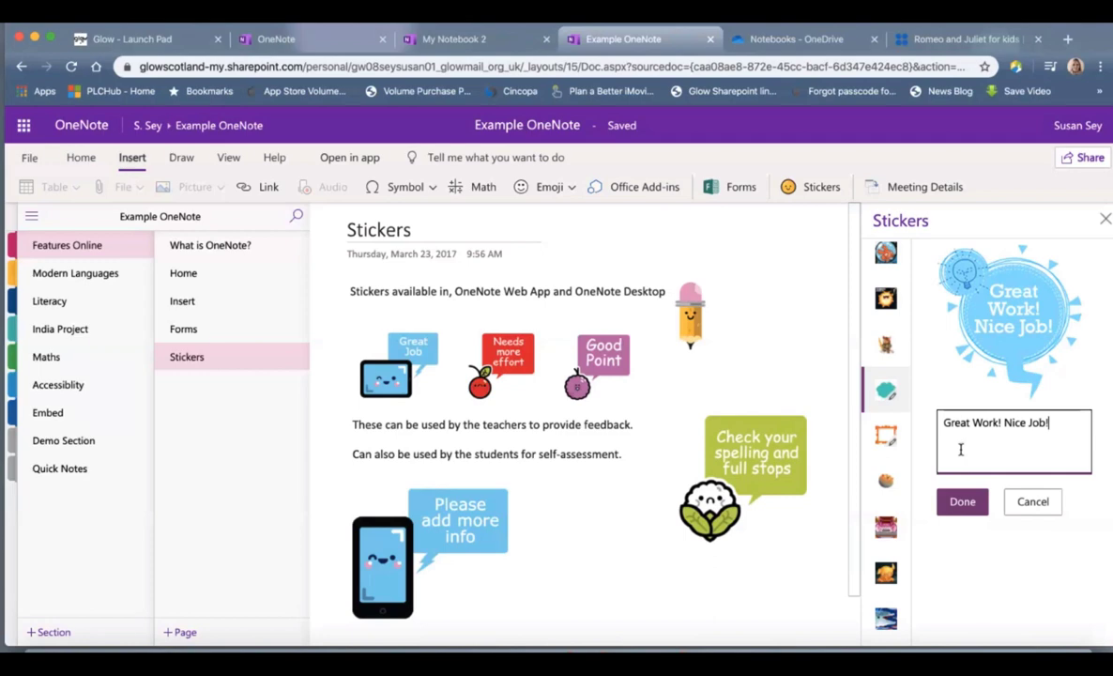
pyautogui.click(962, 501)
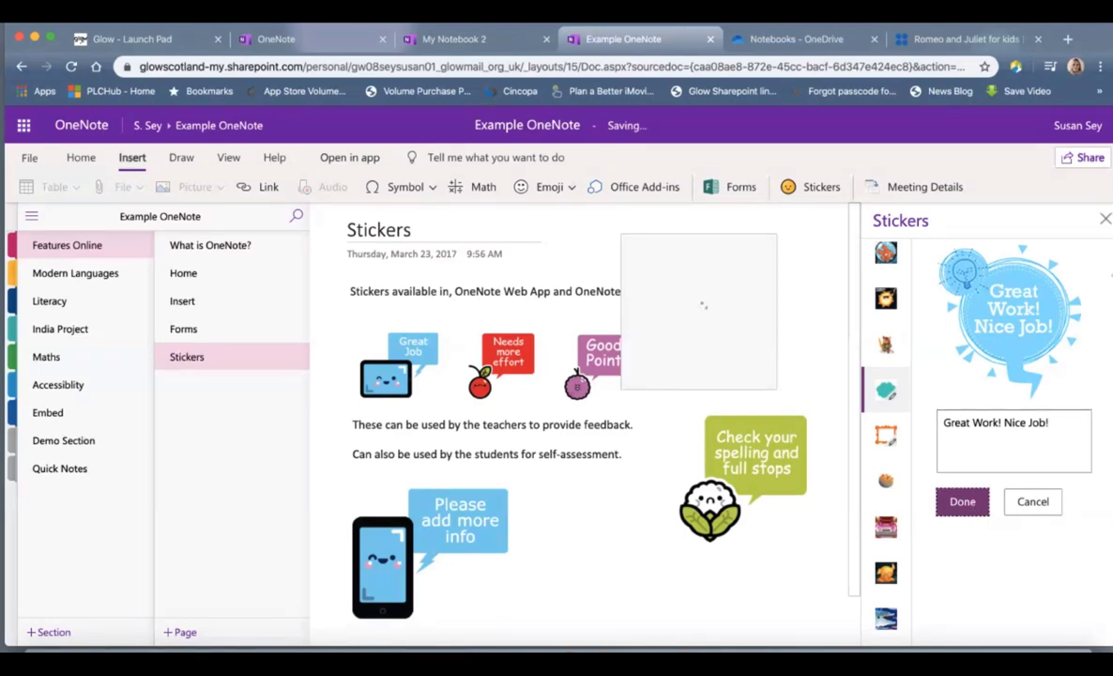
pyautogui.click(1105, 218)
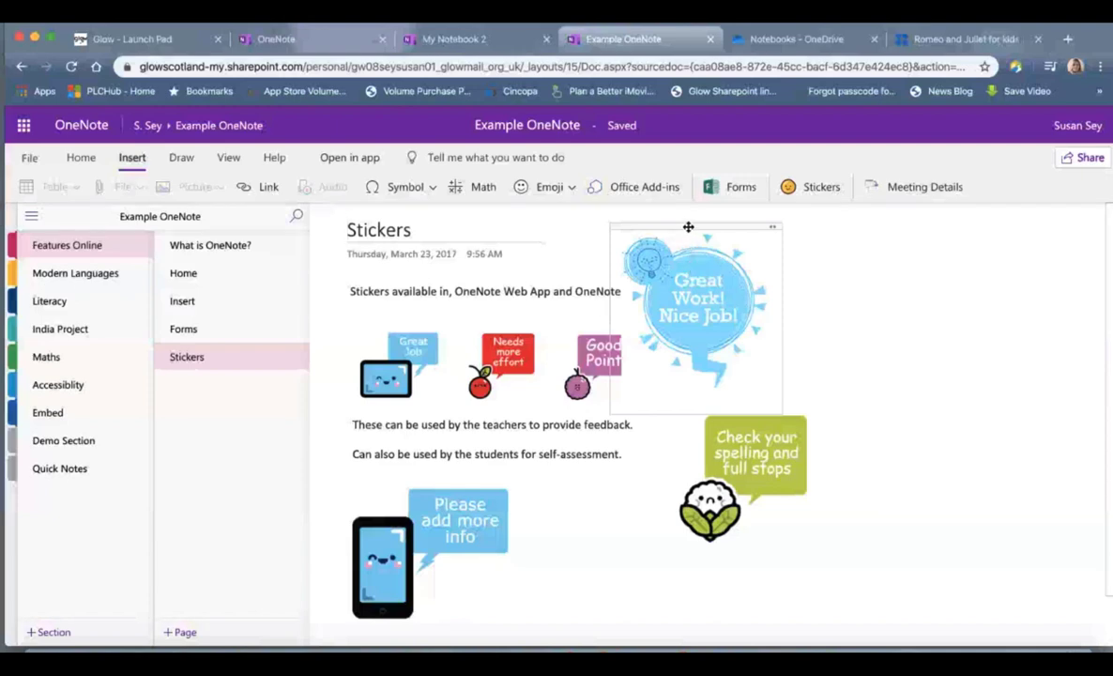
# Step: Move the sticker to the upper right, clear of the pencil, and shrink it
pyautogui.moveTo(687, 226)
pyautogui.mouseDown()
pyautogui.moveTo(925, 268)
pyautogui.moveTo(792, 475)
pyautogui.moveTo(564, 251)
pyautogui.moveTo(919, 377)
pyautogui.moveTo(765, 268)
pyautogui.moveTo(847, 214)
pyautogui.moveTo(840, 223)
pyautogui.mouseUp()
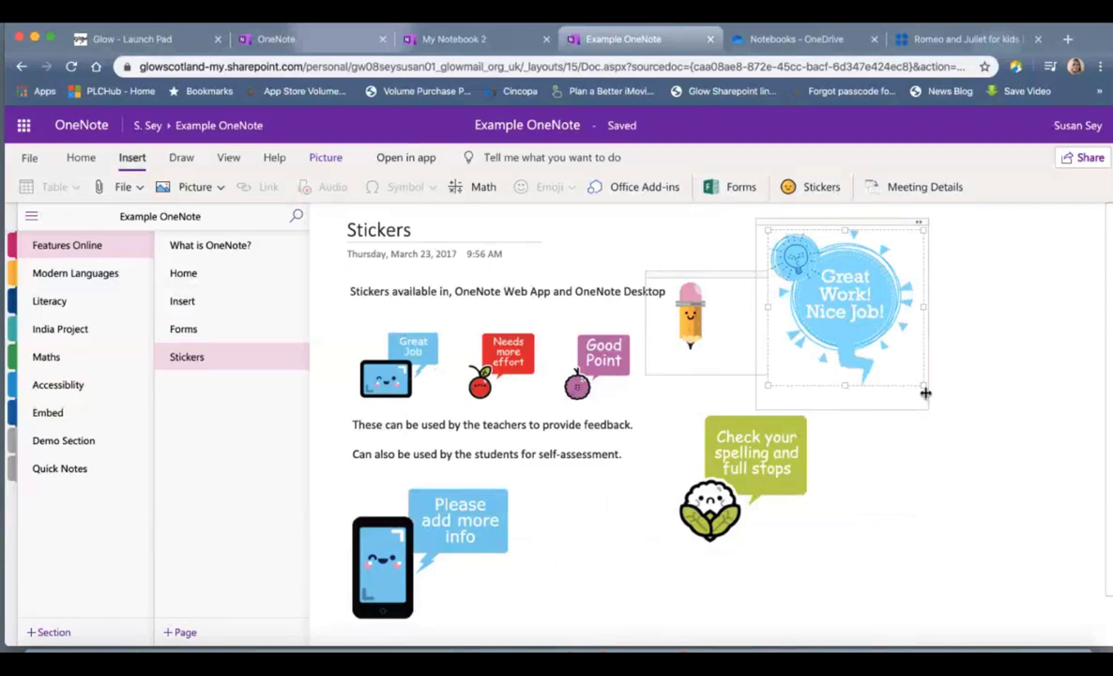
pyautogui.moveTo(922, 384); pyautogui.dragTo(872, 326)
pyautogui.moveTo(874, 224); pyautogui.dragTo(937, 251)
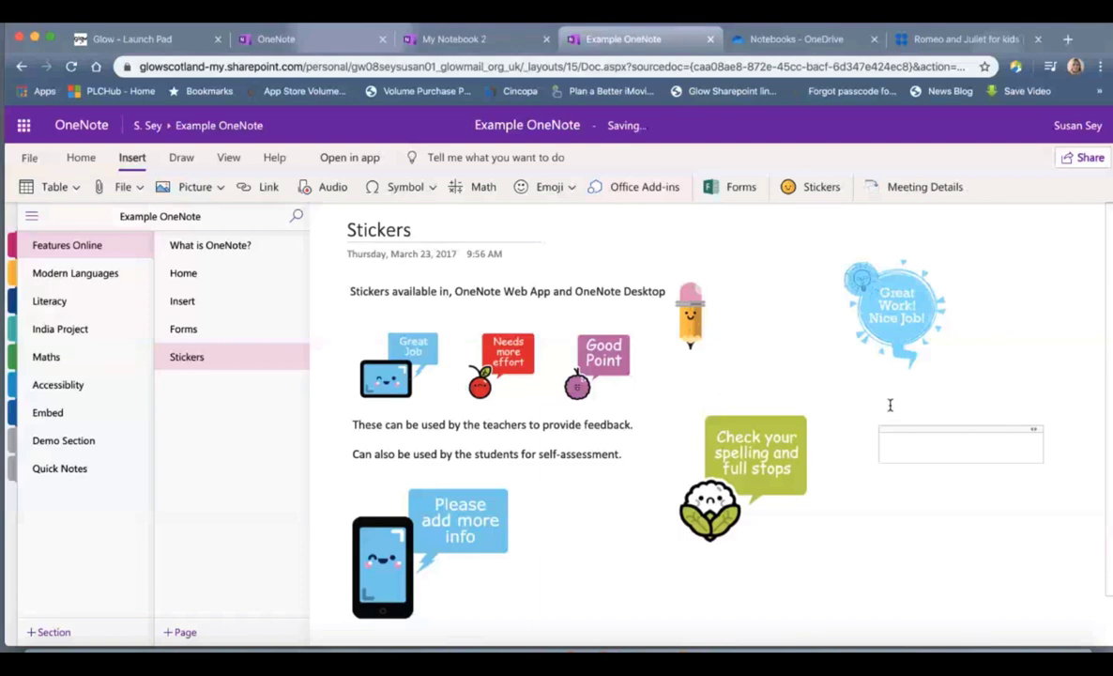
pyautogui.click(900, 396)
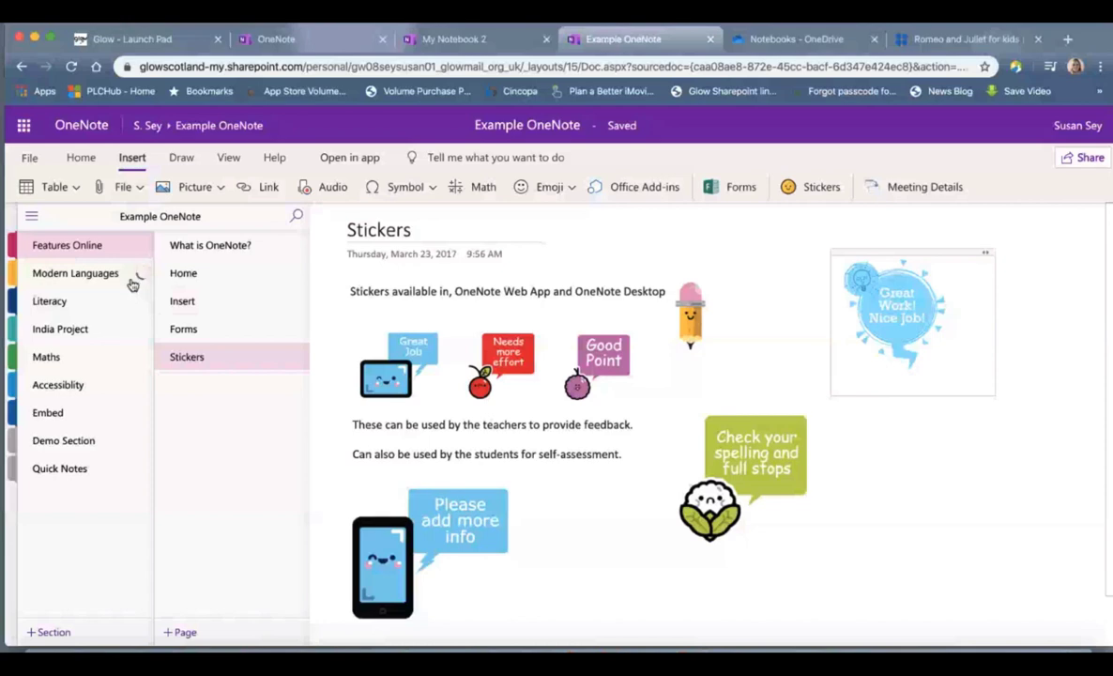
# Step: Open Modern Languages and select the audio recordings under Un, Trois, Quatre, Cinq and Six
pyautogui.click(131, 282)
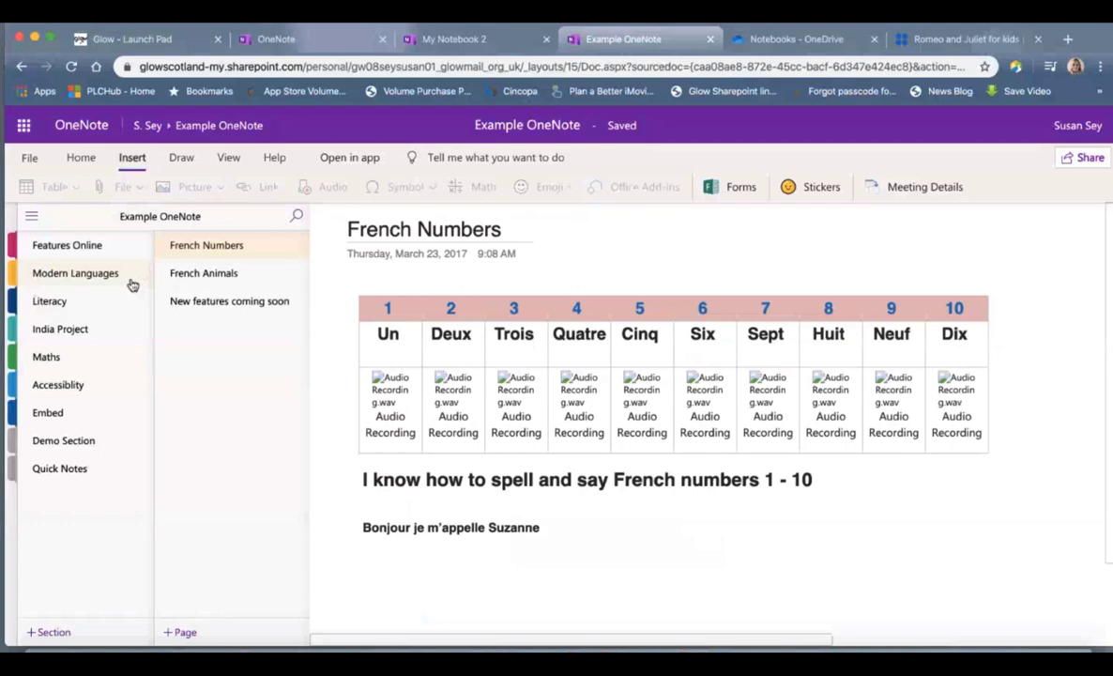
pyautogui.click(410, 360)
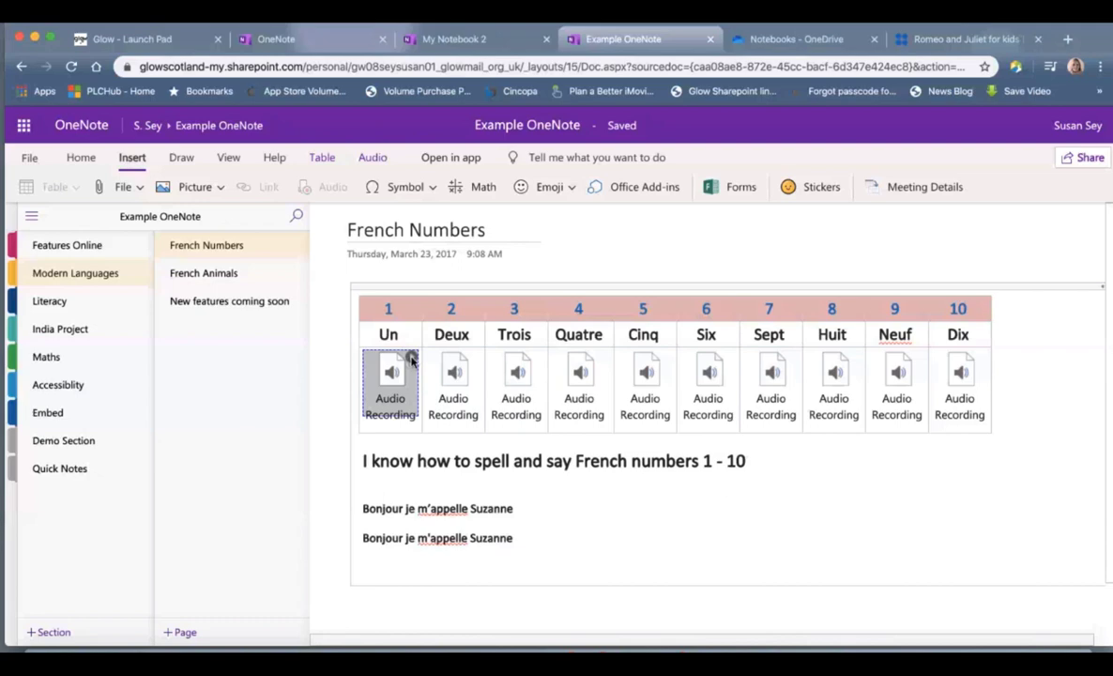
pyautogui.click(514, 392)
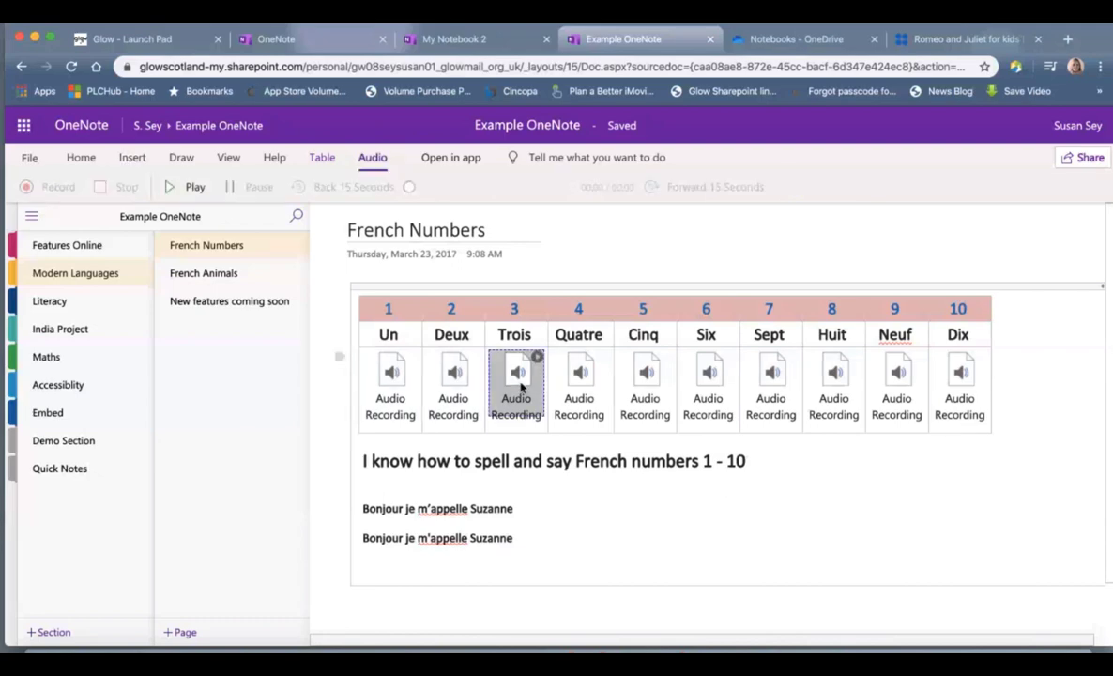
pyautogui.click(574, 387)
pyautogui.click(644, 387)
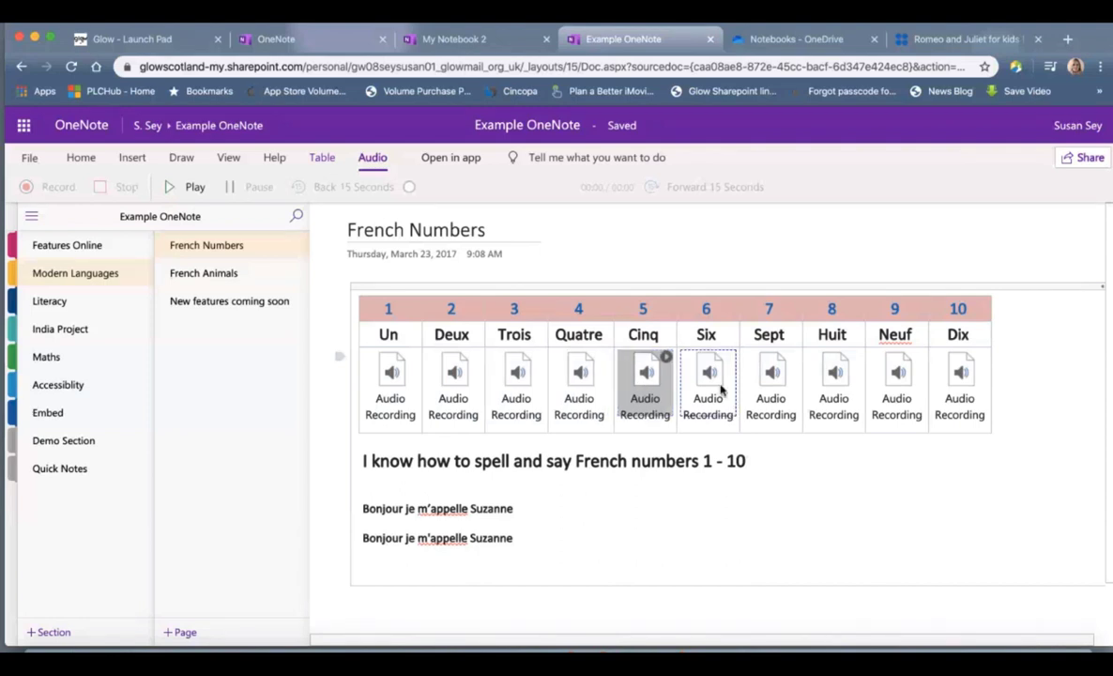
pyautogui.click(719, 394)
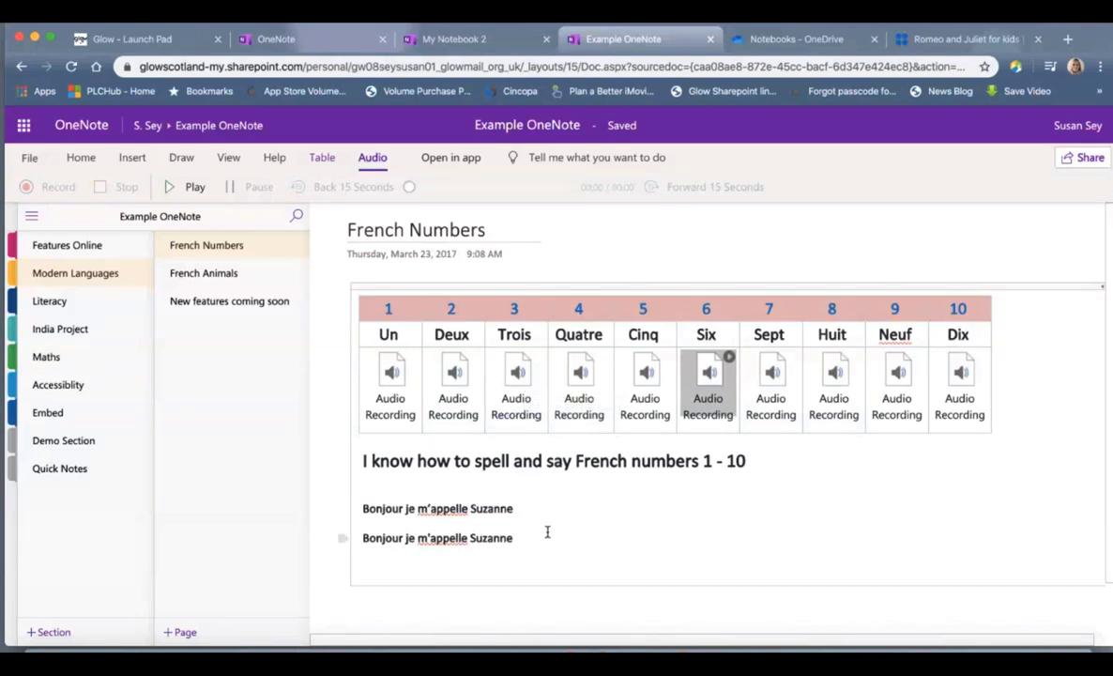
# Step: Delete the two Bonjour lines and set the proofing language to French (France)
pyautogui.moveTo(522, 537); pyautogui.dragTo(359, 507)
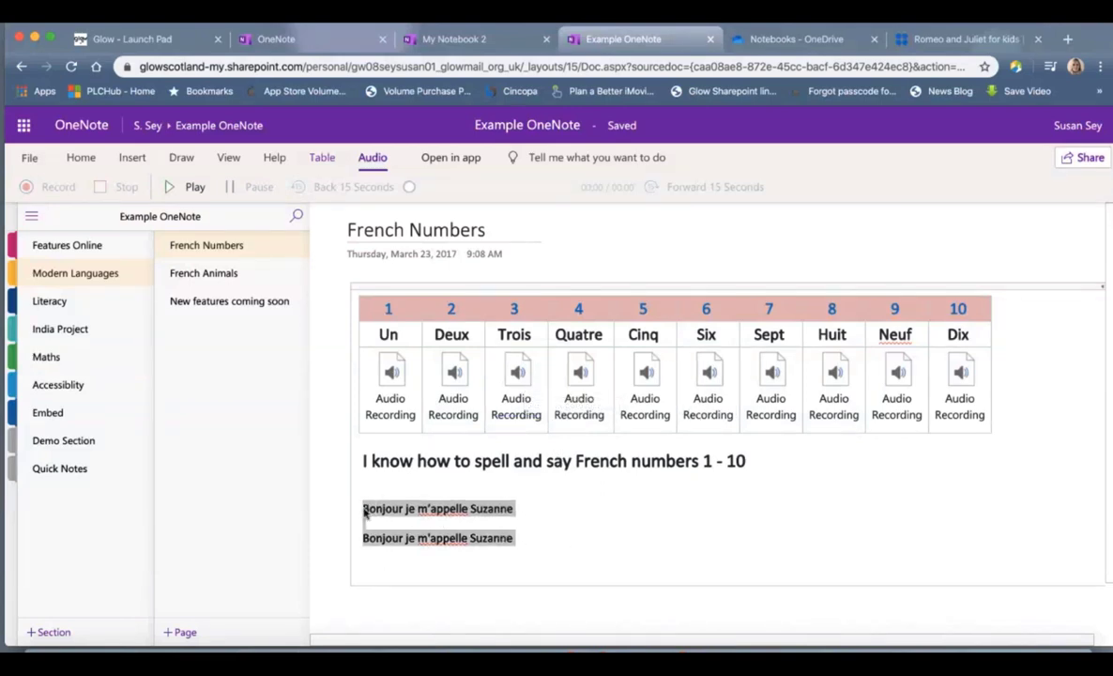
pyautogui.press('BackSpace')
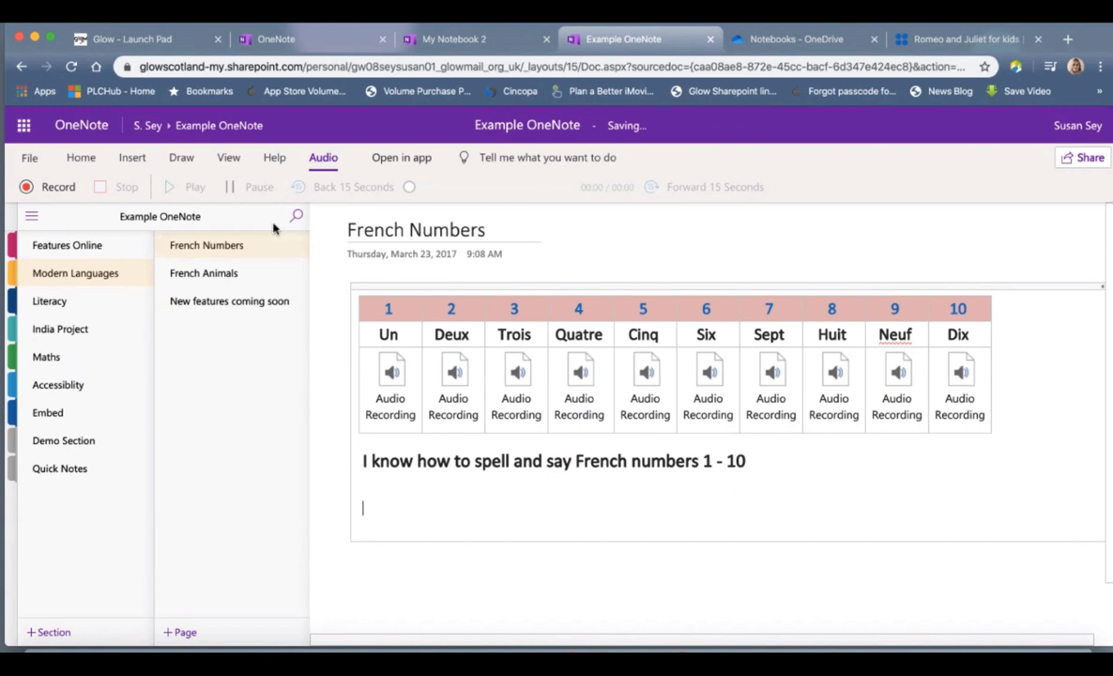
pyautogui.click(81, 157)
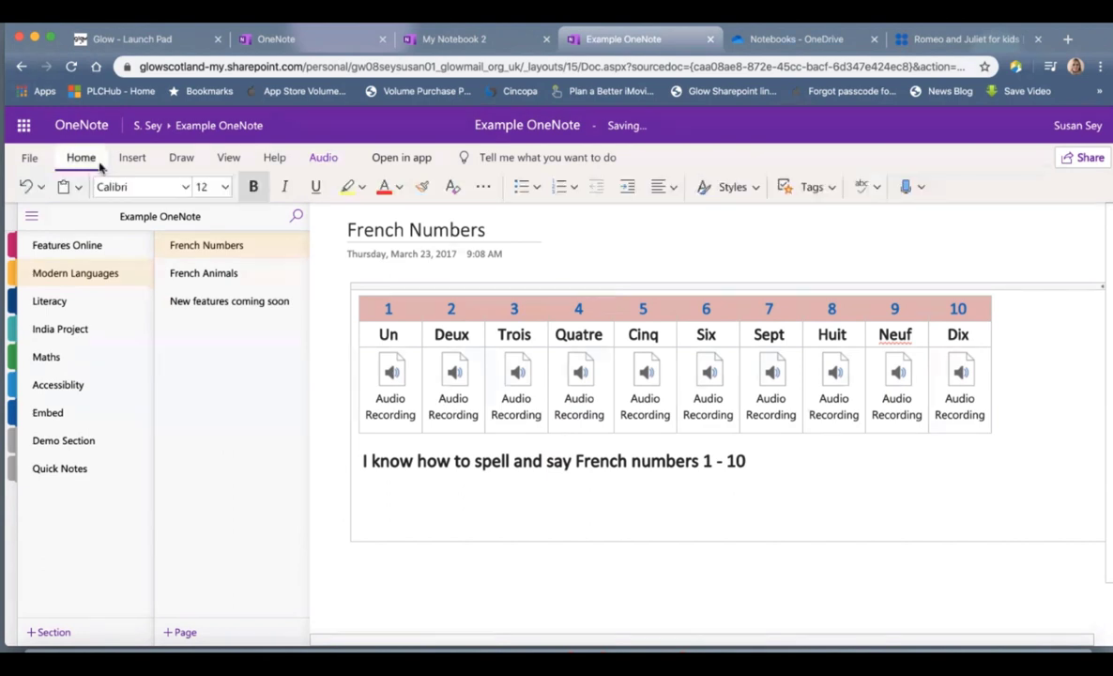
pyautogui.click(878, 190)
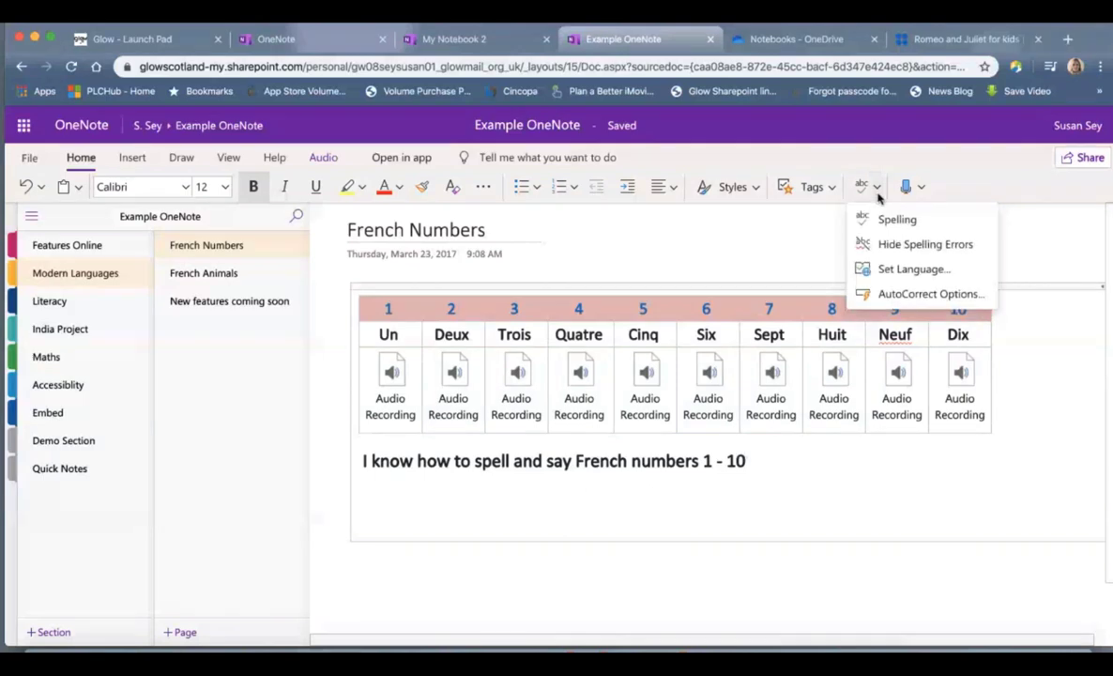
pyautogui.click(899, 268)
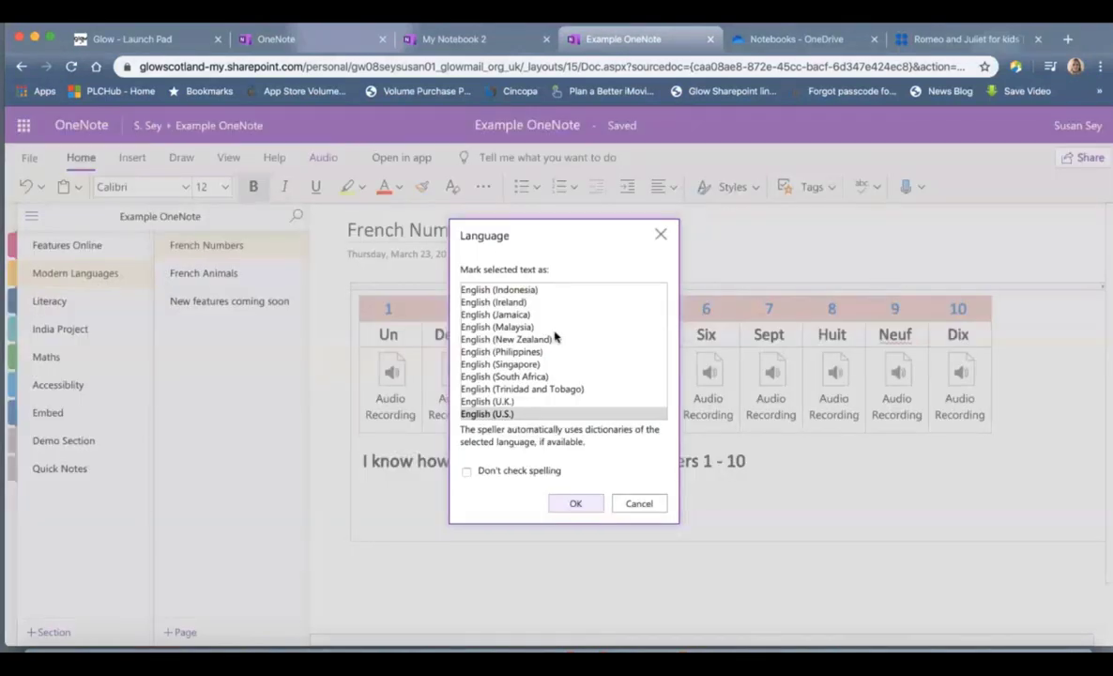
pyautogui.scroll(-5, 554, 336)
pyautogui.scroll(1, 555, 335)
pyautogui.click(518, 385)
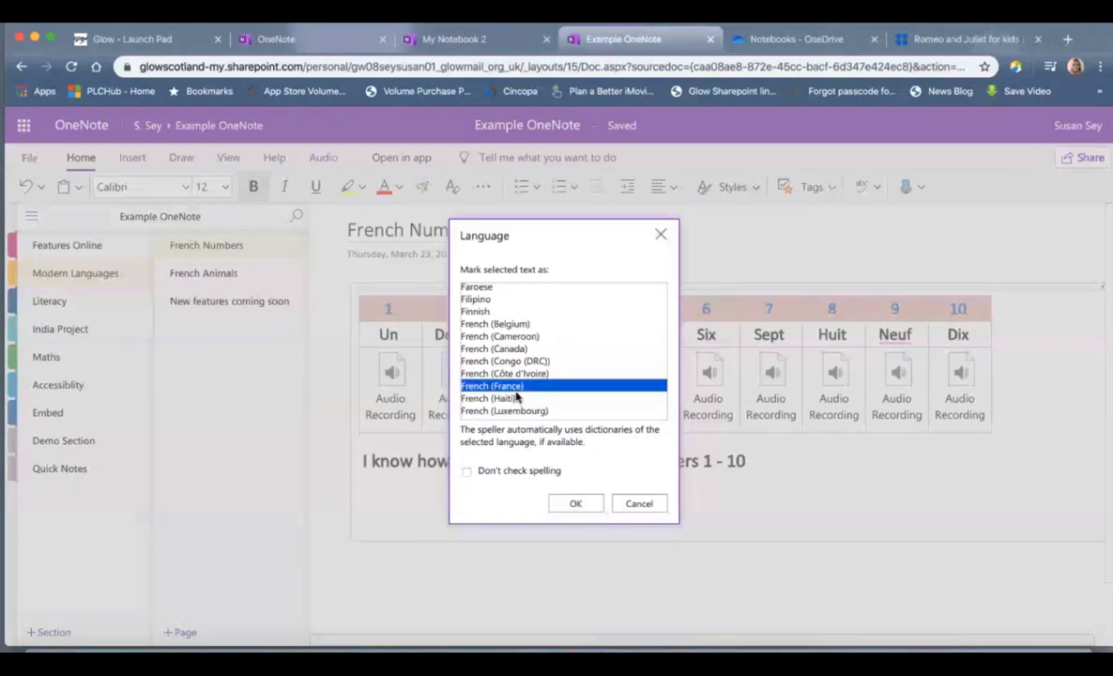
pyautogui.click(575, 503)
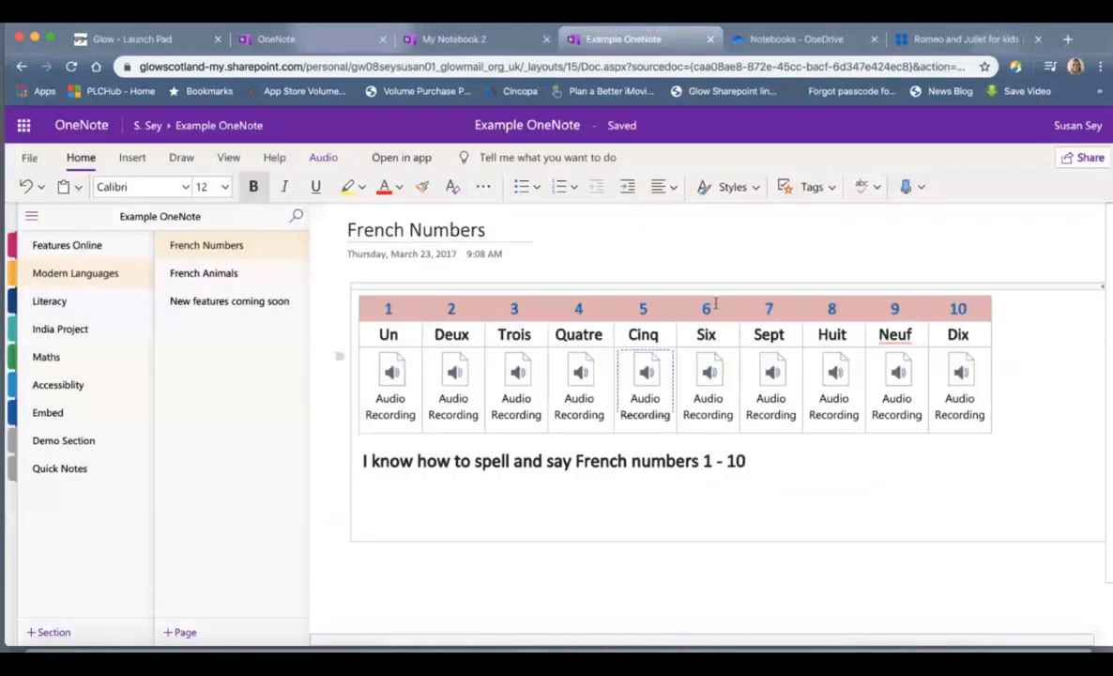
# Step: Dictate a French greeting, restore English (U.K.) as the language, and open French Animals
pyautogui.click(907, 188)
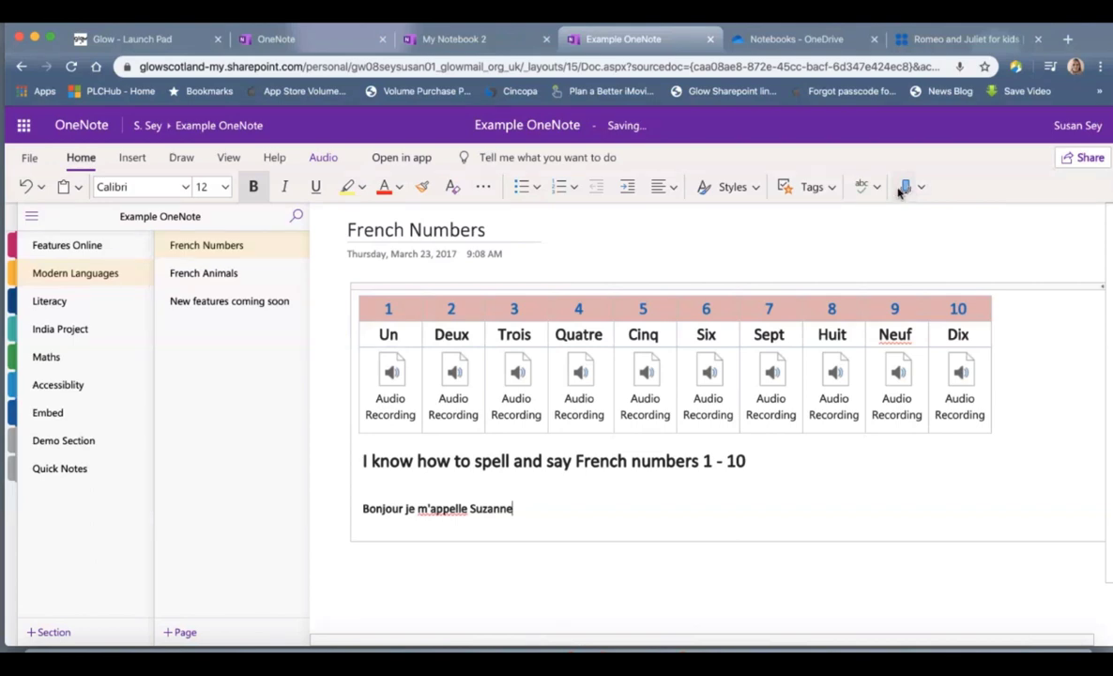
pyautogui.click(875, 187)
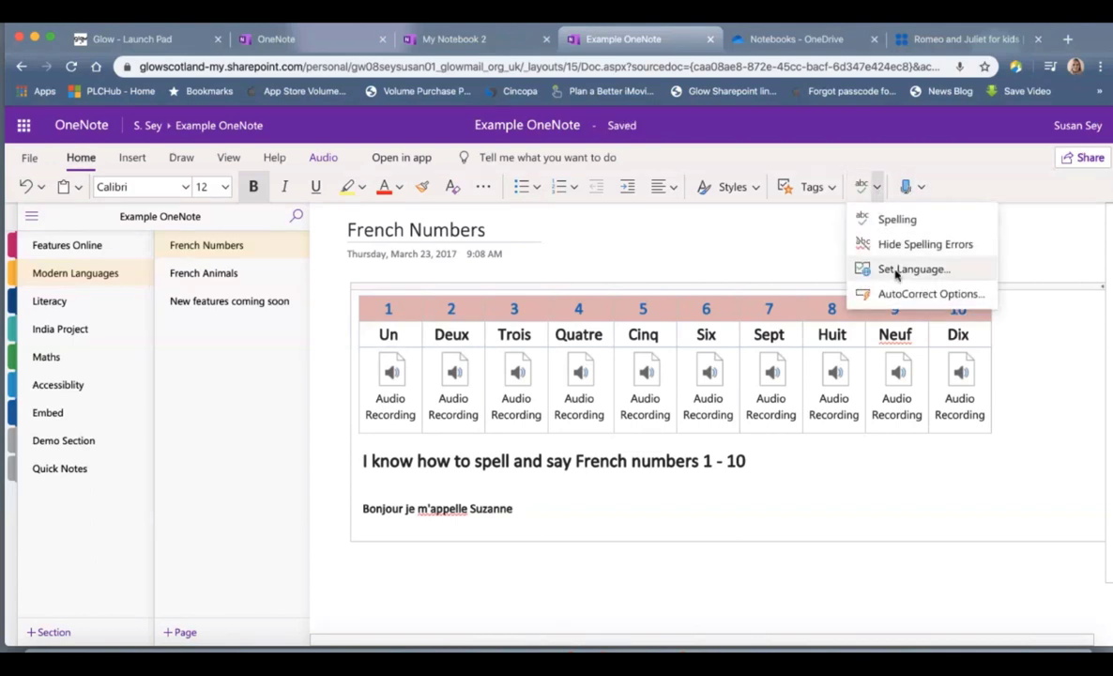
pyautogui.click(894, 270)
pyautogui.click(557, 402)
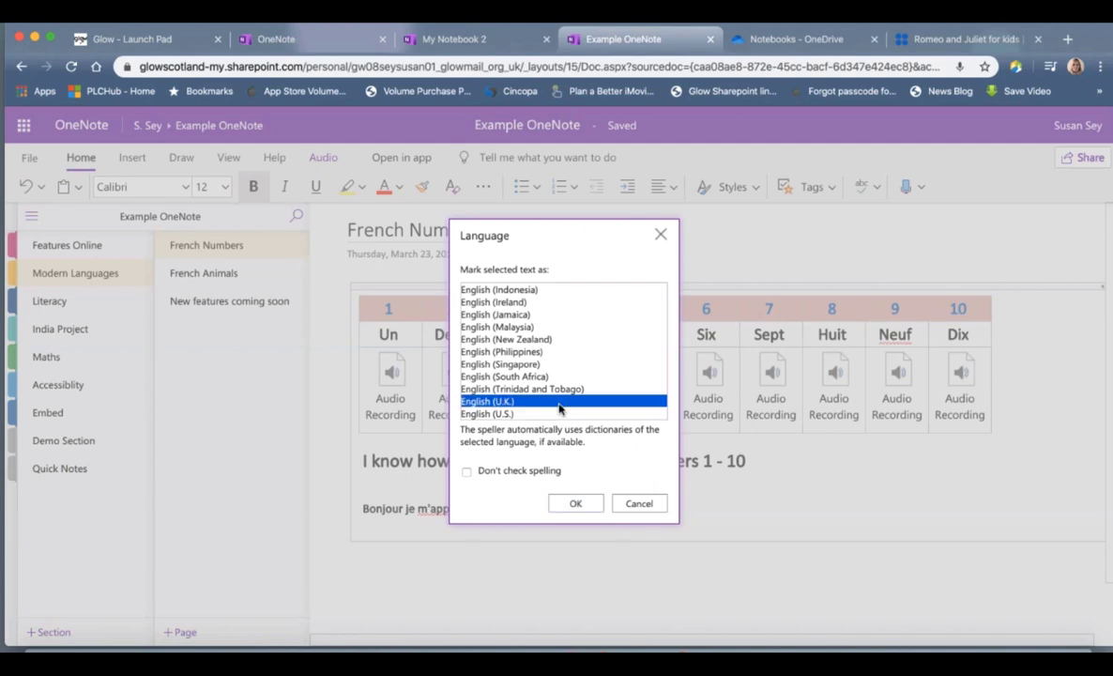
pyautogui.click(573, 505)
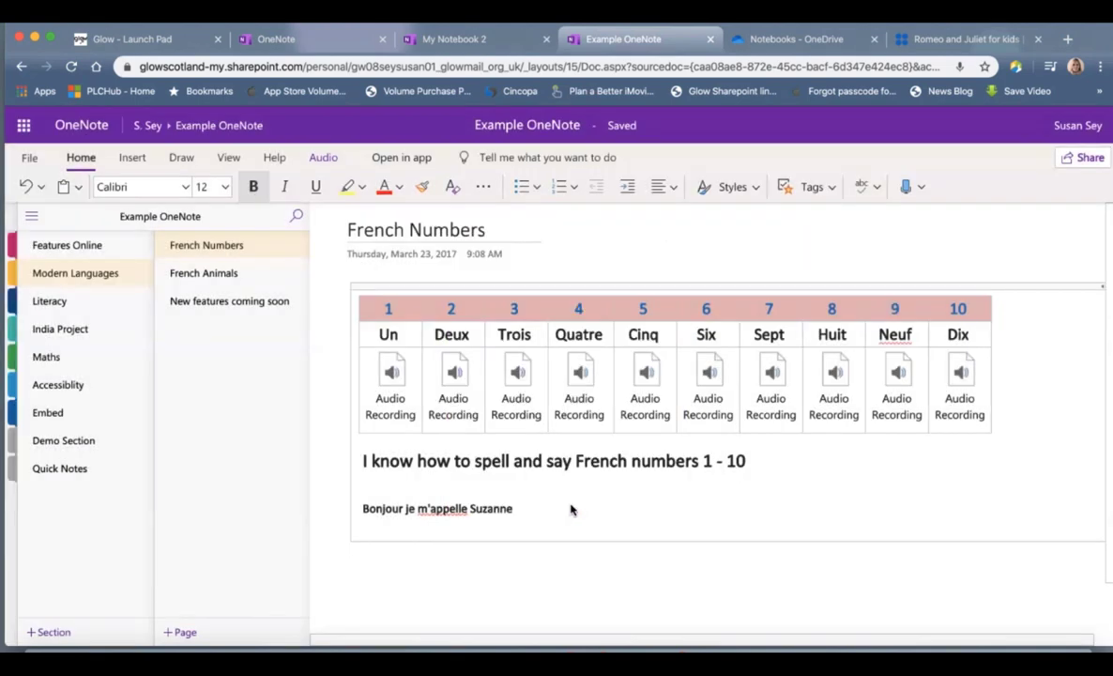
pyautogui.click(221, 274)
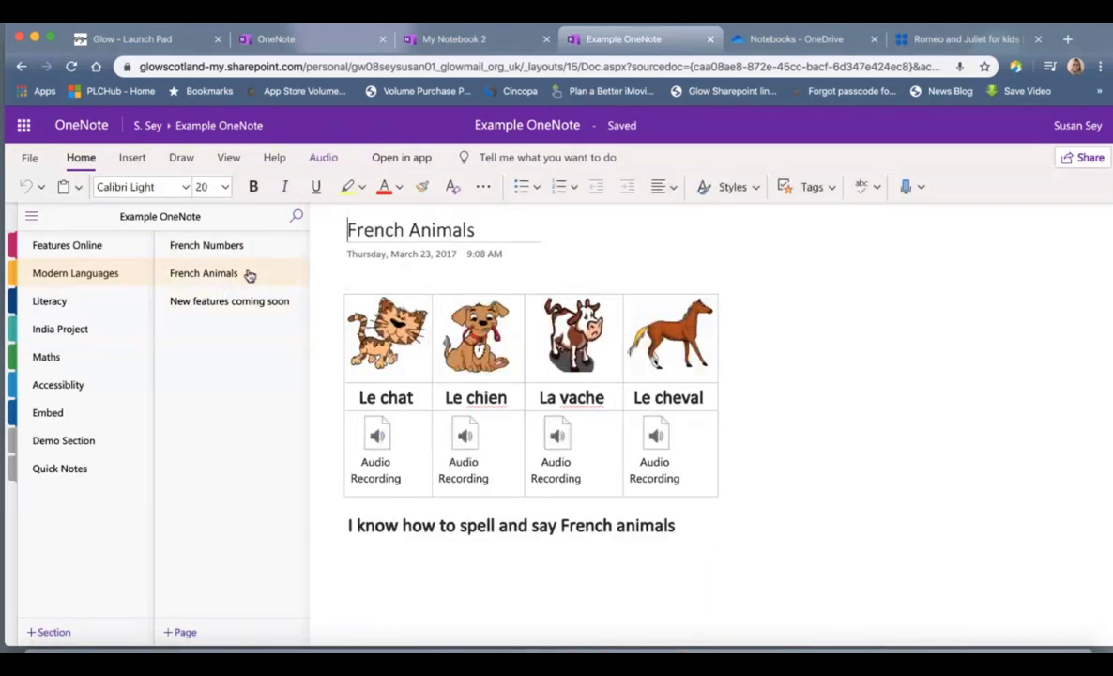
# Step: Select the audio recording under Le chat on the French Animals page
pyautogui.click(378, 454)
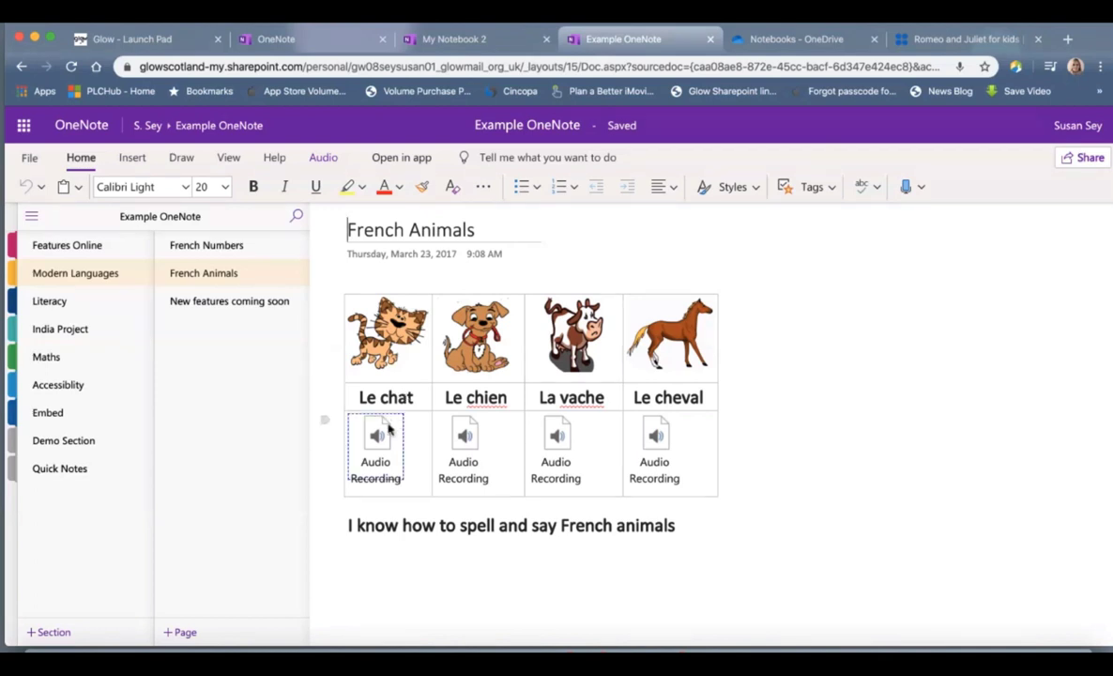
pyautogui.click(389, 427)
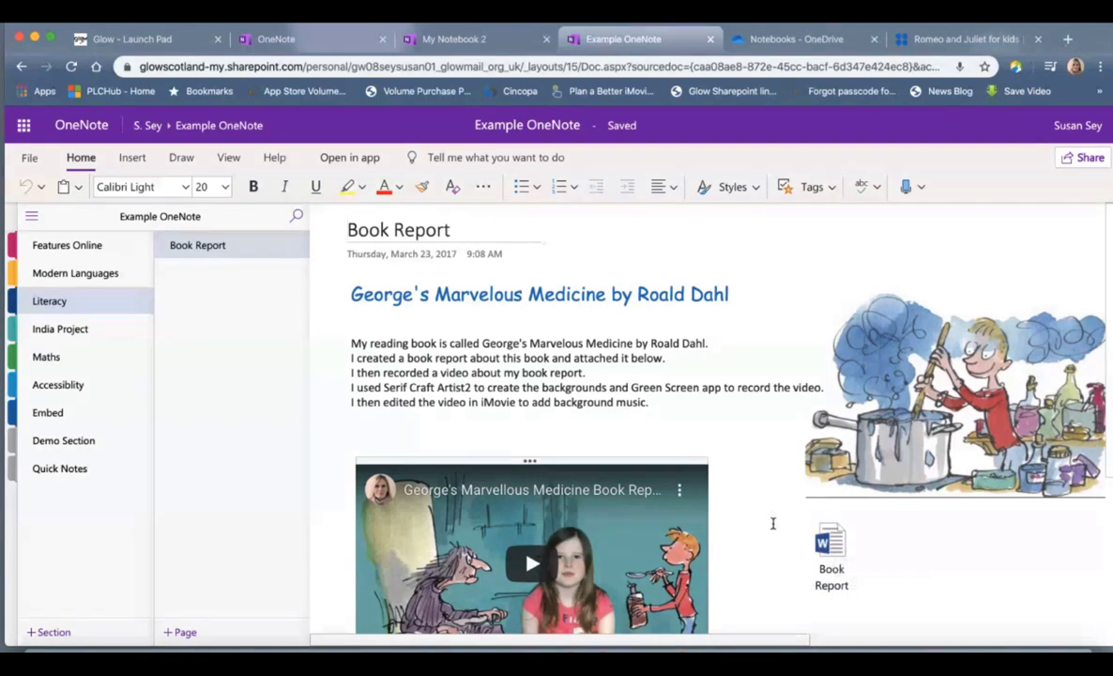
# Step: Scroll through the Book Report page to review the write-up and video
pyautogui.scroll(-3, 772, 523)
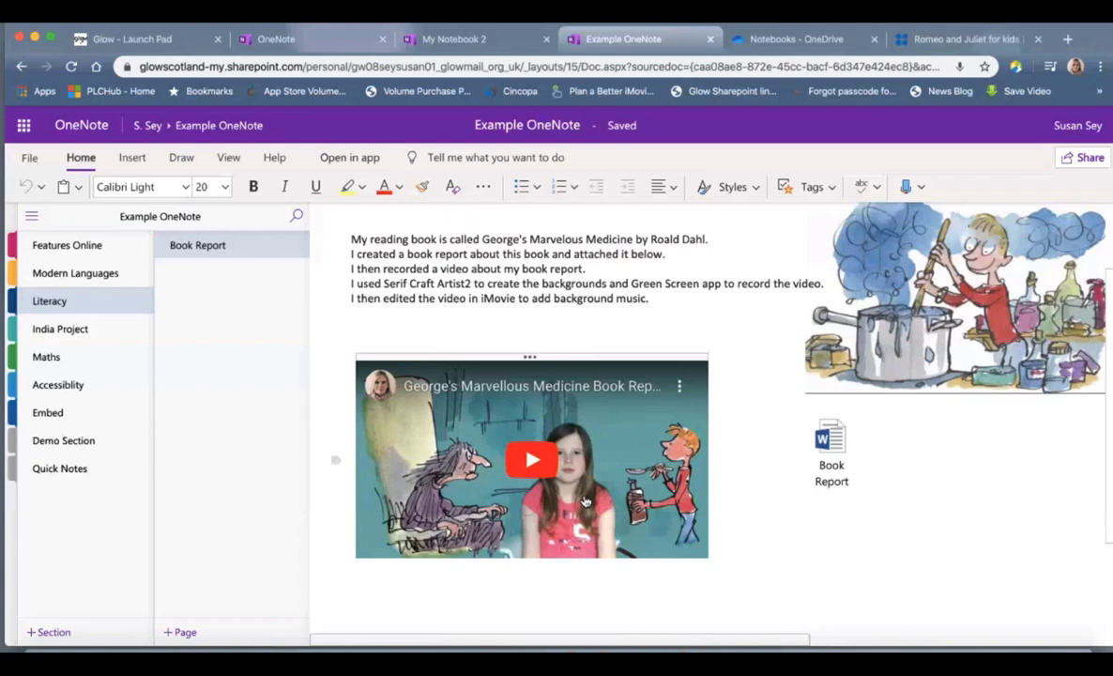
pyautogui.scroll(2, 583, 502)
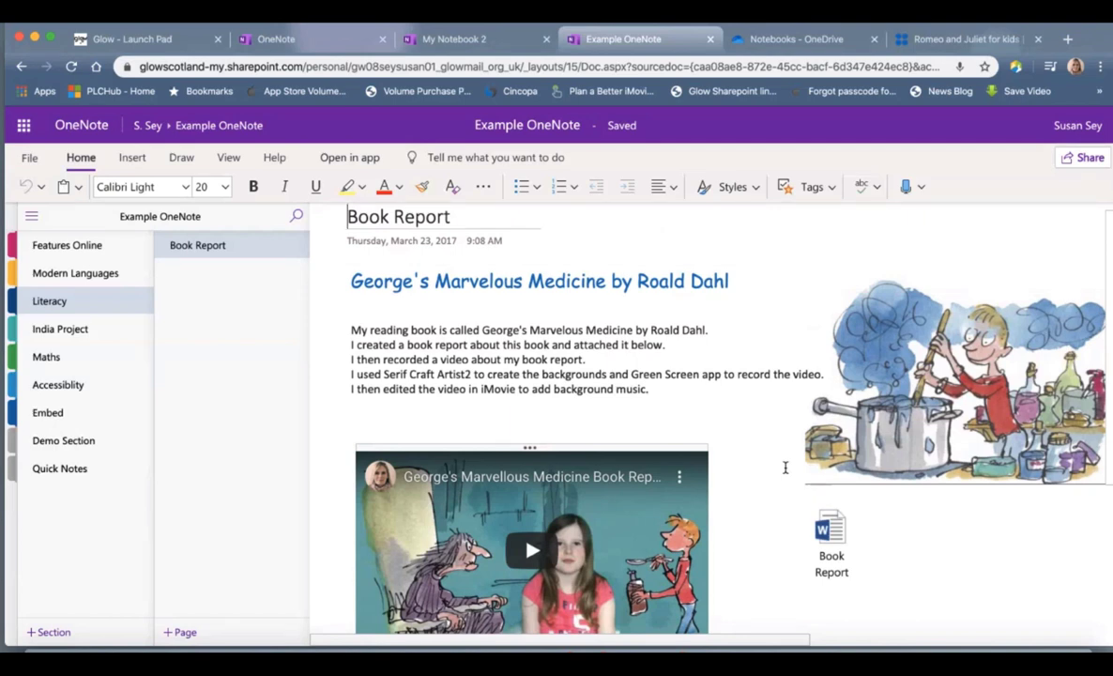
pyautogui.scroll(1, 785, 467)
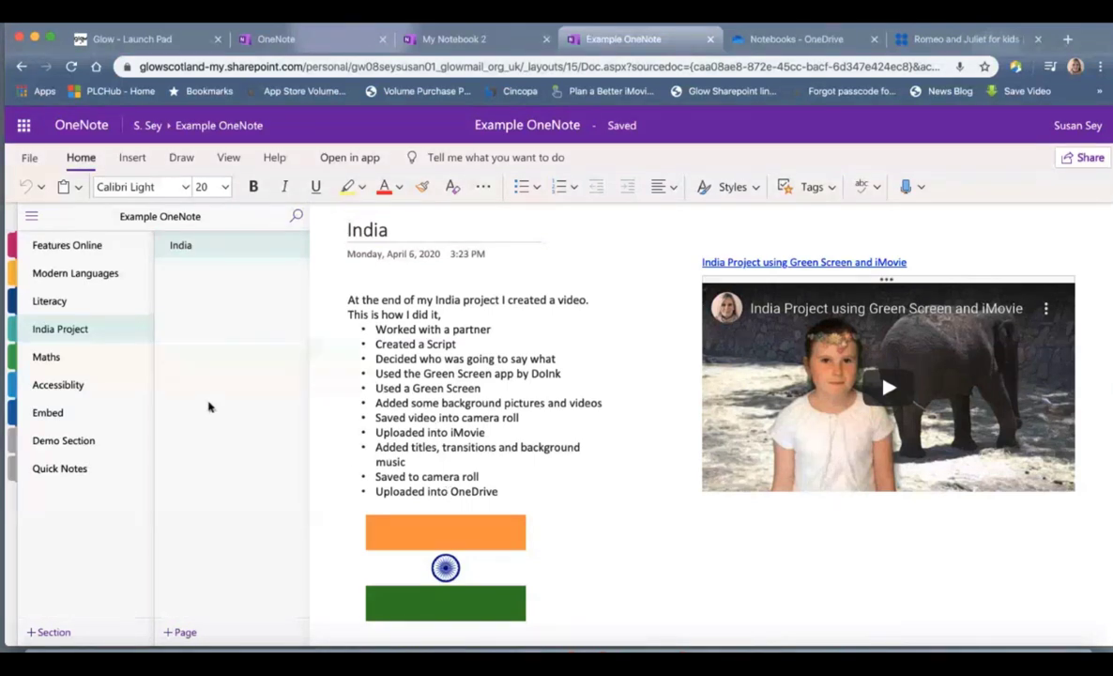
# Step: Switch to the Maths section, landing on its Attach File and File Print Out page
pyautogui.click(86, 362)
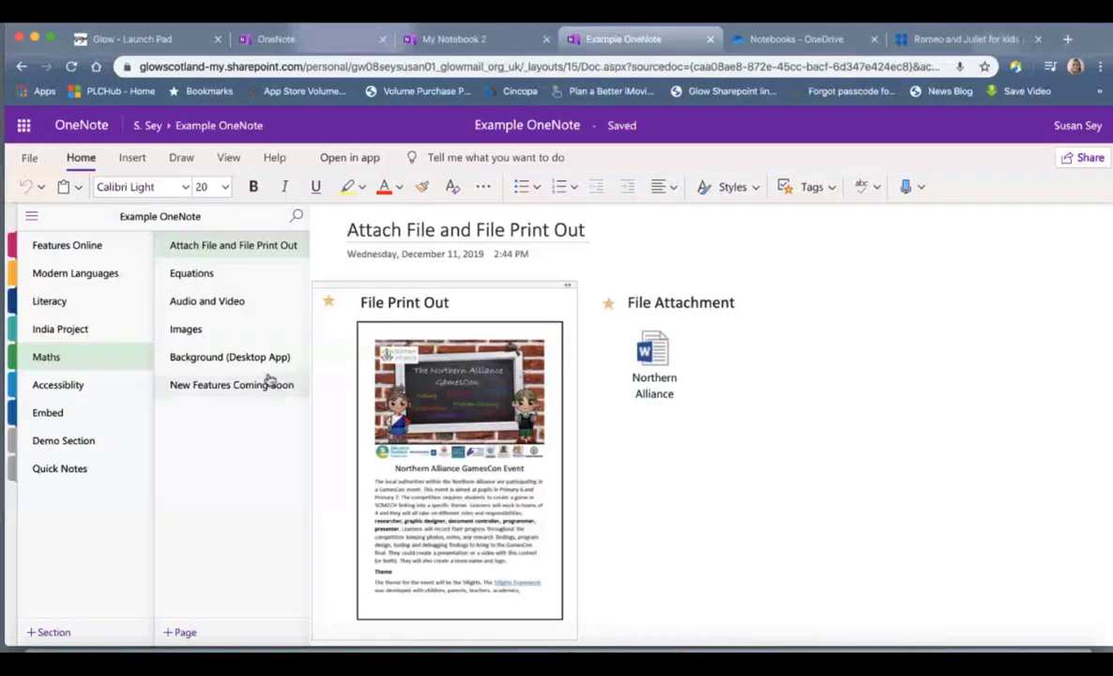
# Step: Open the Equations page and scroll through the 3x + 4 = 10 solution and formulas
pyautogui.click(201, 278)
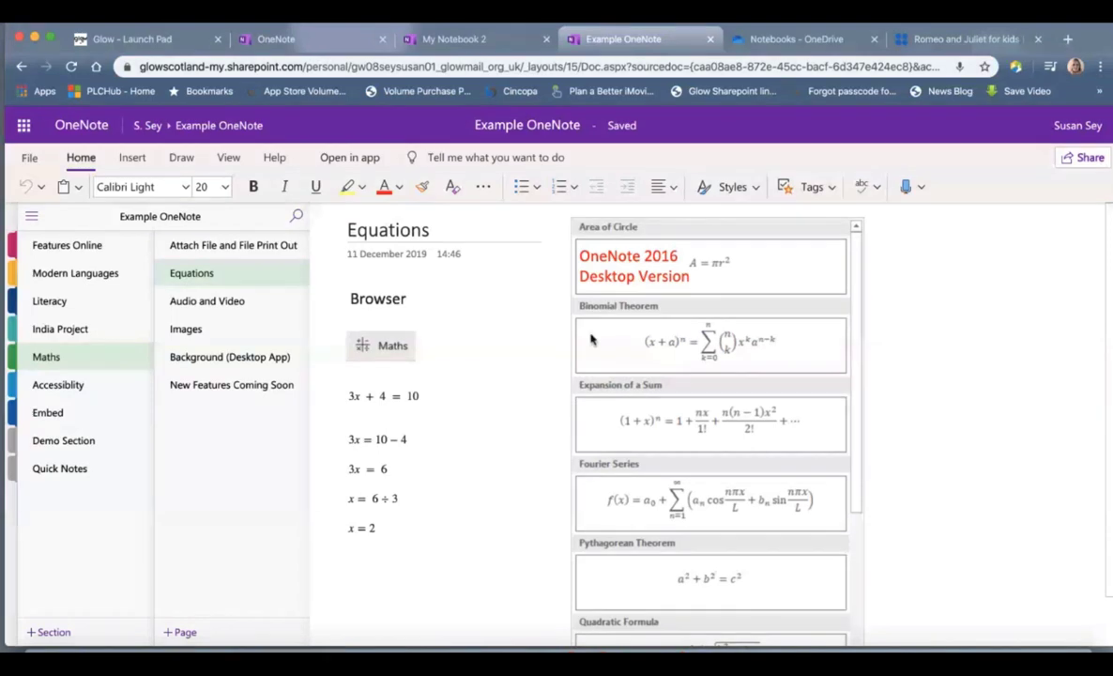
pyautogui.scroll(-2, 726, 366)
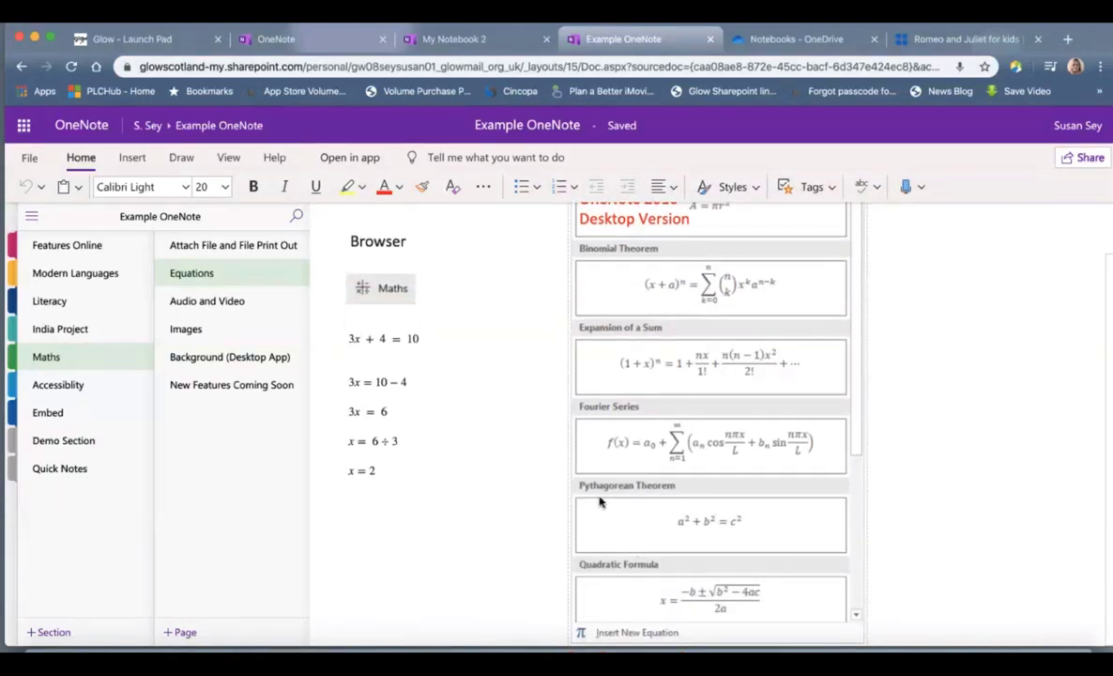
pyautogui.scroll(2, 724, 489)
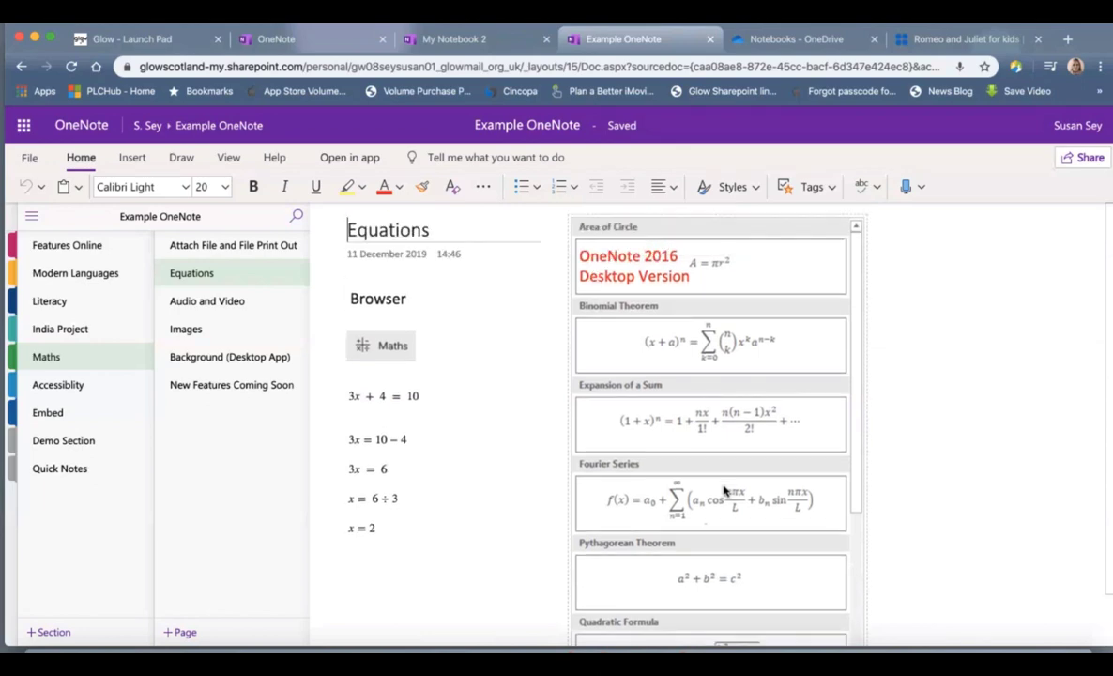
pyautogui.scroll(-2, 724, 489)
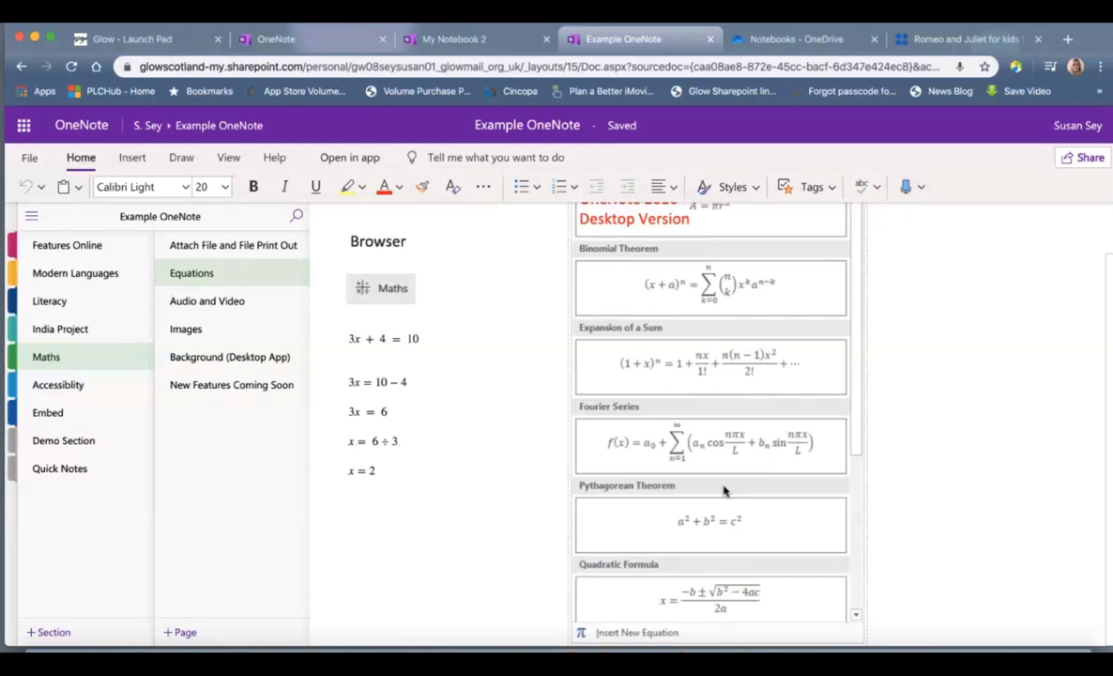
pyautogui.scroll(2, 724, 488)
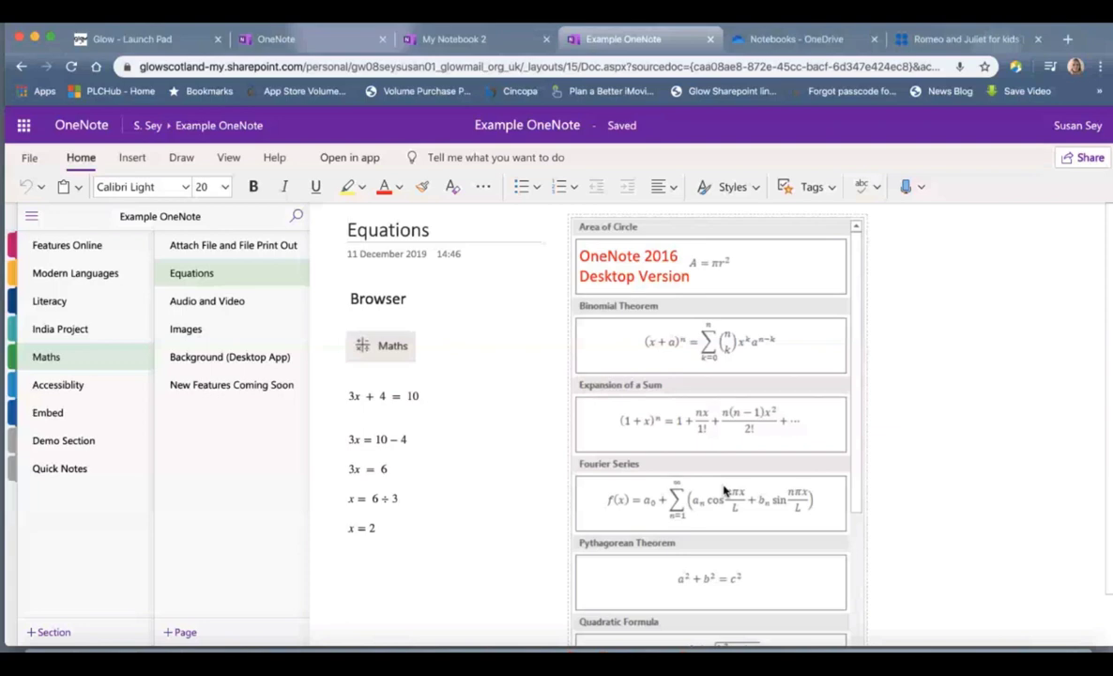
pyautogui.scroll(-2, 724, 489)
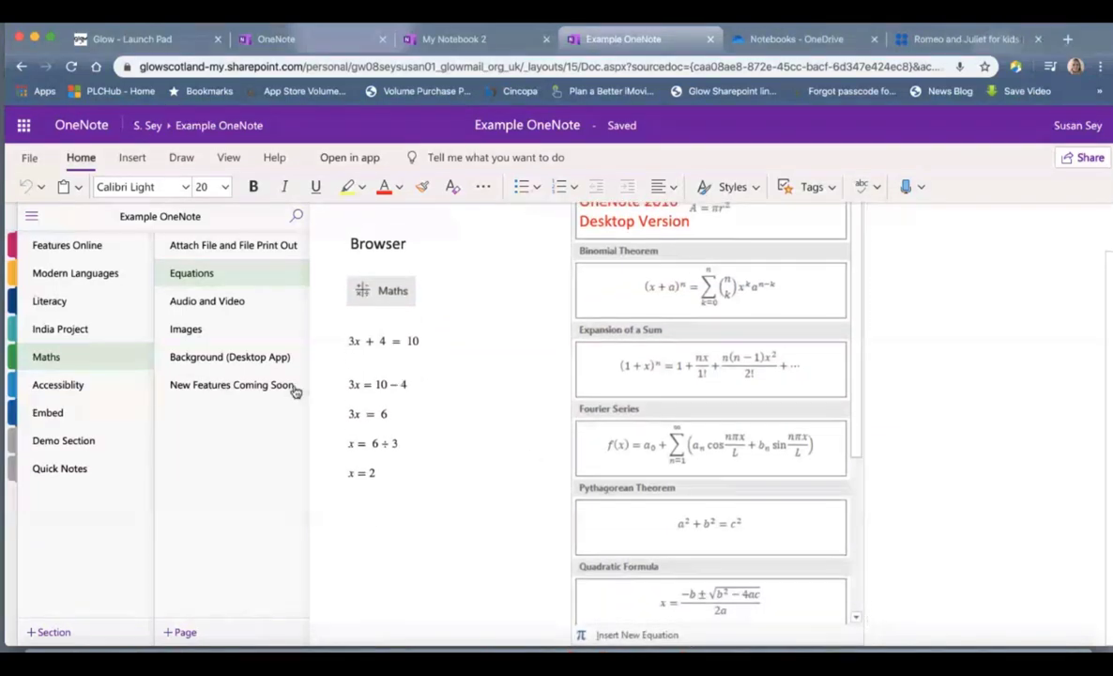
# Step: Open the Audio and Video page and scroll down to its recording and Equations video
pyautogui.click(236, 301)
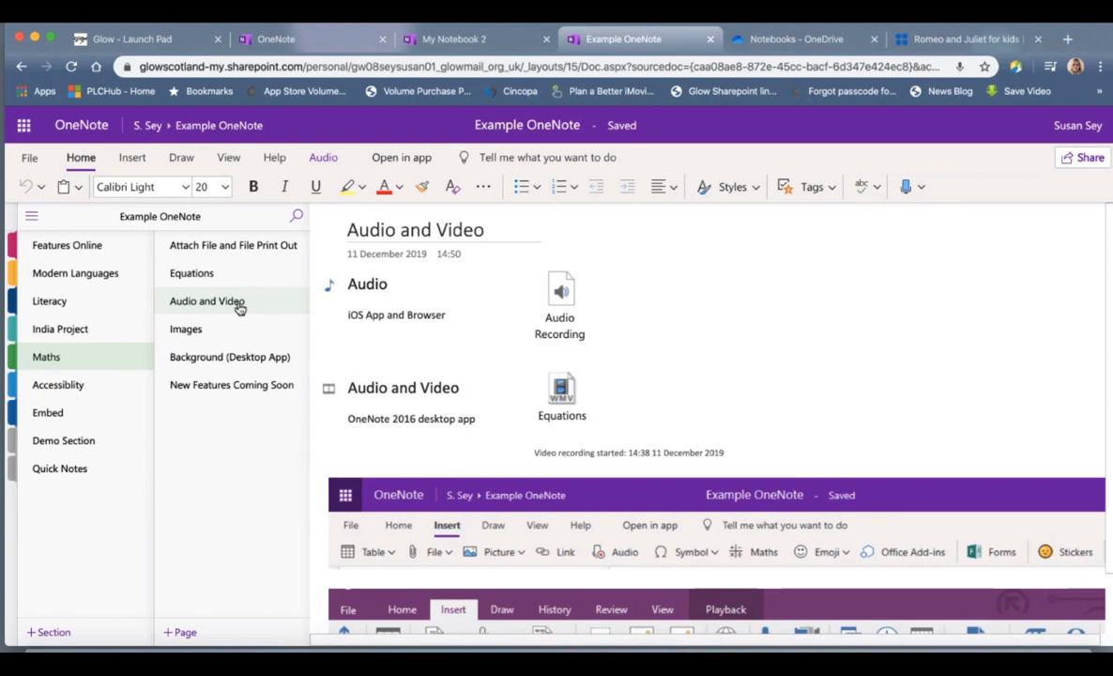
pyautogui.scroll(-1, 803, 378)
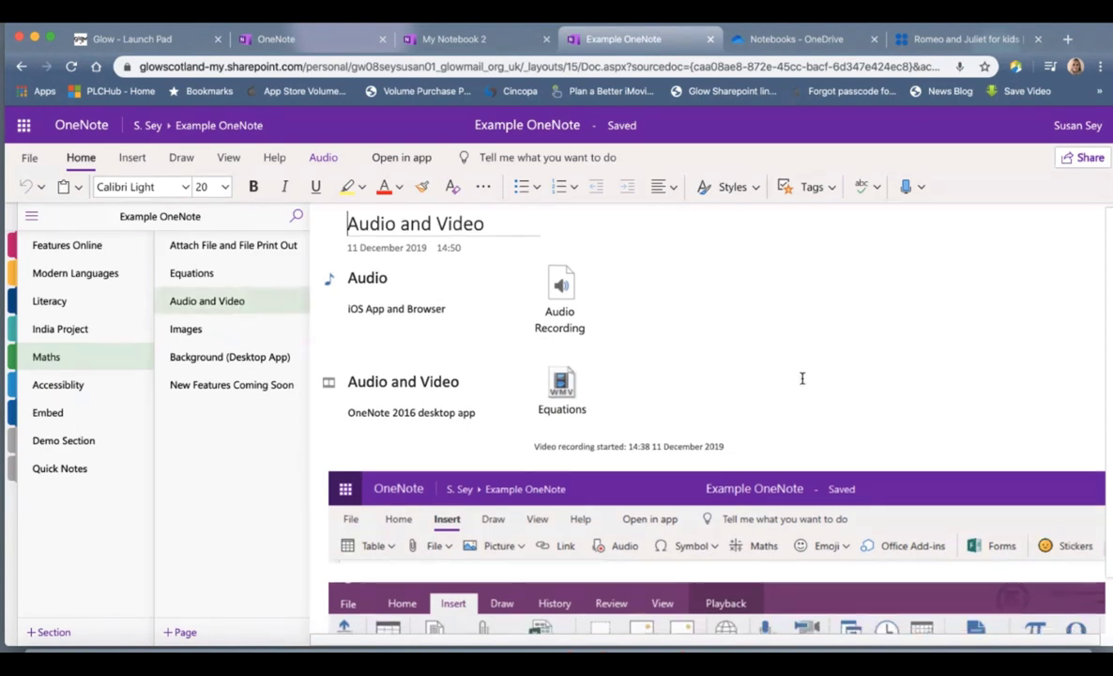
pyautogui.scroll(-2, 802, 378)
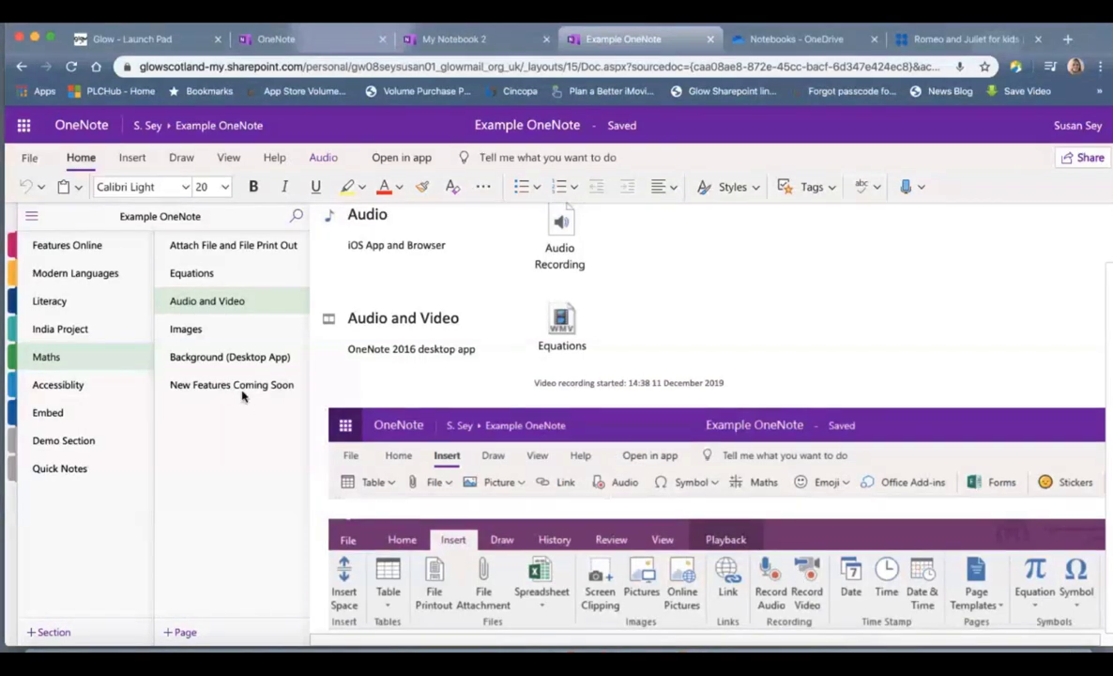
# Step: Open the Images page with the Copyright Free Images heading and triangle diagram
pyautogui.click(196, 336)
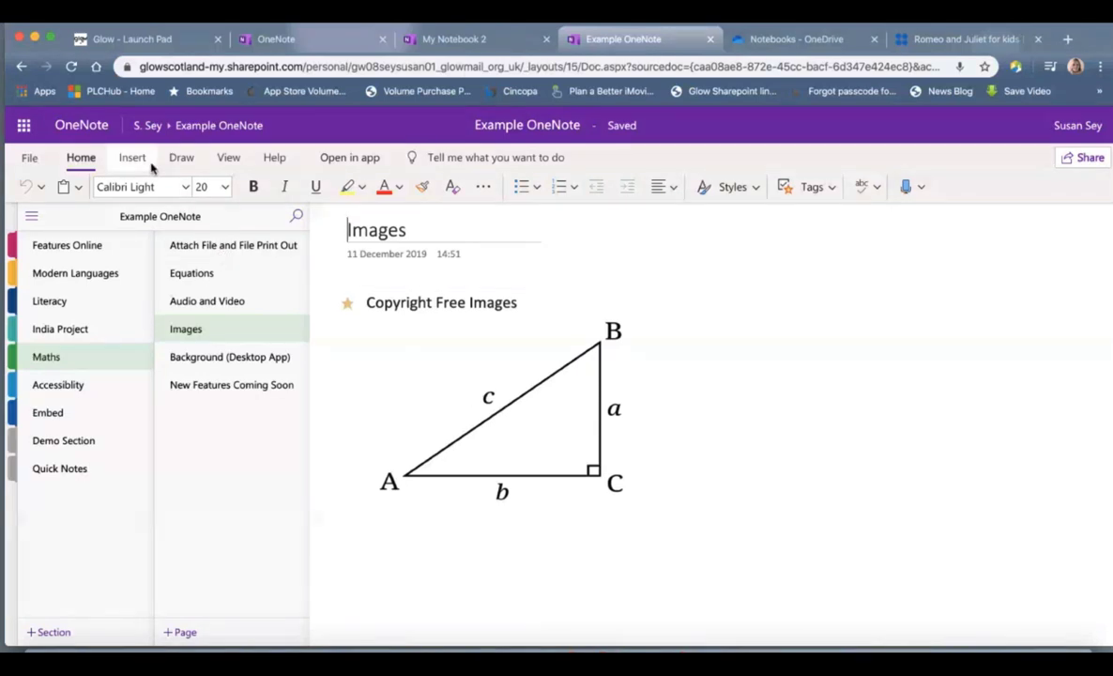
# Step: Give the Images page a light grey-blue page colour, then open the Background (Desktop App) page
pyautogui.click(229, 157)
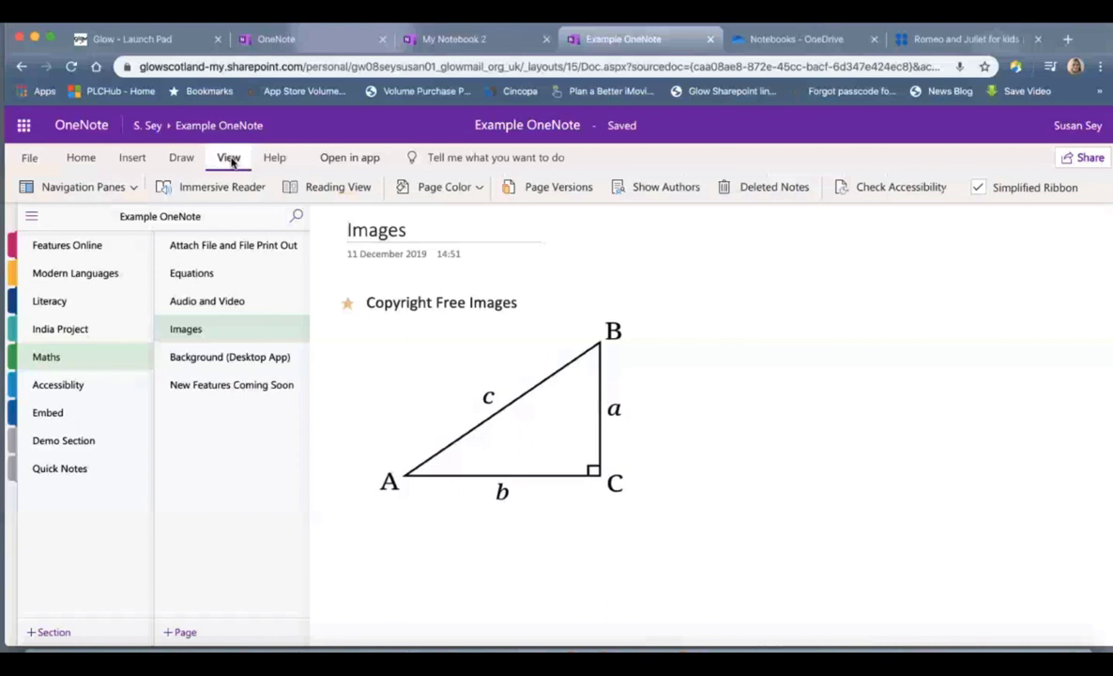
pyautogui.click(479, 189)
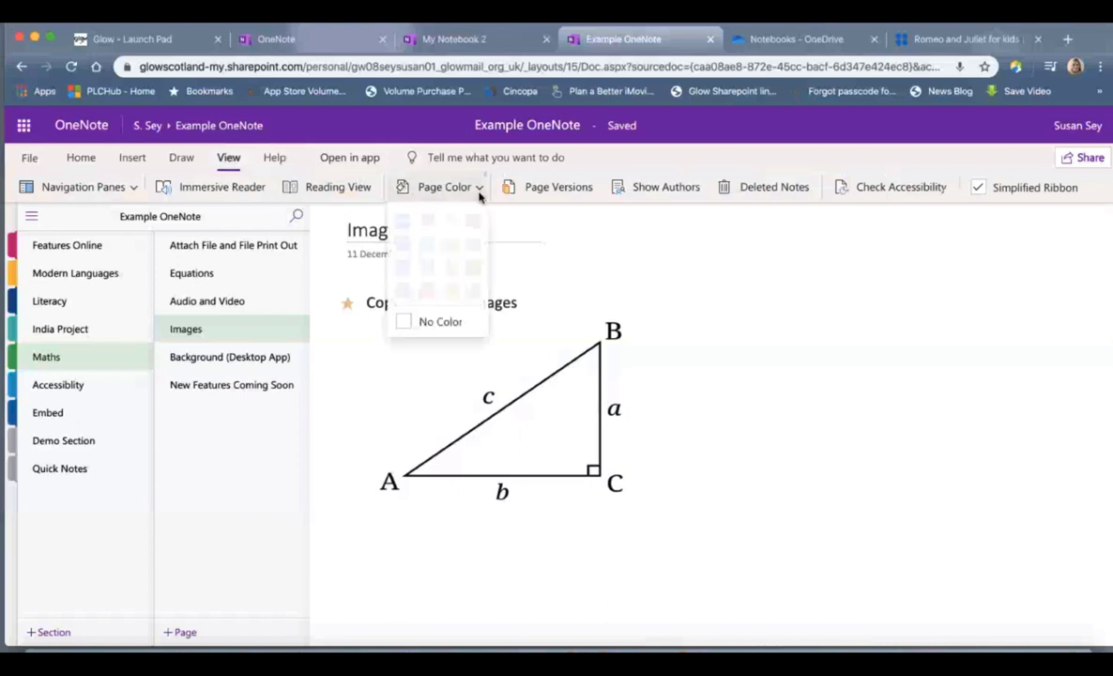
pyautogui.click(448, 223)
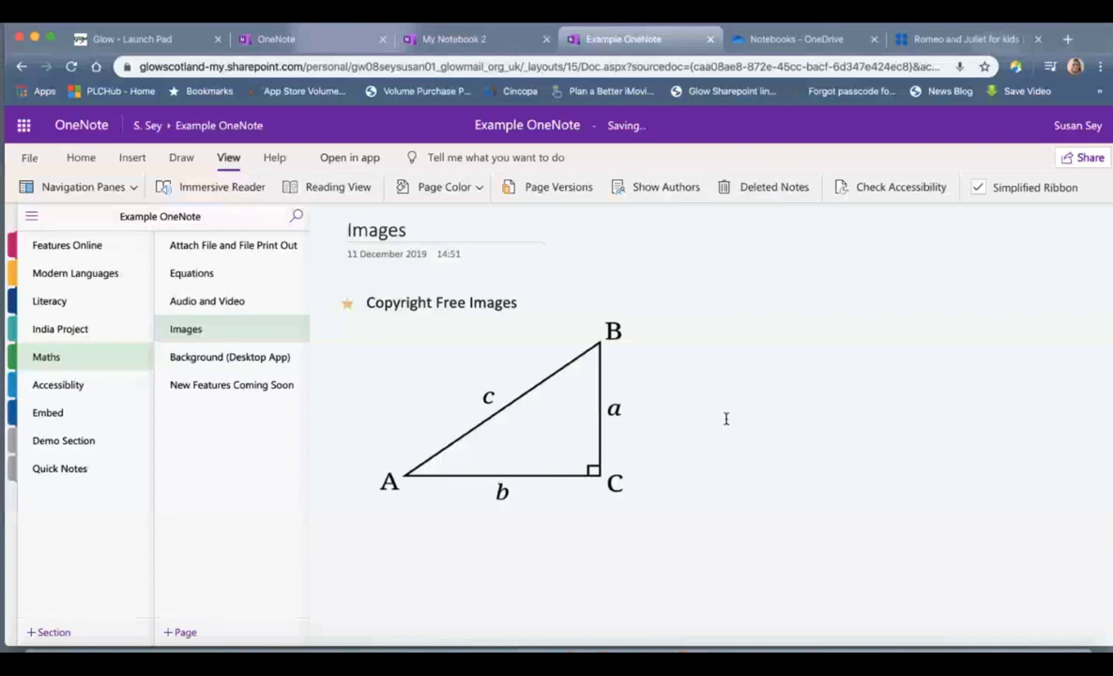
pyautogui.click(279, 360)
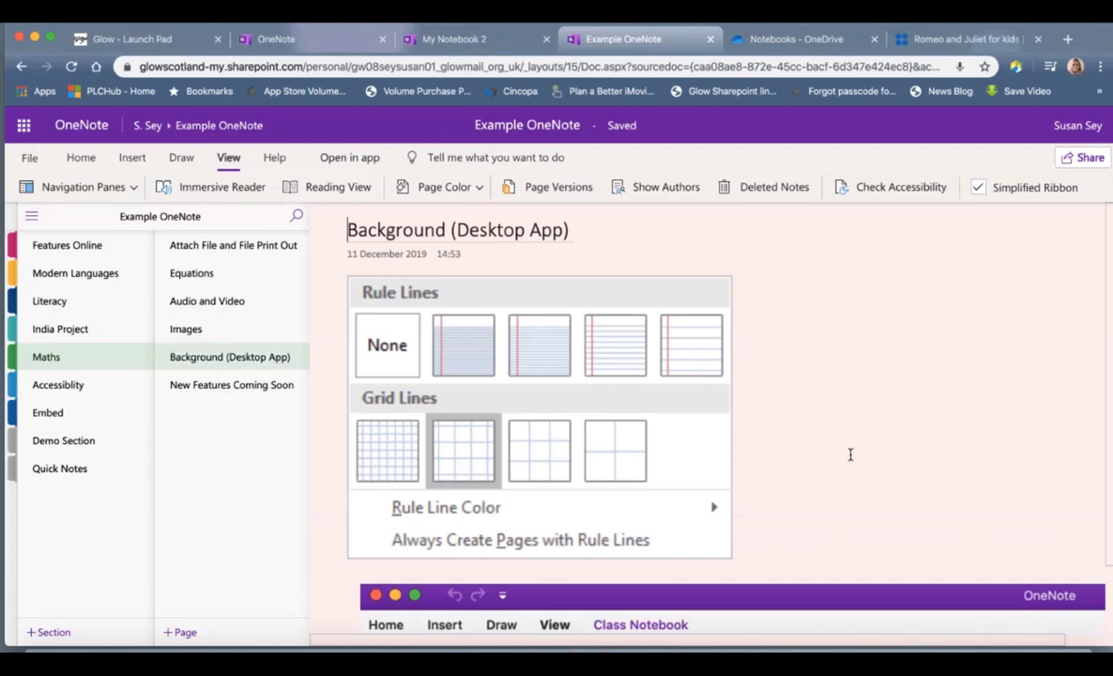
# Step: Scroll the Background page down to the desktop OneNote ribbon screenshot
pyautogui.scroll(-3, 850, 454)
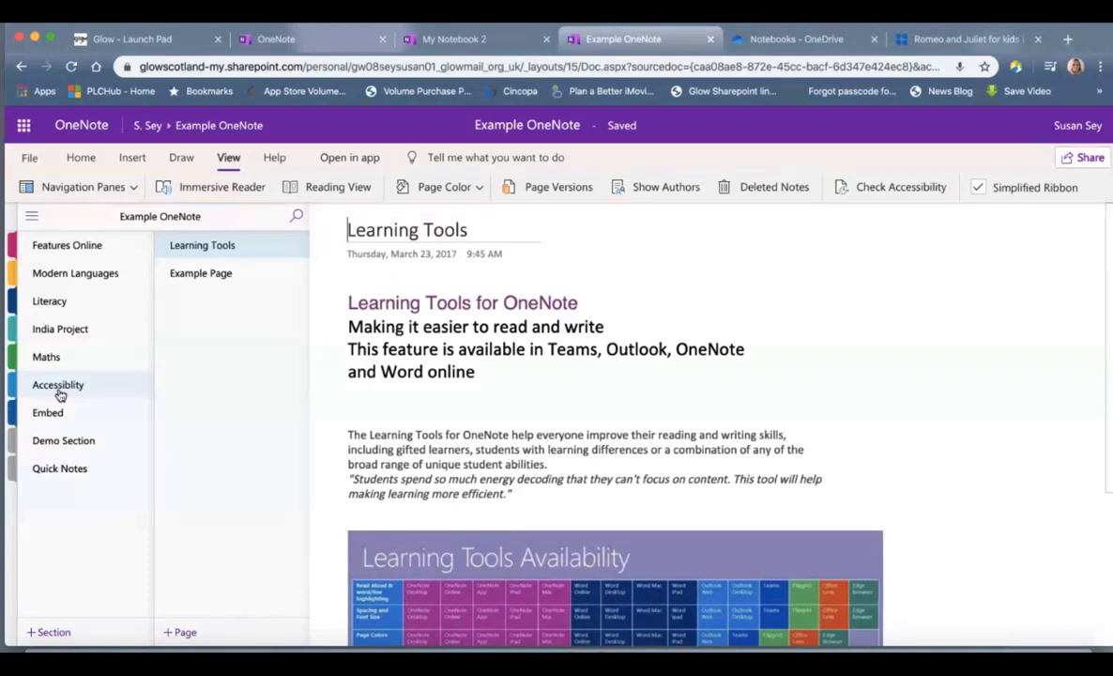
# Step: Show the Accessibility section's tessellation Example Page in Immersive Reader
pyautogui.click(59, 392)
pyautogui.click(234, 274)
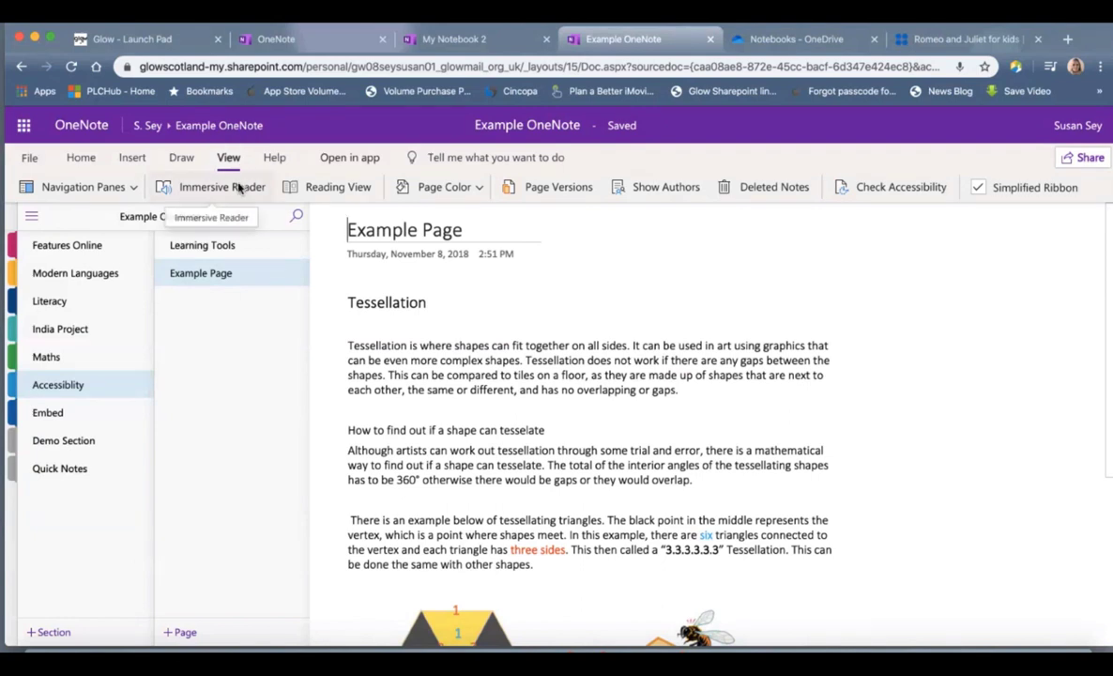
pyautogui.click(239, 188)
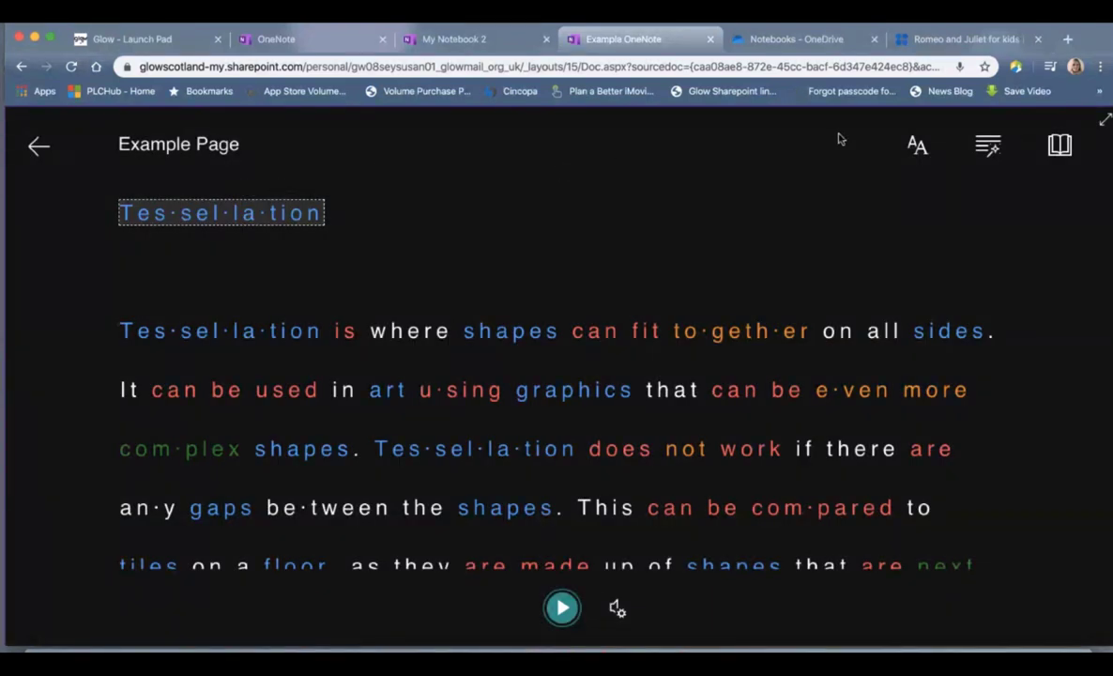
# Step: In Text Preferences, try the Light reader theme and switch back to Dark
pyautogui.click(921, 152)
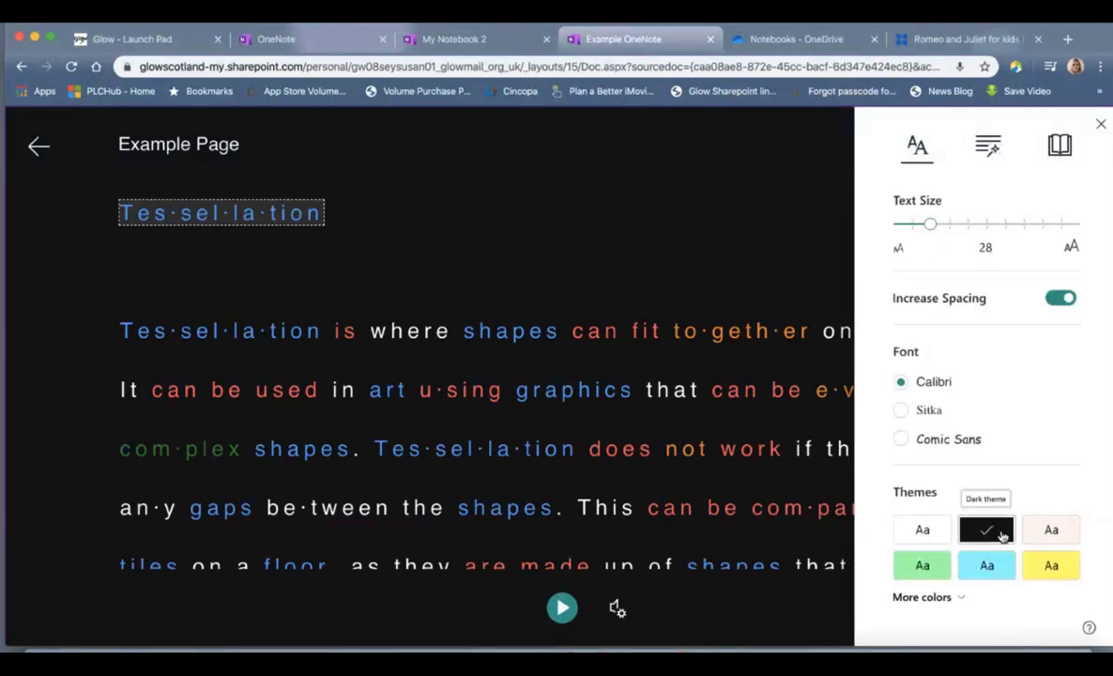
pyautogui.click(947, 538)
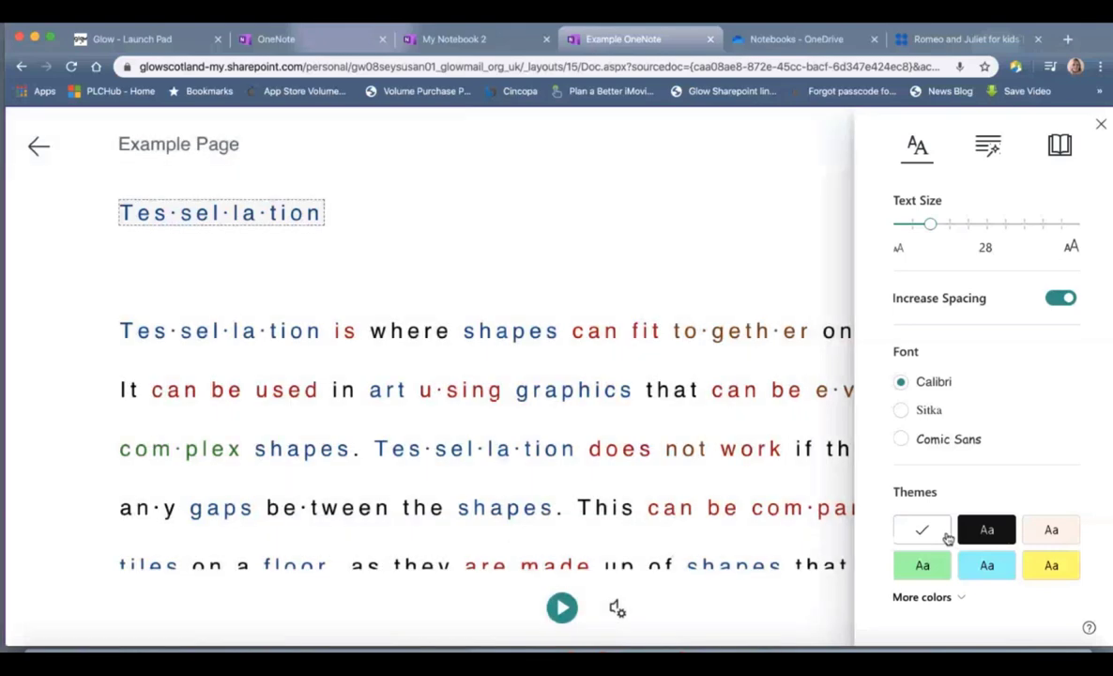
pyautogui.click(984, 539)
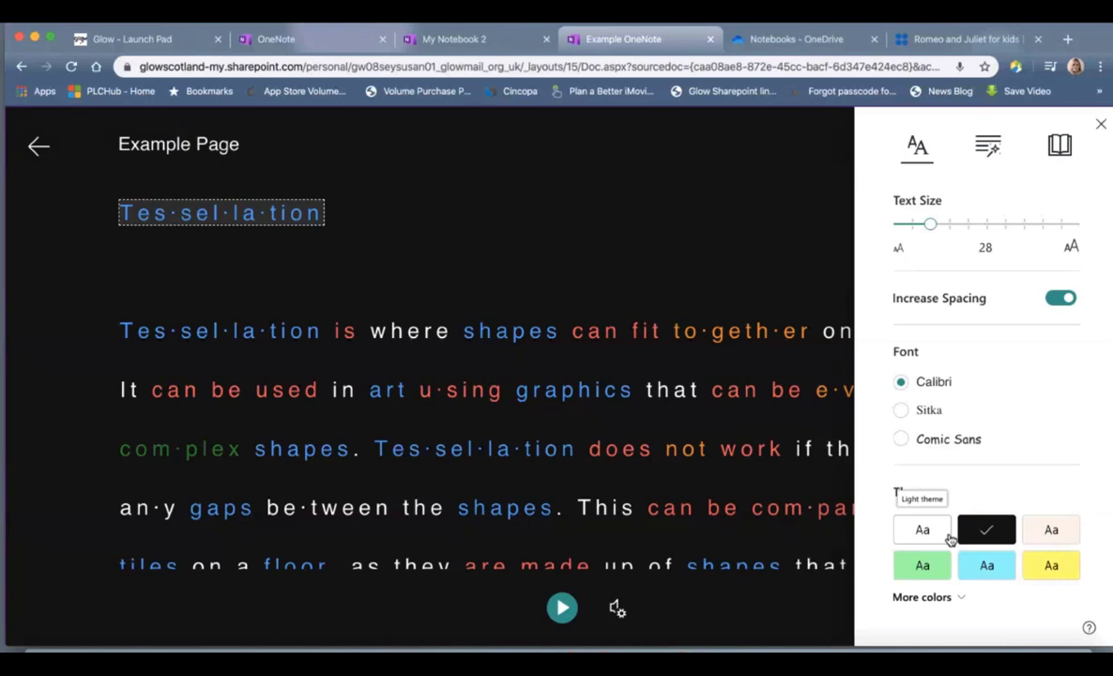
pyautogui.scroll(-1, 949, 540)
# Step: Try the lavender, pink and yellow themes under More colors, then return to Dark
pyautogui.click(959, 532)
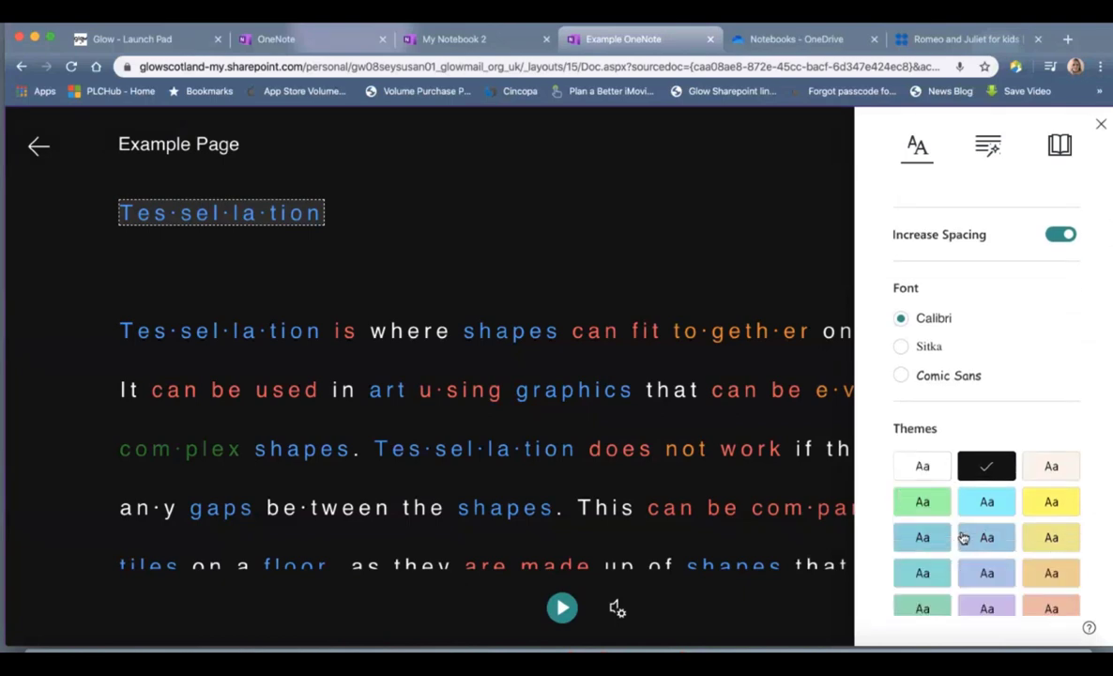
pyautogui.scroll(-1, 962, 535)
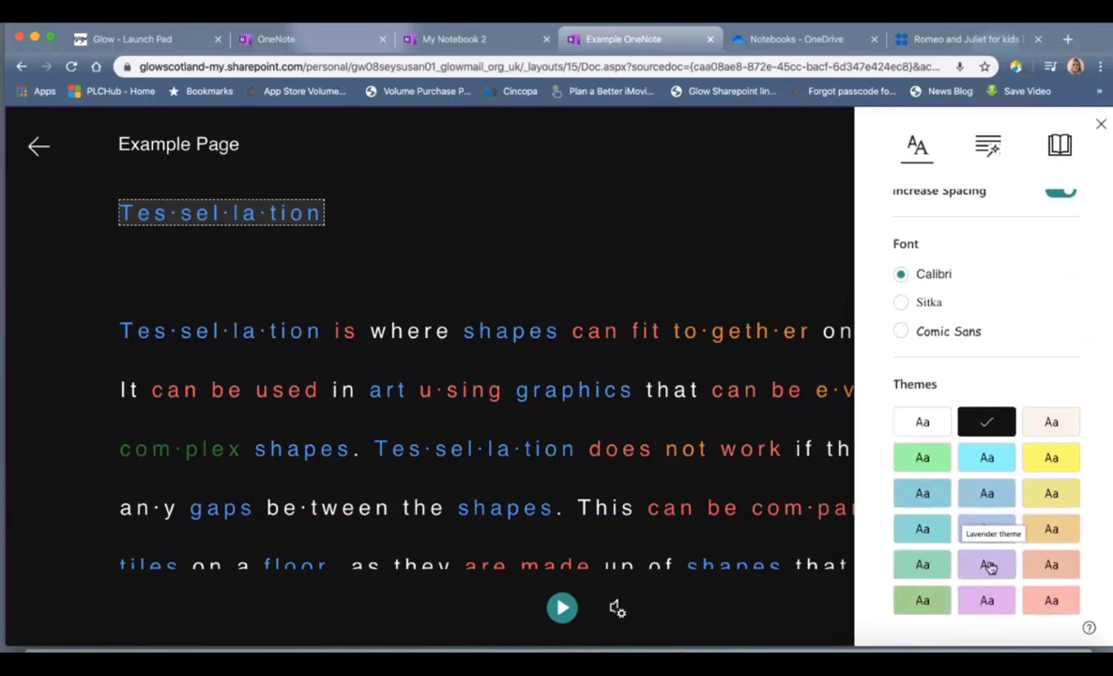
pyautogui.click(989, 566)
pyautogui.click(987, 599)
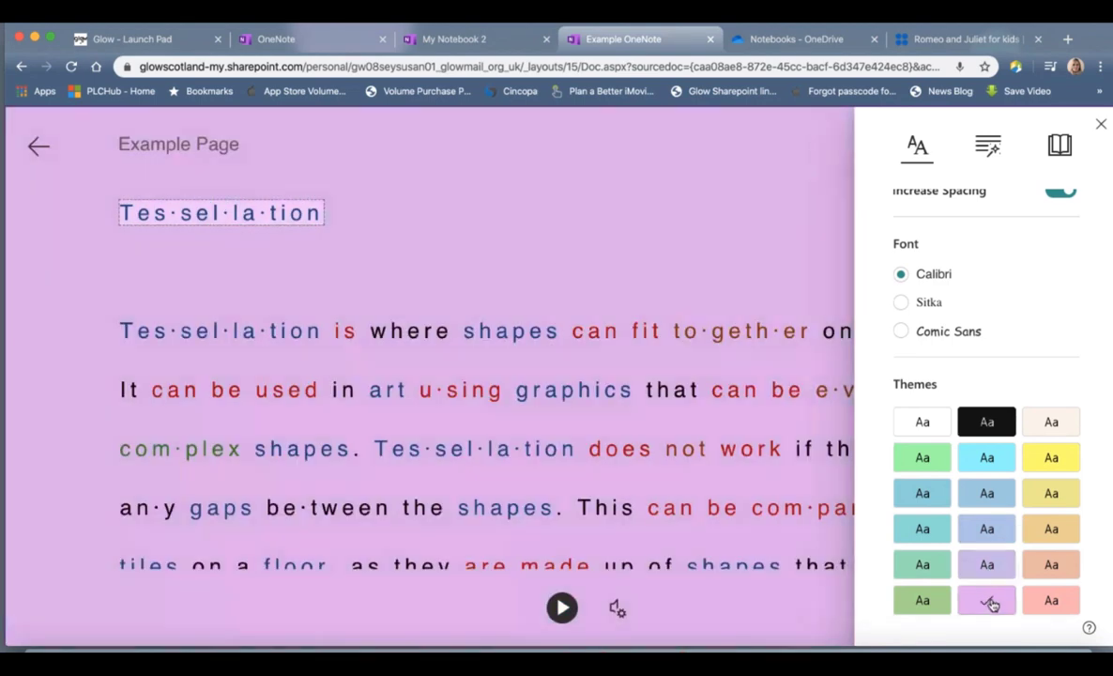
pyautogui.click(1059, 464)
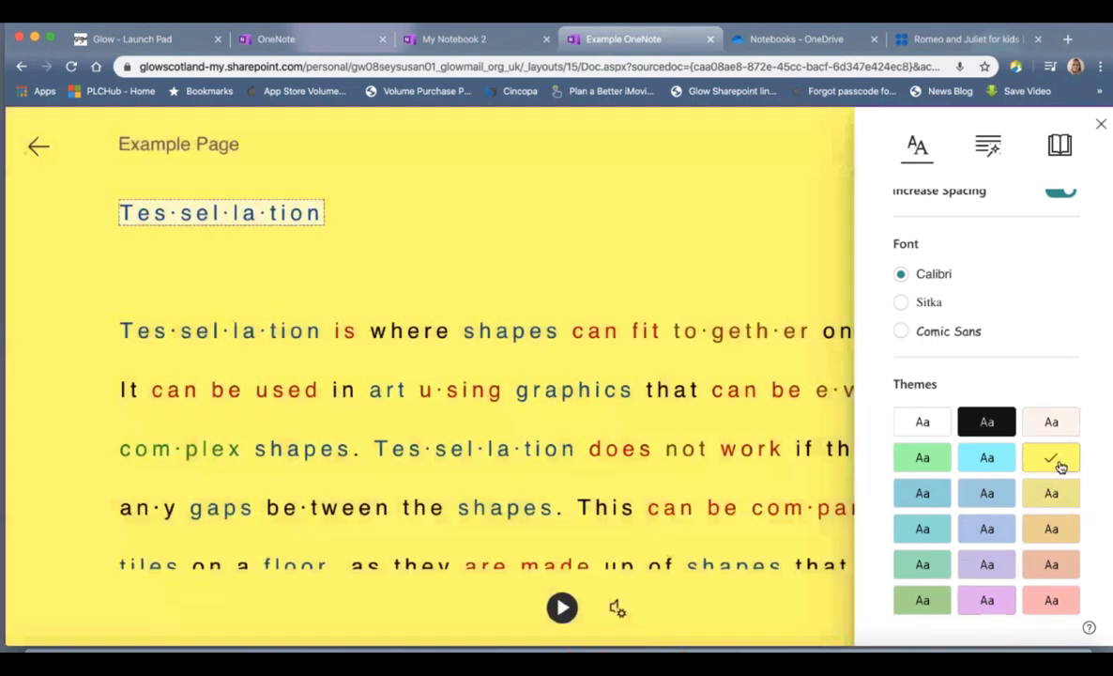
pyautogui.click(988, 422)
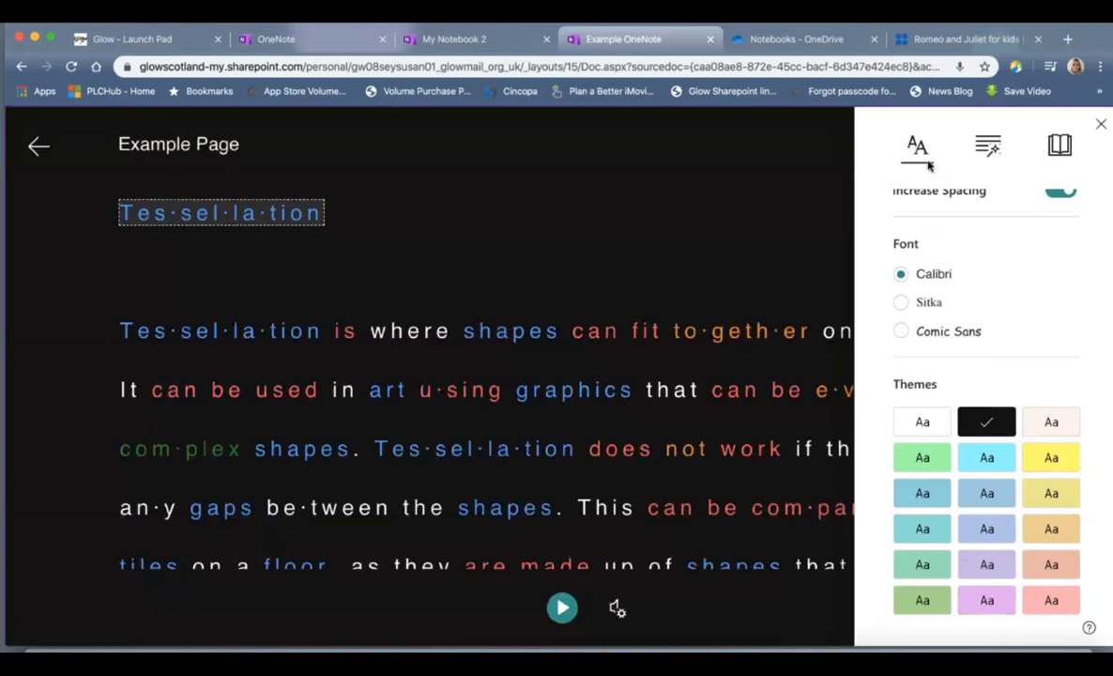
# Step: Show the syllable and parts-of-speech grammar options
pyautogui.scroll(3, 986, 249)
pyautogui.scroll(-3, 1012, 415)
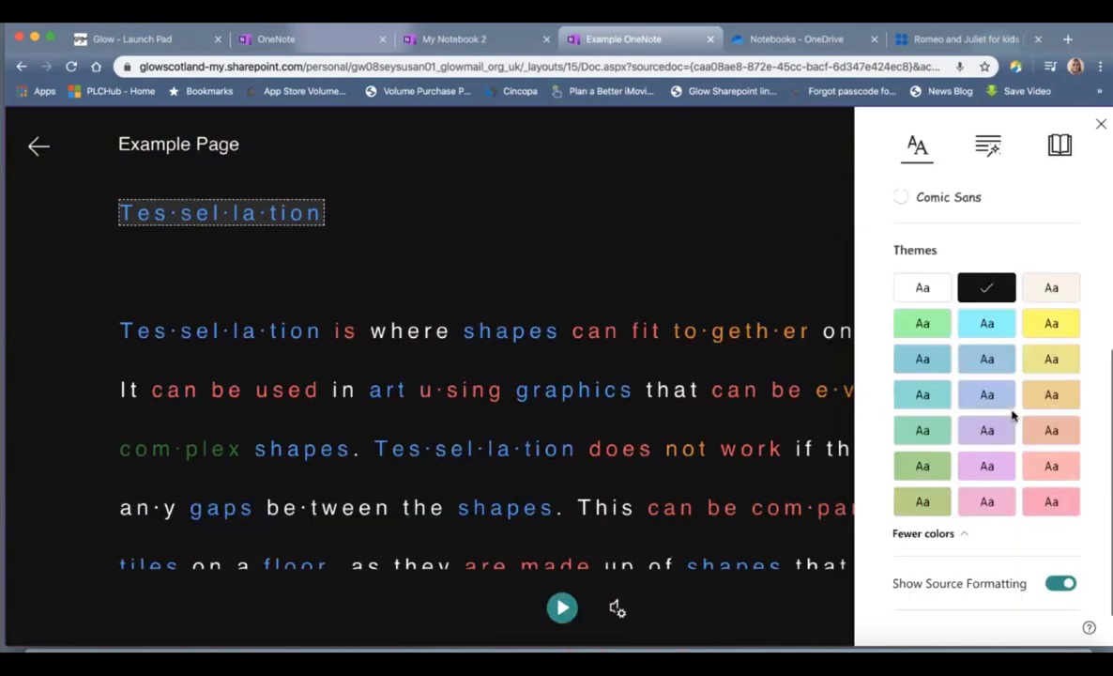
pyautogui.click(990, 152)
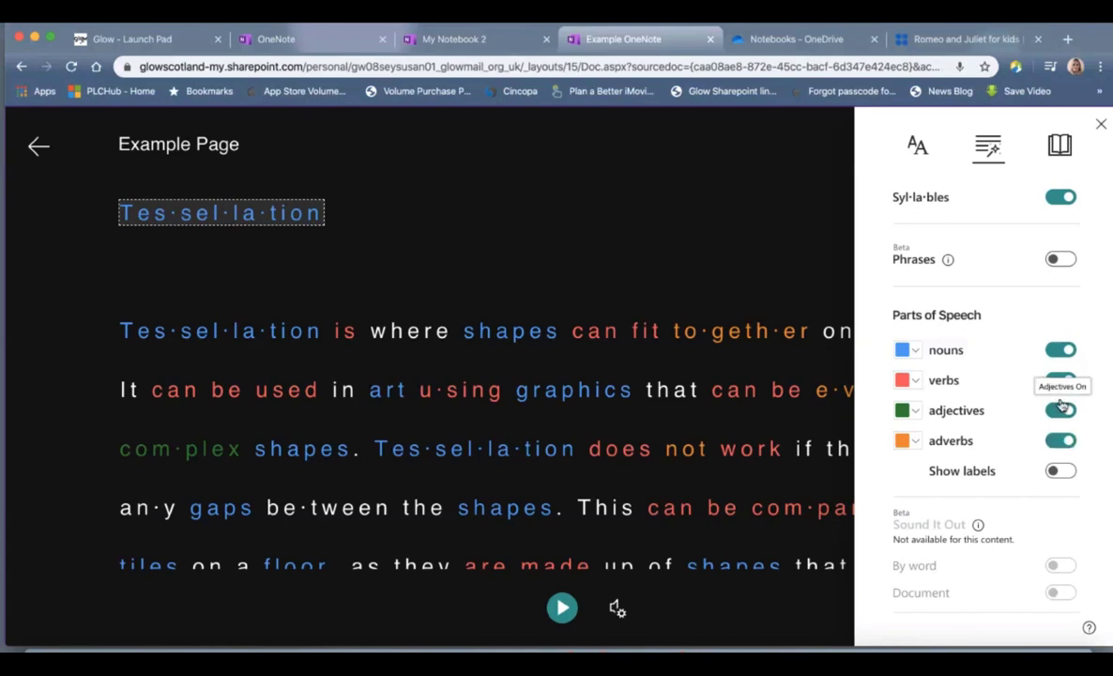
# Step: View picture dictionary images for 'shapes' and browse the translation language list
pyautogui.click(1060, 150)
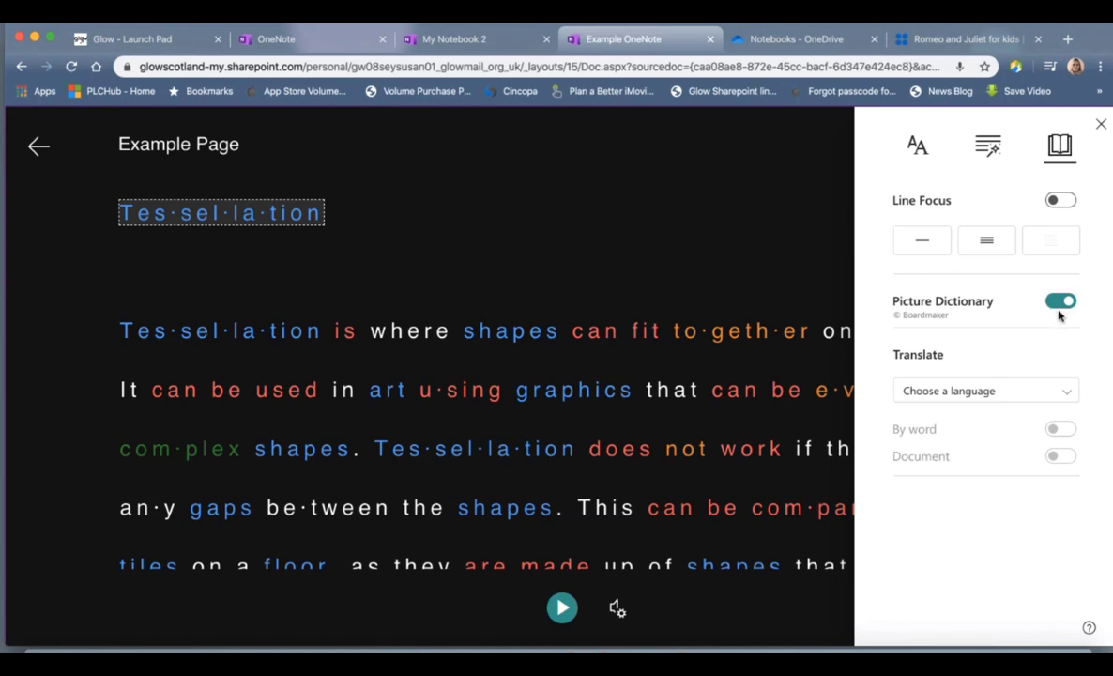
pyautogui.click(517, 333)
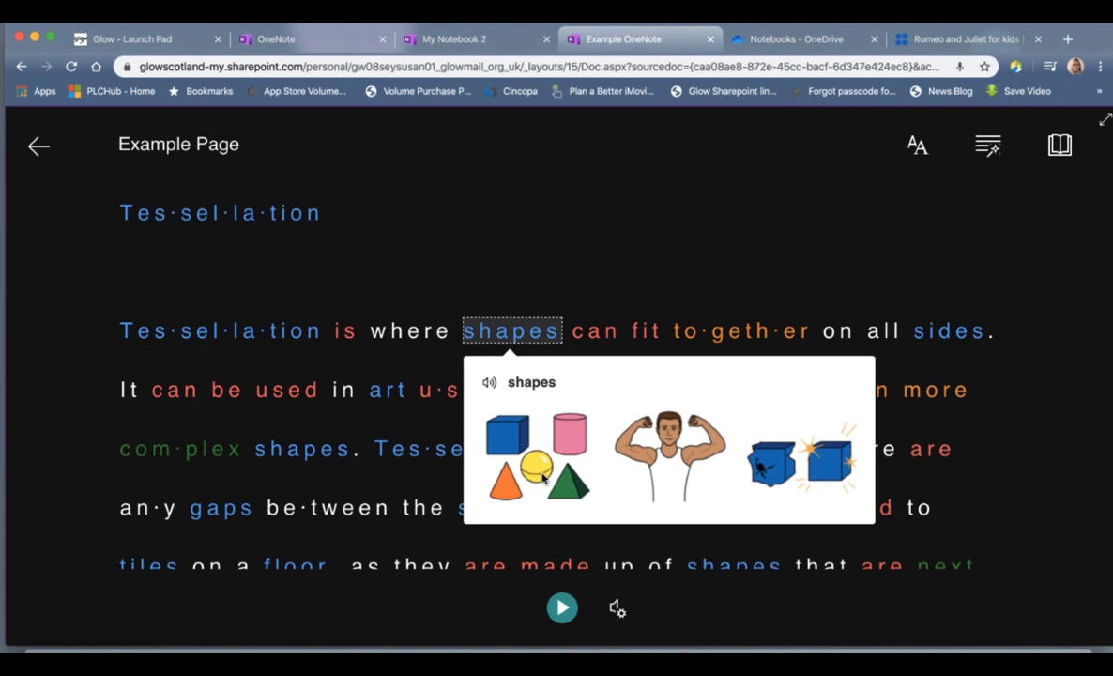
pyautogui.click(1058, 146)
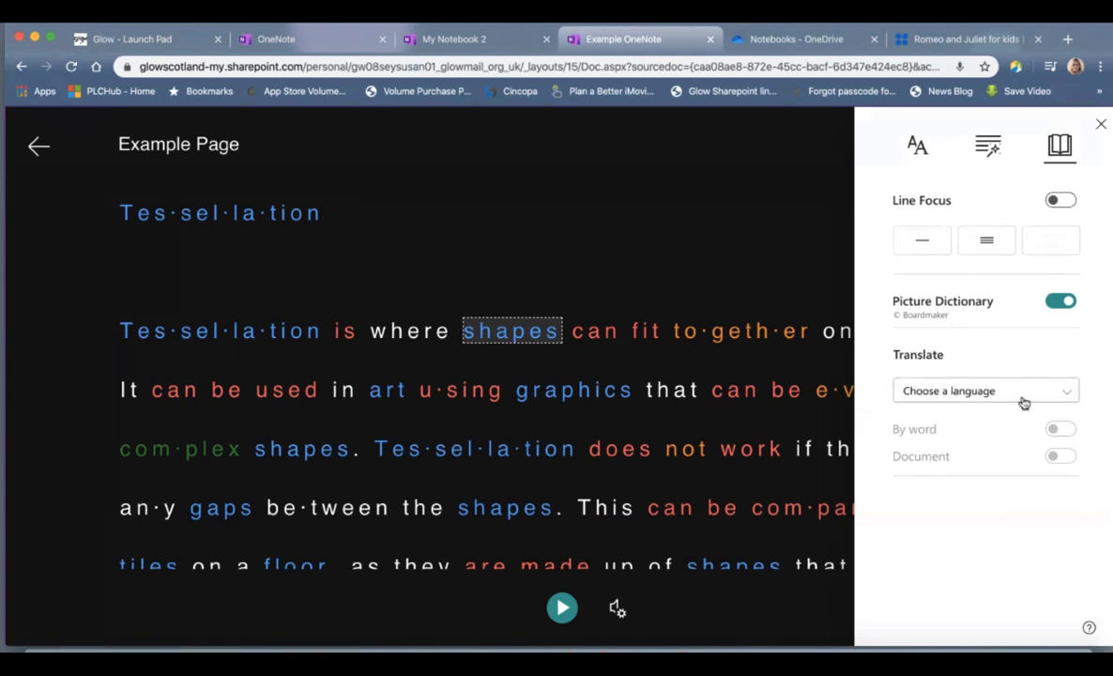
pyautogui.click(1063, 395)
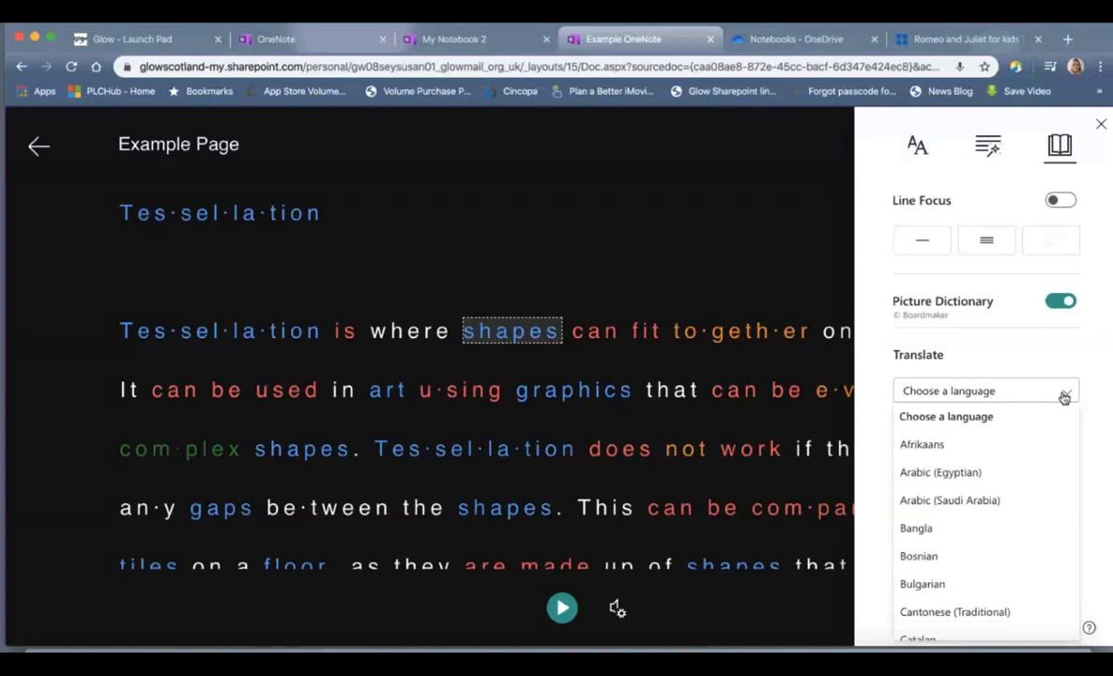
# Step: Close the reading preferences and read the text aloud, pausing after the first sentence
pyautogui.click(1102, 126)
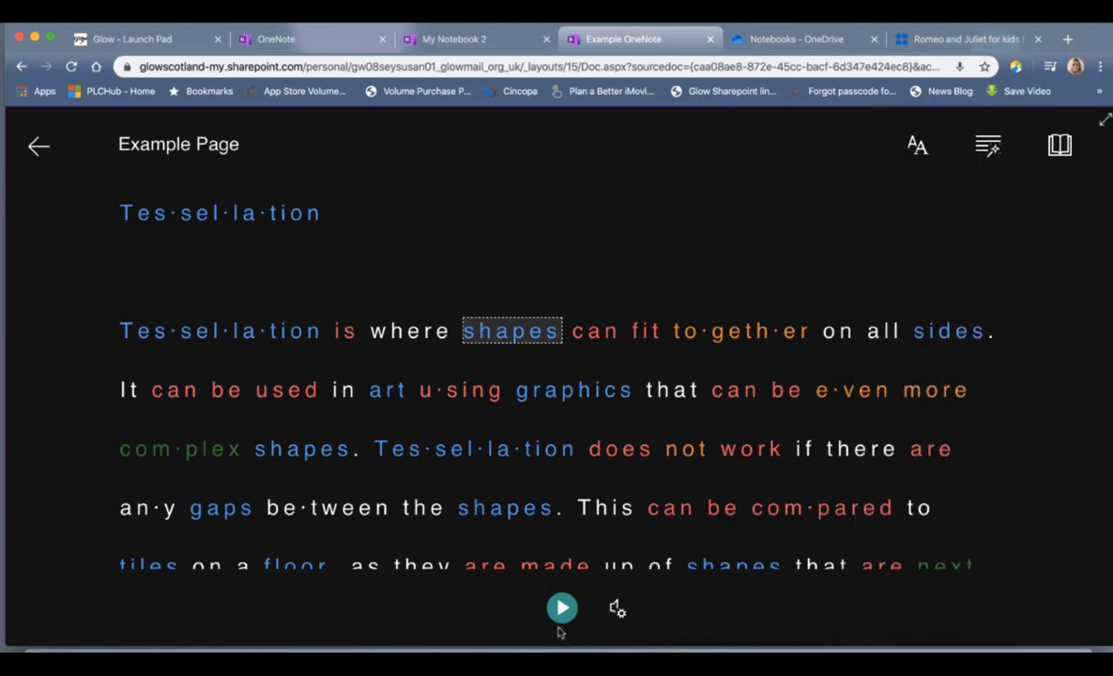
pyautogui.click(563, 608)
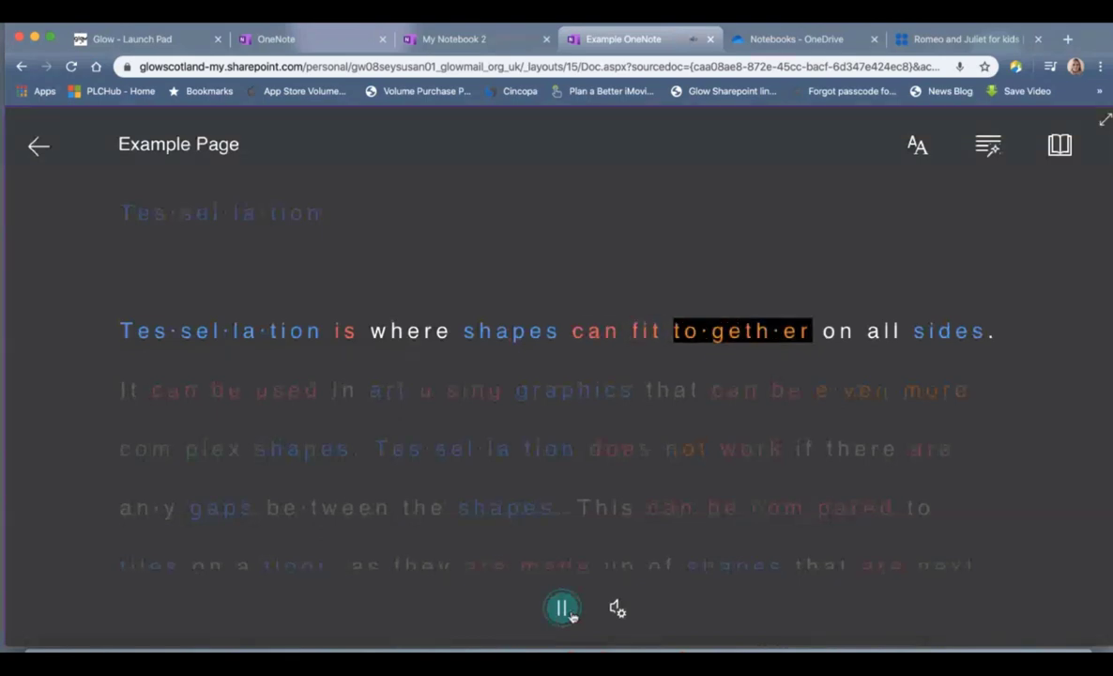
pyautogui.click(566, 610)
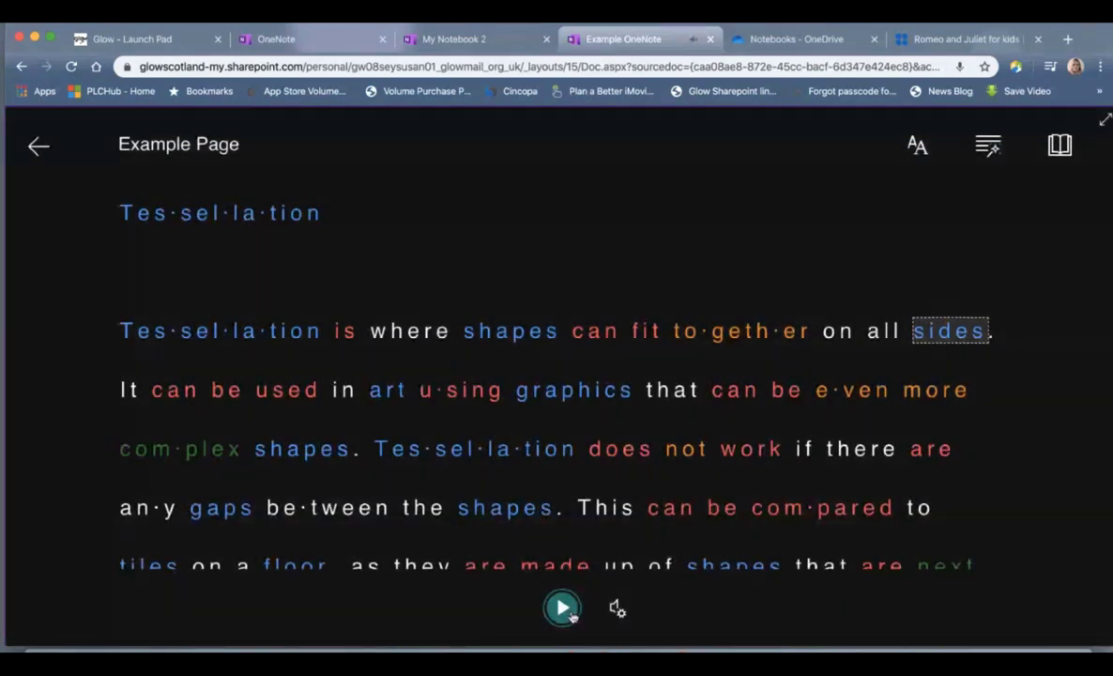
# Step: Exit Immersive Reader, scroll through the App Quiz form, and open the Sway page
pyautogui.click(37, 149)
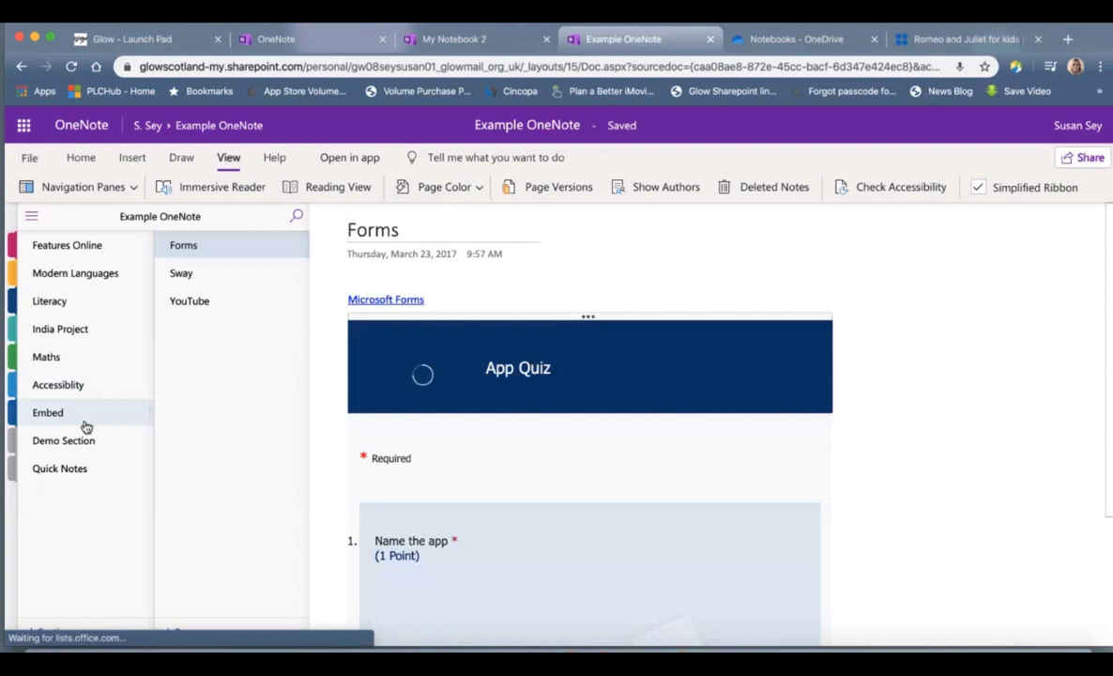
pyautogui.scroll(-5, 579, 455)
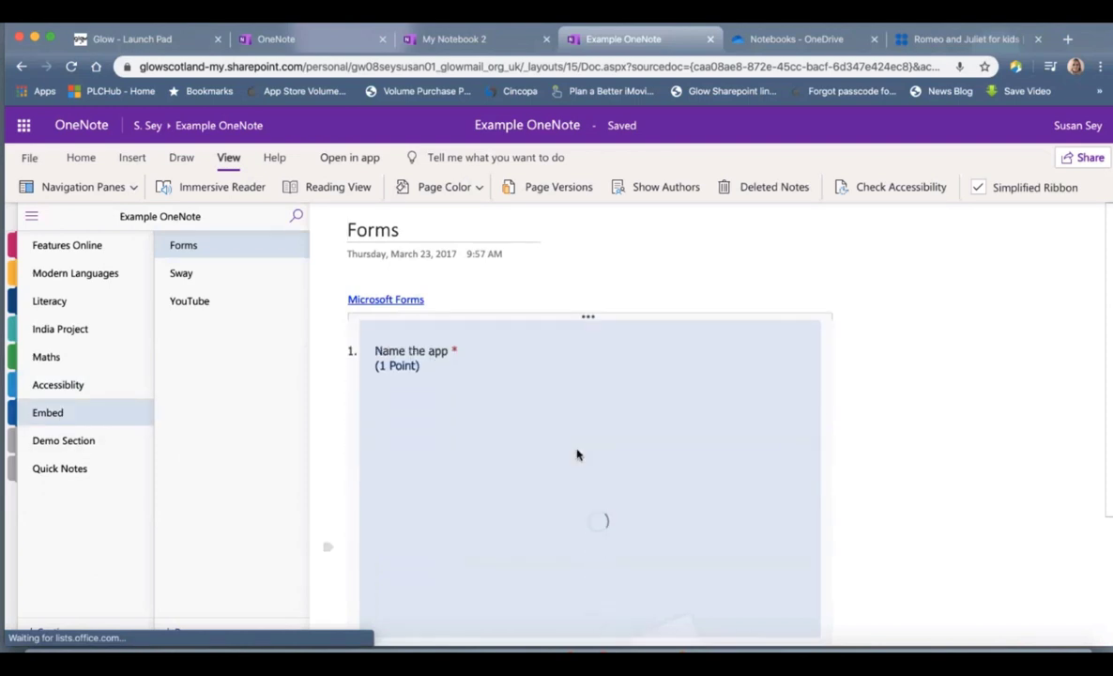
pyautogui.scroll(-10, 578, 454)
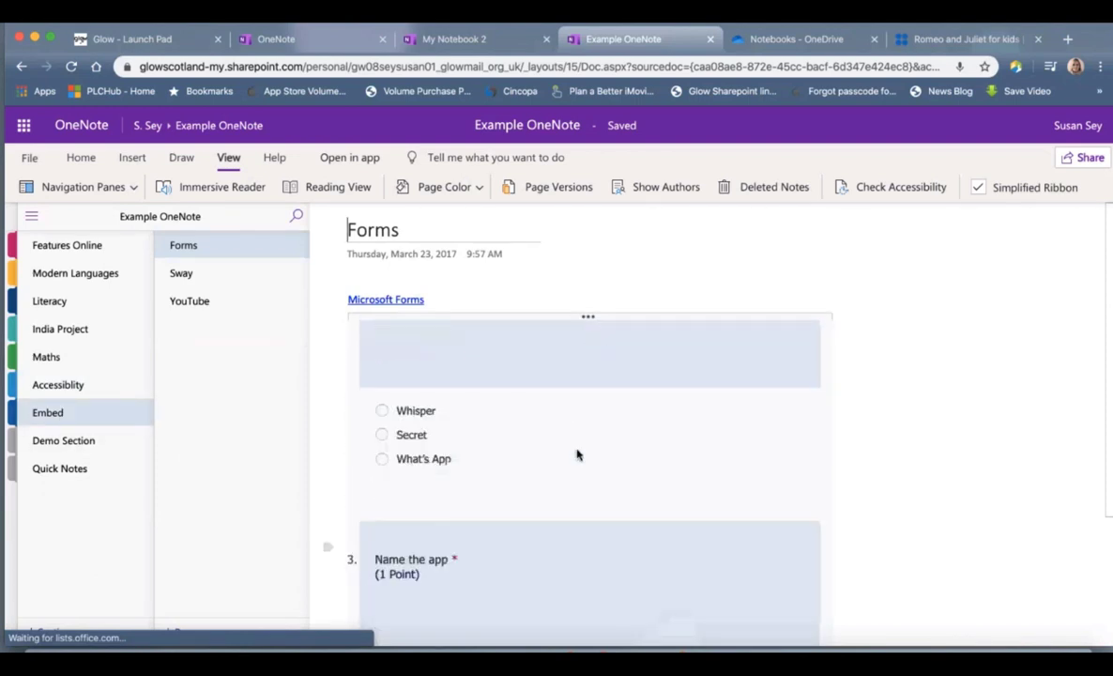
pyautogui.scroll(15, 577, 454)
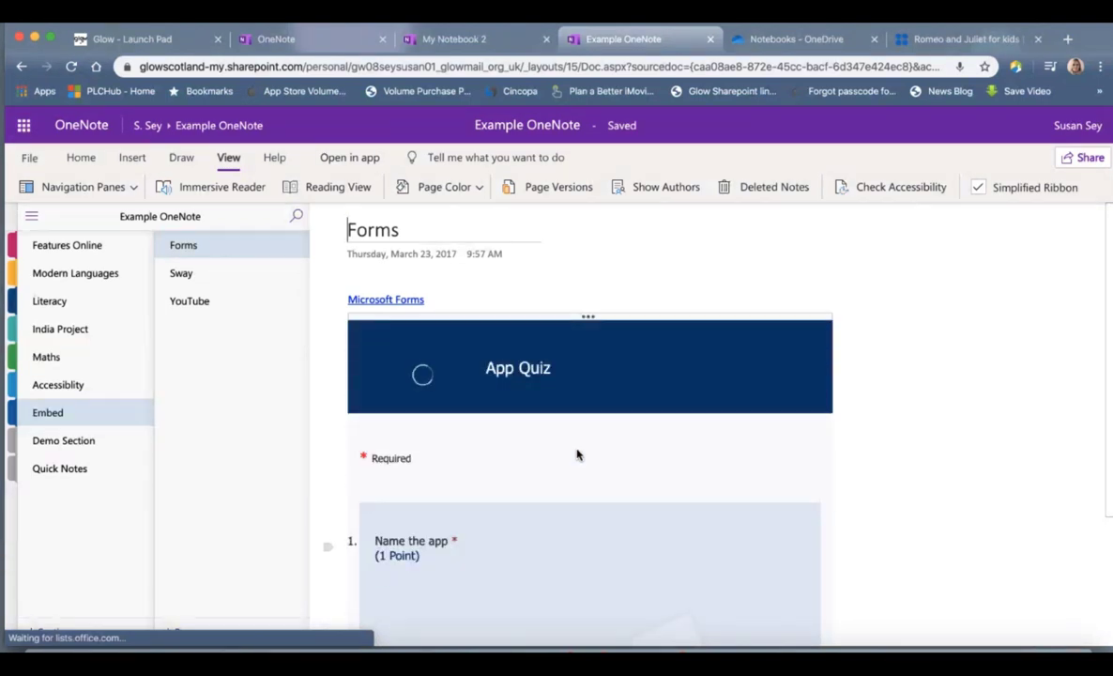
pyautogui.click(228, 277)
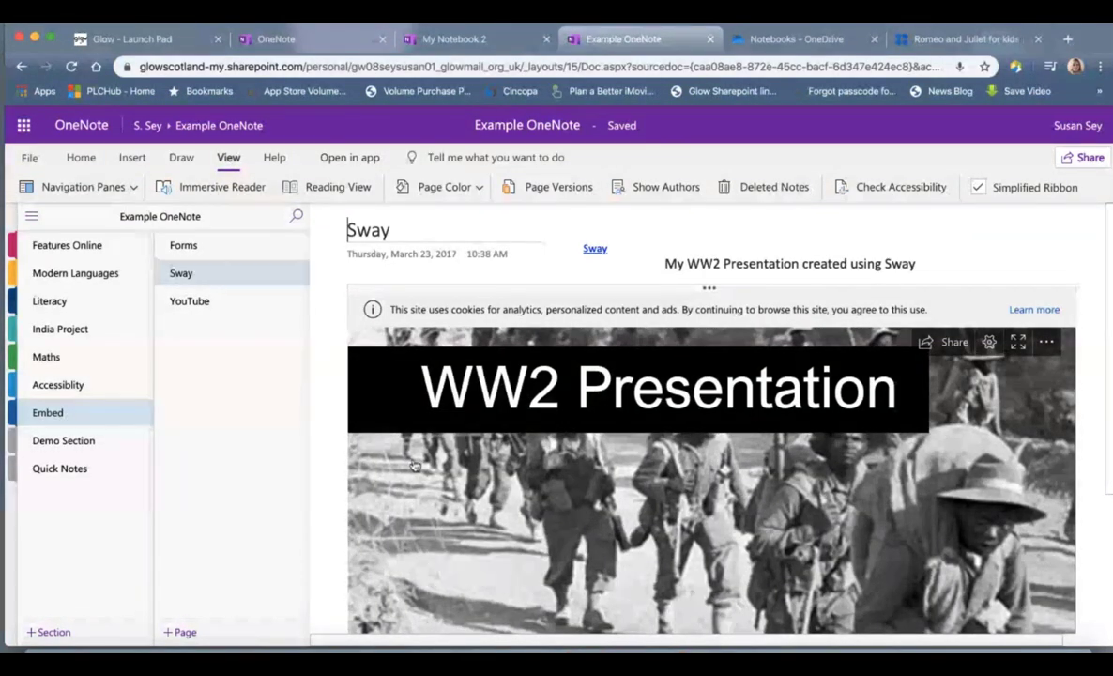
# Step: Scroll through the embedded WW2 Presentation Sway, dismissing the View more tip
pyautogui.scroll(-5, 682, 484)
pyautogui.scroll(-5, 681, 483)
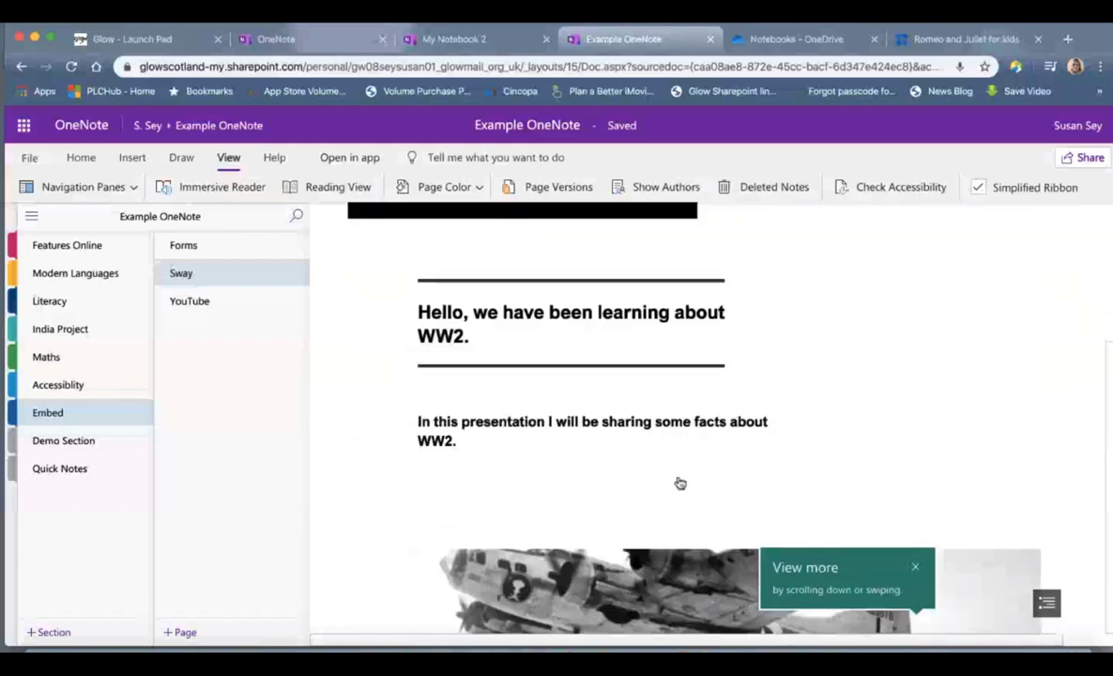
pyautogui.scroll(-2, 681, 483)
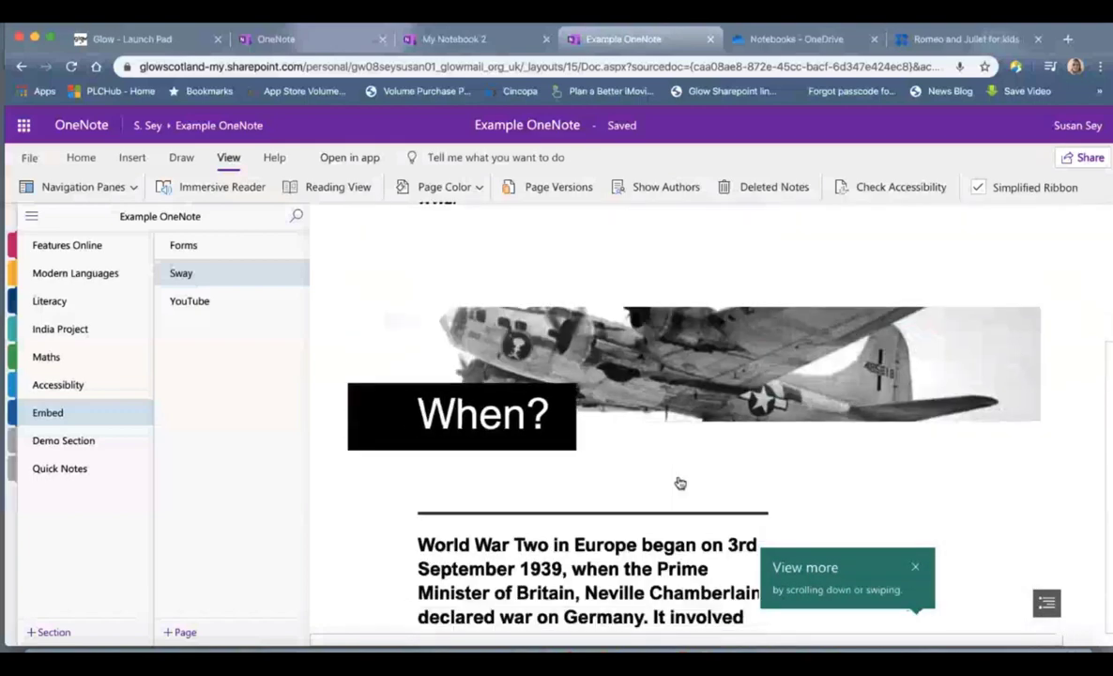
pyautogui.scroll(-10, 681, 484)
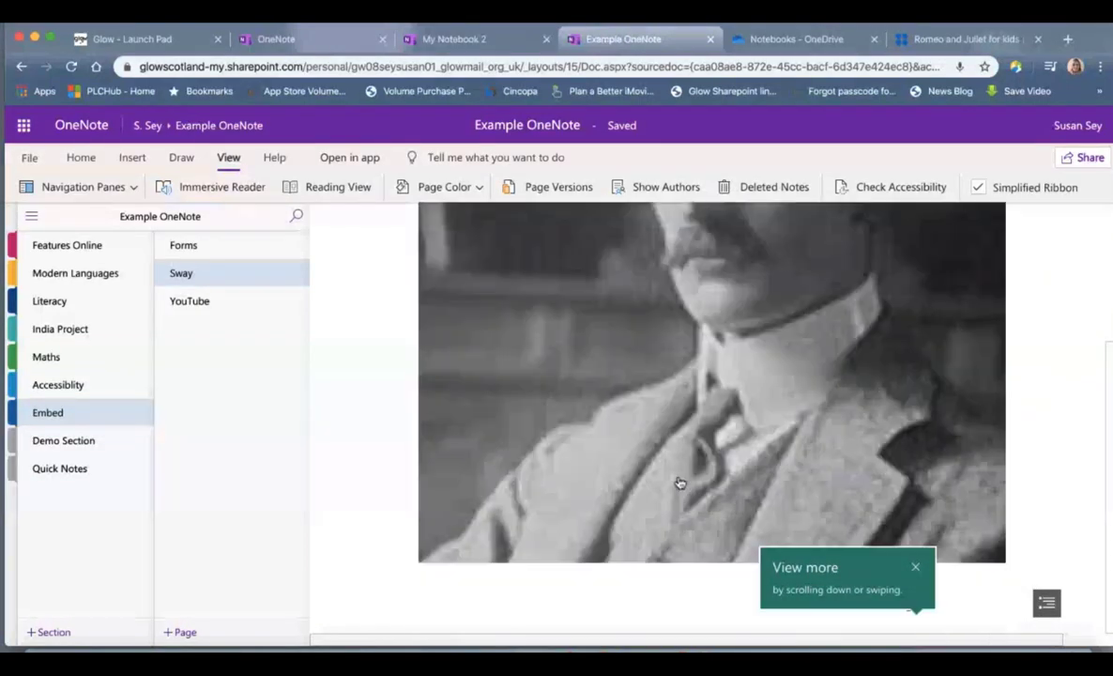
pyautogui.scroll(-5, 680, 484)
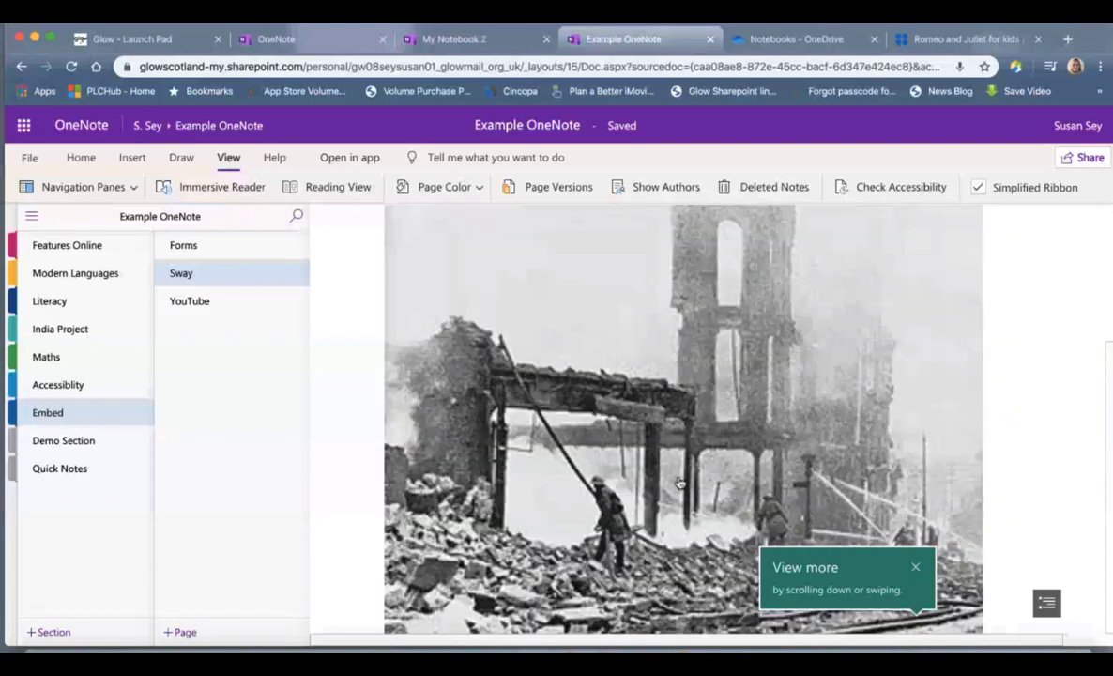
pyautogui.scroll(-3, 680, 483)
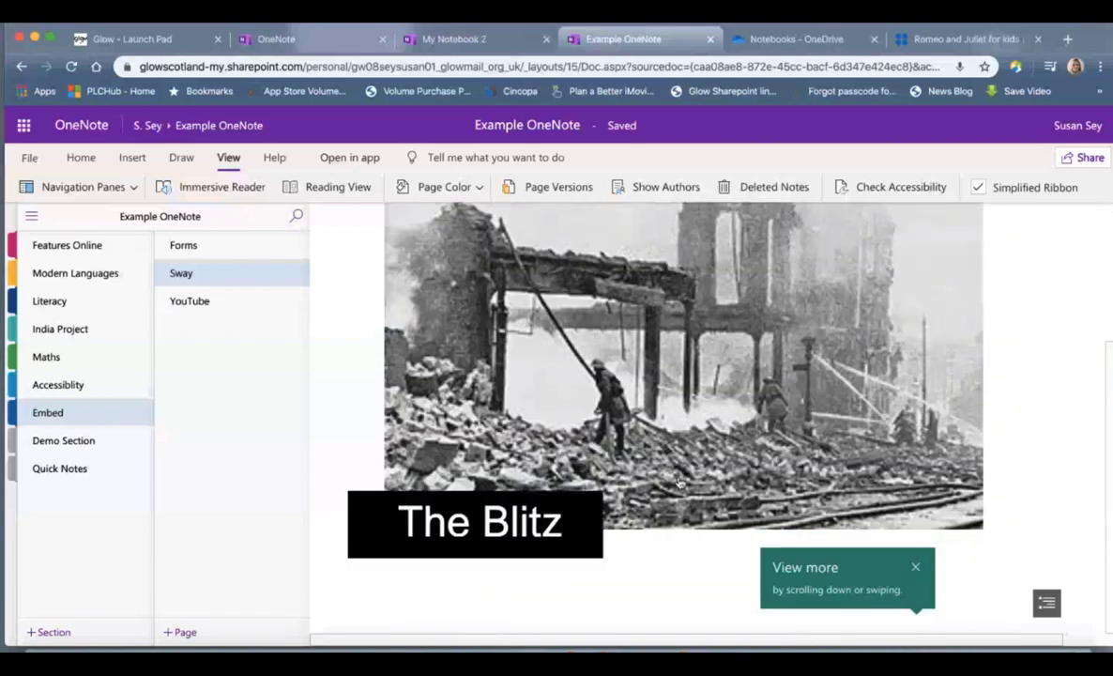
pyautogui.click(915, 567)
pyautogui.scroll(15, 901, 516)
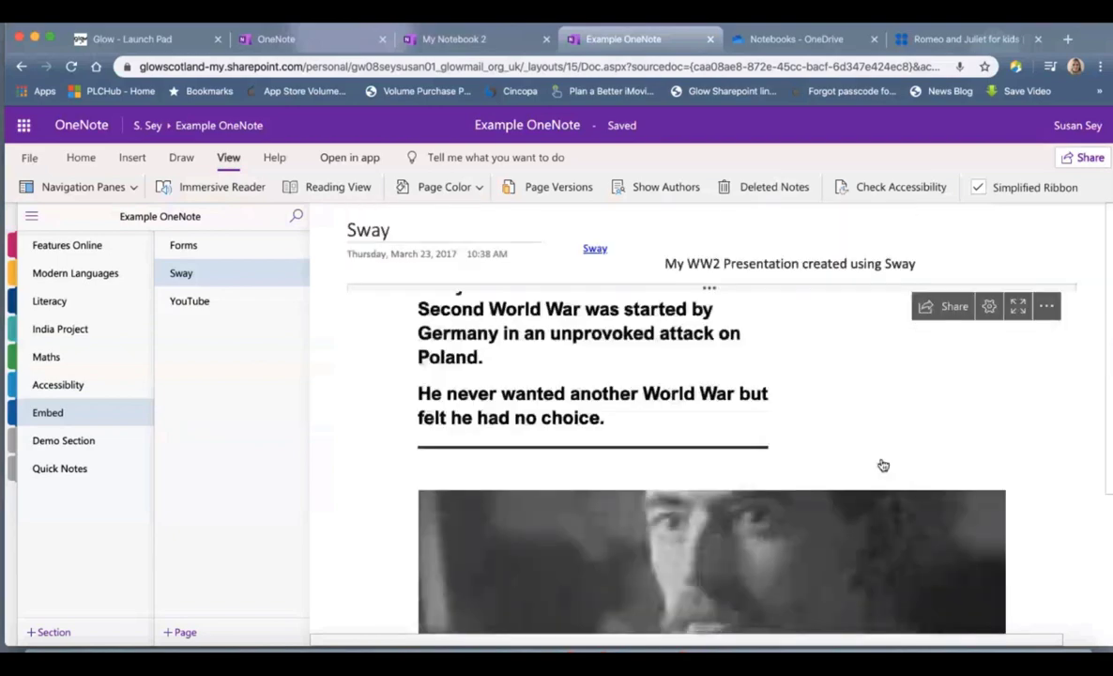
pyautogui.scroll(5, 882, 464)
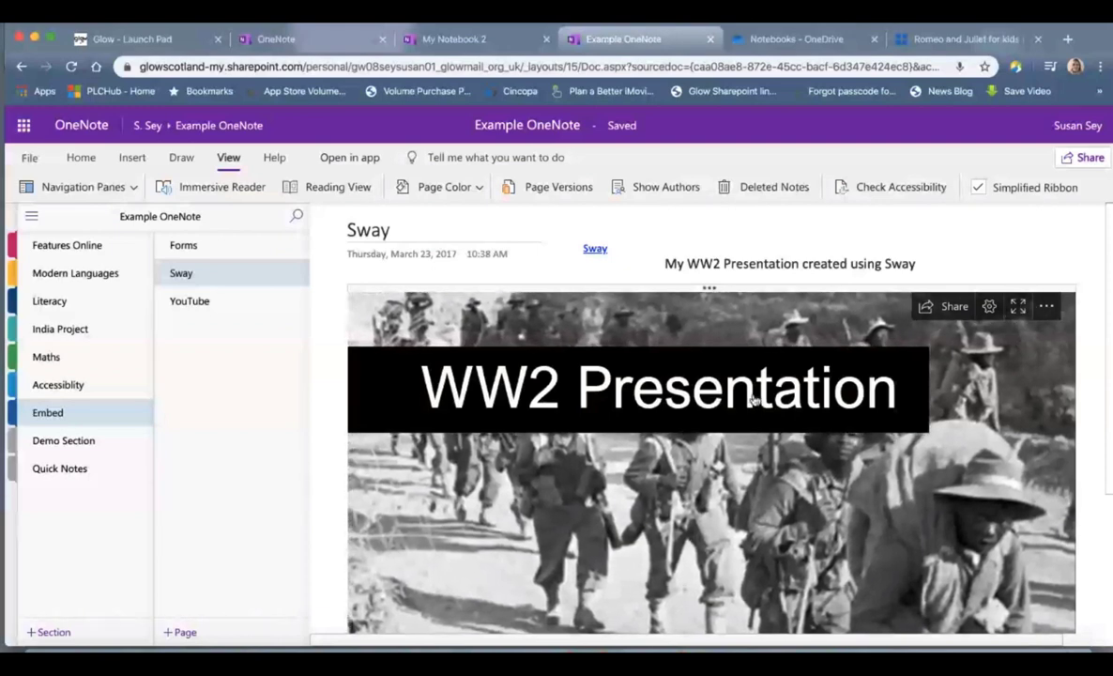
# Step: Open the Huntly Castle Minecraft Edition YouTube page, then minimize the browser to the desktop
pyautogui.click(231, 308)
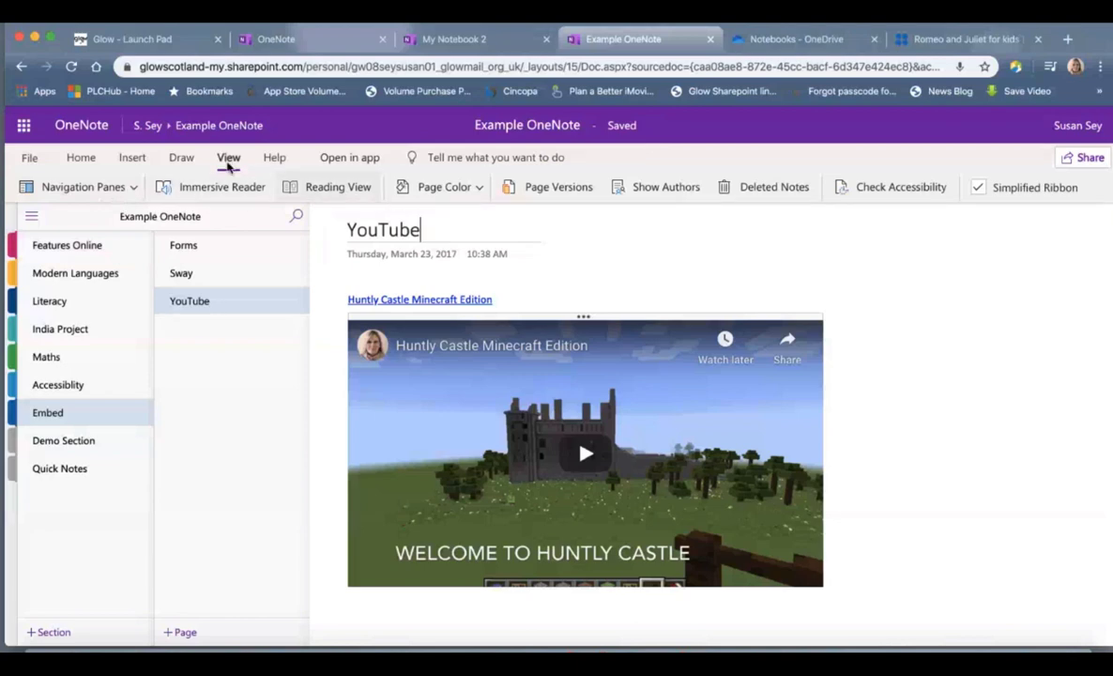
pyautogui.click(30, 158)
pyautogui.click(35, 153)
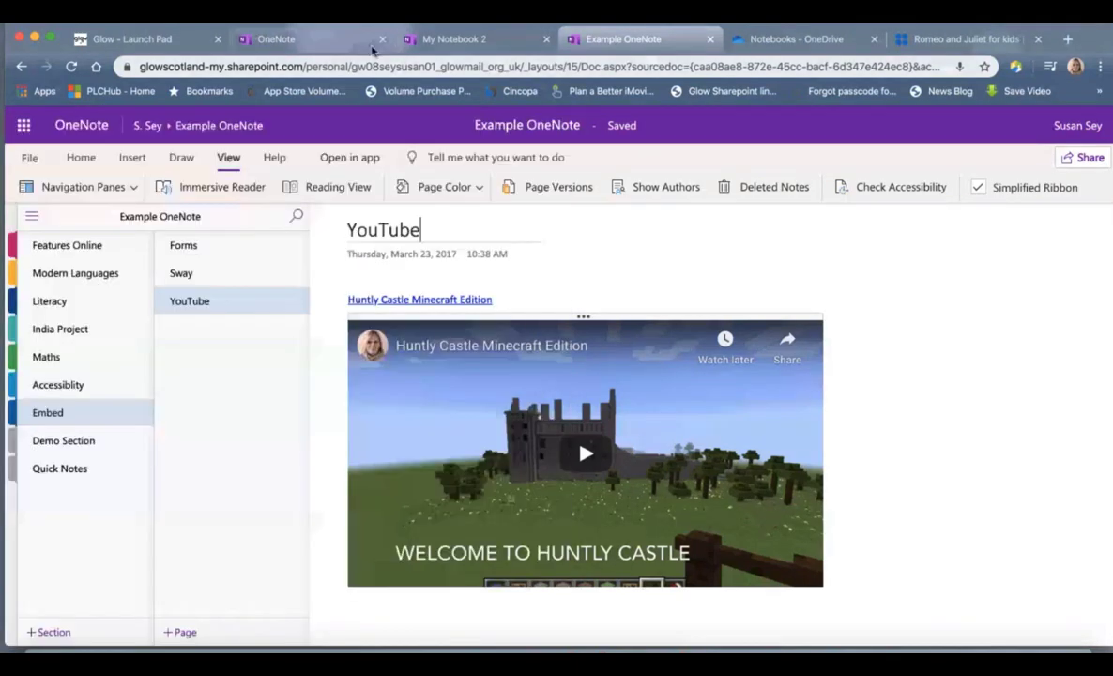
pyautogui.click(36, 38)
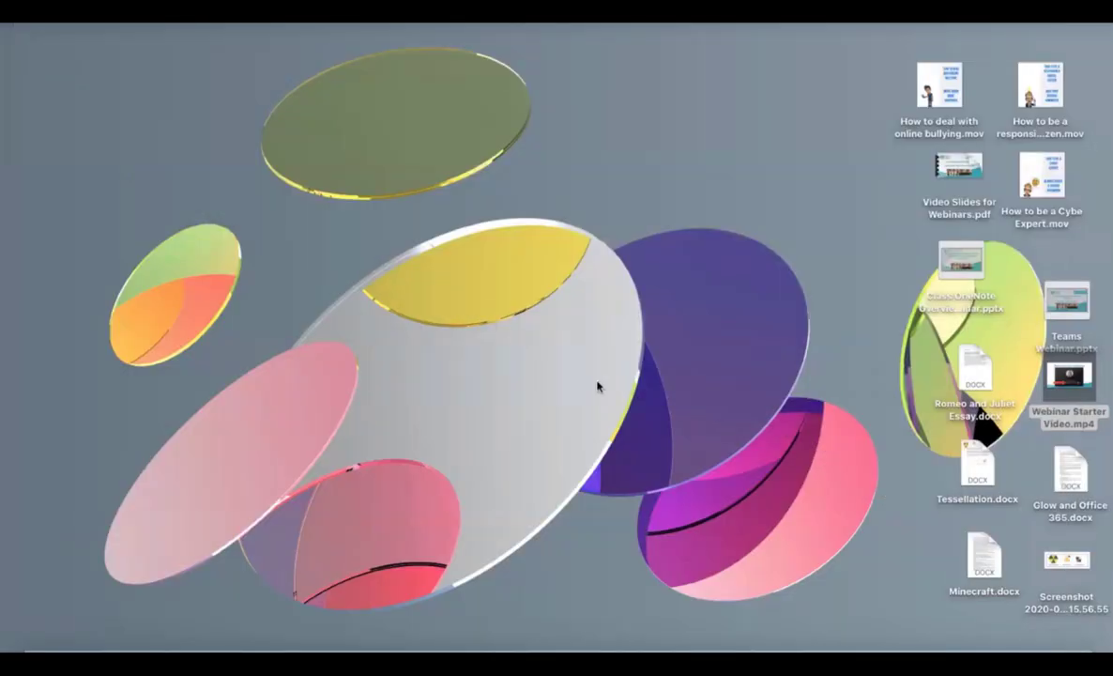
# Step: Bring PowerPoint forward and run the slide show, settling on the OneNote Live Demo slide
pyautogui.click(647, 648)
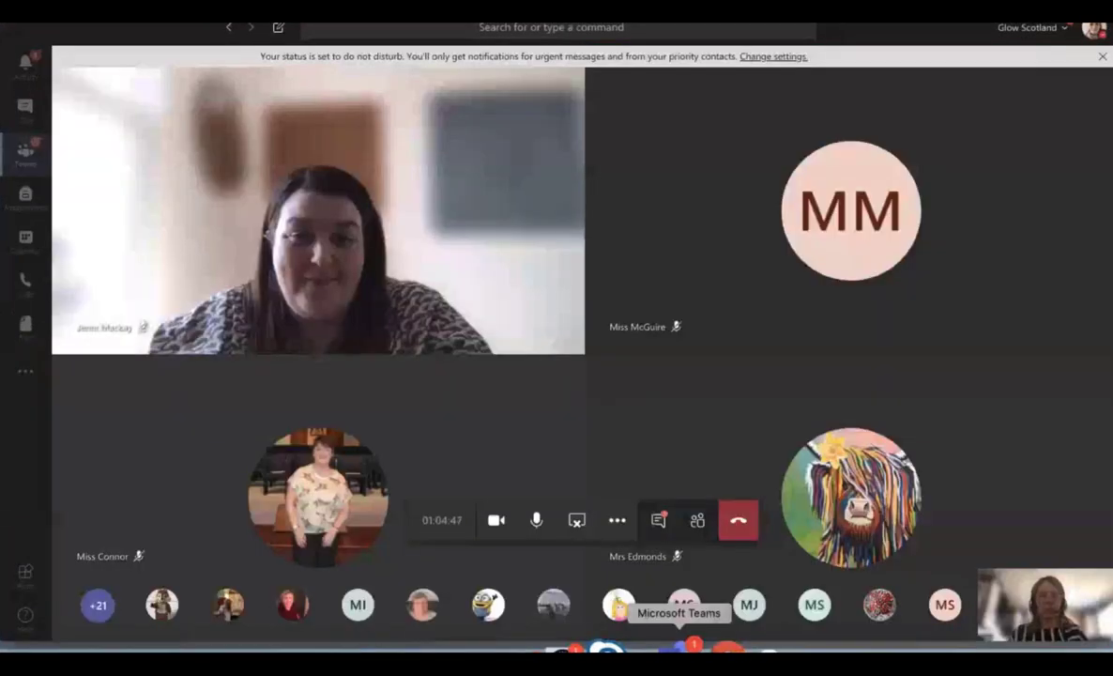
pyautogui.click(783, 648)
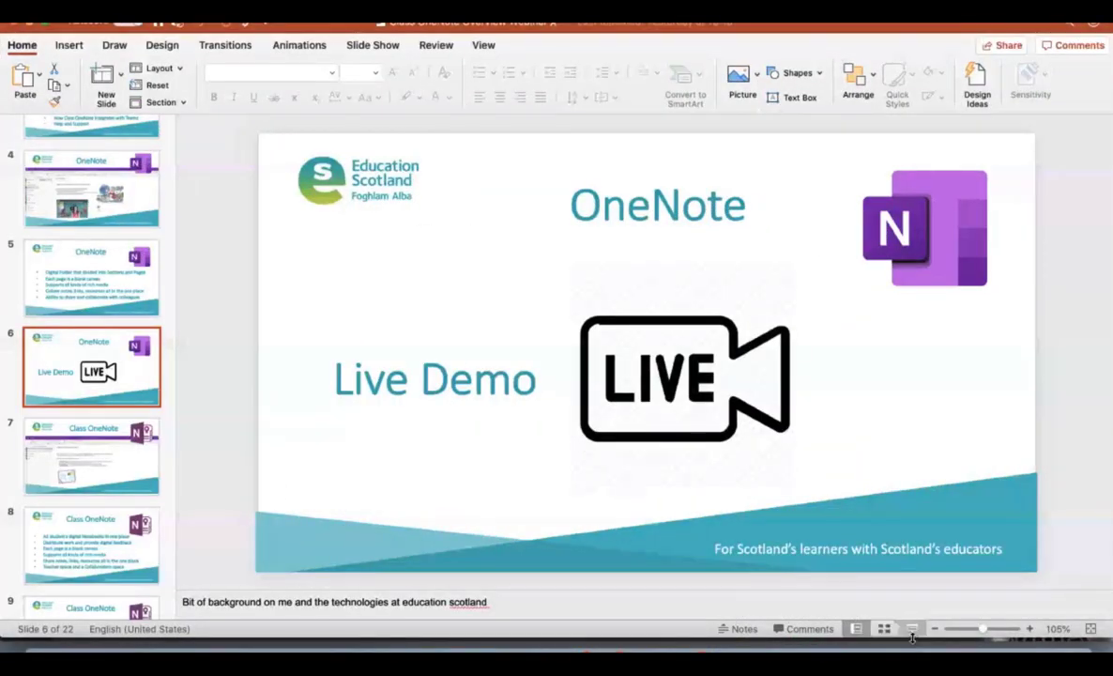
pyautogui.click(912, 628)
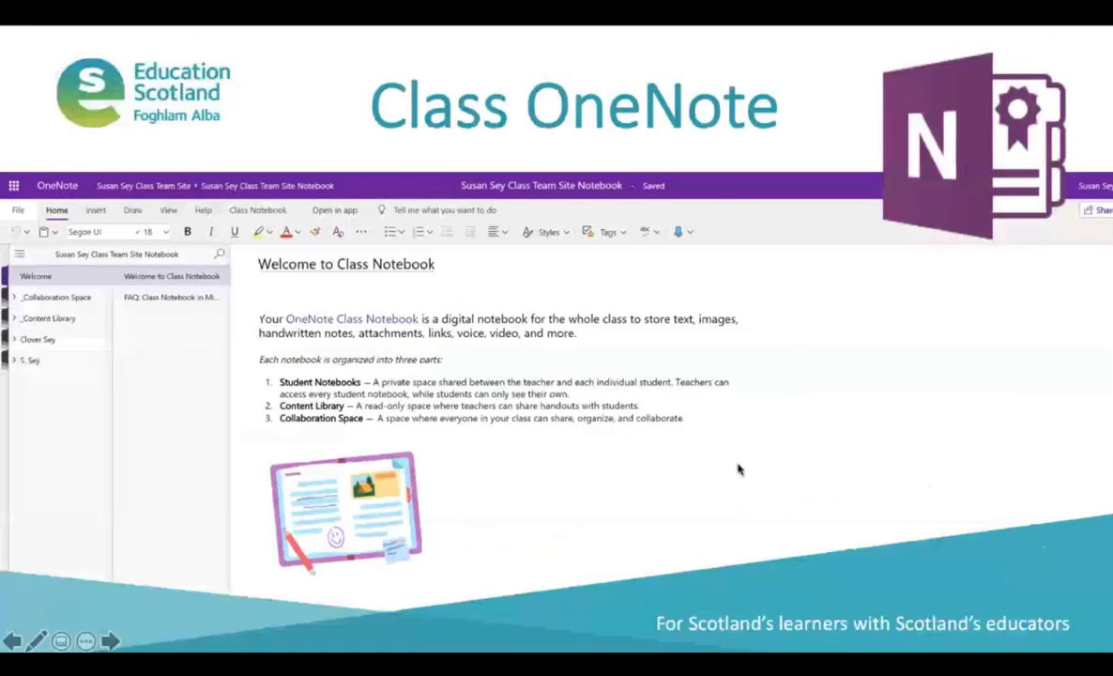
pyautogui.click(11, 640)
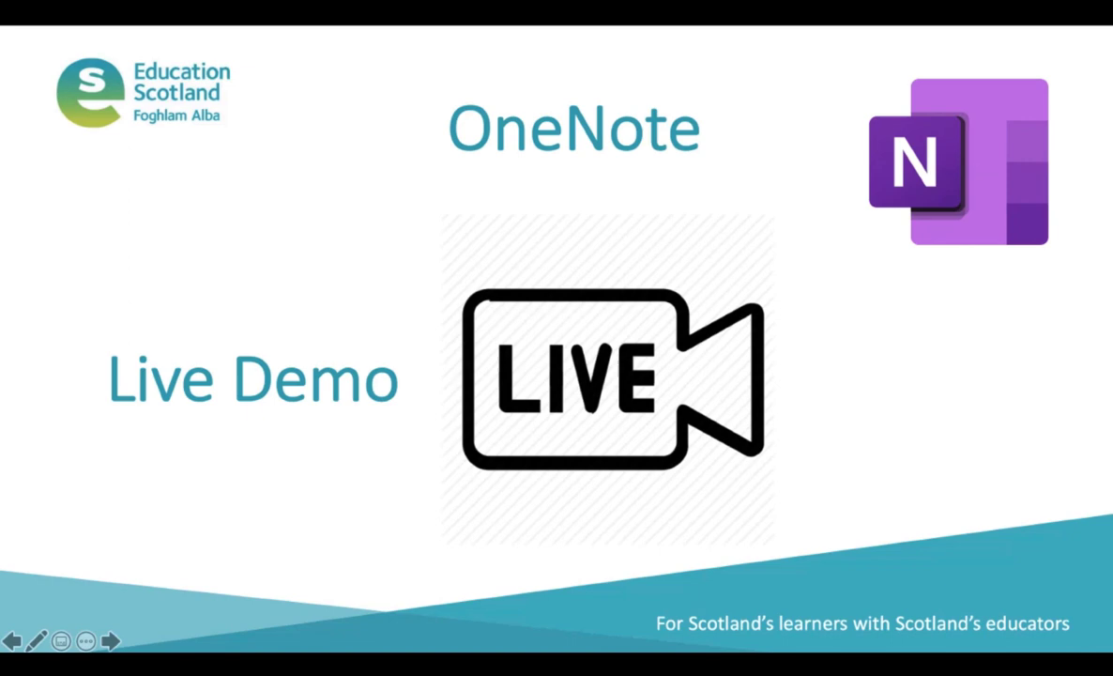
pyautogui.click(942, 629)
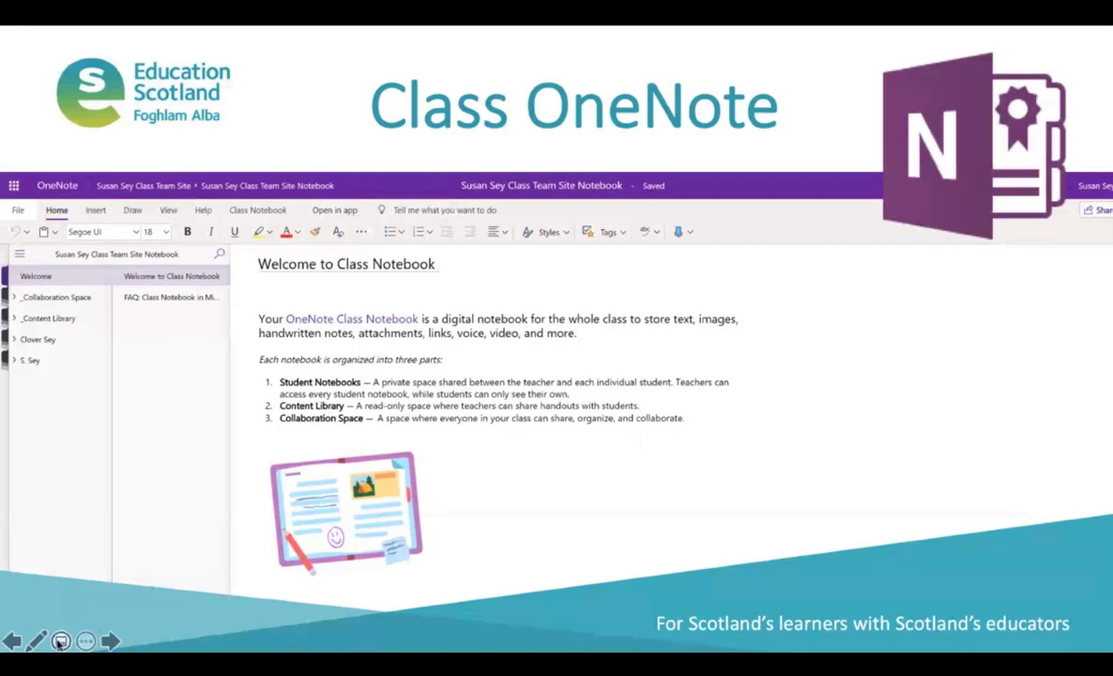
pyautogui.click(12, 640)
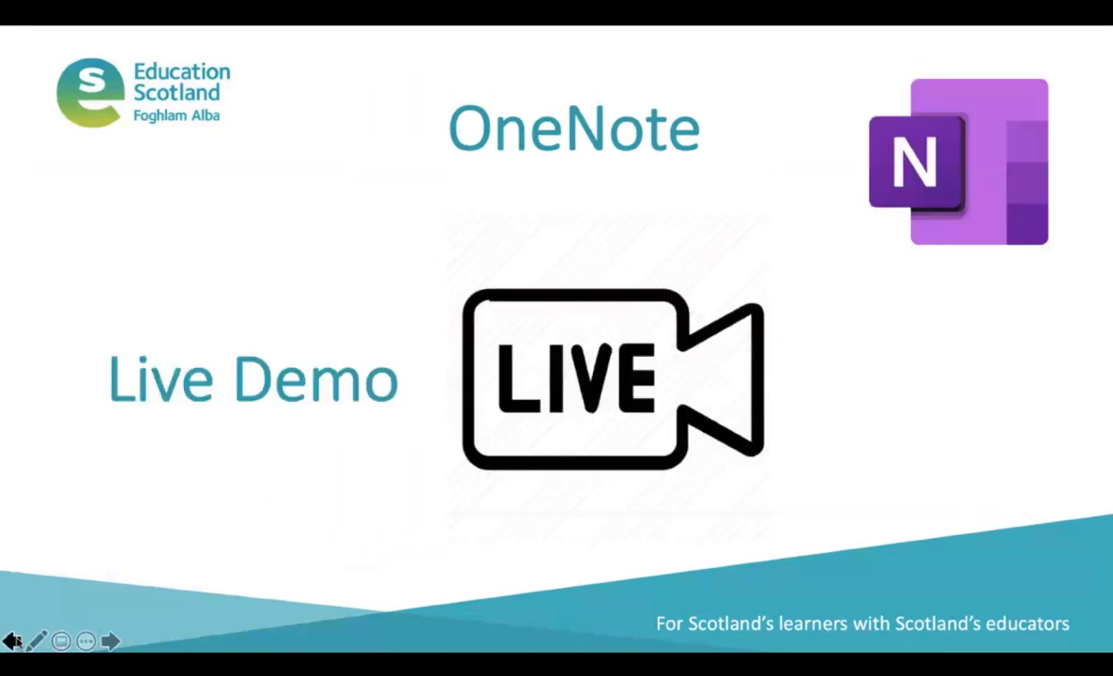
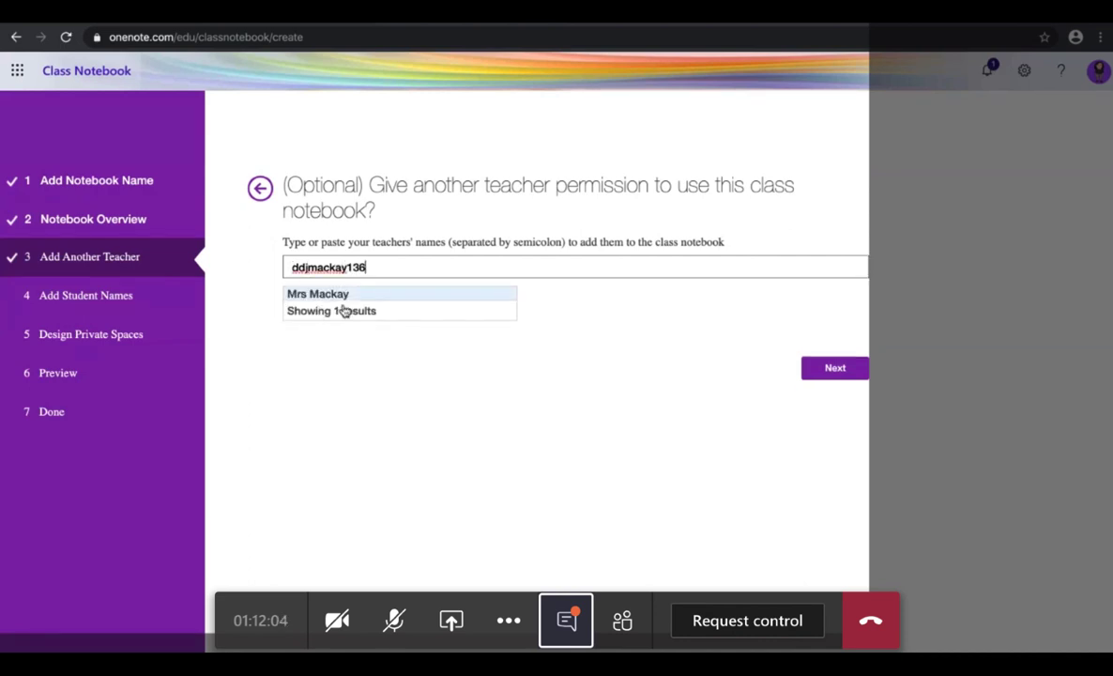
# Step: Add a co-teacher by picking their username from the suggestions, then continue to the student names step
pyautogui.click(343, 296)
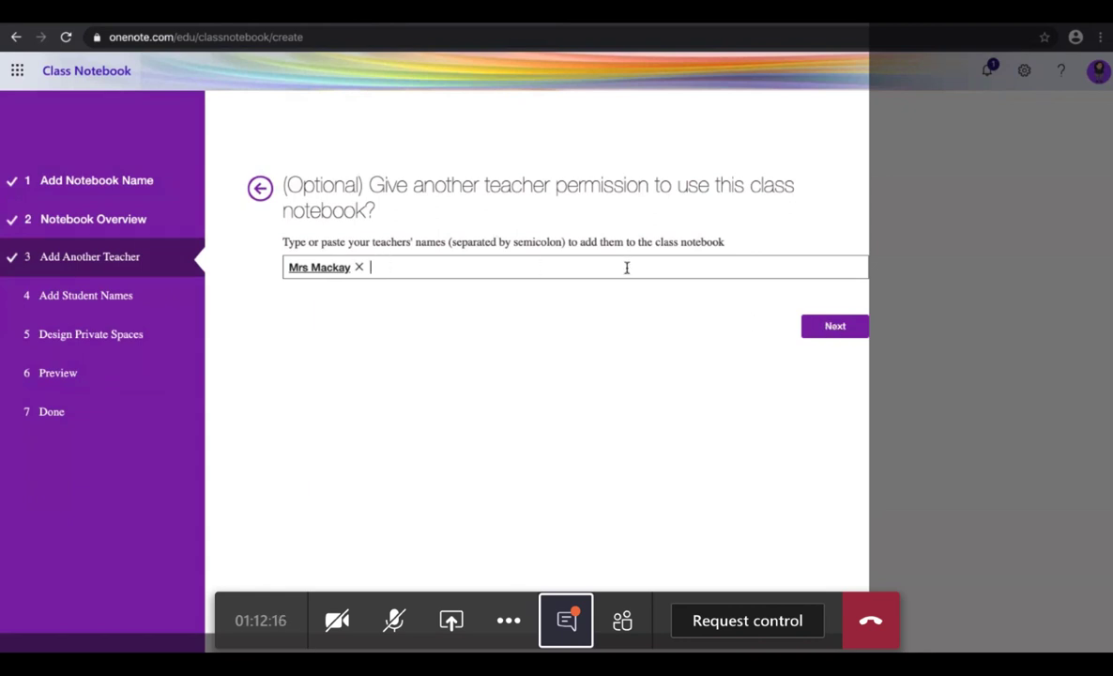
pyautogui.click(827, 331)
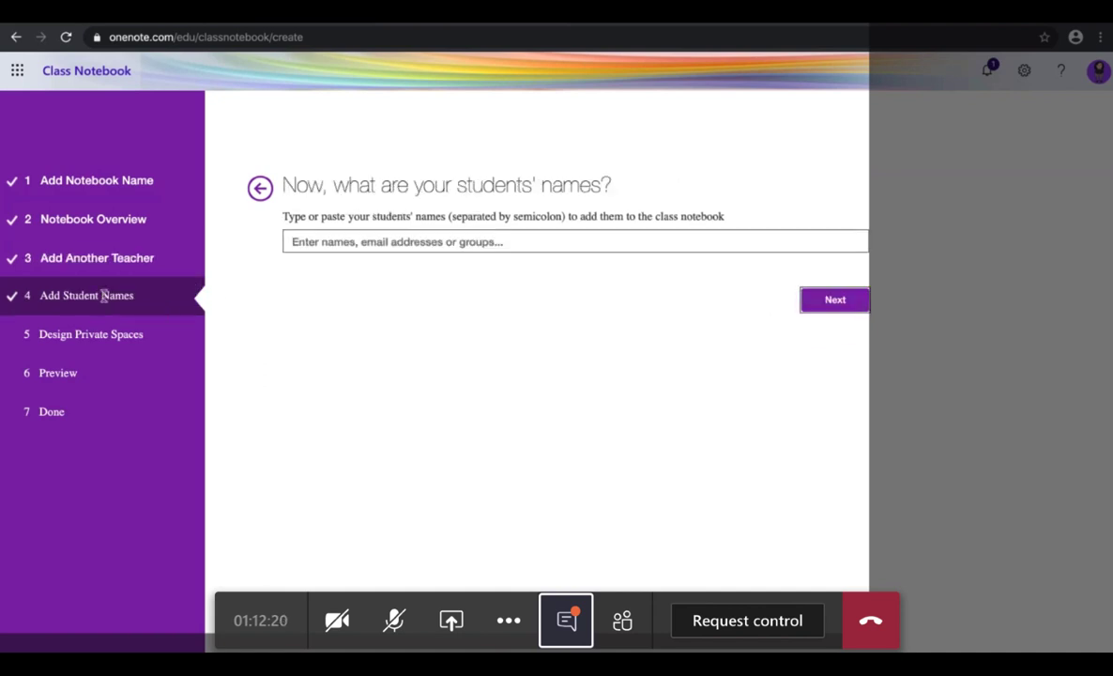
# Step: Add a student from the name suggestions and advance to the private-space sections step
pyautogui.click(314, 242)
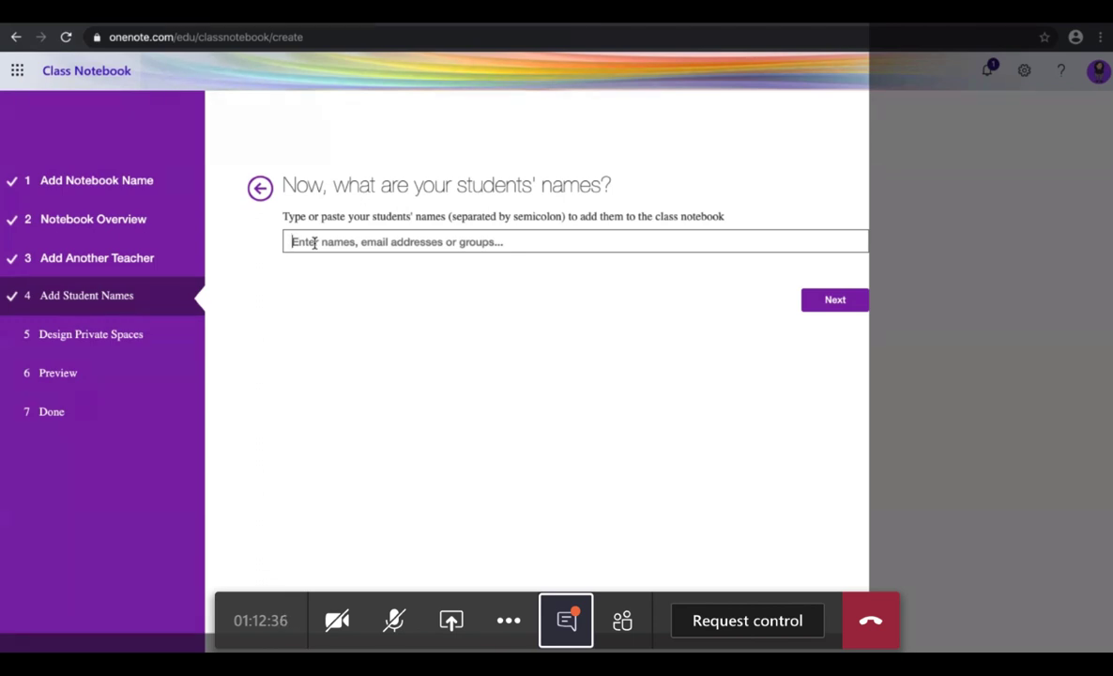
pyautogui.write('e')
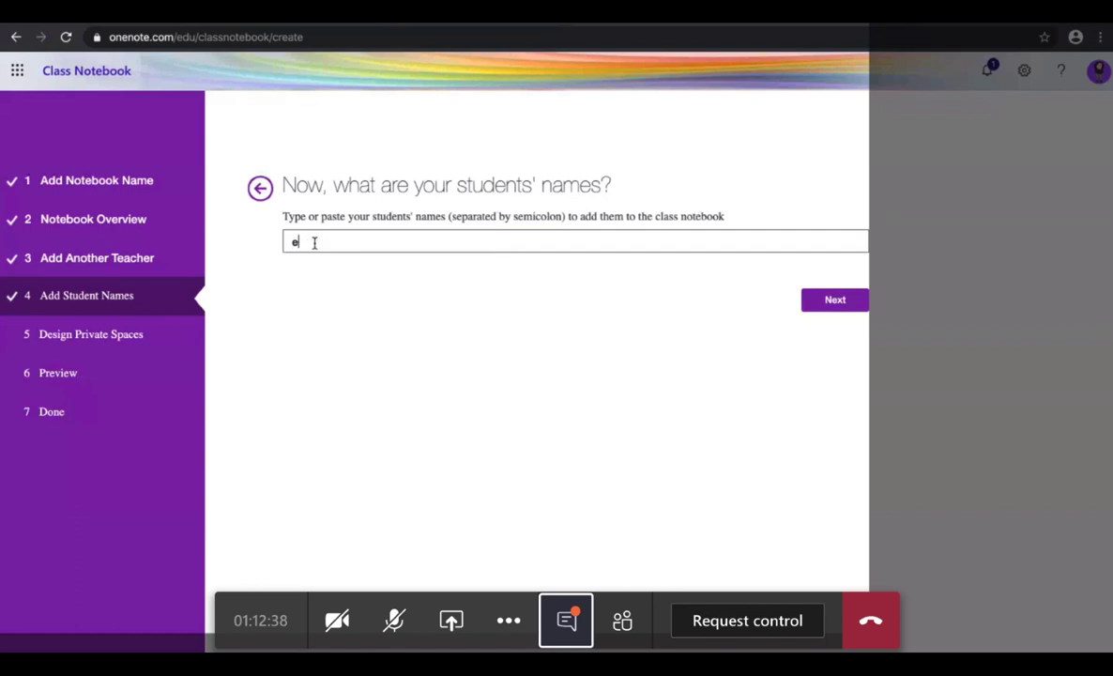
pyautogui.write('sss')
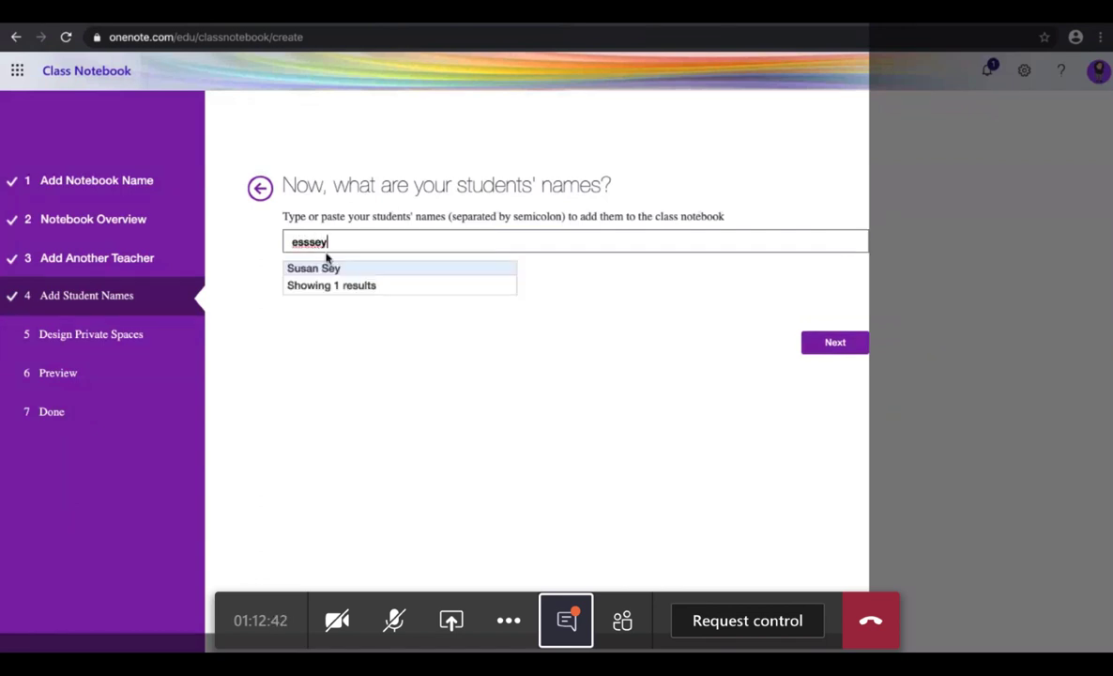
pyautogui.click(324, 262)
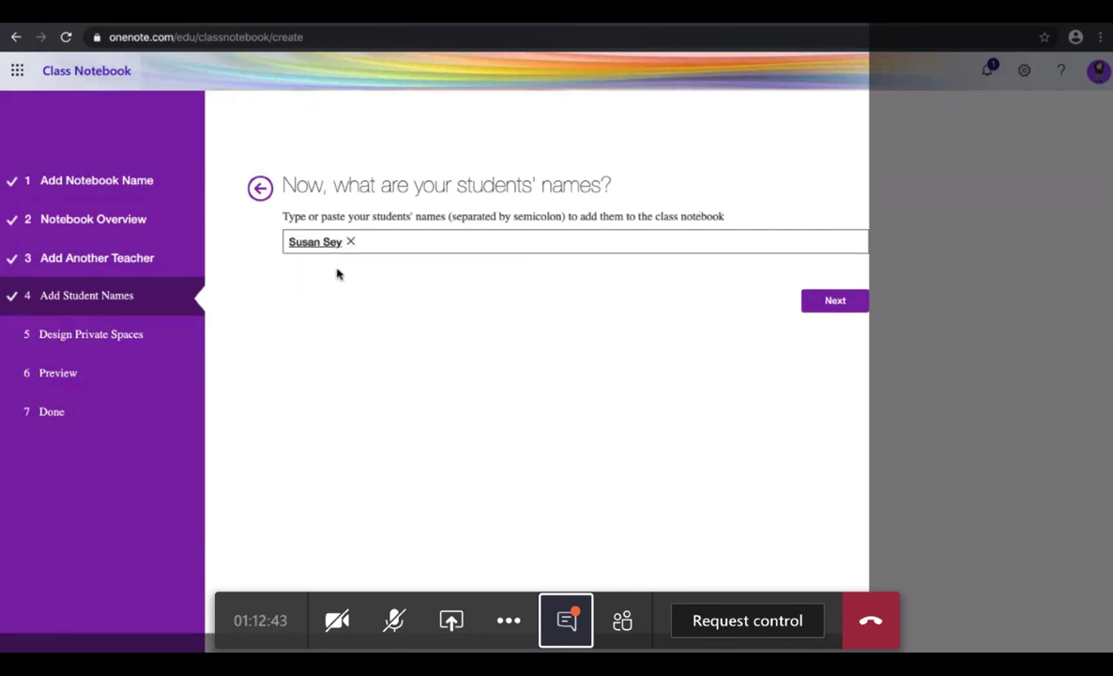
pyautogui.click(378, 242)
pyautogui.write('dd')
pyautogui.press('BackSpace')
pyautogui.press('BackSpace')
pyautogui.click(830, 305)
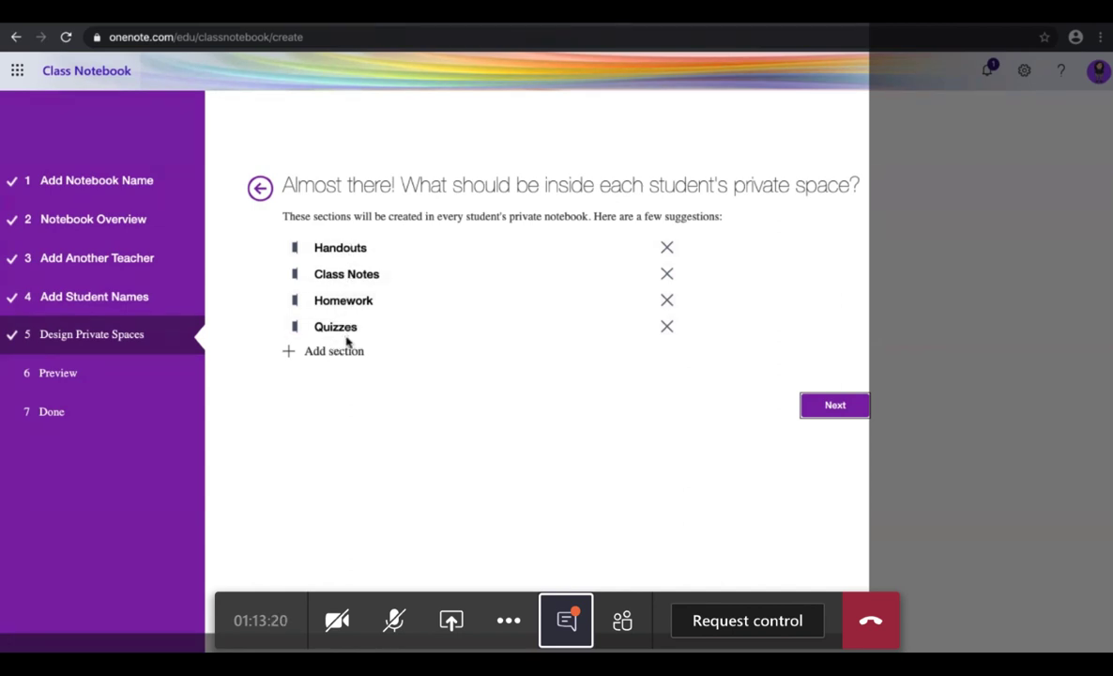
# Step: Remove the Handouts and Homework sections and add a section named Research to the private spaces
pyautogui.click(667, 249)
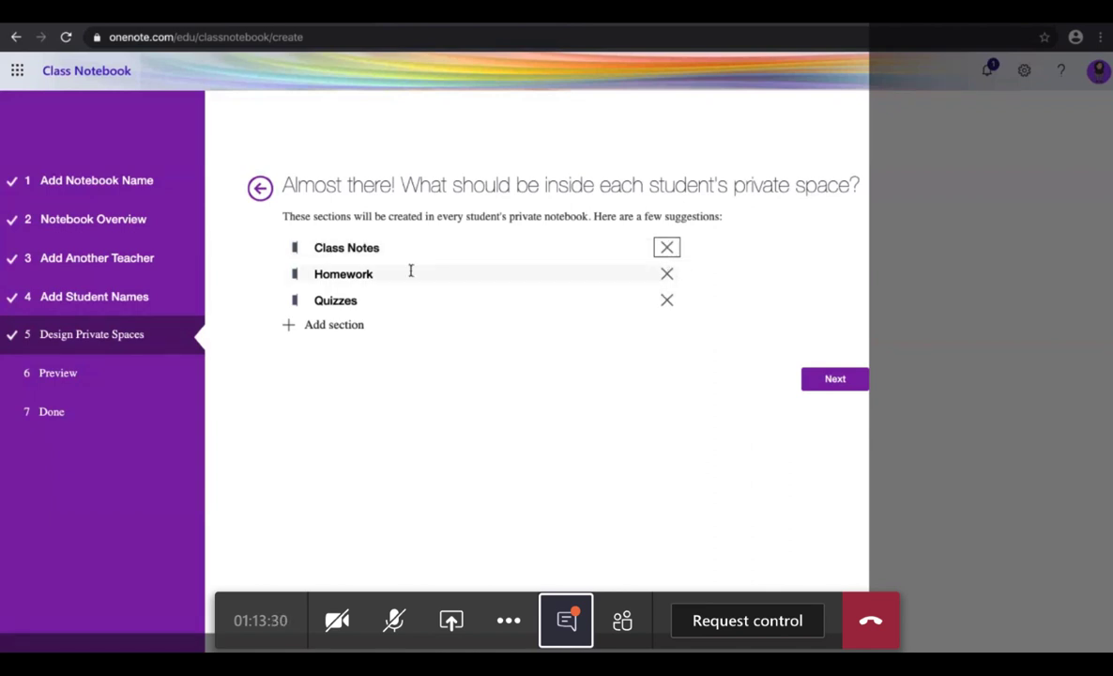
pyautogui.click(666, 275)
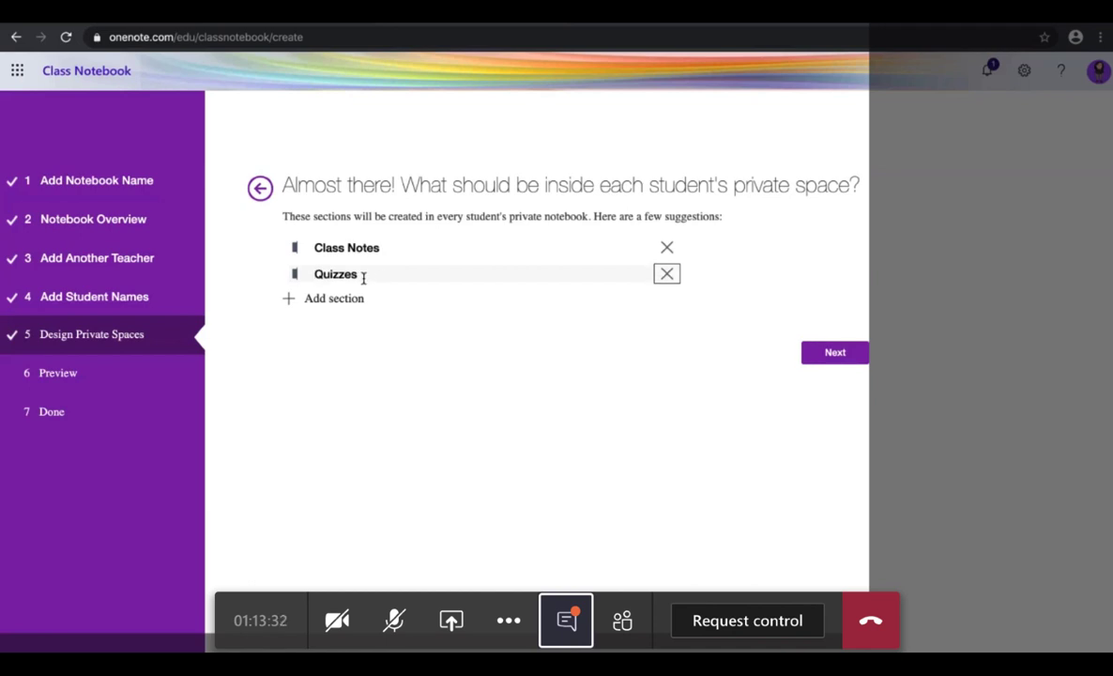
pyautogui.click(328, 298)
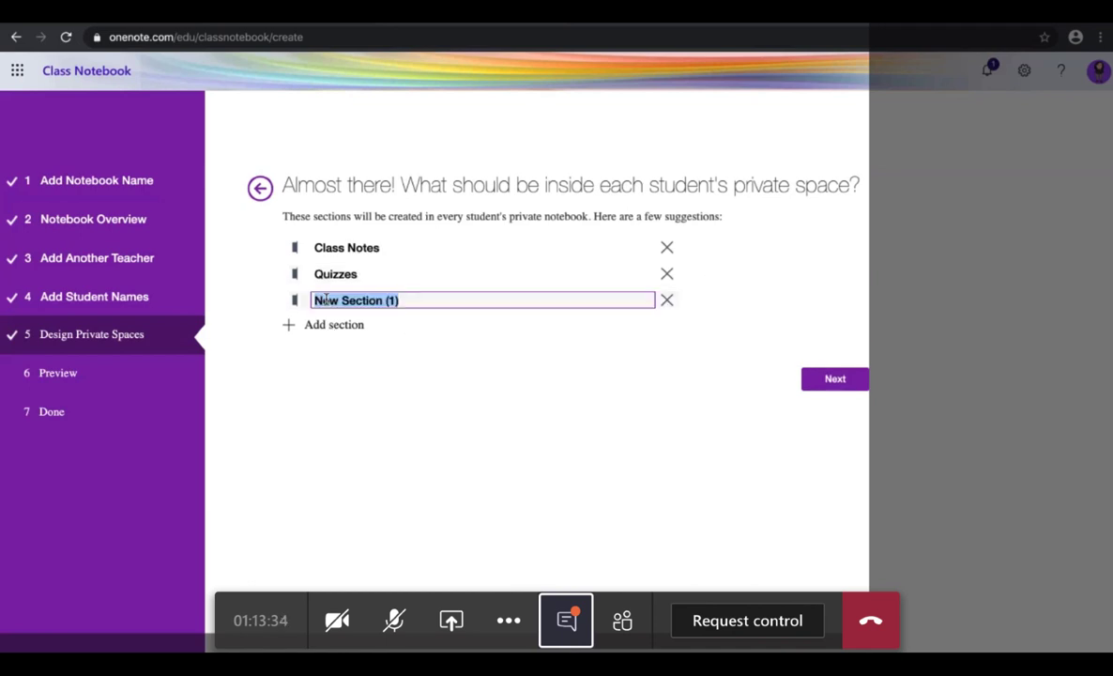
pyautogui.write('Reasearch')
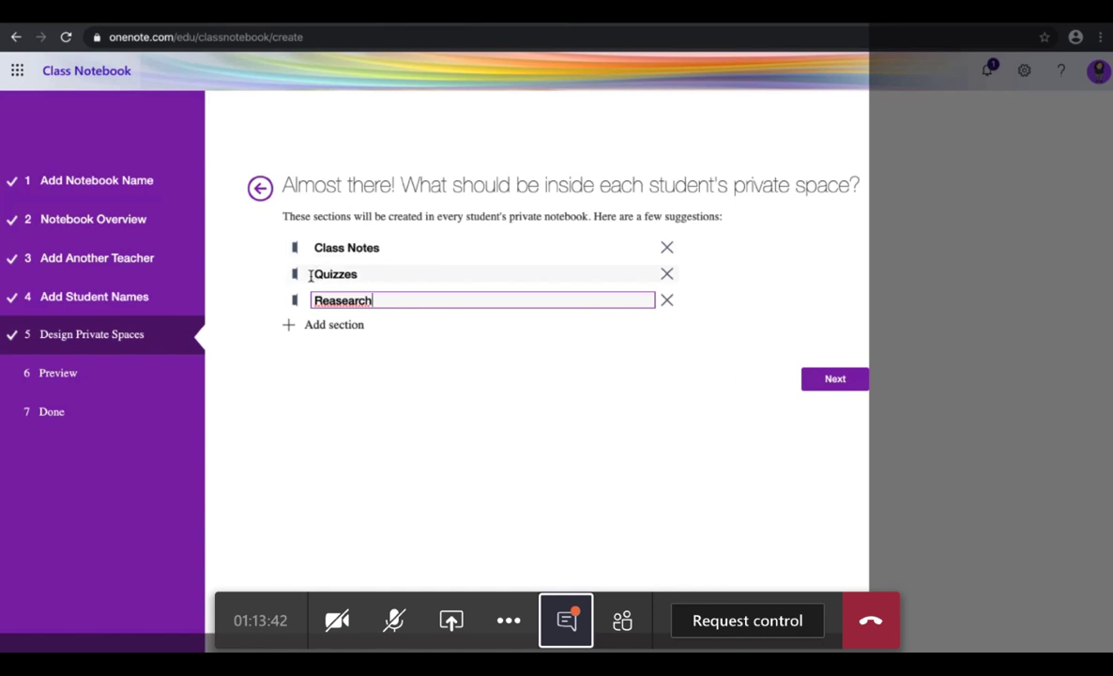
pyautogui.click(365, 274)
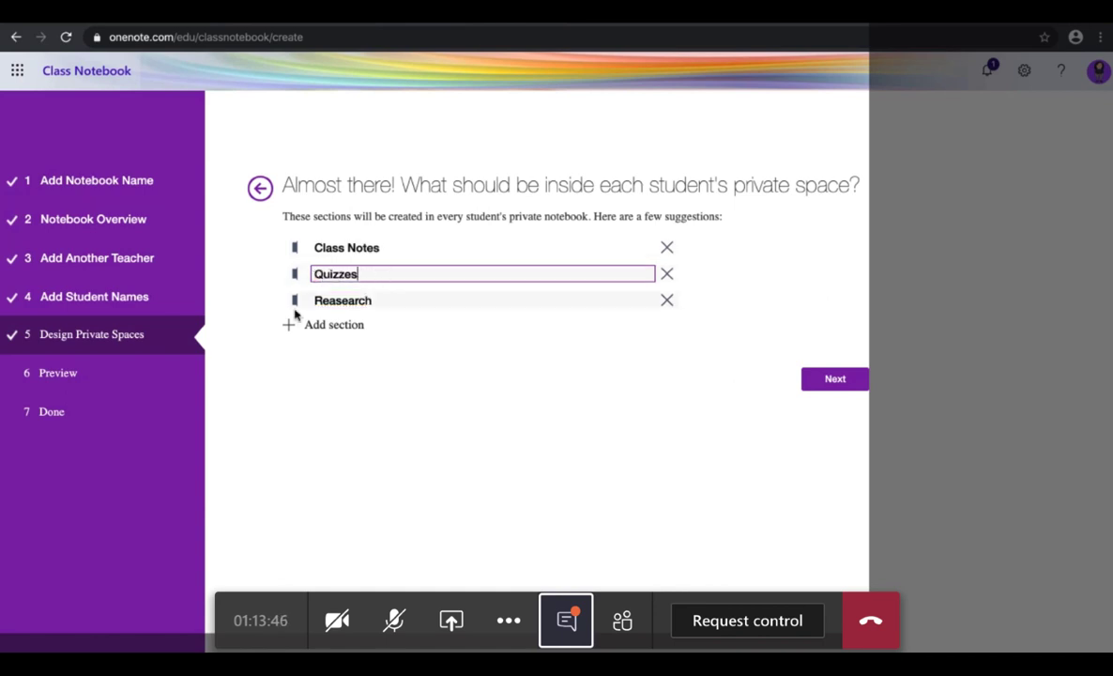
pyautogui.click(344, 301)
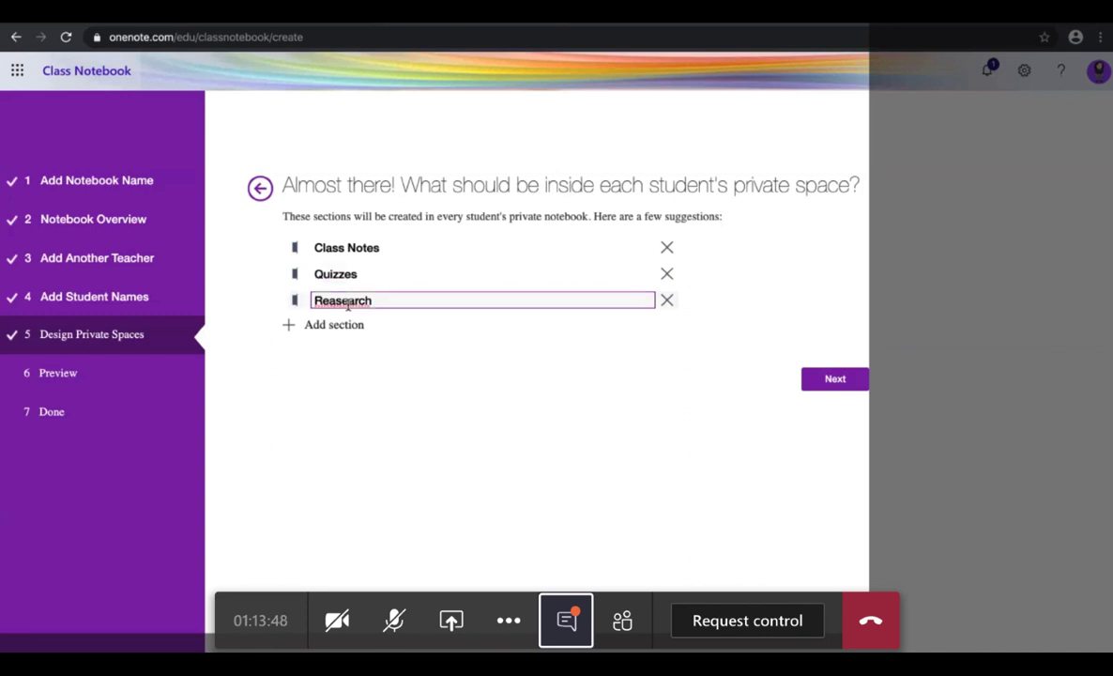
pyautogui.press('BackSpace')
pyautogui.click(361, 301)
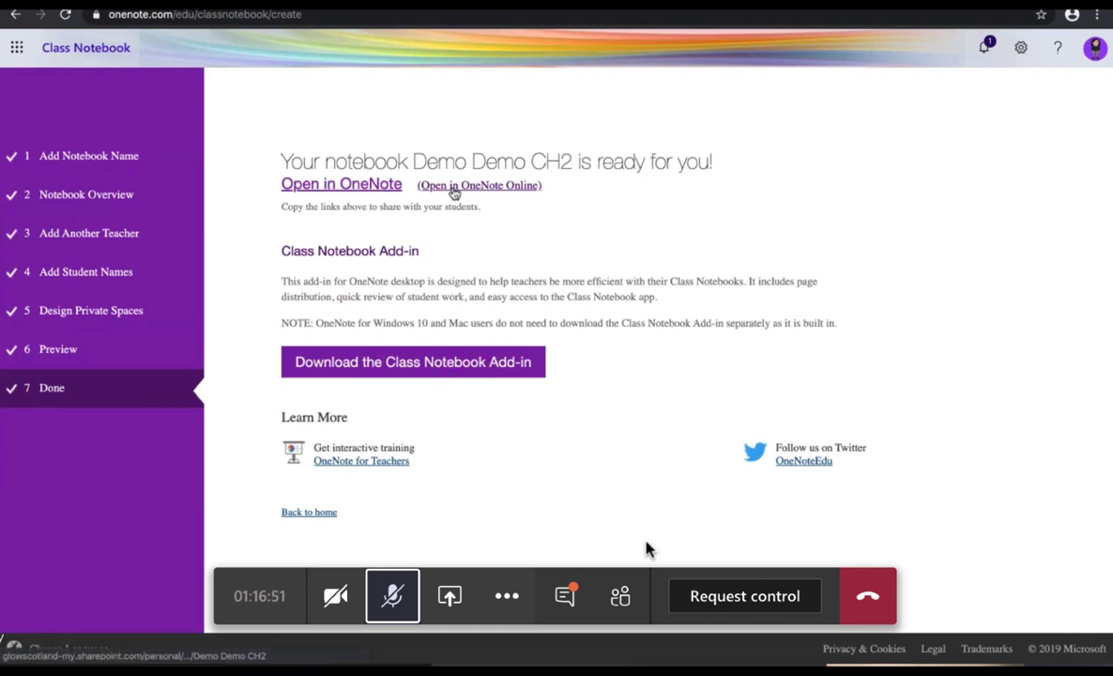
# Step: From the Class Notebook app home, go to Demo Demo CH2's management page and open the notebook
pyautogui.click(394, 601)
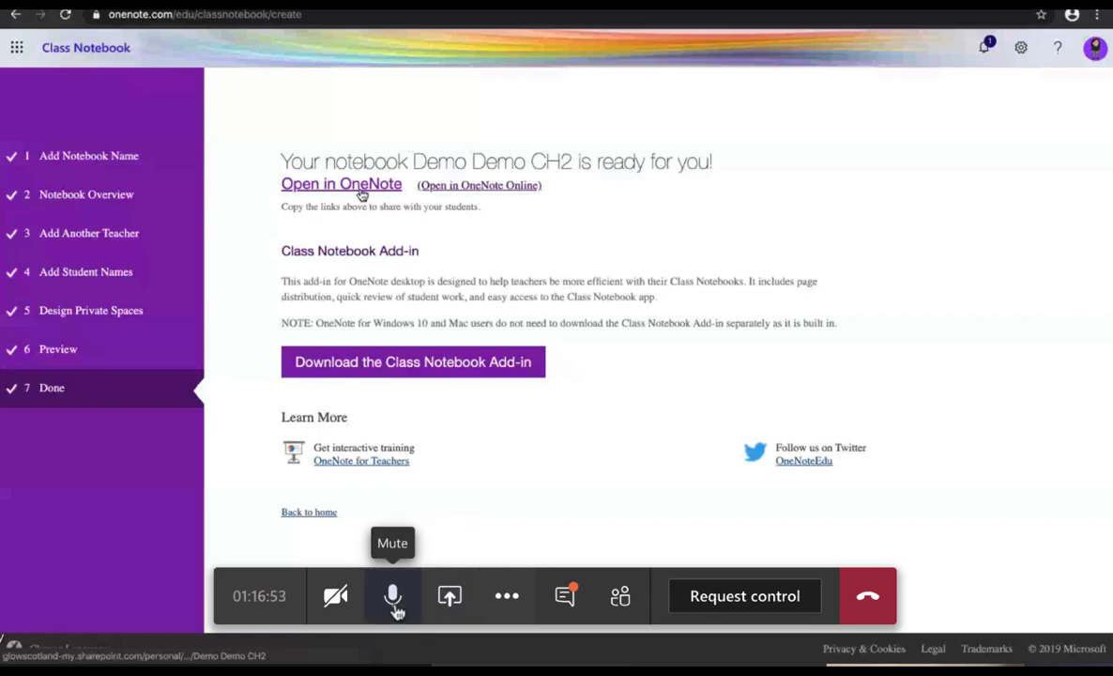
pyautogui.click(394, 601)
pyautogui.click(16, 48)
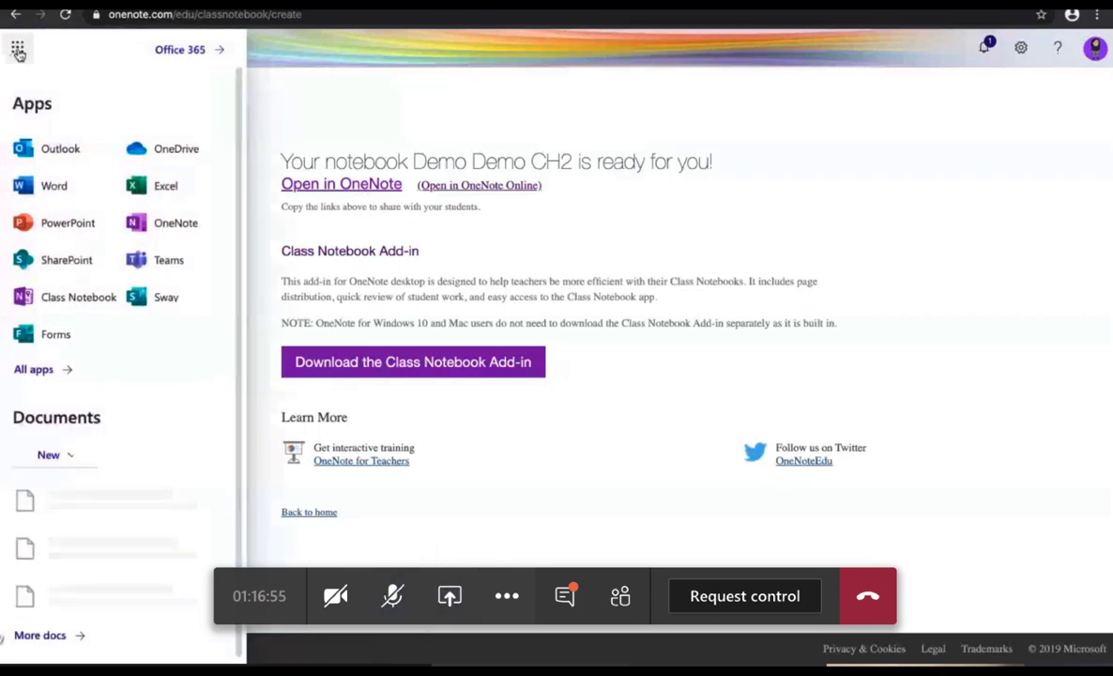
pyautogui.click(58, 295)
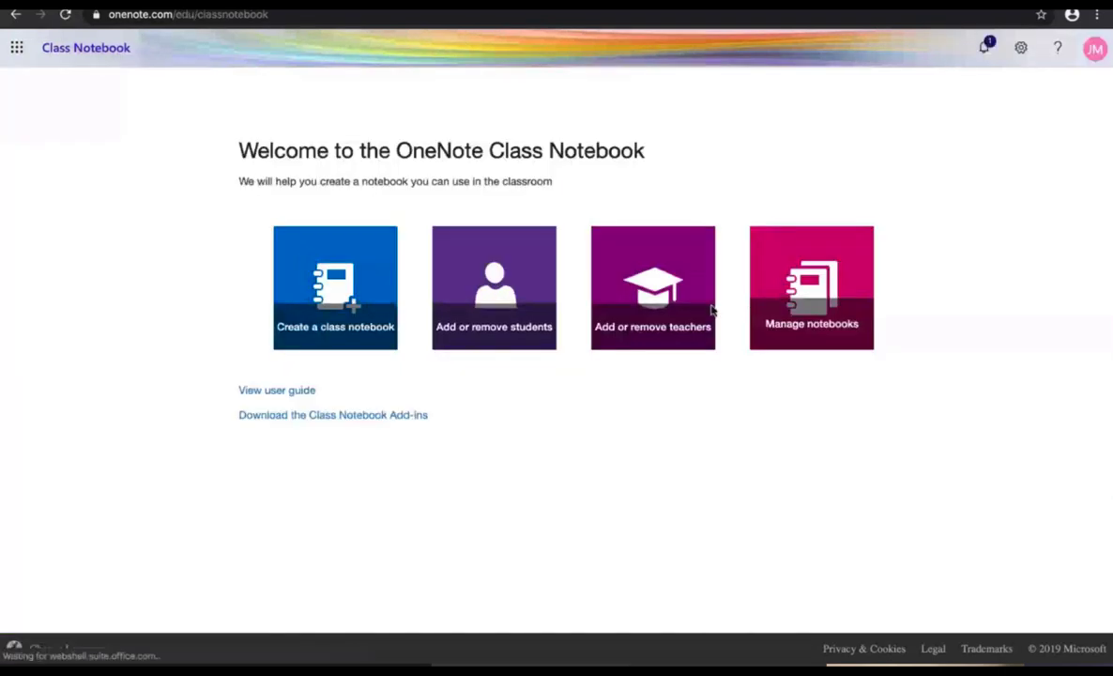
pyautogui.click(762, 312)
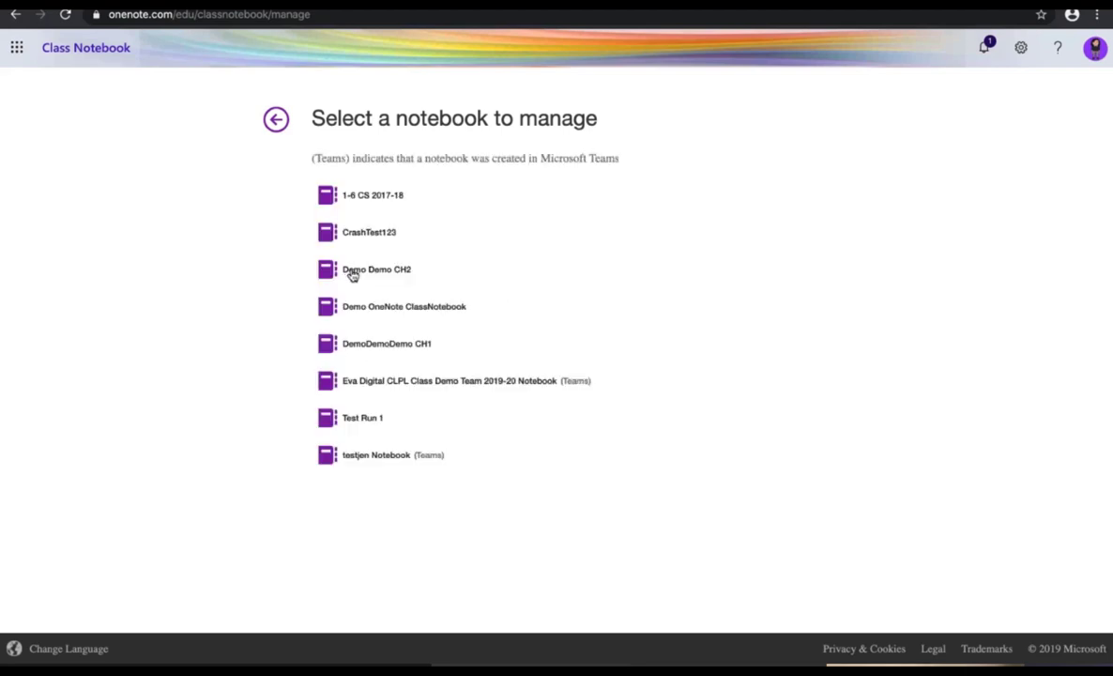
pyautogui.click(366, 269)
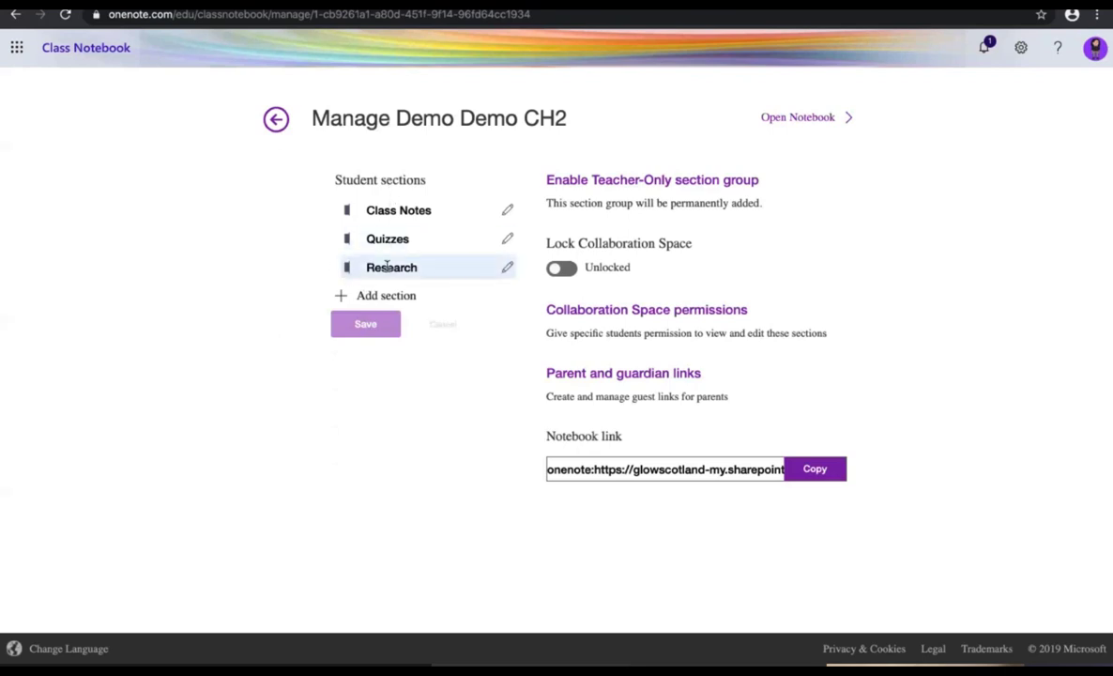
pyautogui.click(782, 121)
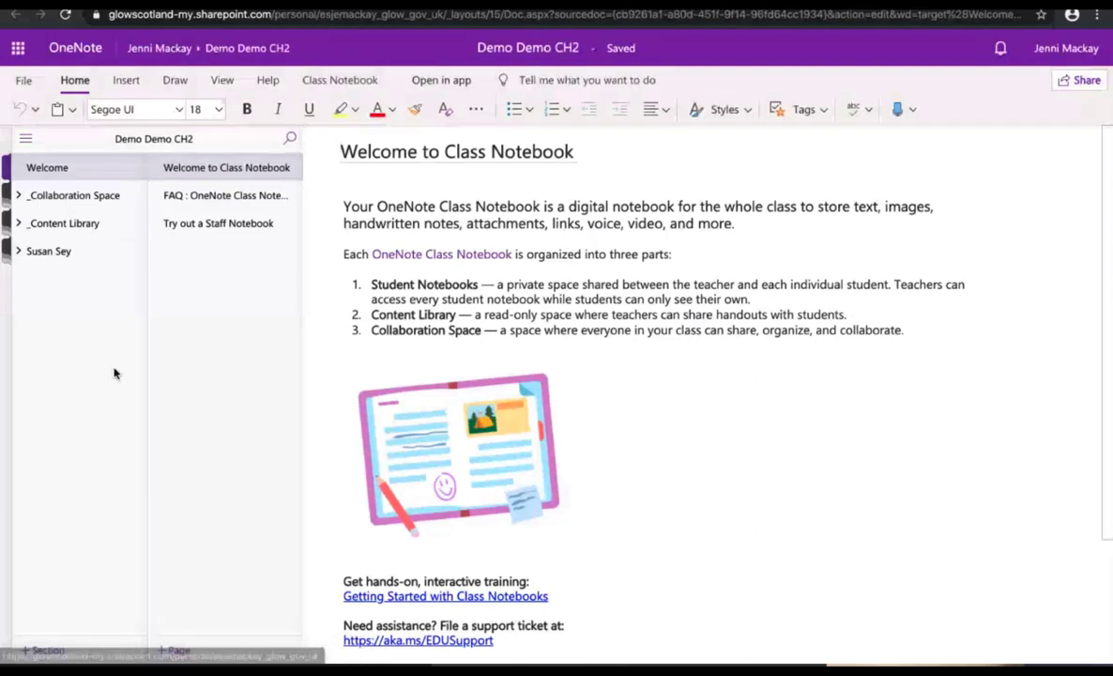
# Step: Expand the Collaboration Space, Content Library and student section groups and open the getting-started section
pyautogui.click(46, 198)
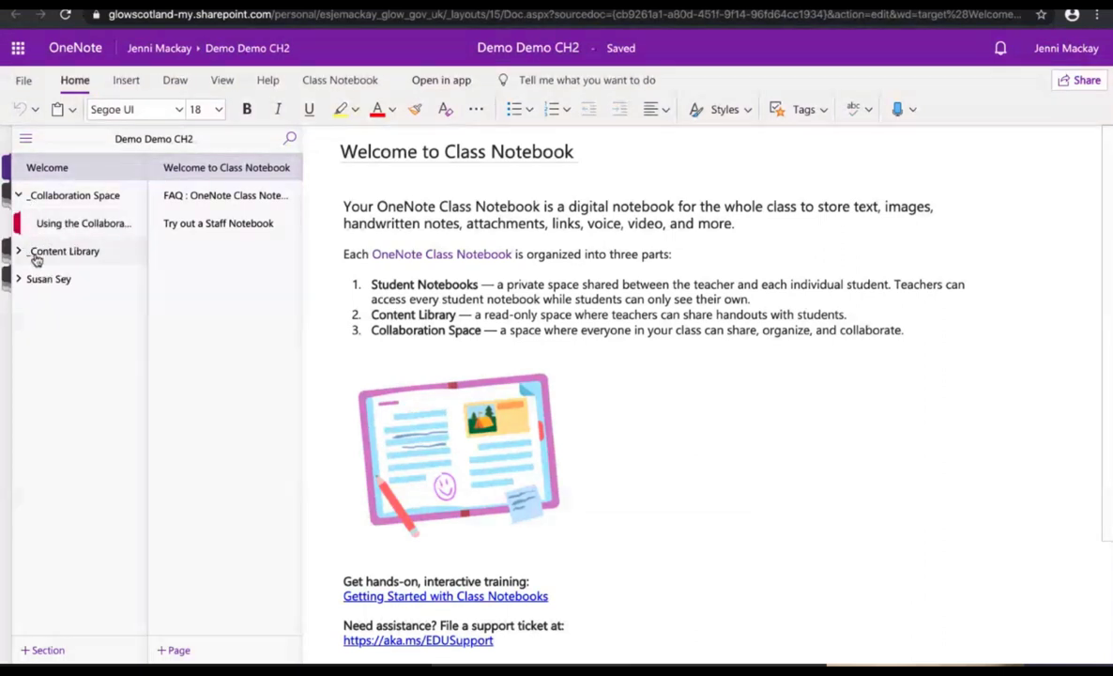
pyautogui.click(19, 253)
pyautogui.click(18, 306)
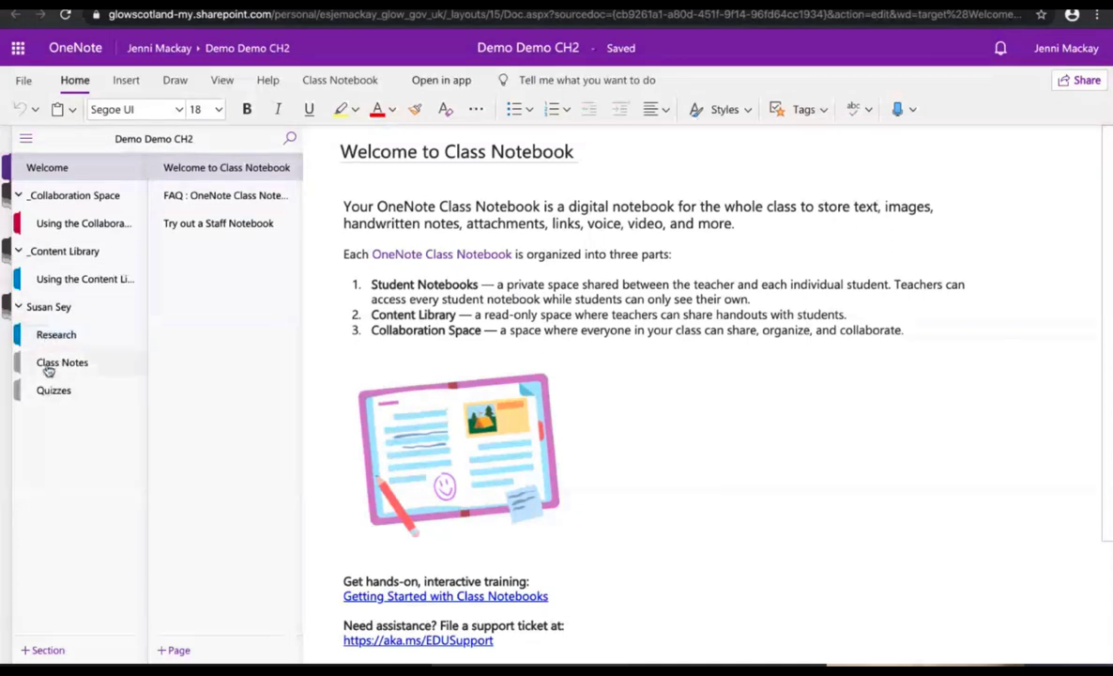
pyautogui.click(48, 196)
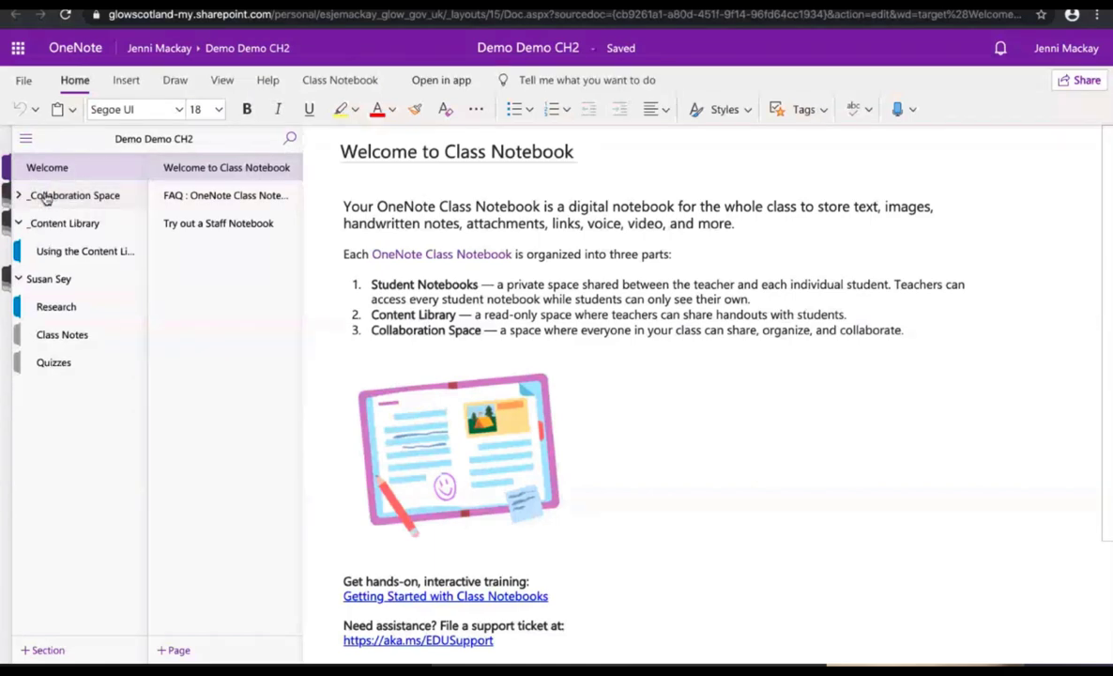
pyautogui.click(46, 197)
pyautogui.click(48, 229)
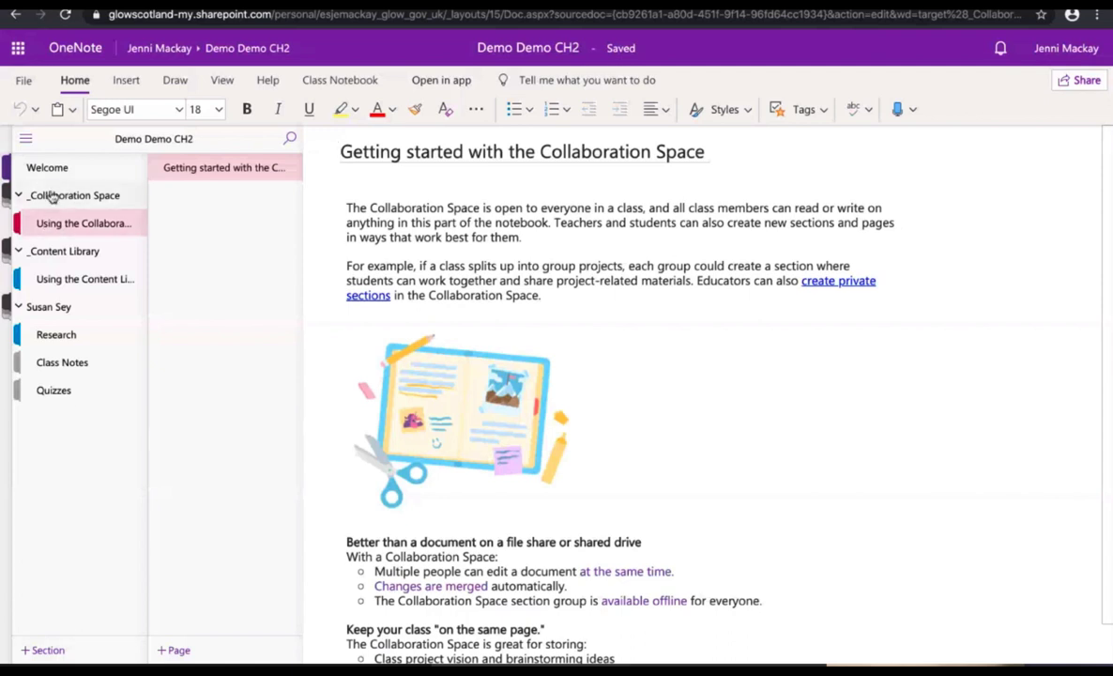
pyautogui.click(52, 195)
pyautogui.click(52, 197)
# Step: Add a section named 'Term 1' to the Collaboration Space
pyautogui.click(51, 657)
pyautogui.write('Term 1')
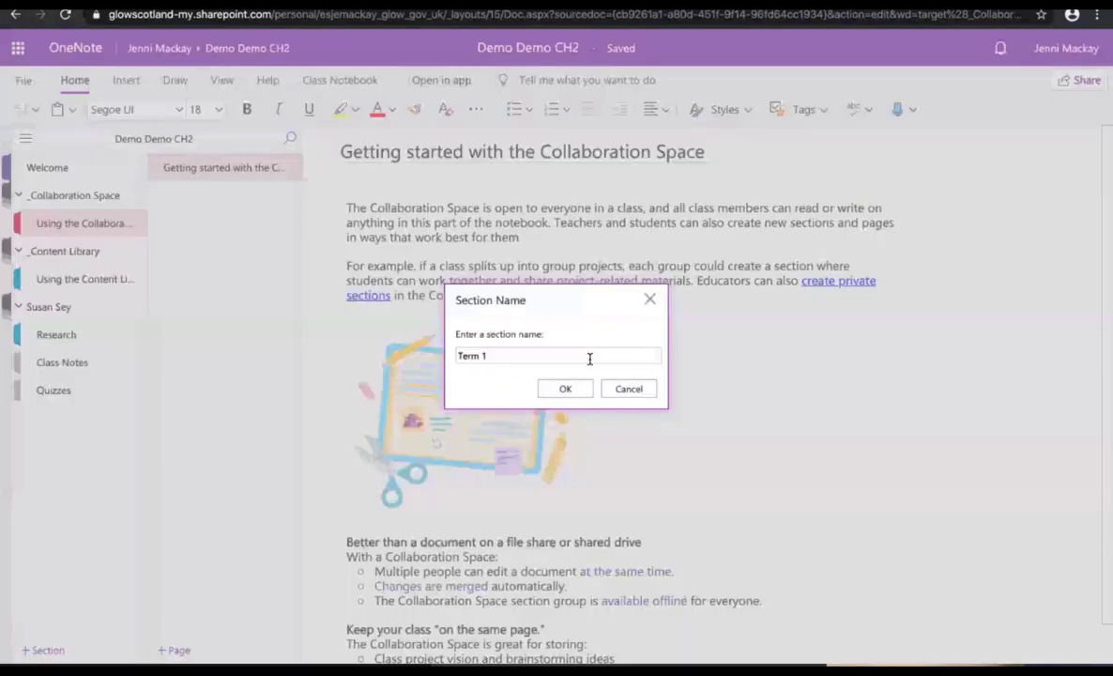
pyautogui.click(565, 389)
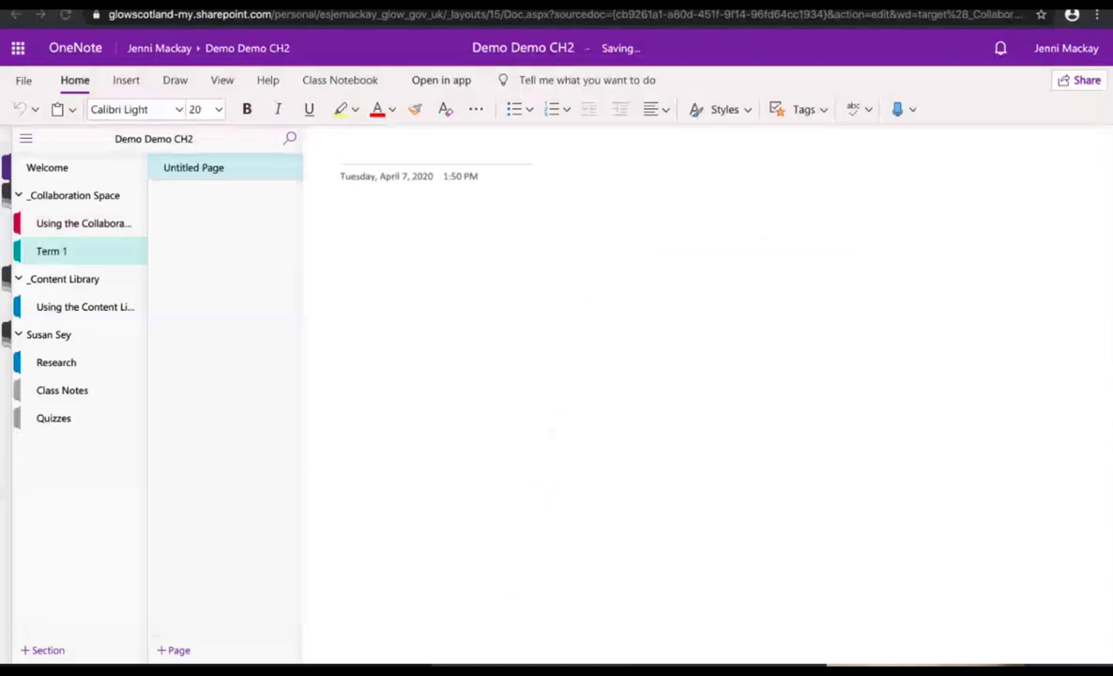
# Step: Title the Term 1 page 'How is your day?' and write 'My day is a bit stressful but fun.'
pyautogui.click(65, 253)
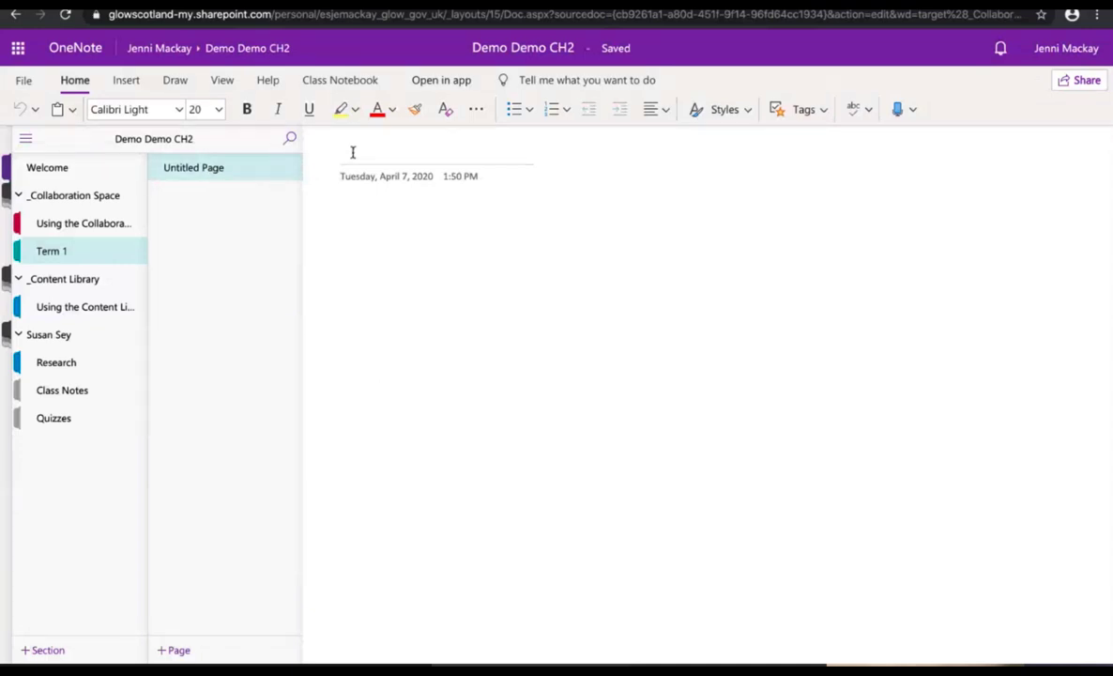
pyautogui.write('How is your day')
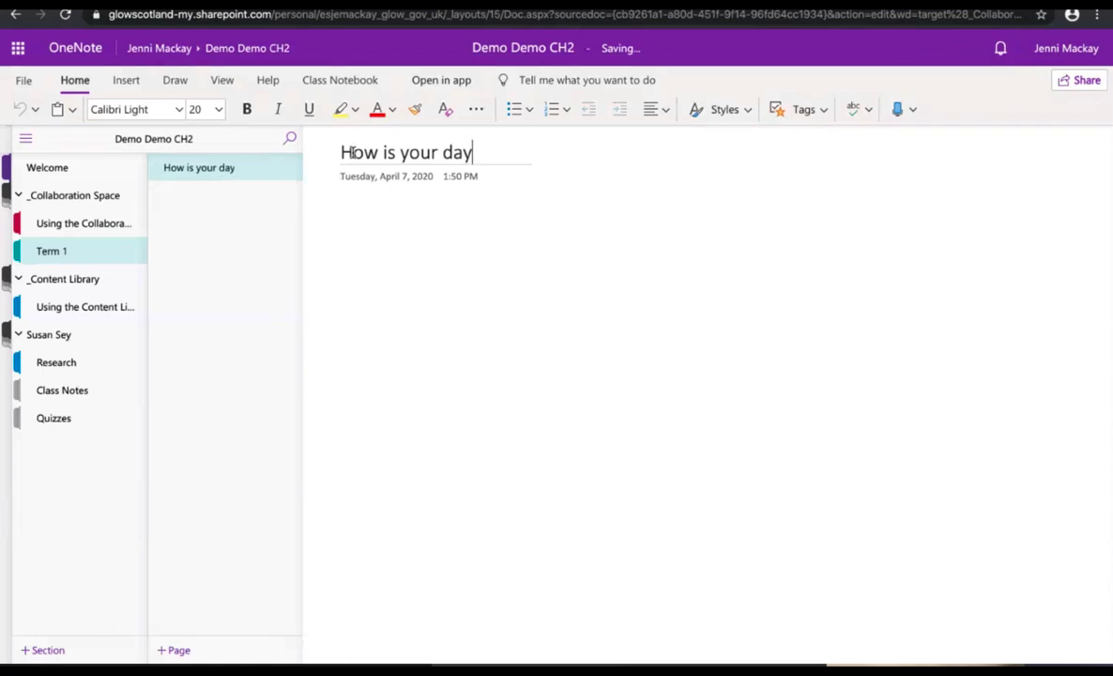
pyautogui.write('?')
pyautogui.click(346, 231)
pyautogui.write('My da')
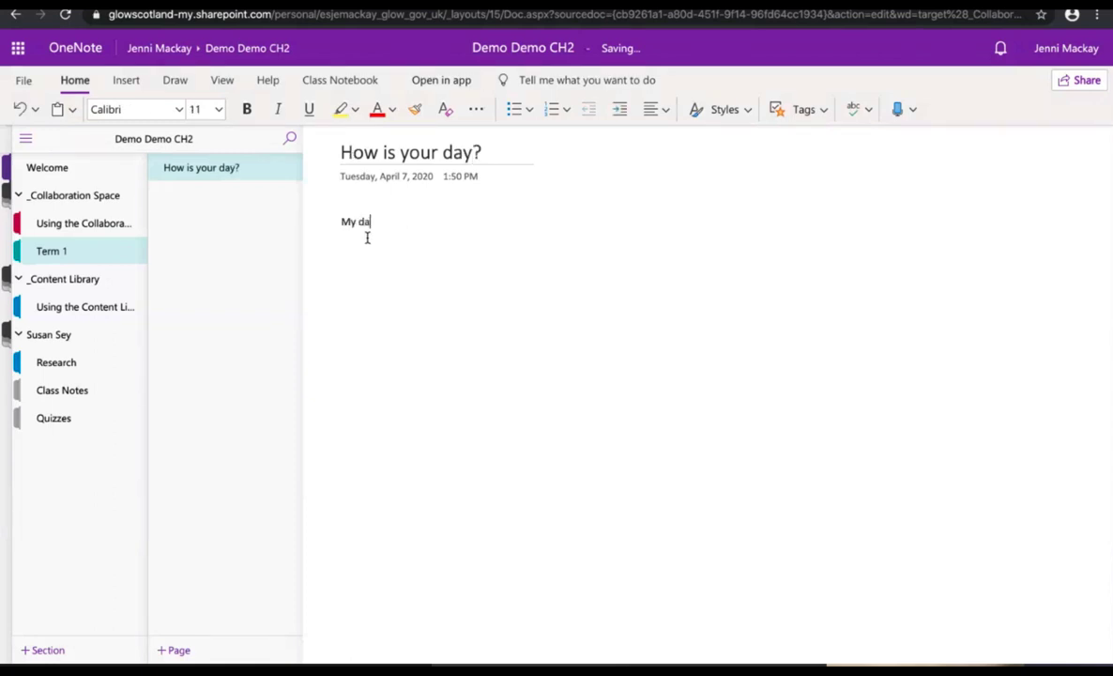
pyautogui.write('y is a bit stressful but fun.')
# Step: Add note containers and paste the HIGH FIVE picture, moving it up and to the right
pyautogui.click(342, 315)
pyautogui.click(701, 226)
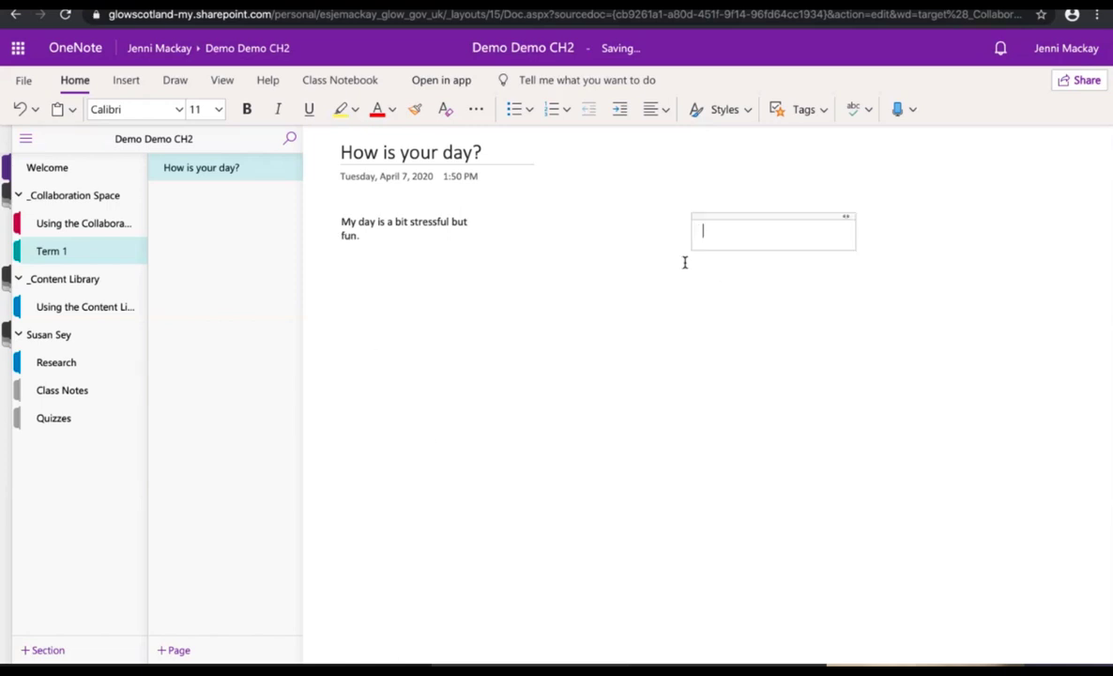
pyautogui.click(552, 267)
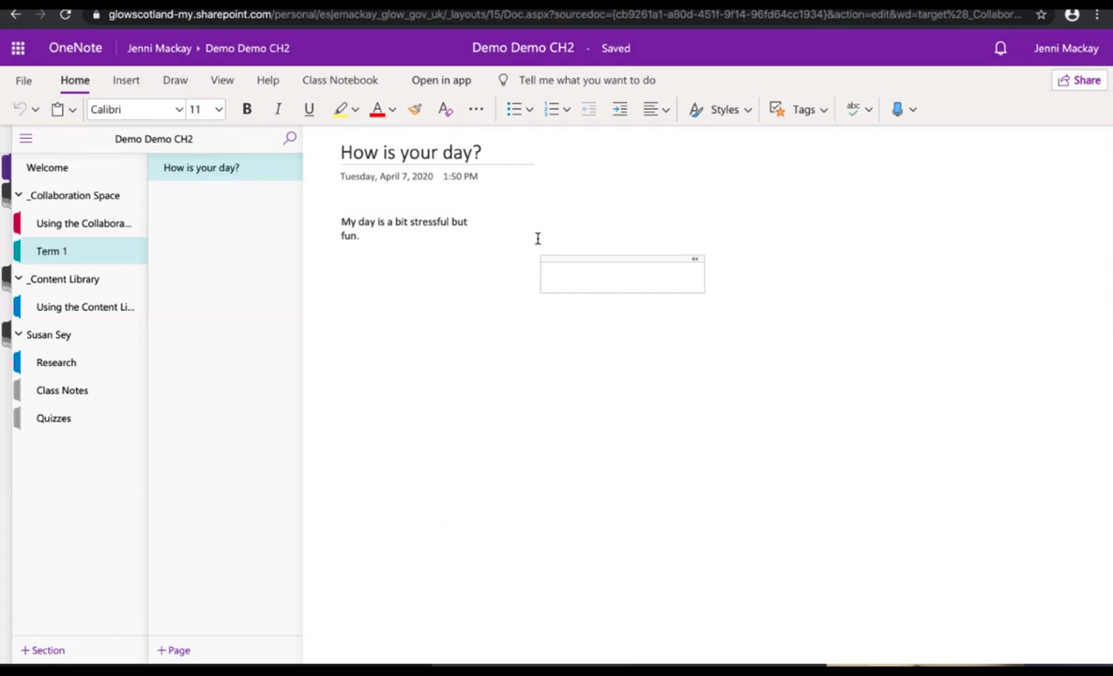
pyautogui.moveTo(646, 638)
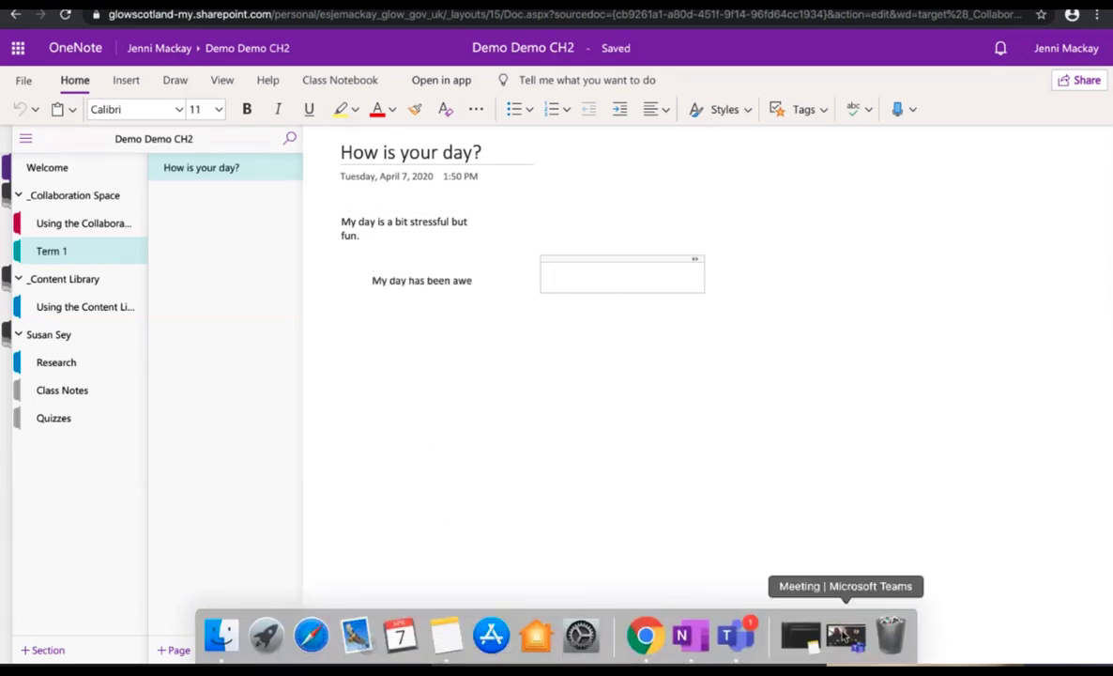
pyautogui.click(460, 336)
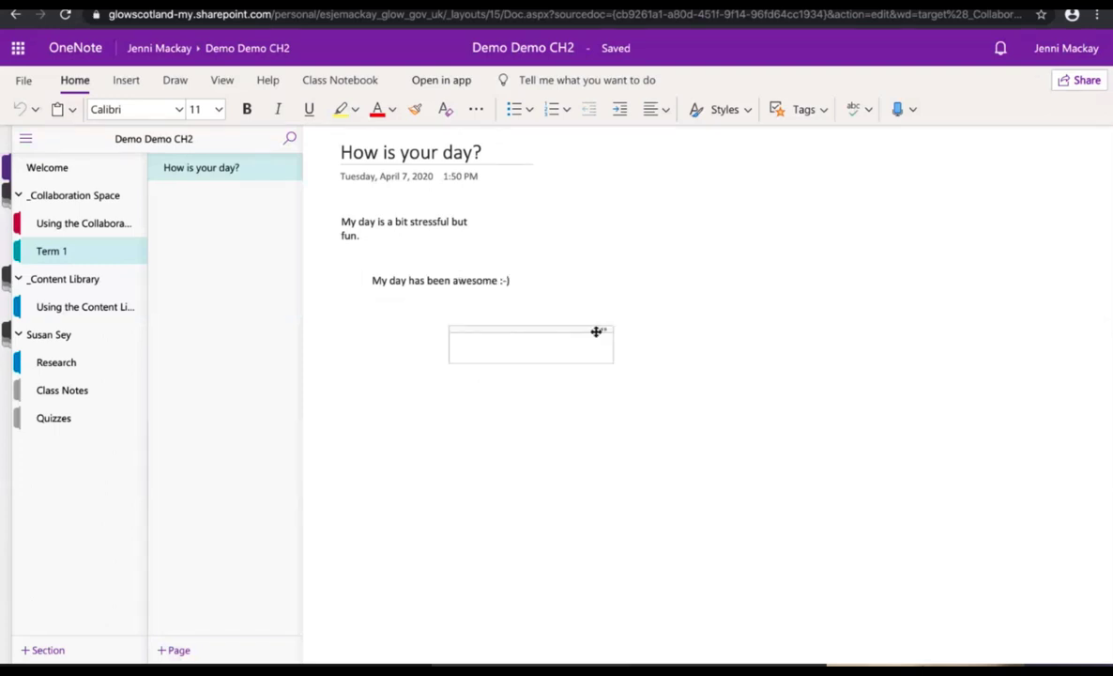
pyautogui.click(700, 325)
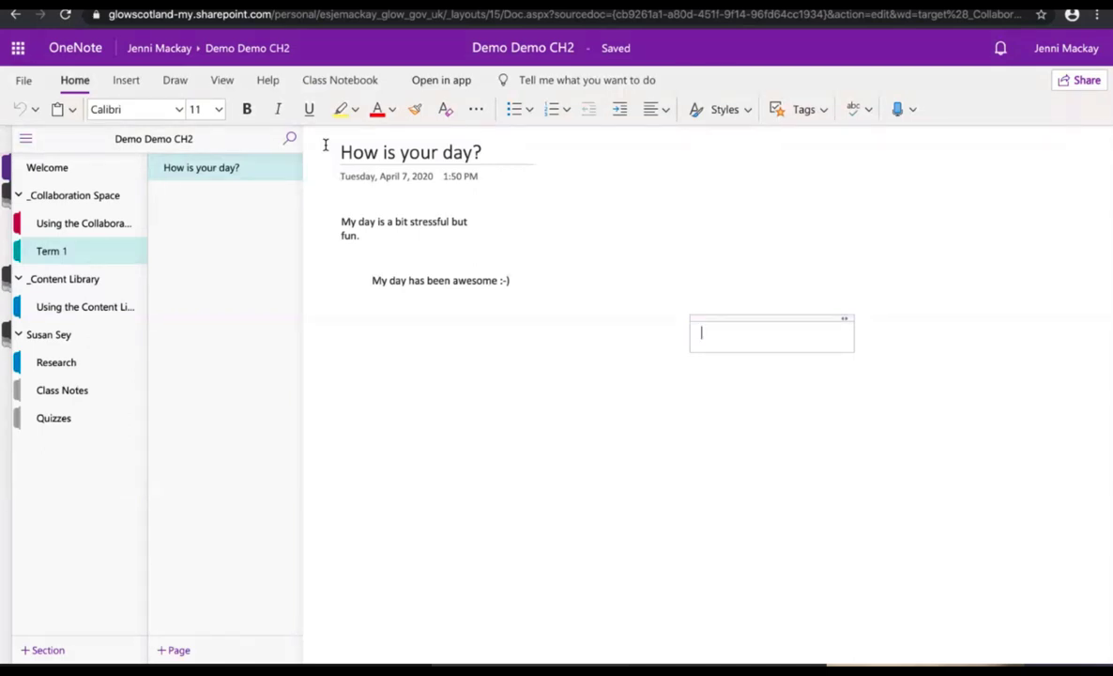
pyautogui.hotkey('ctrl', 'v')
pyautogui.moveTo(865, 317); pyautogui.dragTo(963, 293)
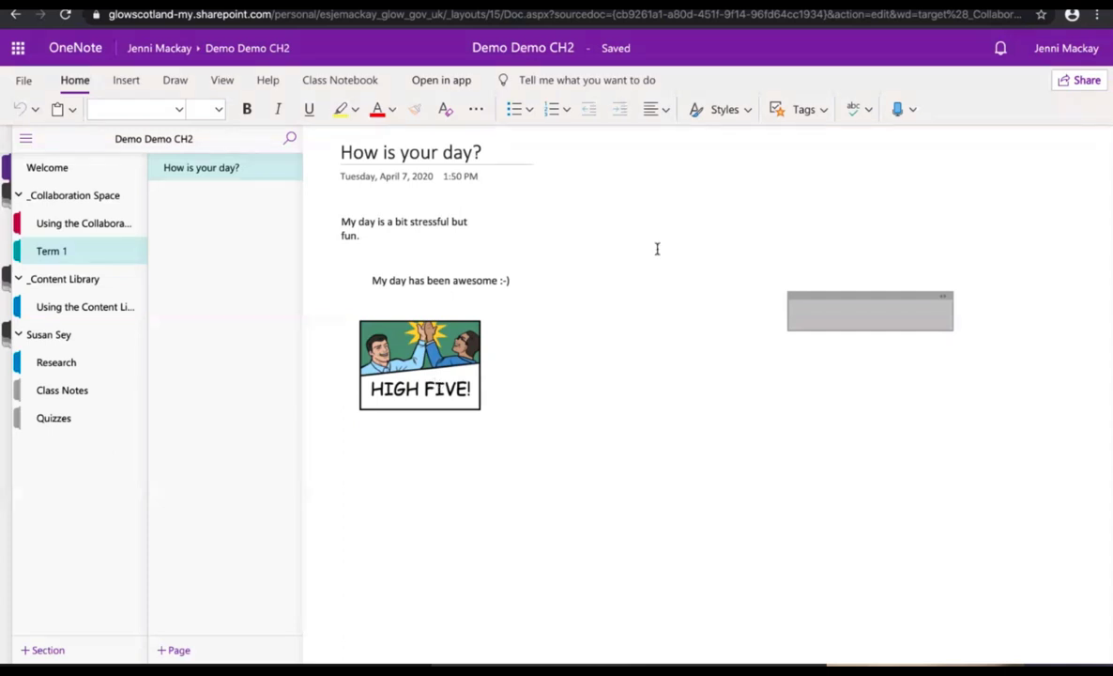
# Step: Toggle the author labels on and off to see who wrote each reply on the page
pyautogui.click(222, 82)
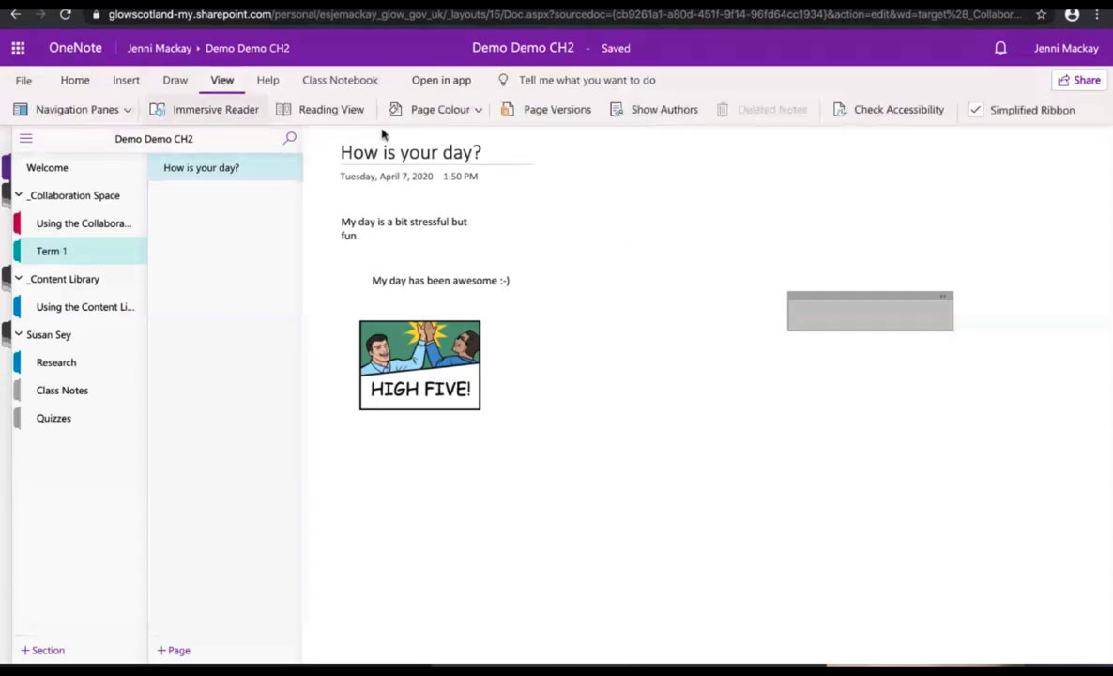
pyautogui.click(666, 111)
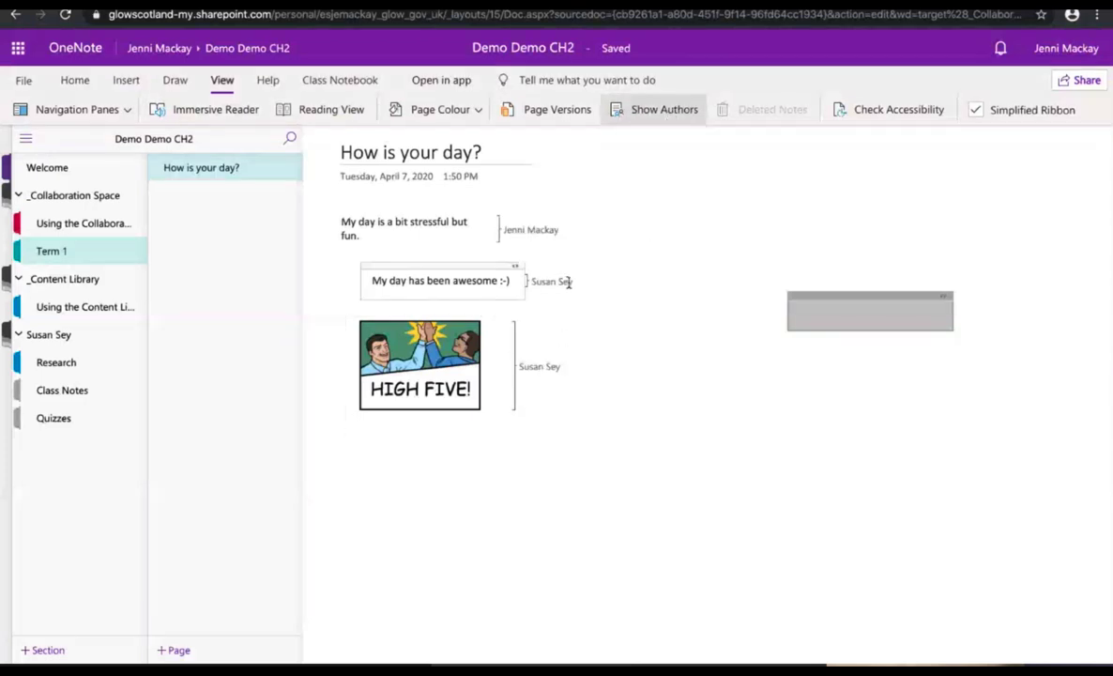
pyautogui.click(643, 117)
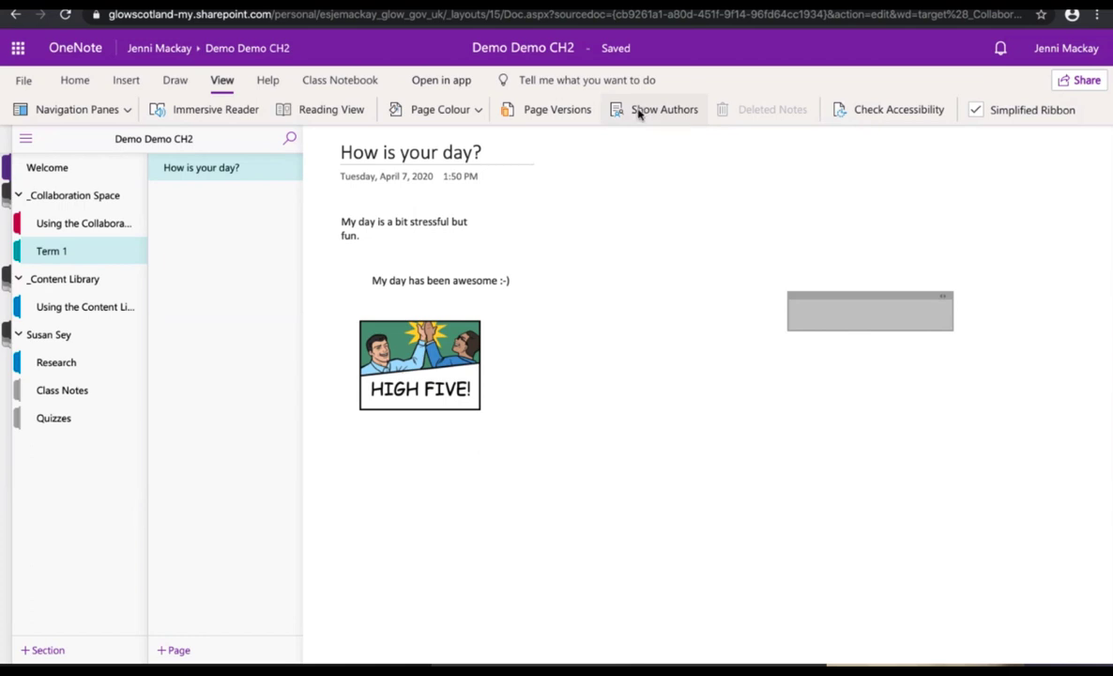
pyautogui.click(638, 113)
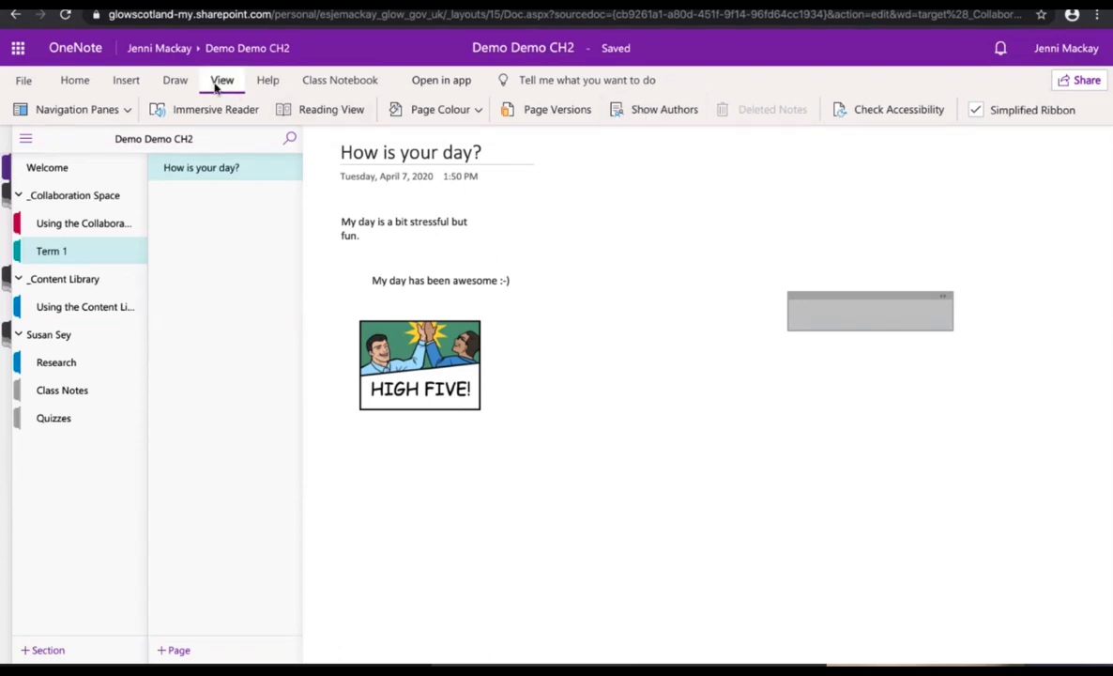
pyautogui.click(625, 111)
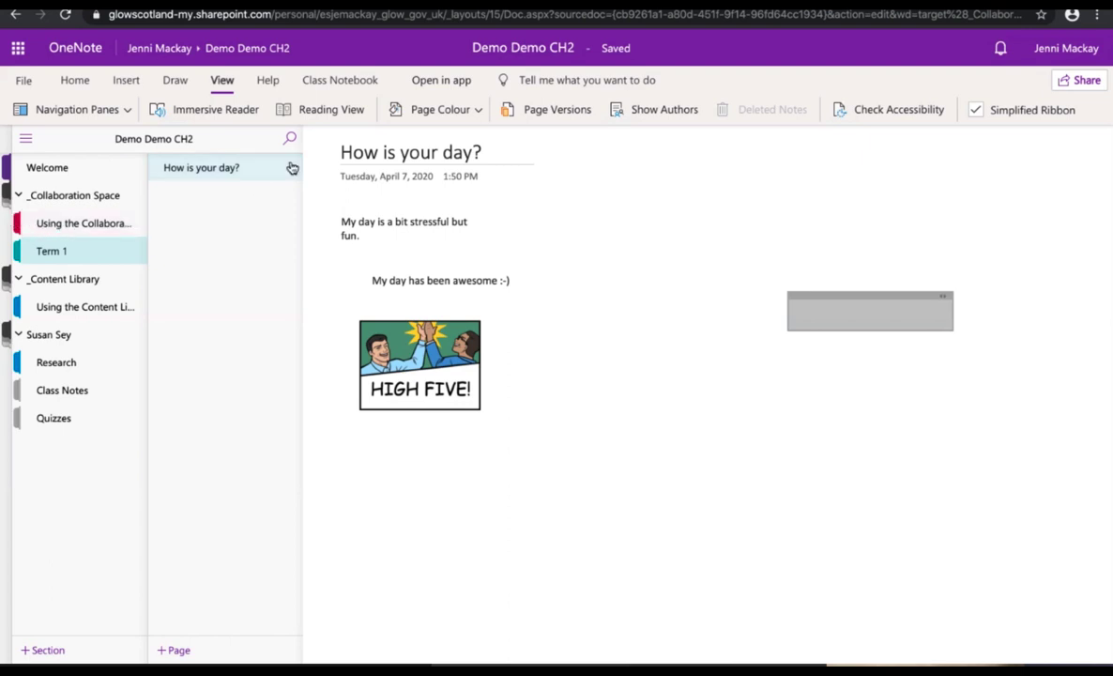
# Step: Add Monday and Tuesday pages to Term 1 and order them below 'How is your day?'
pyautogui.hotkey('ctrl', 'n')
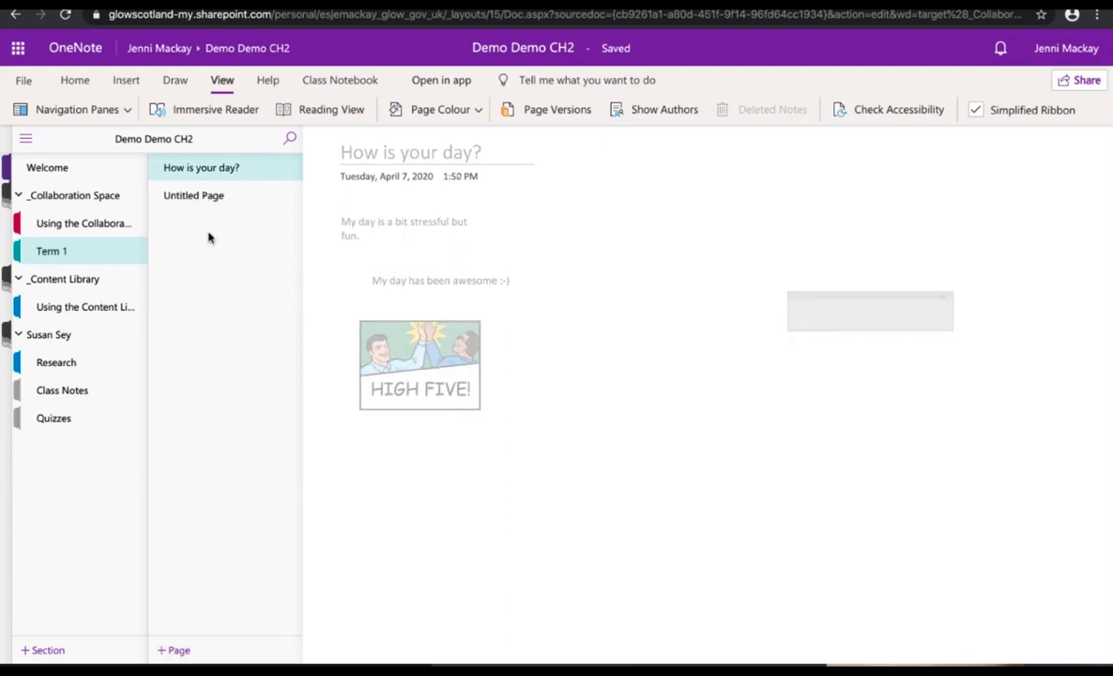
pyautogui.moveTo(203, 176); pyautogui.dragTo(194, 207)
pyautogui.moveTo(198, 174); pyautogui.dragTo(198, 168)
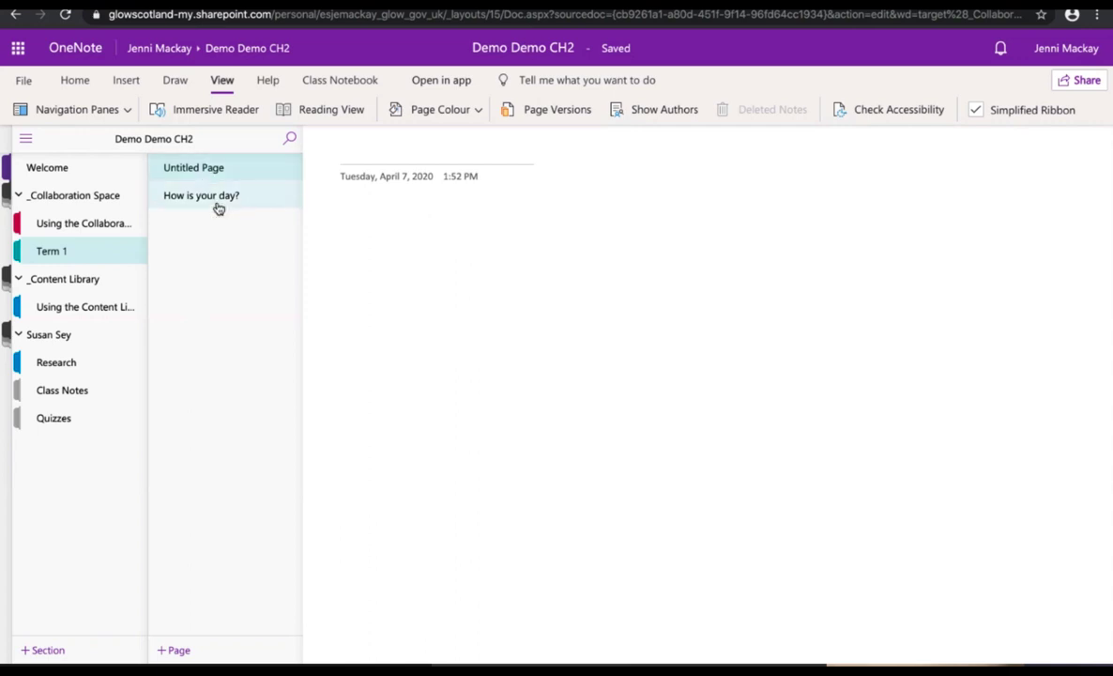
pyautogui.click(172, 655)
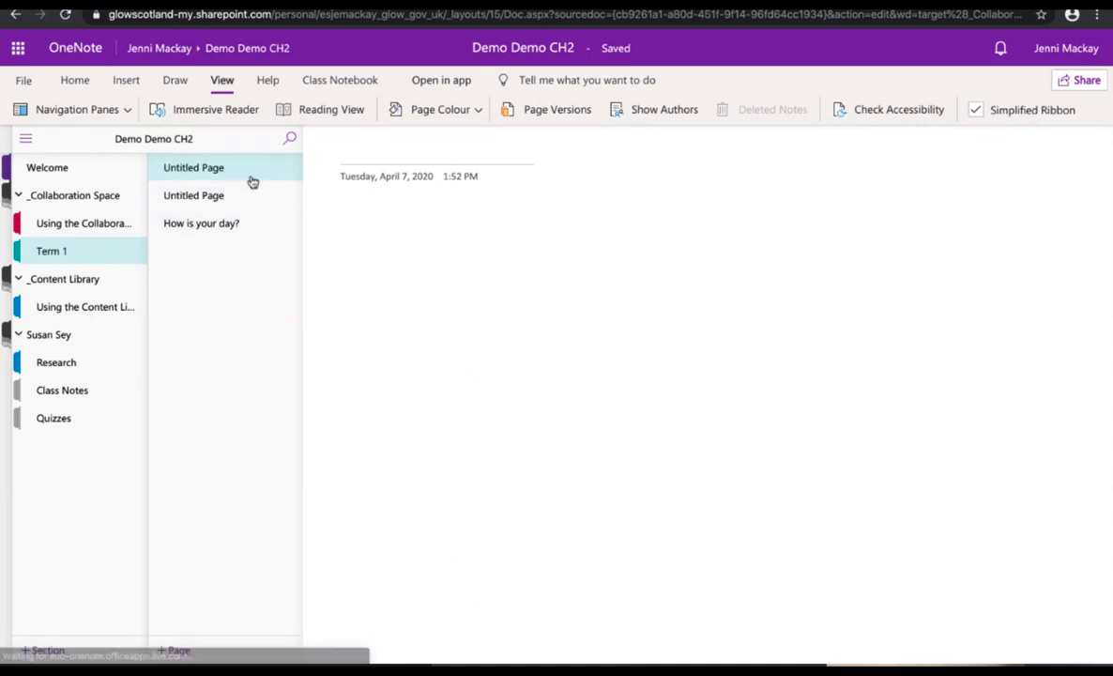
pyautogui.write('Monday')
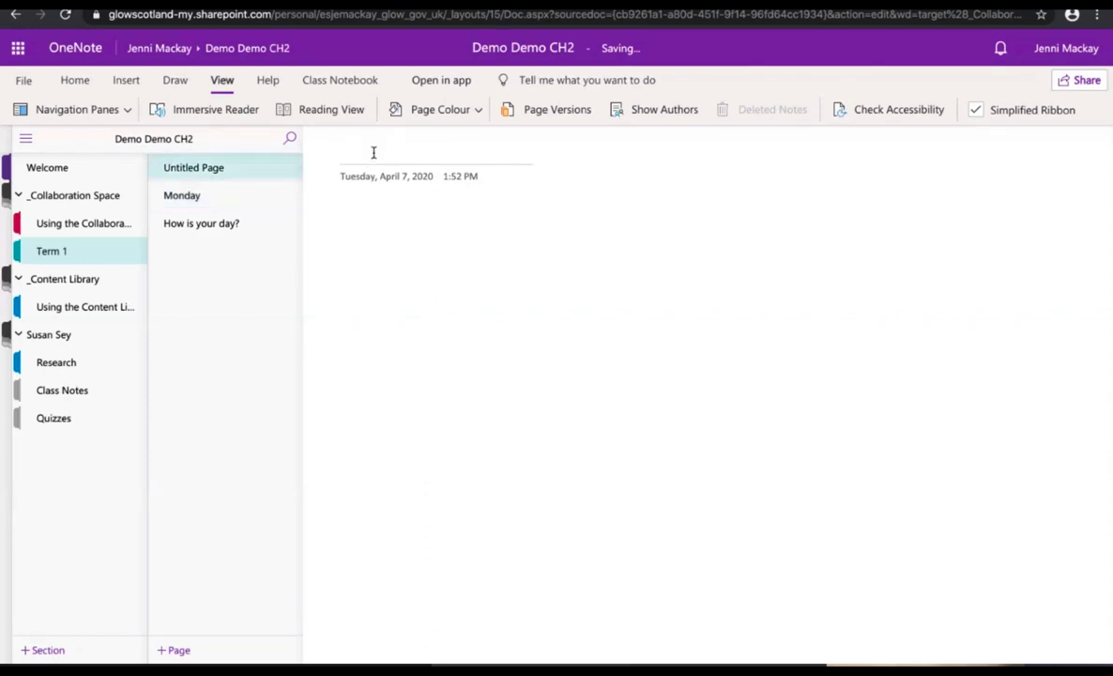
pyautogui.write('Tuesday')
pyautogui.moveTo(249, 198); pyautogui.dragTo(174, 164)
pyautogui.moveTo(187, 230); pyautogui.dragTo(195, 163)
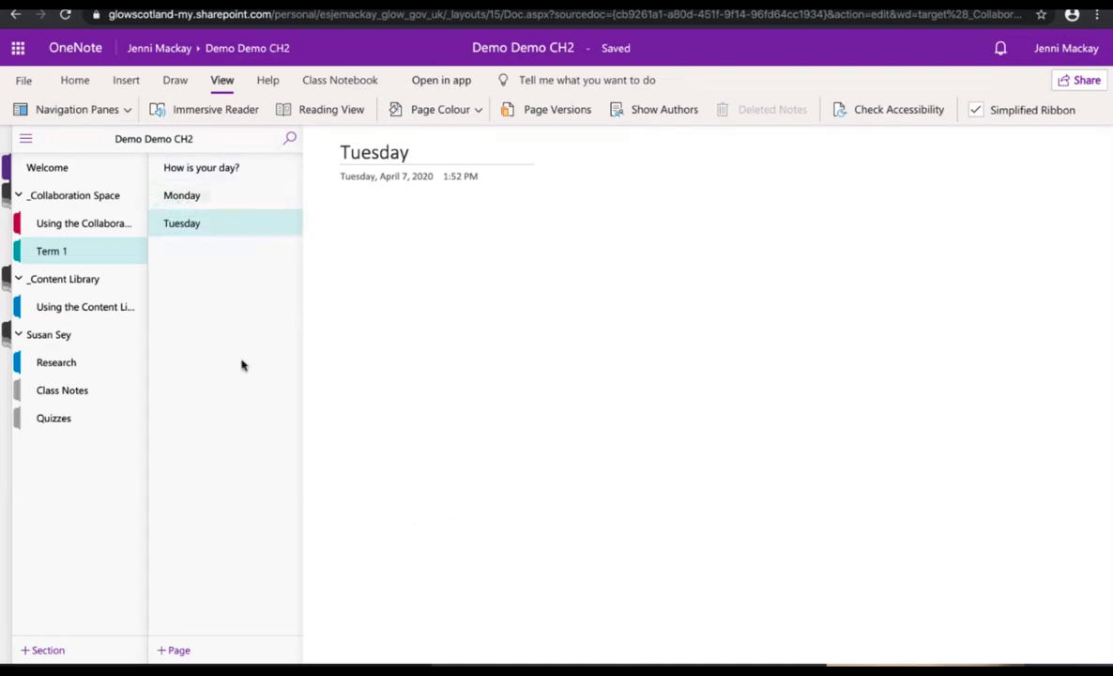
# Step: Give the 'How is your day?' page a lavender background, then open Using the Content Library
pyautogui.click(244, 178)
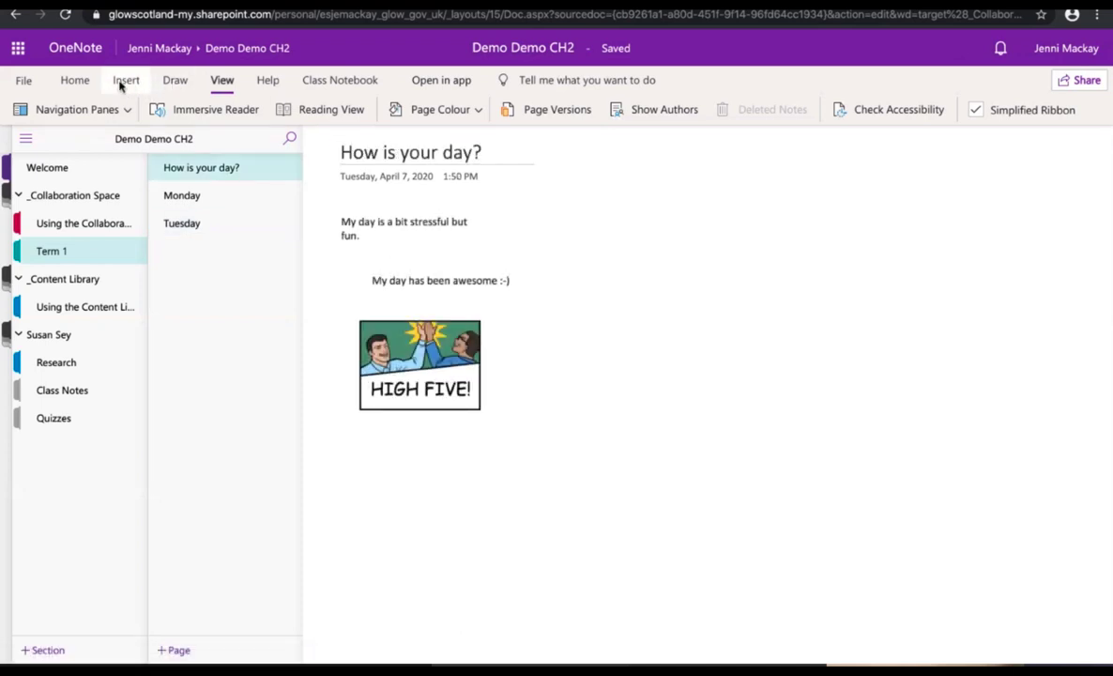
pyautogui.click(434, 110)
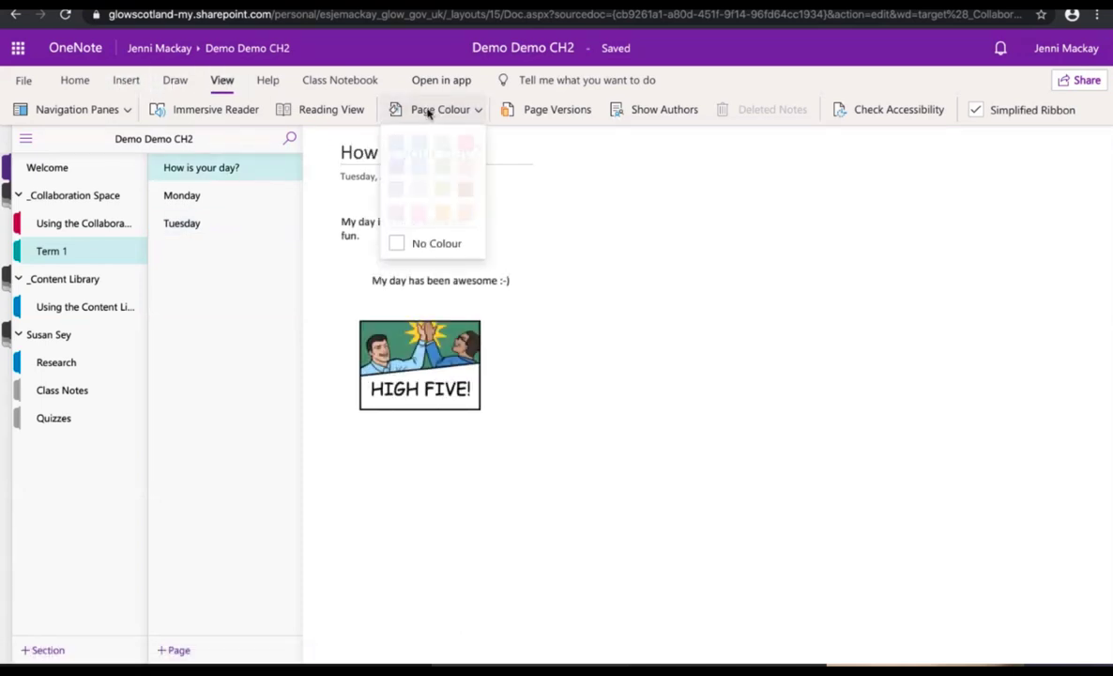
pyautogui.click(367, 178)
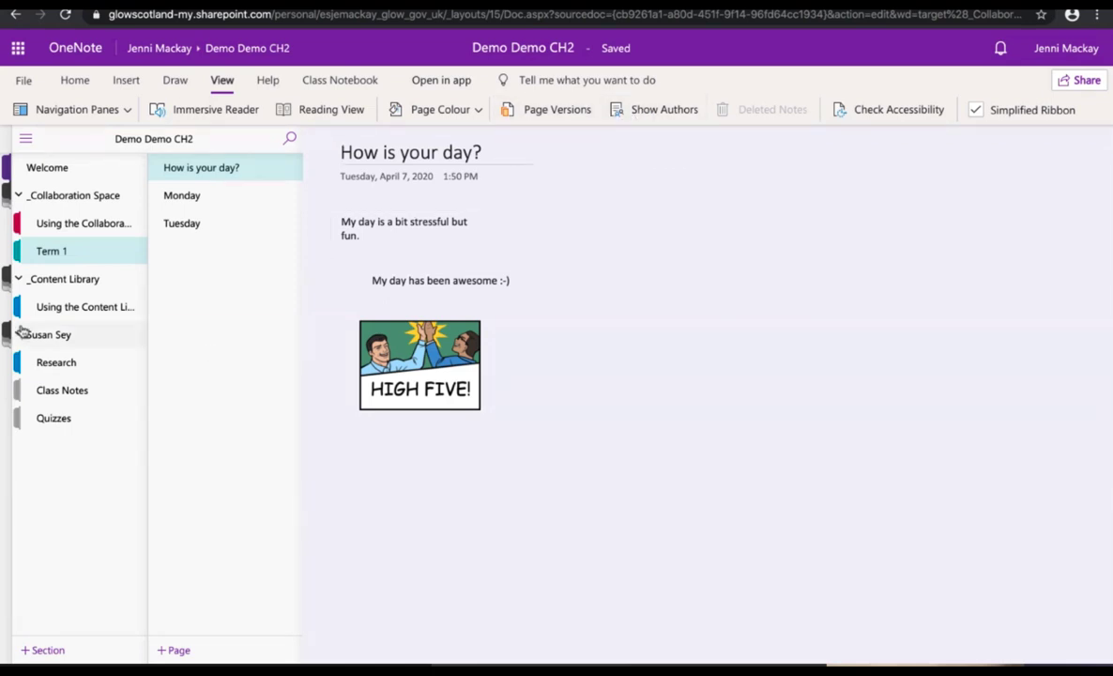
pyautogui.click(54, 308)
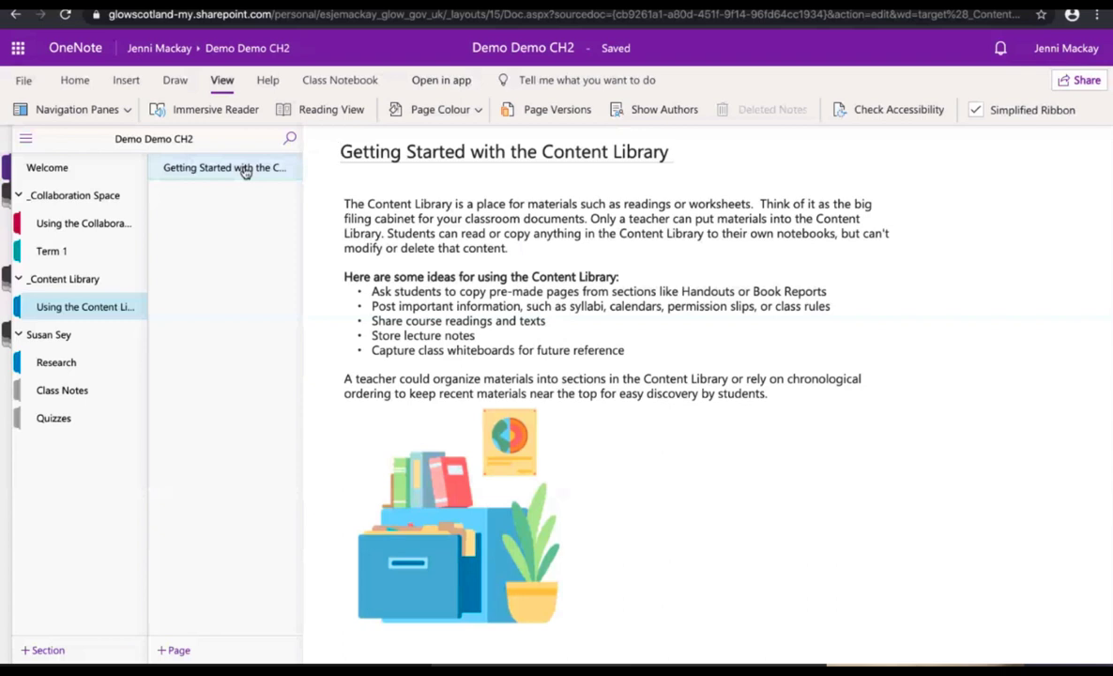
# Step: Add a page titled 'Technologies' to the Content Library and bring up the Insert File options
pyautogui.click(173, 654)
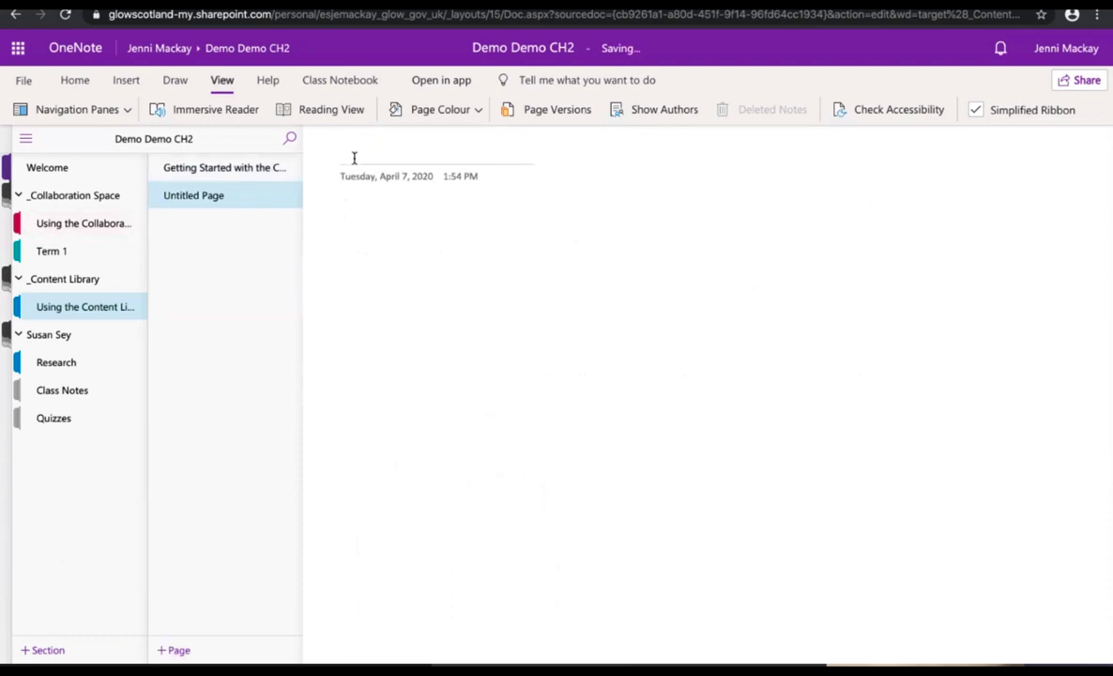
pyautogui.write('Techne')
pyautogui.write('logies')
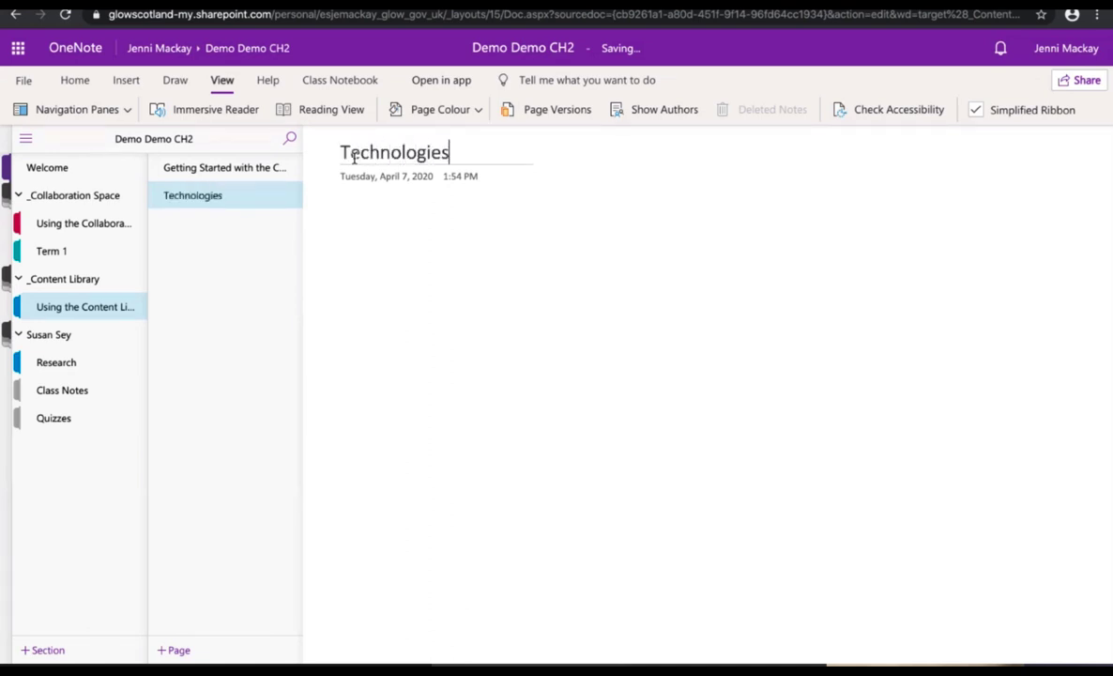
pyautogui.press('Return')
pyautogui.click(116, 83)
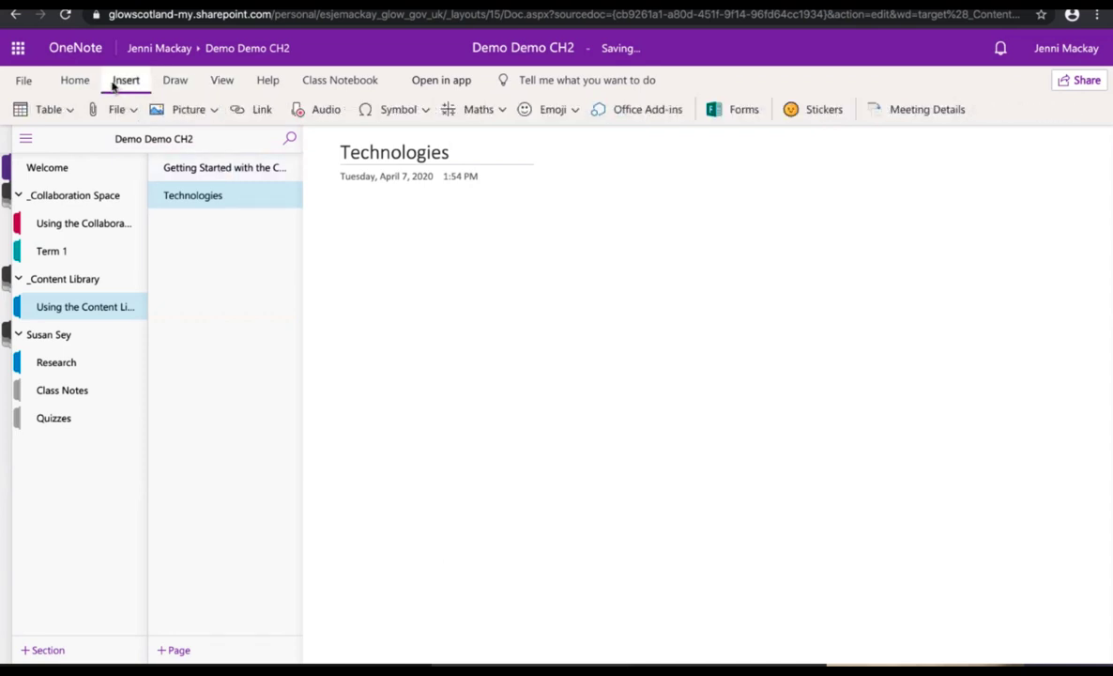
pyautogui.click(117, 112)
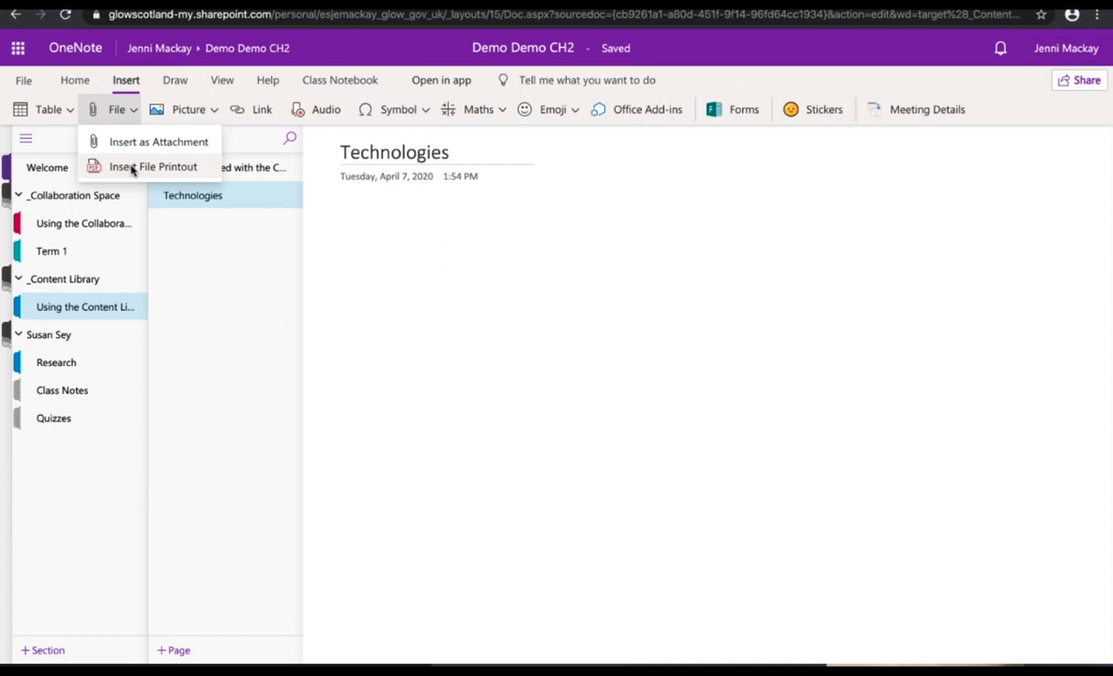
# Step: Insert TechnologiesBenchmarksWord.docx as a file printout on the Technologies page
pyautogui.click(131, 169)
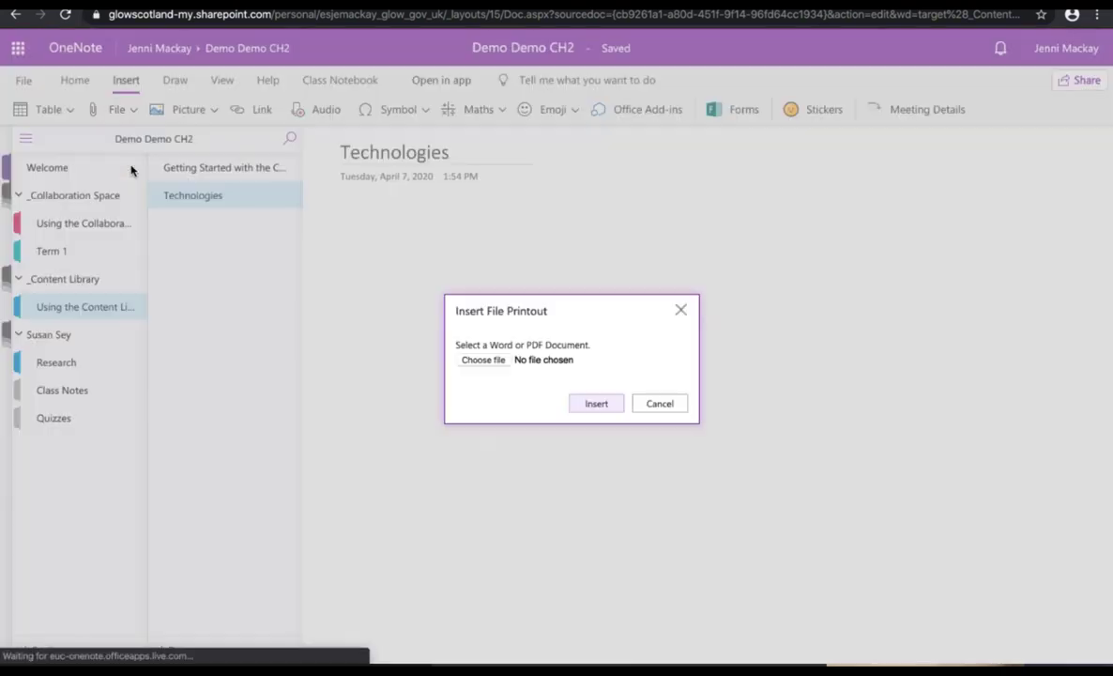
pyautogui.click(484, 361)
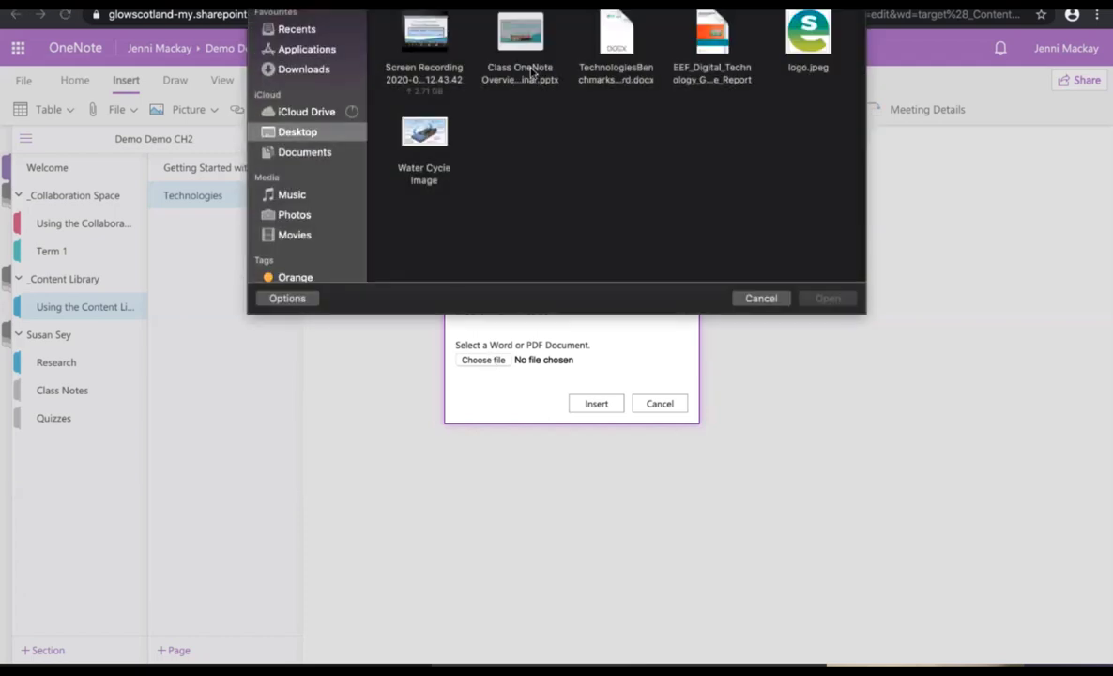
pyautogui.doubleClick(606, 33)
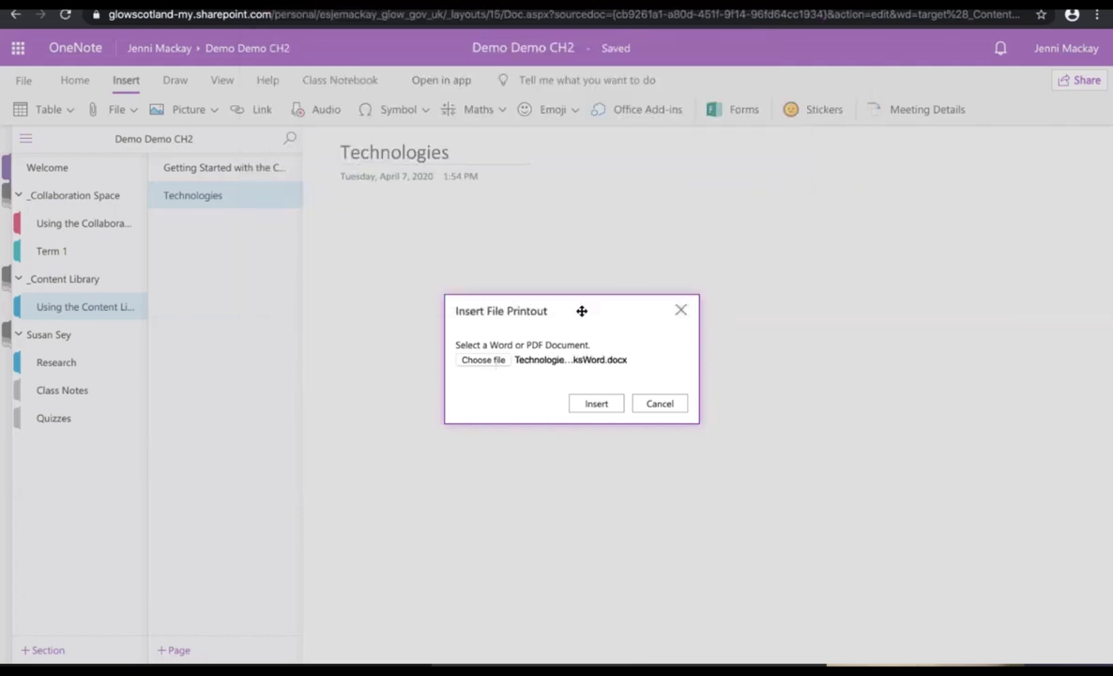
pyautogui.click(594, 405)
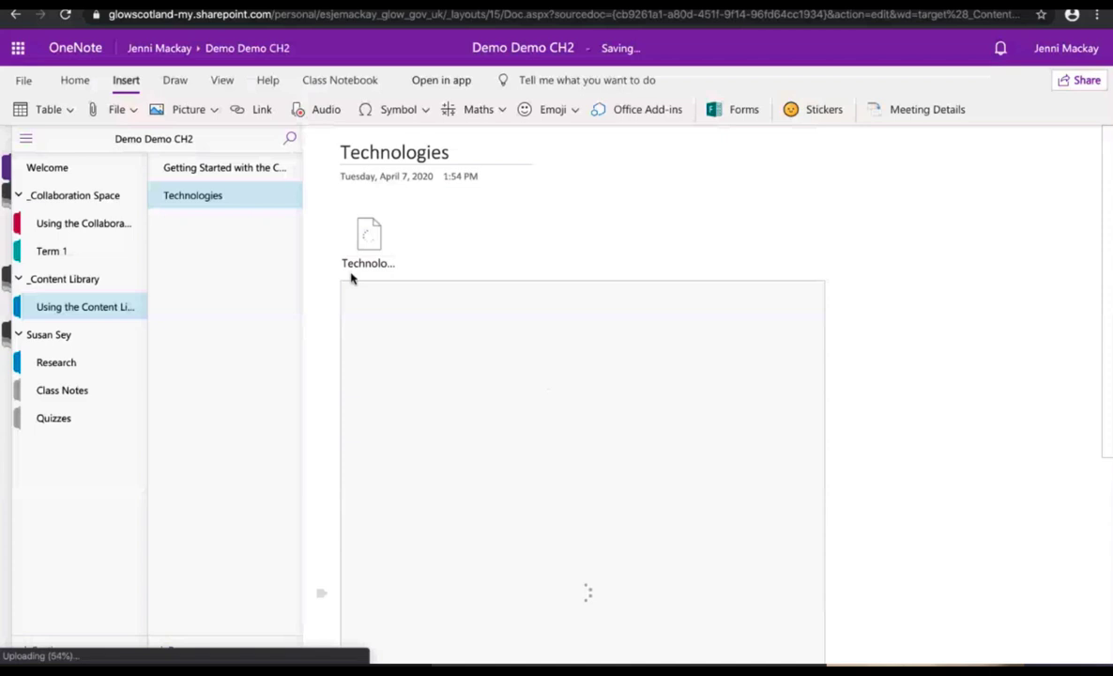
# Step: Open the attached TechnologiesBenchmarksWord.docx icon to bring up its download prompt
pyautogui.scroll(-4, 372, 242)
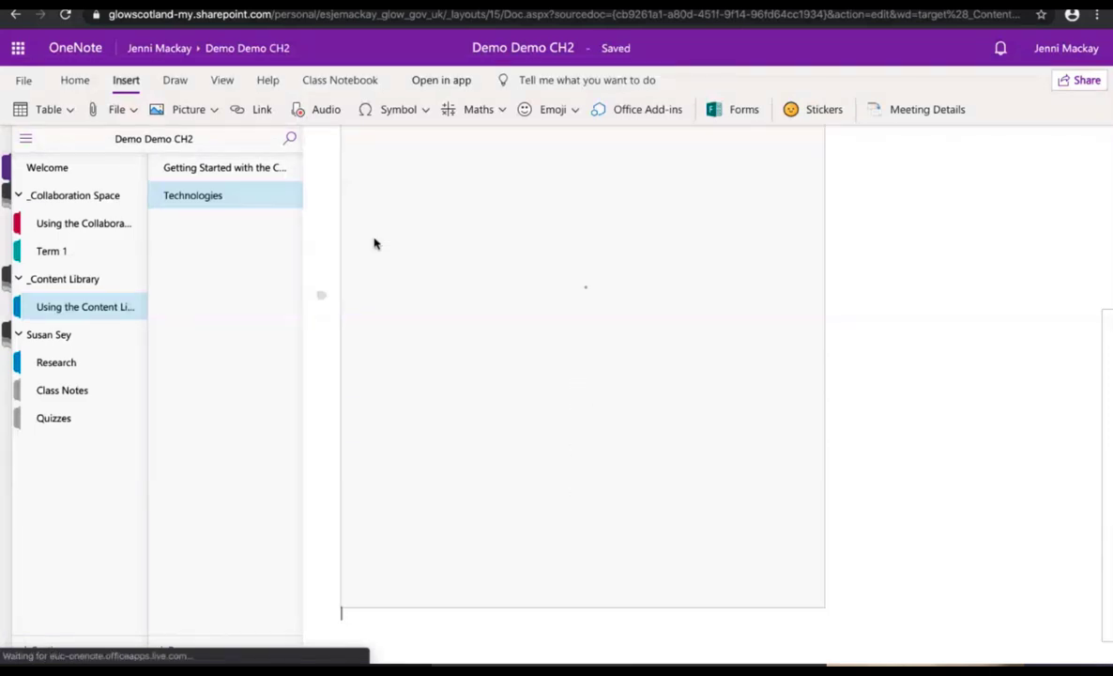
pyautogui.scroll(4, 374, 244)
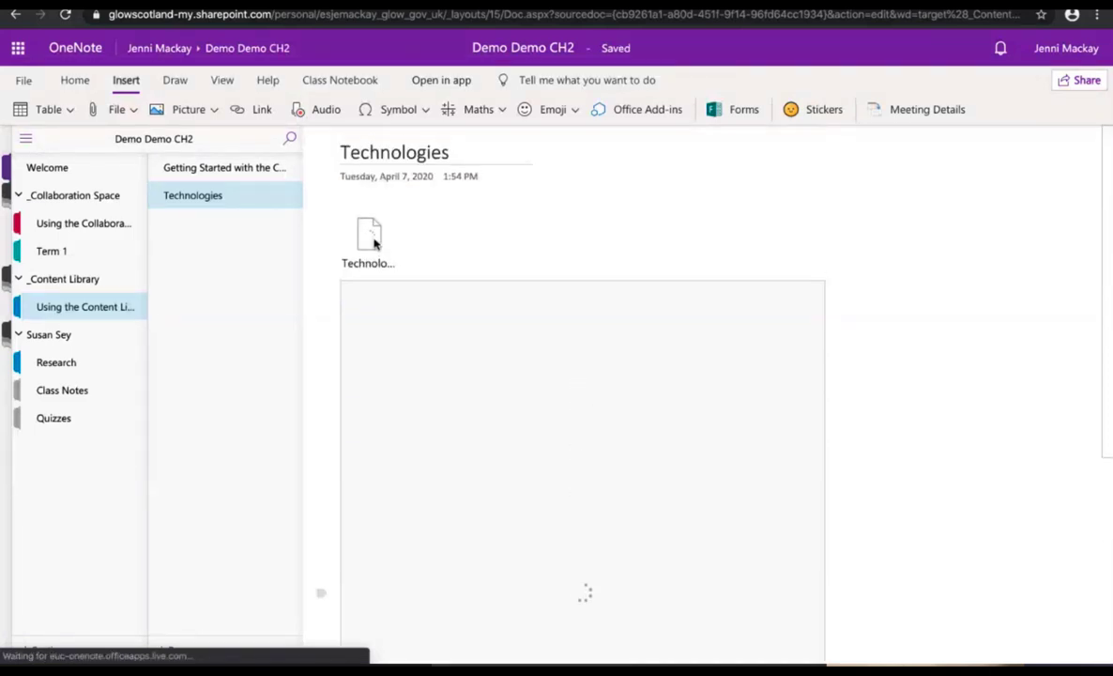
pyautogui.click(374, 243)
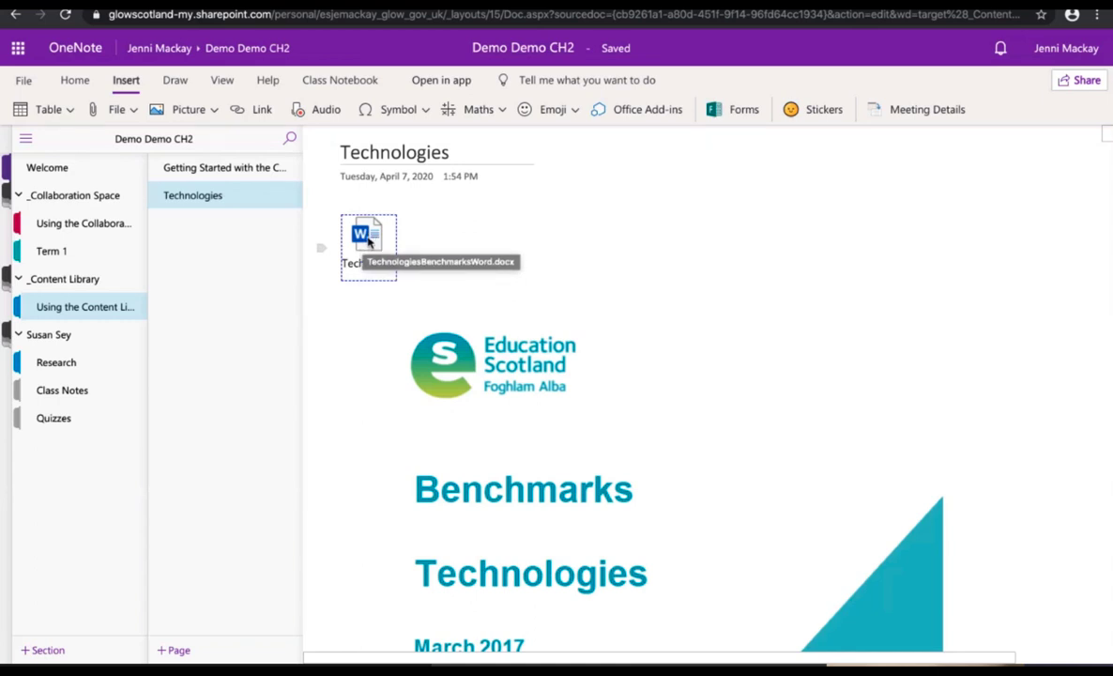
pyautogui.doubleClick(368, 240)
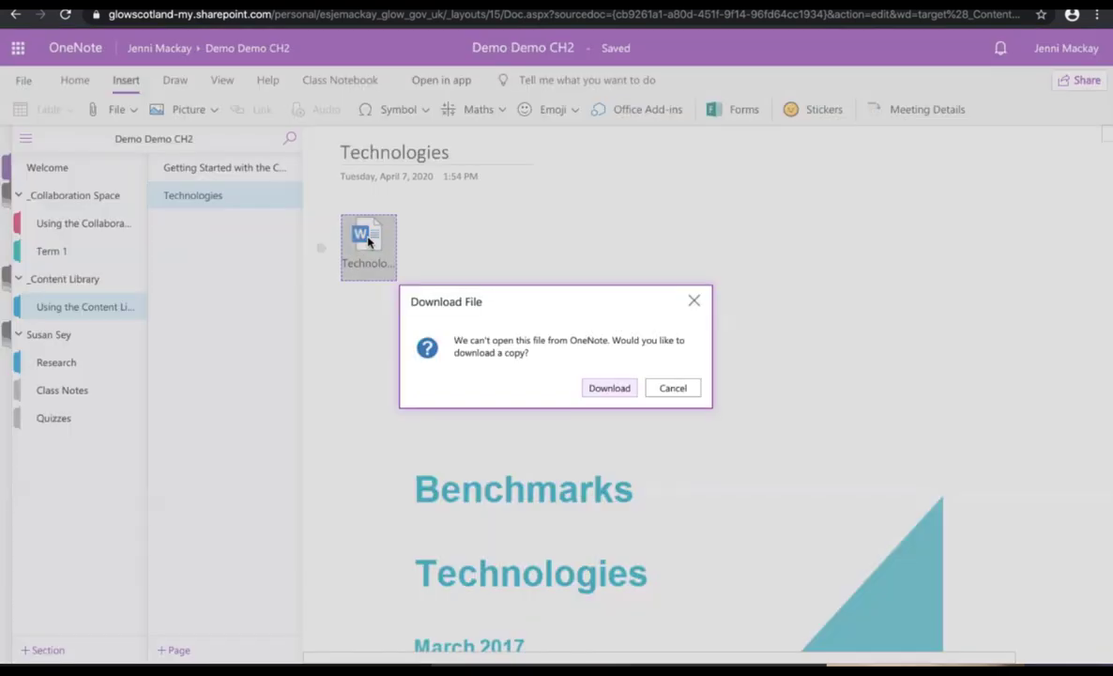
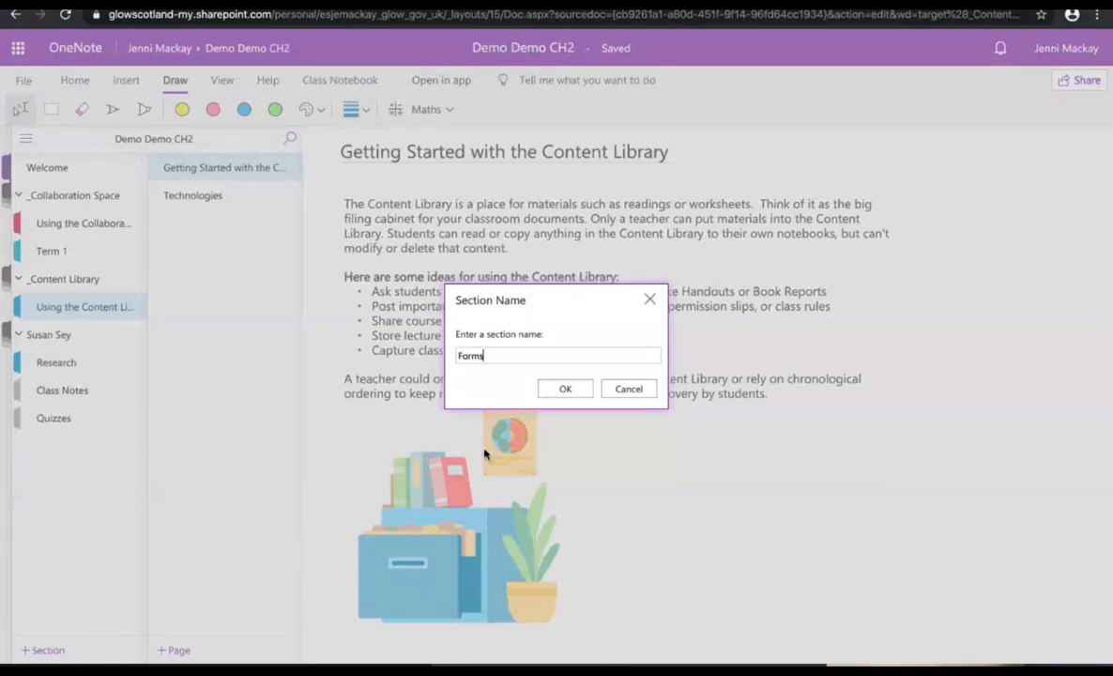
# Step: Create the Forms section and title its page 'Easter'
pyautogui.click(560, 390)
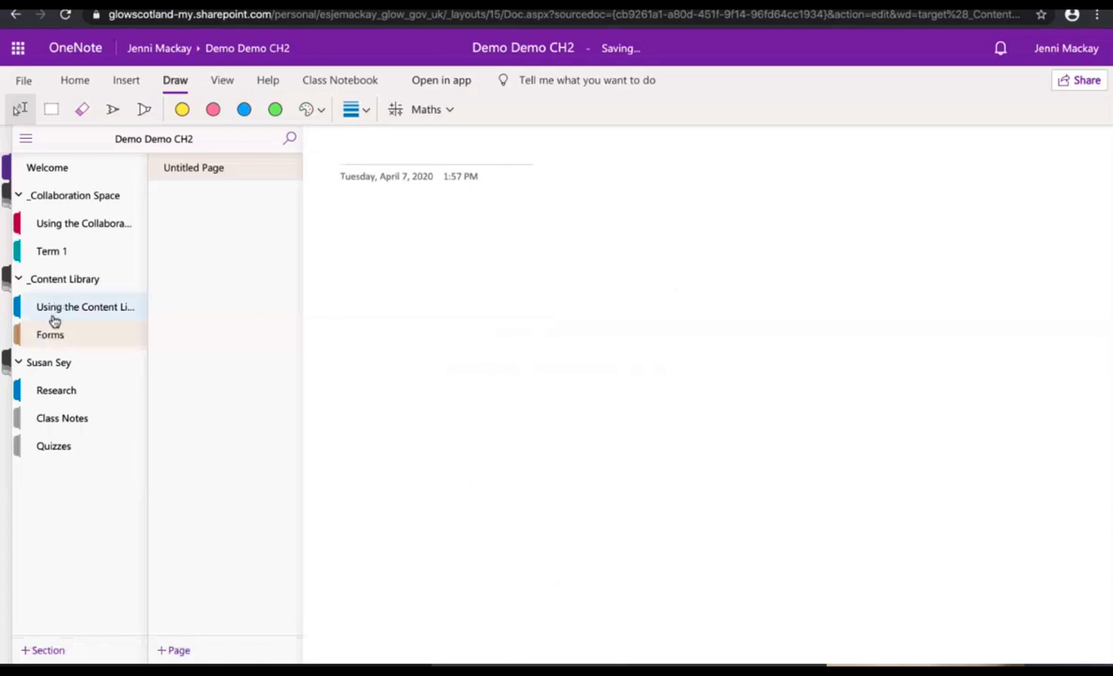
pyautogui.click(353, 157)
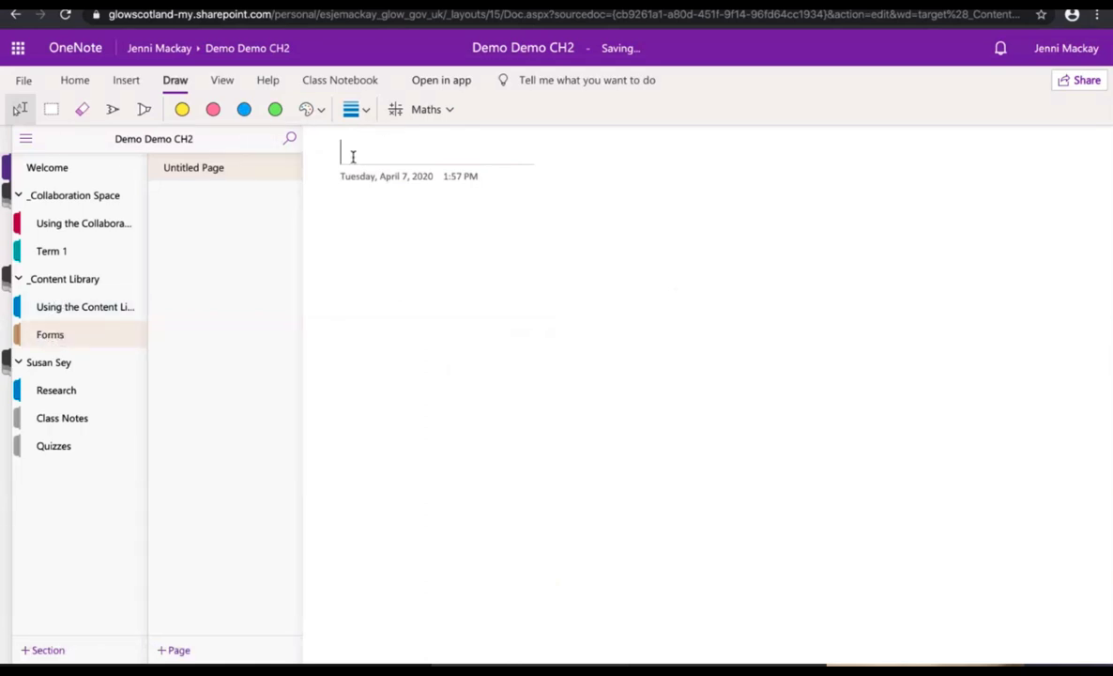
pyautogui.write('Easter')
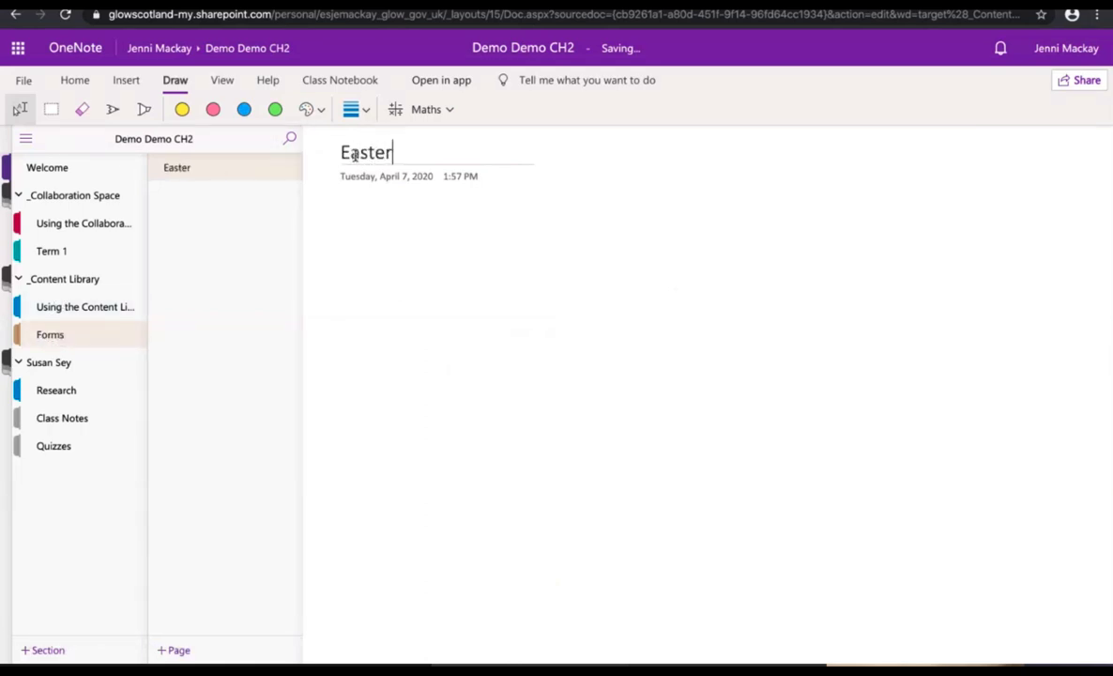
pyautogui.click(346, 225)
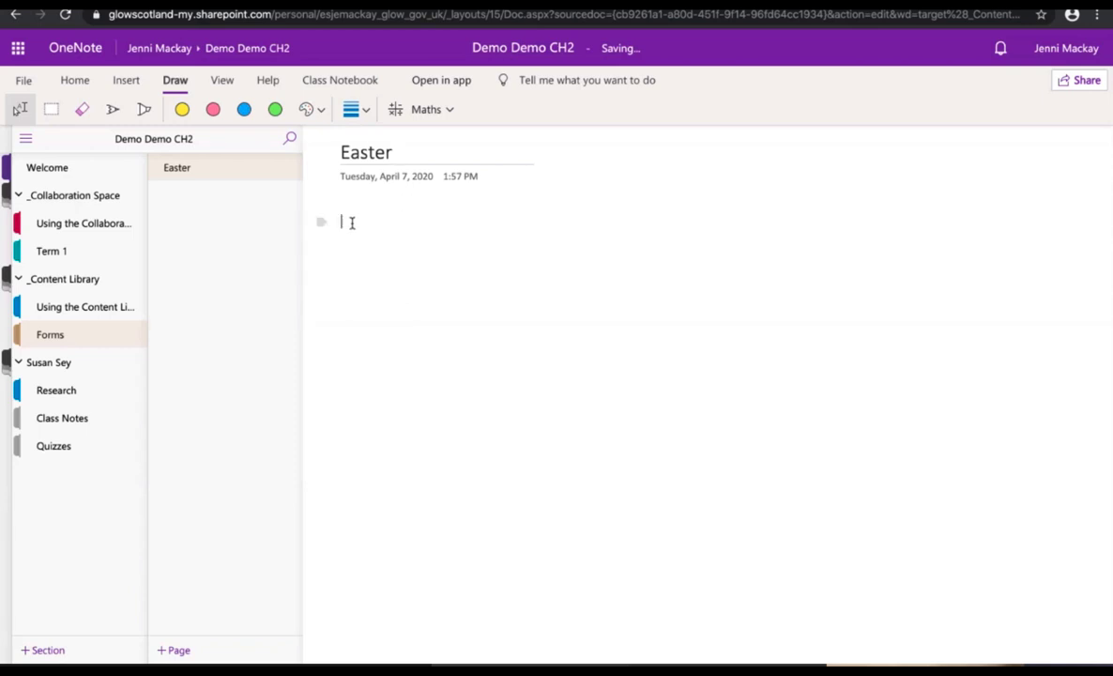
# Step: Sign in to Microsoft Forms and embed the 'What animal best represents Easter? (2)' form
pyautogui.click(126, 82)
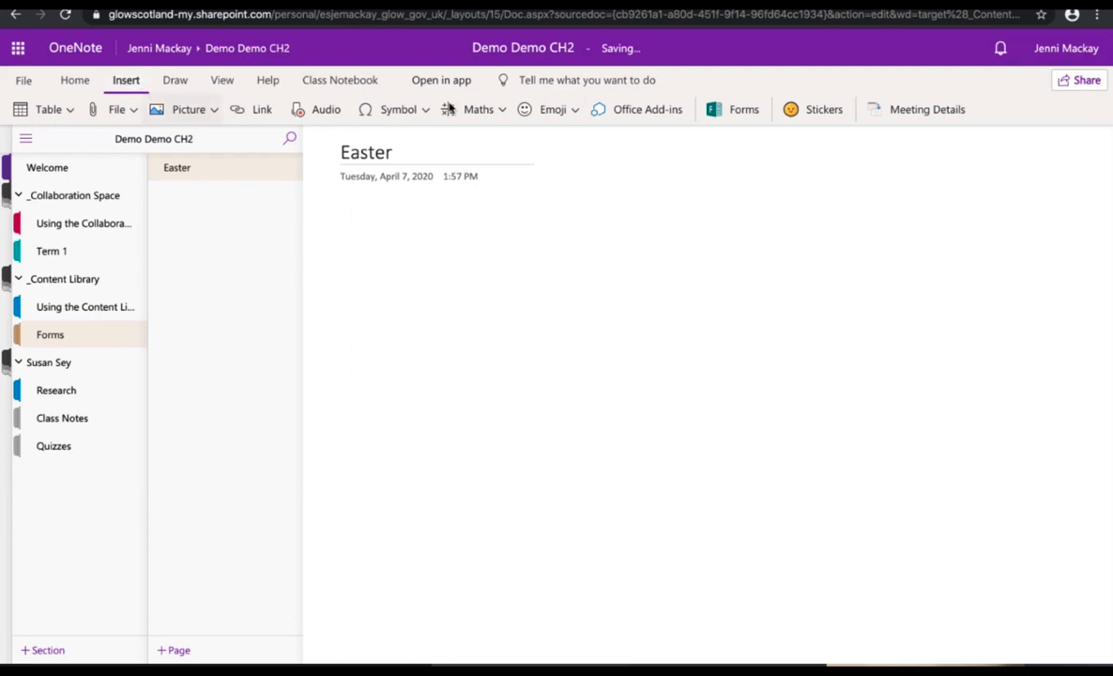
pyautogui.click(739, 111)
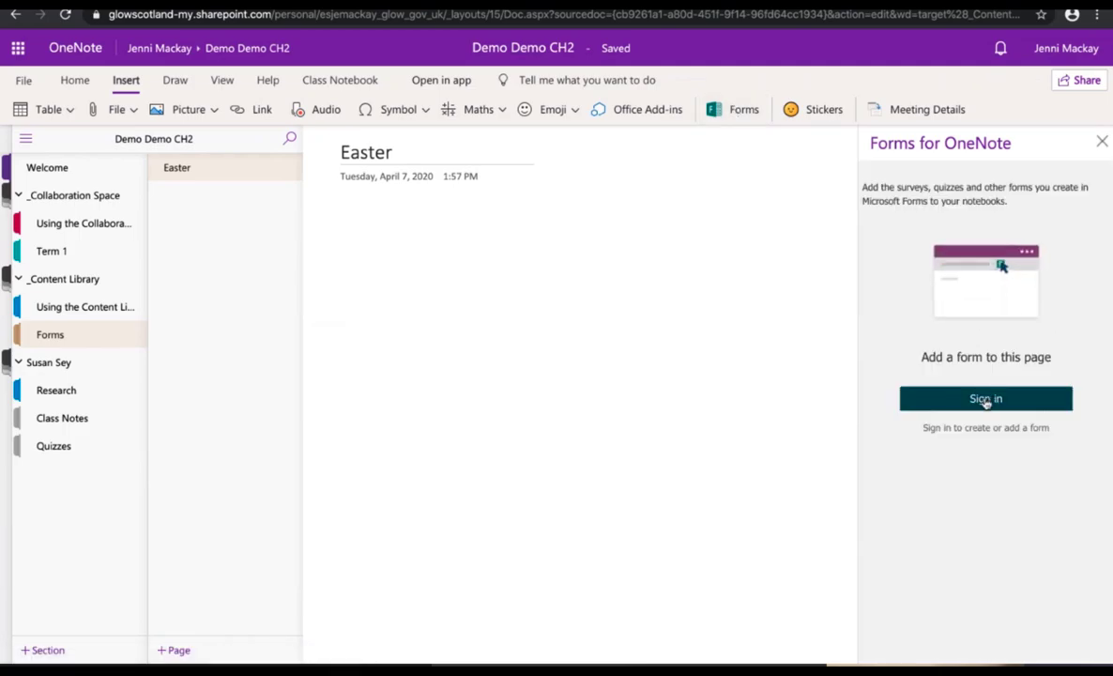
pyautogui.click(986, 398)
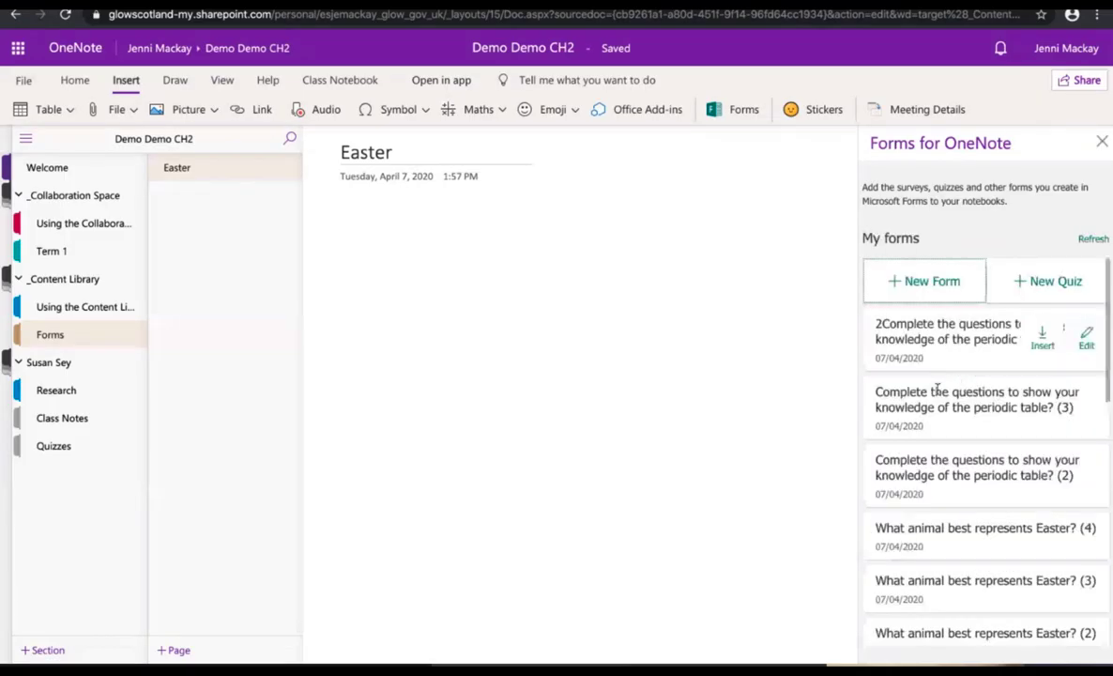
pyautogui.scroll(-4, 938, 390)
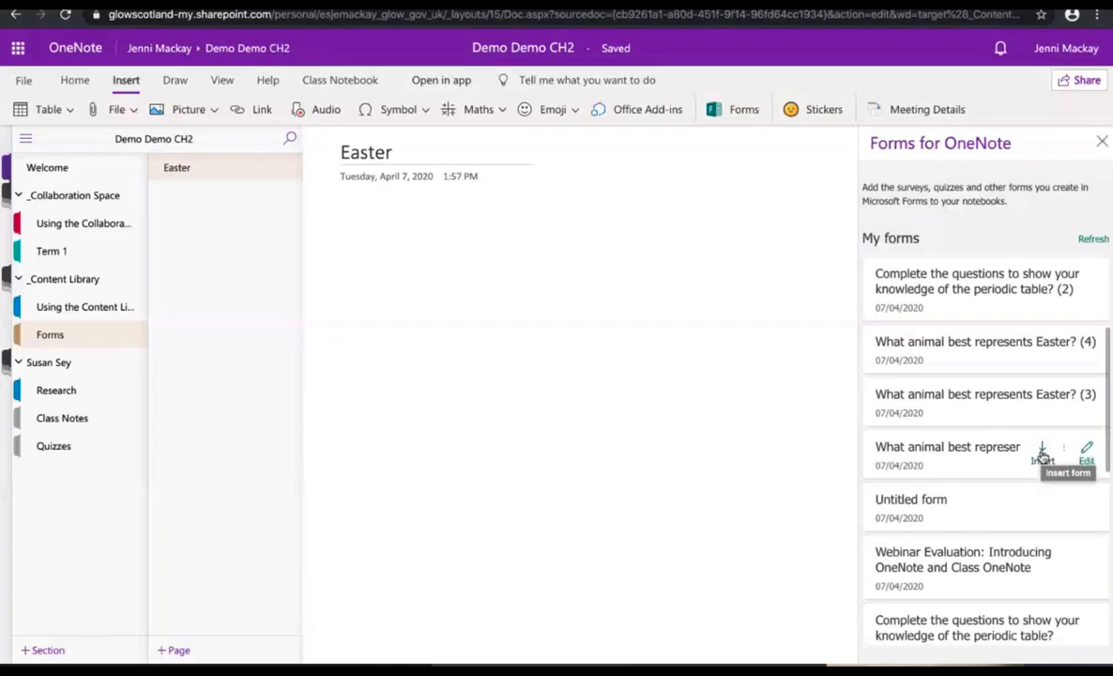
pyautogui.click(1042, 457)
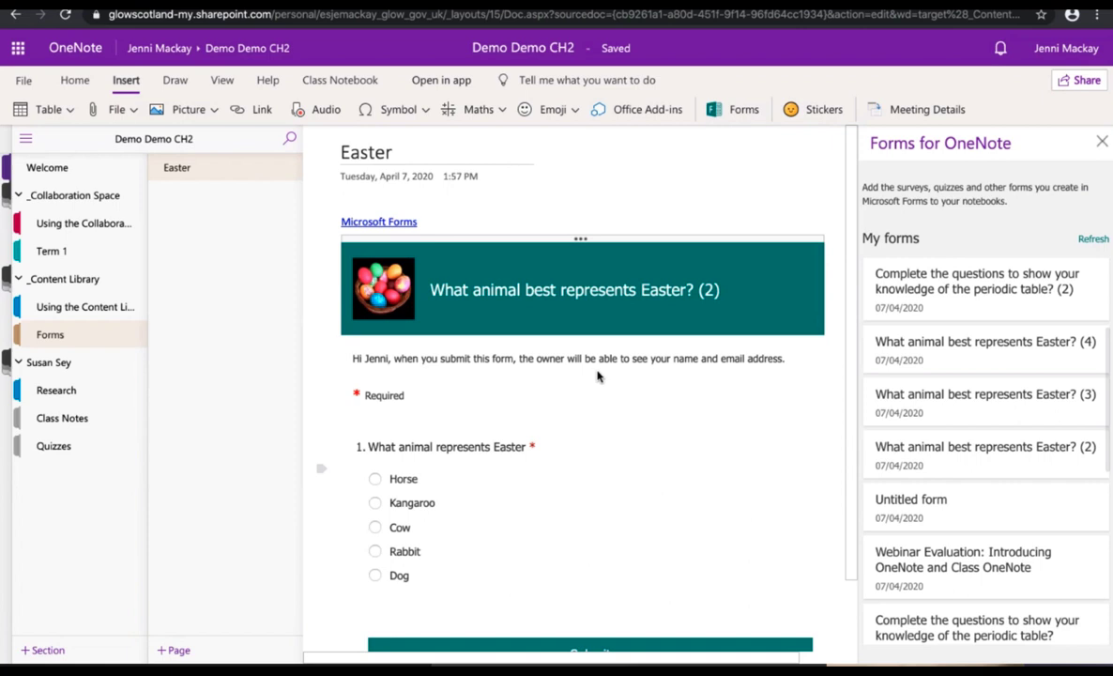
# Step: Bring up the Distribute Page options from the Class Notebook tools
pyautogui.click(333, 81)
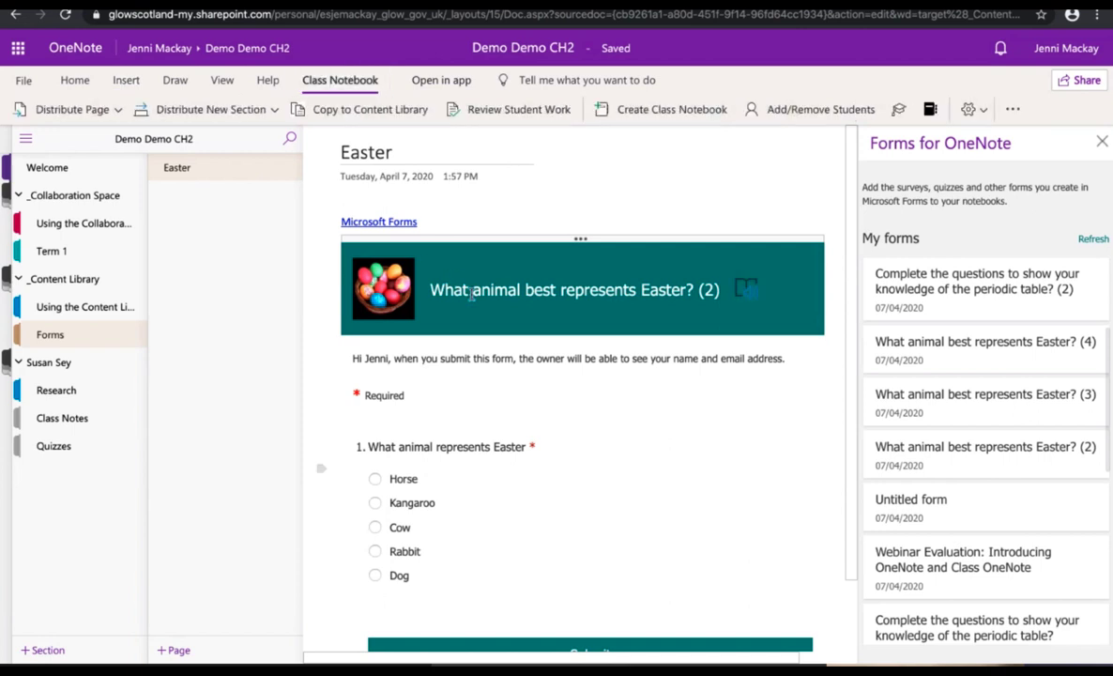
pyautogui.click(78, 110)
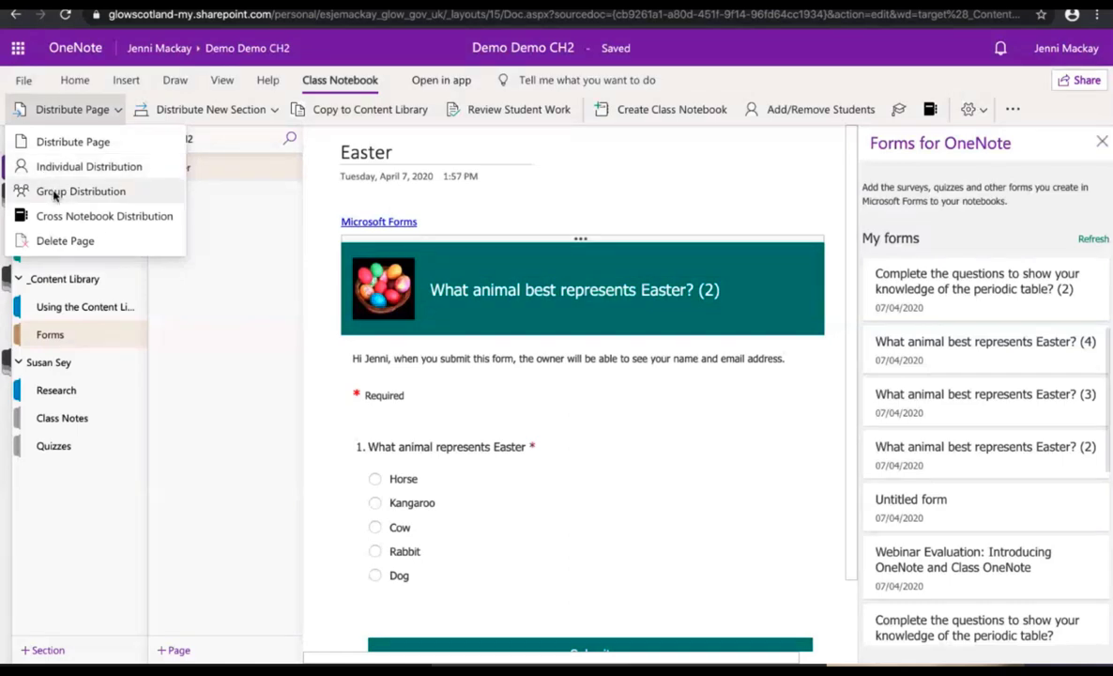
# Step: Abandon group distribution and close the Group Distribution and Microsoft Forms panes
pyautogui.click(81, 192)
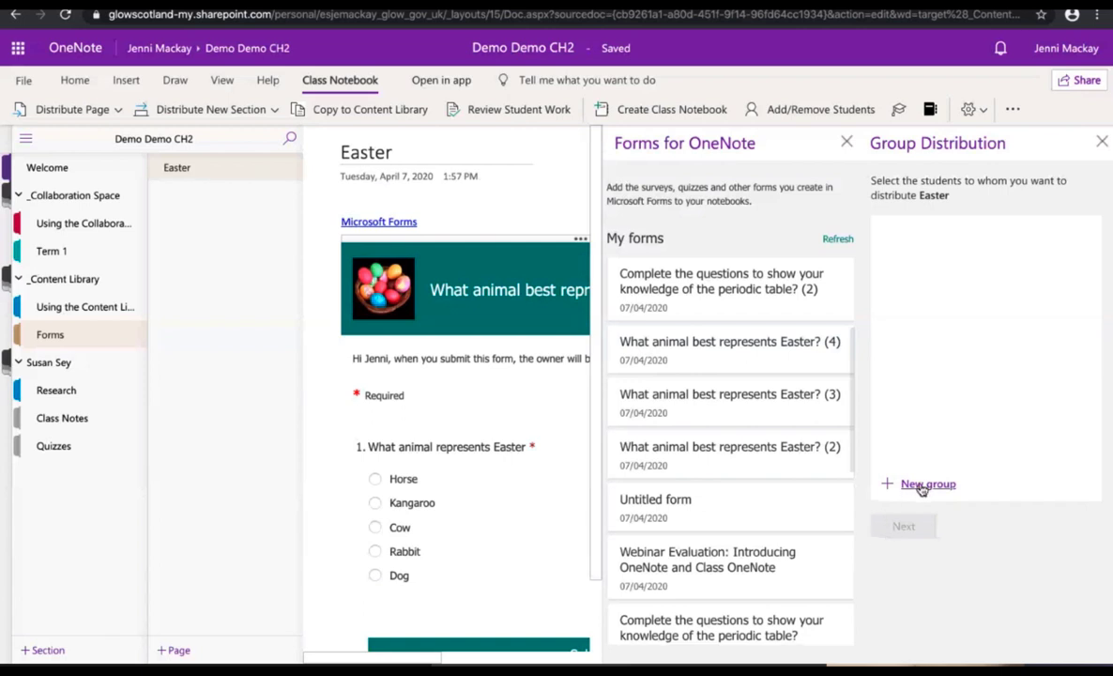
pyautogui.click(89, 110)
pyautogui.click(1021, 133)
pyautogui.click(1101, 141)
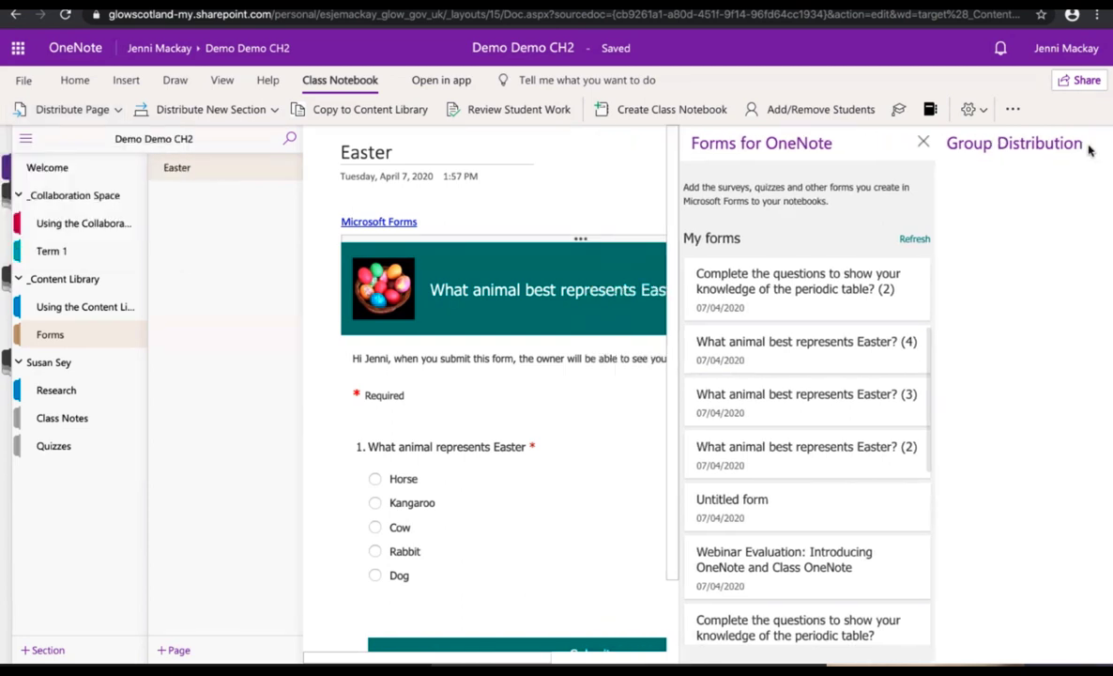
pyautogui.click(1103, 141)
# Step: Distribute the Easter page individually to the student's Quizzes section
pyautogui.click(58, 108)
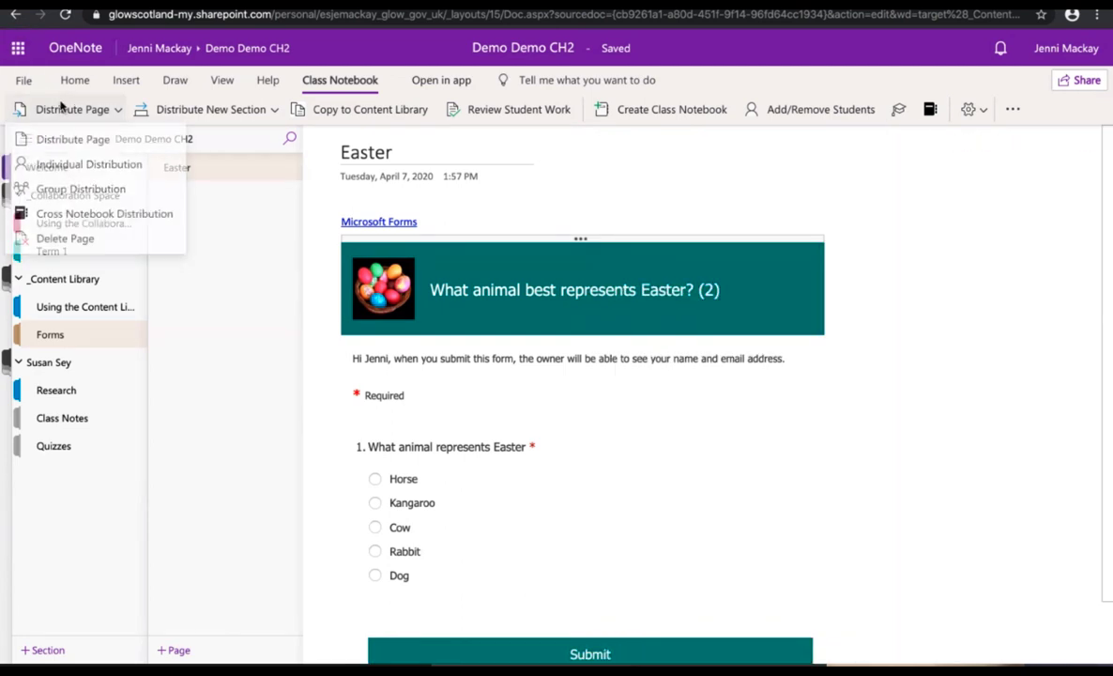
pyautogui.click(67, 169)
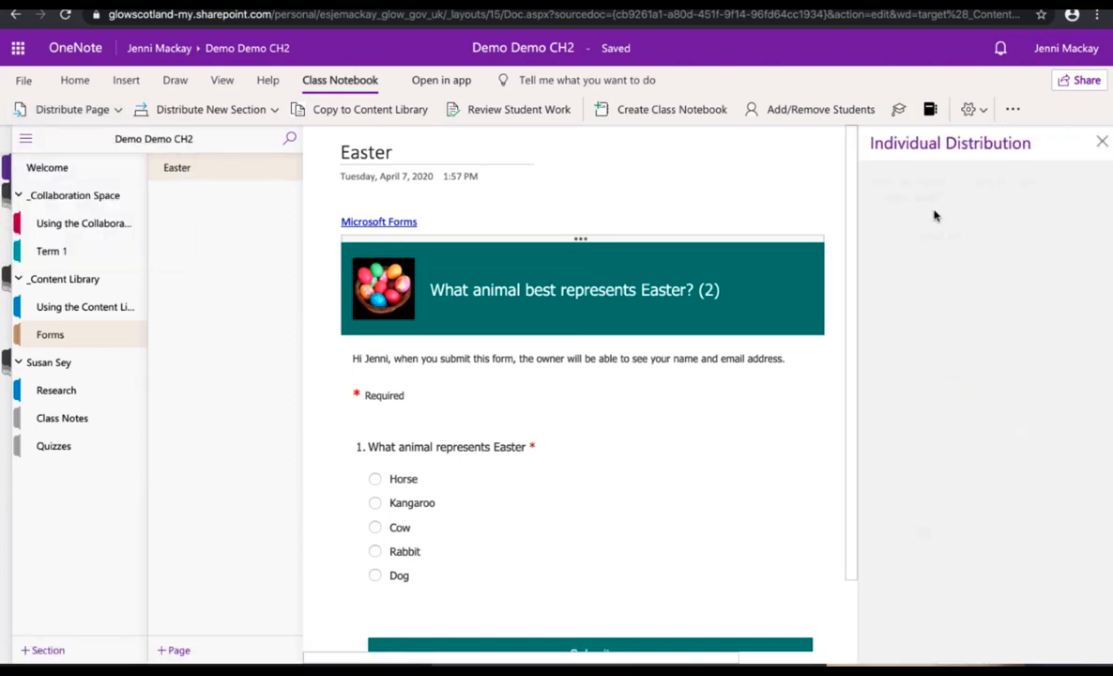
pyautogui.click(886, 236)
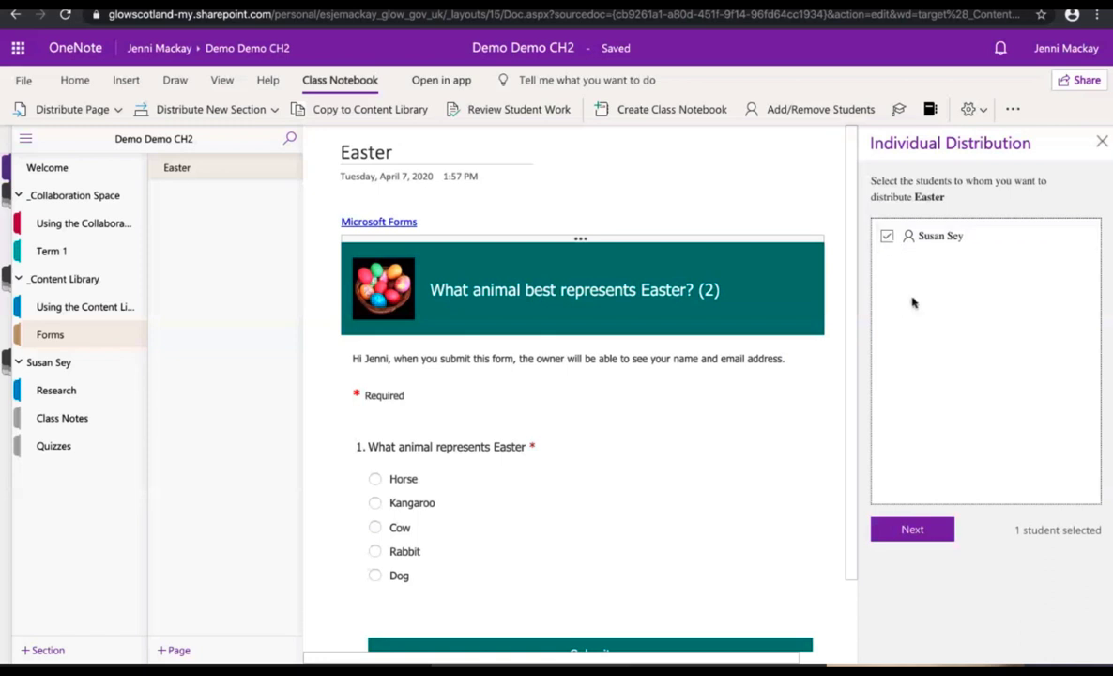
pyautogui.click(913, 529)
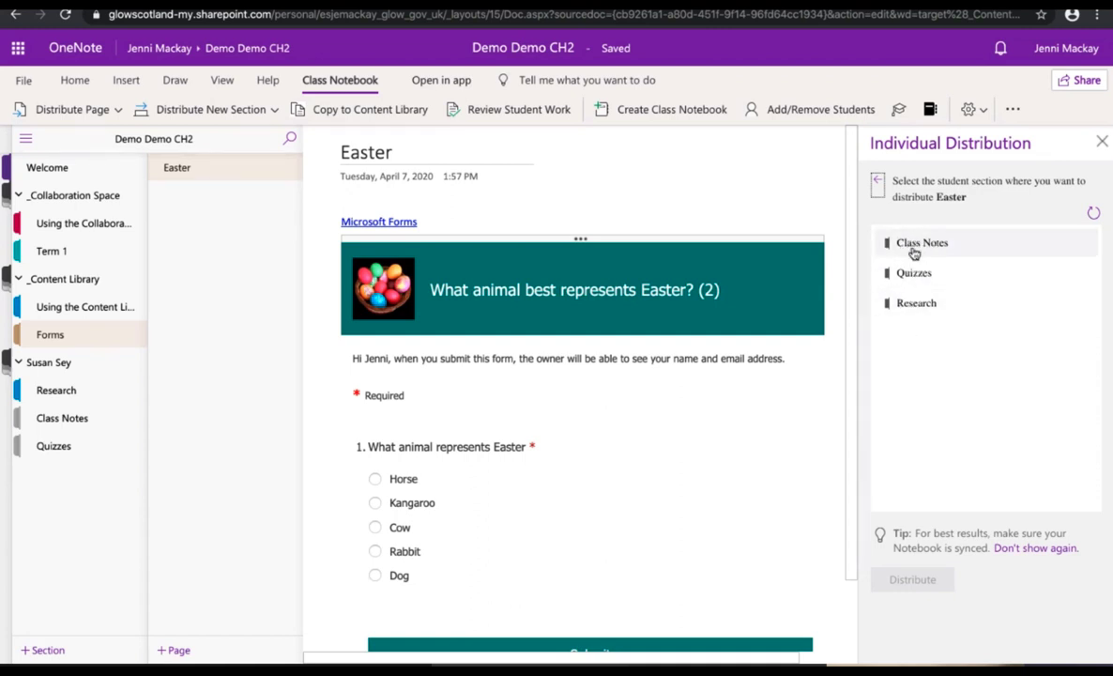
pyautogui.click(915, 274)
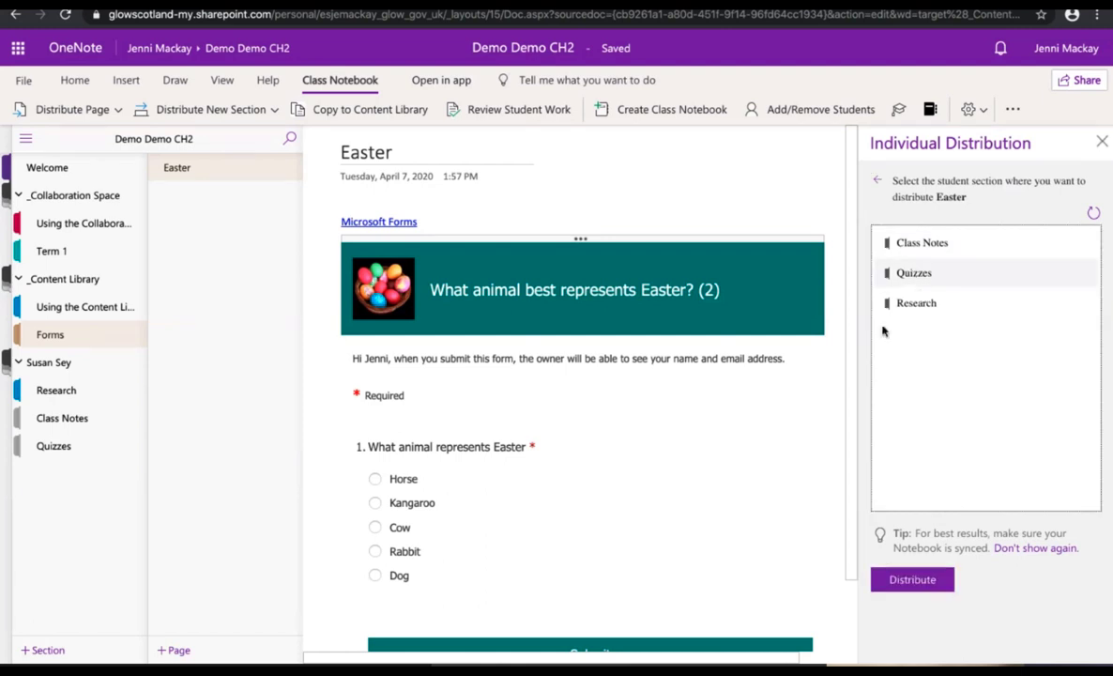
pyautogui.click(932, 586)
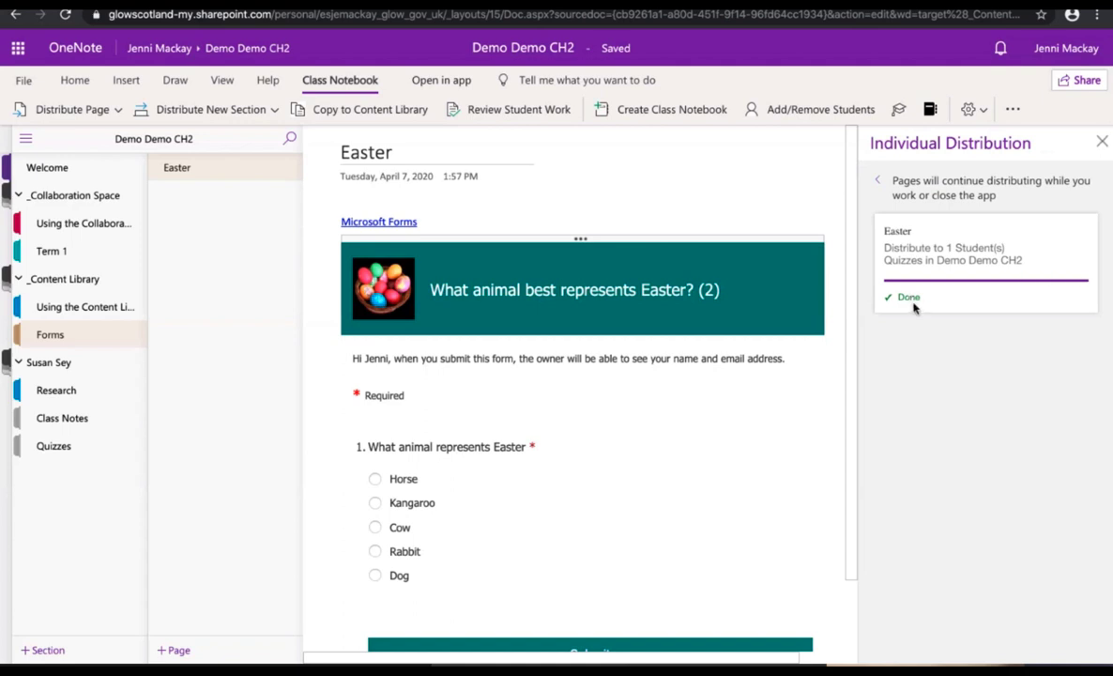
# Step: Check the distributed Easter page in Quizzes, then open the Research section's Romeo and Juliet page
pyautogui.click(54, 448)
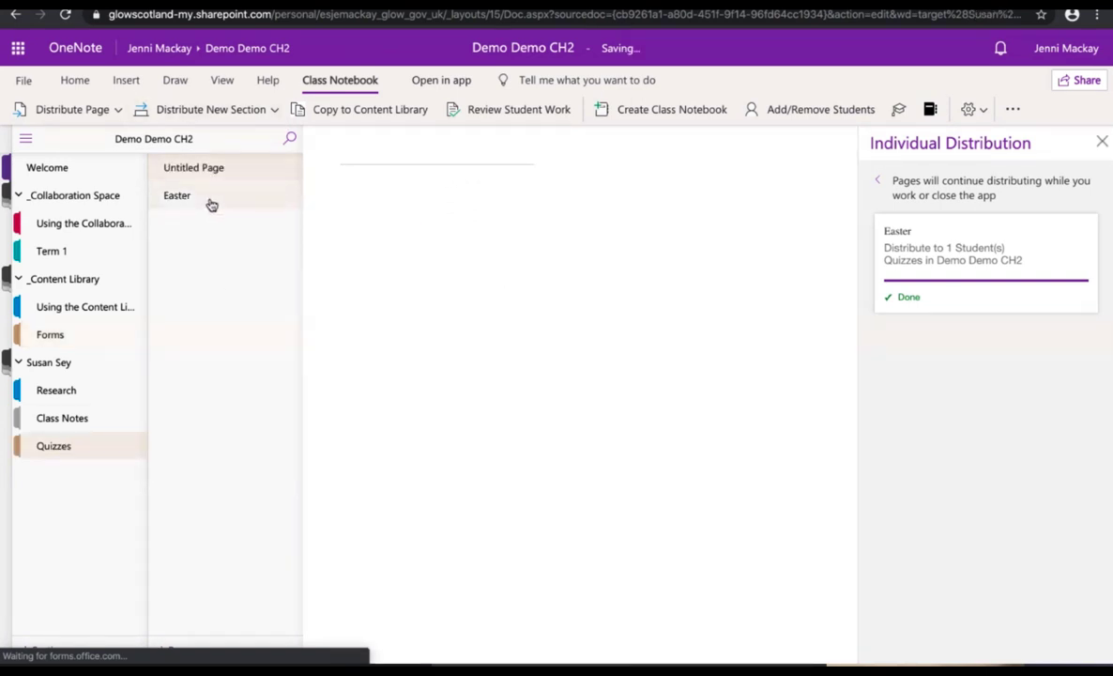
pyautogui.click(211, 204)
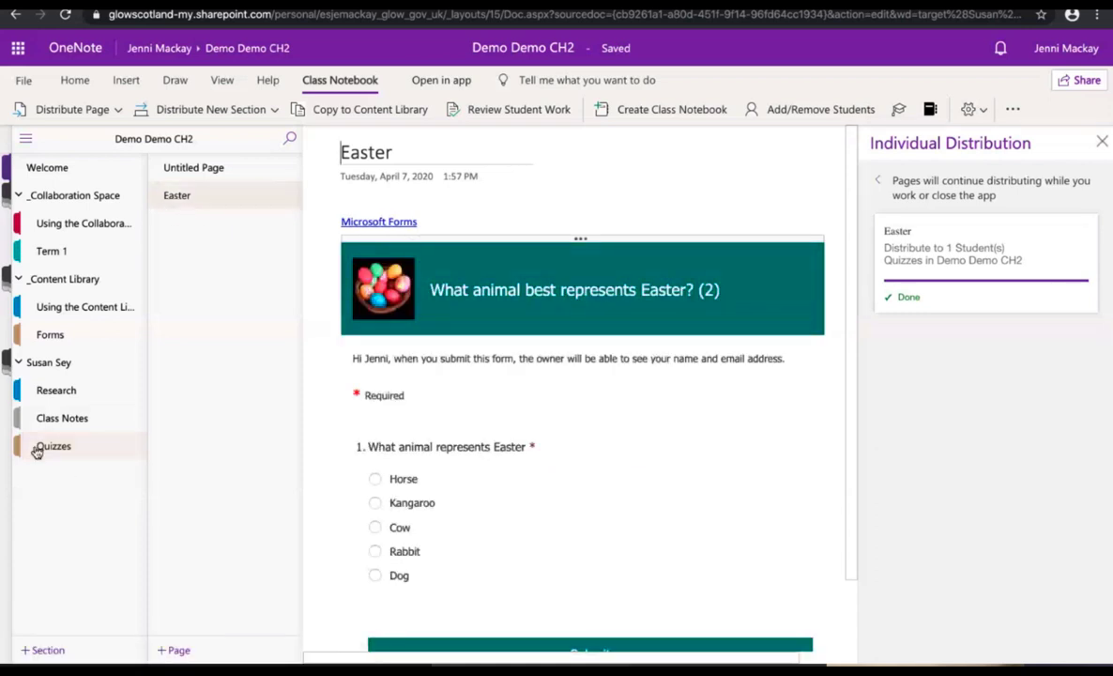
pyautogui.click(52, 391)
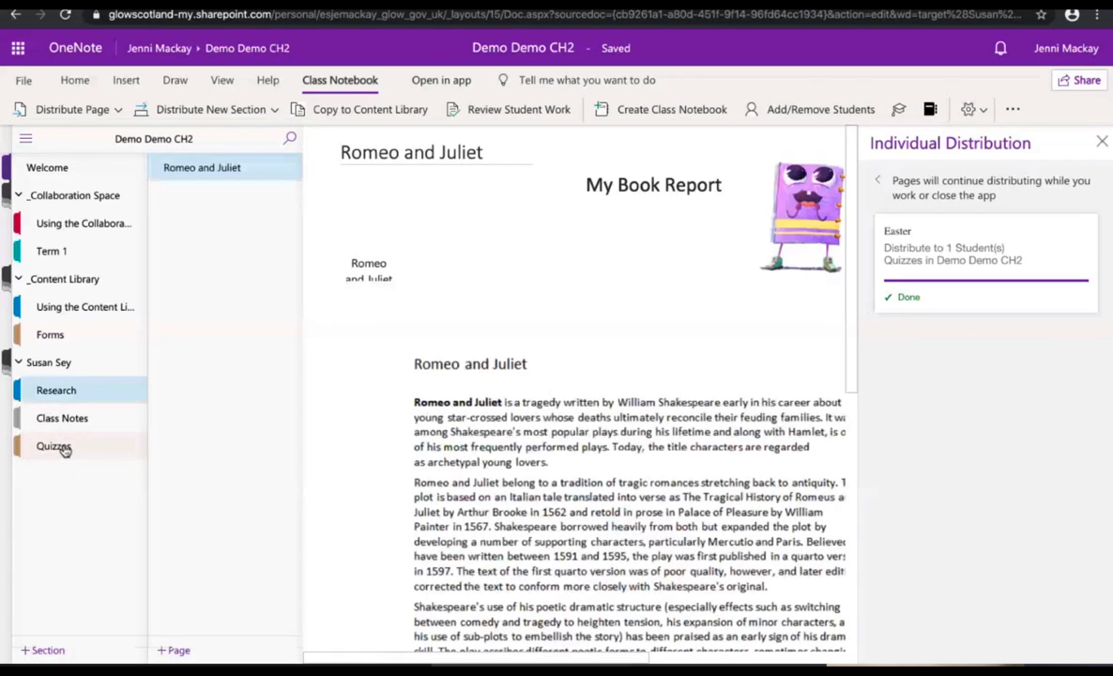
pyautogui.click(56, 447)
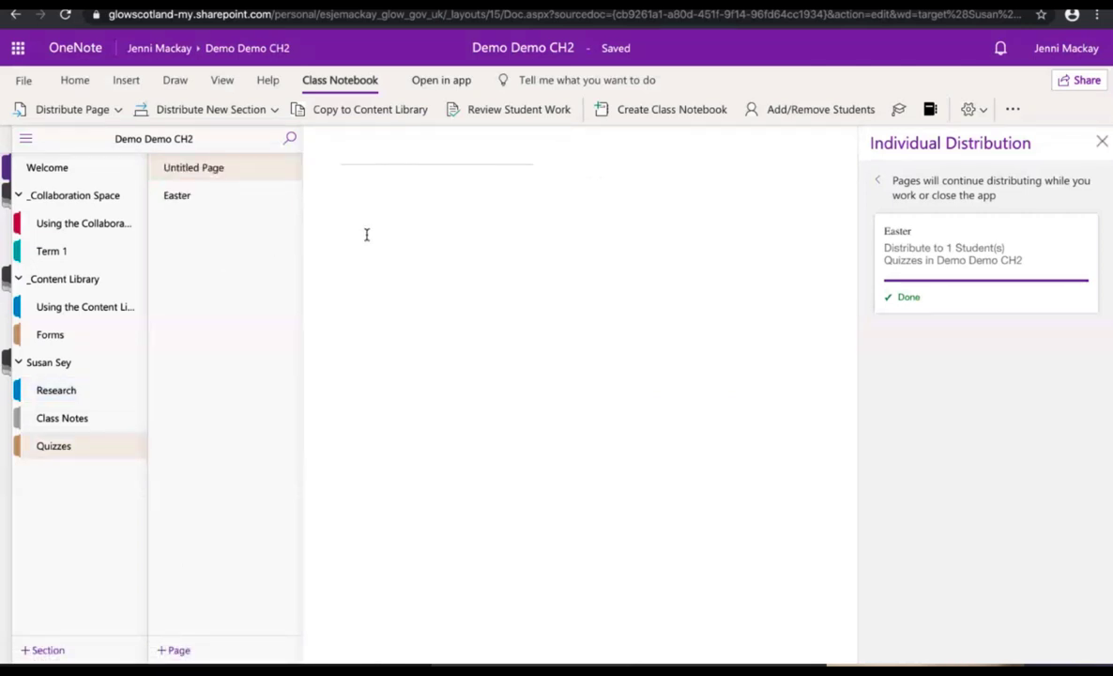
pyautogui.click(187, 201)
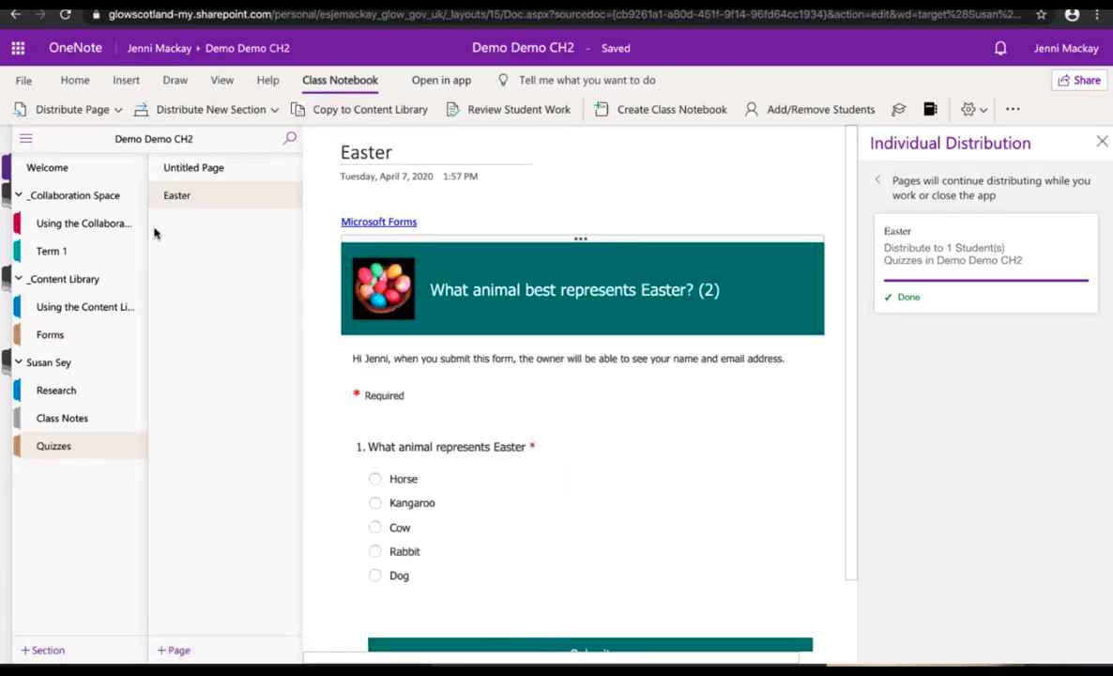
pyautogui.click(60, 423)
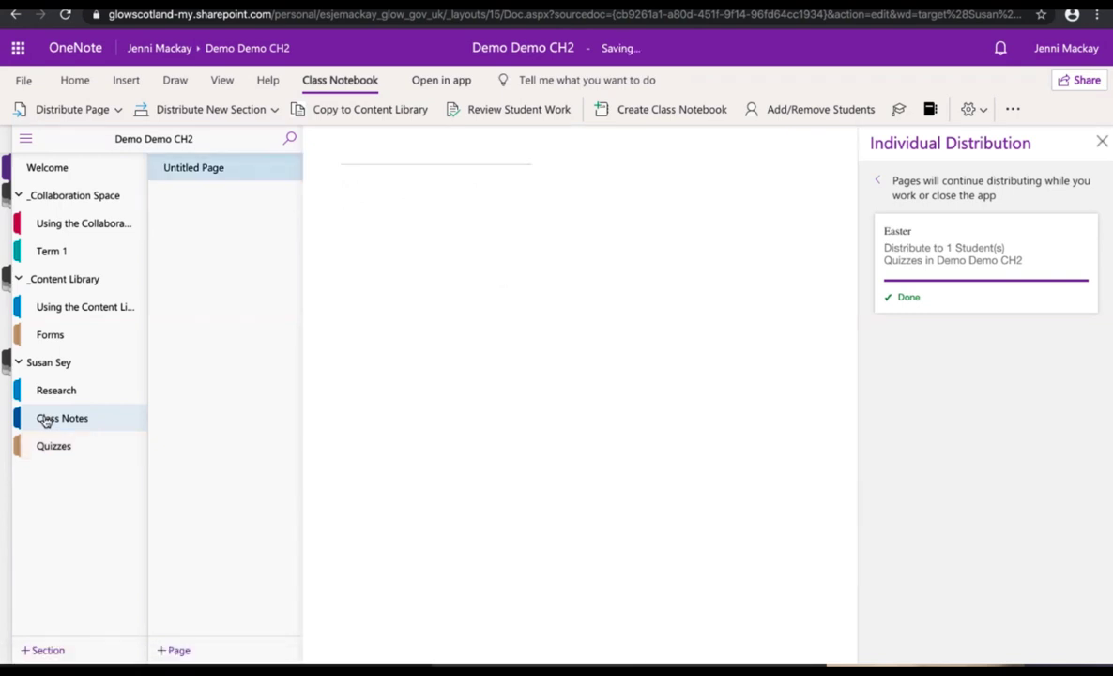
pyautogui.click(47, 395)
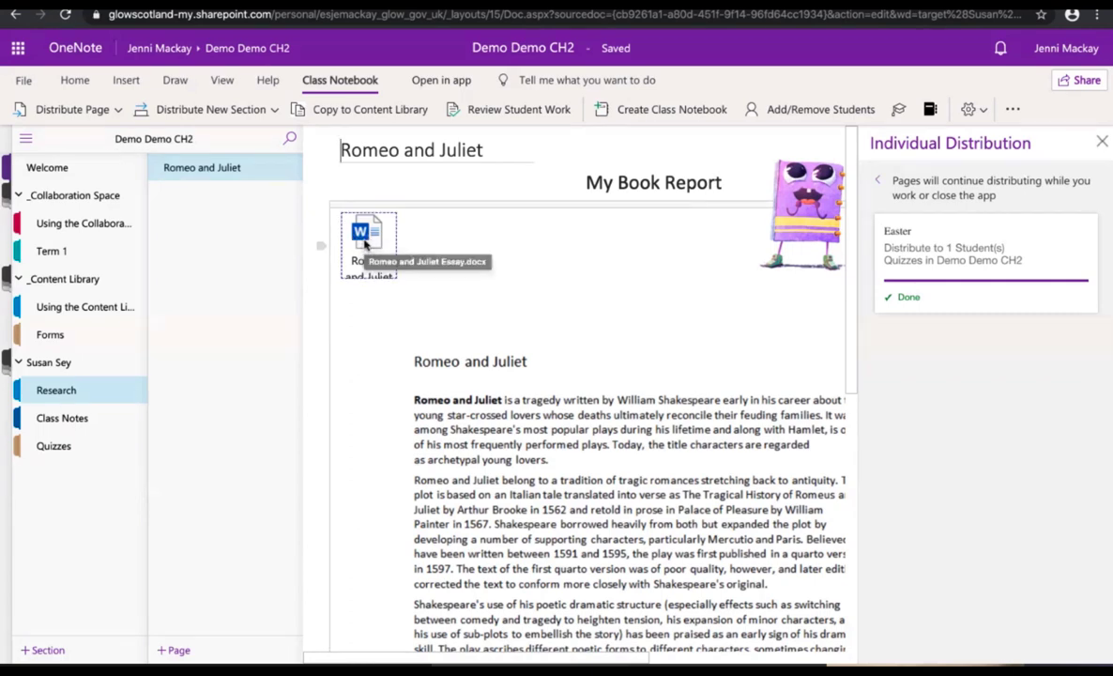
# Step: Close the Individual Distribution progress panel
pyautogui.hscroll(1, 461, 268)
pyautogui.hscroll(1, 461, 268)
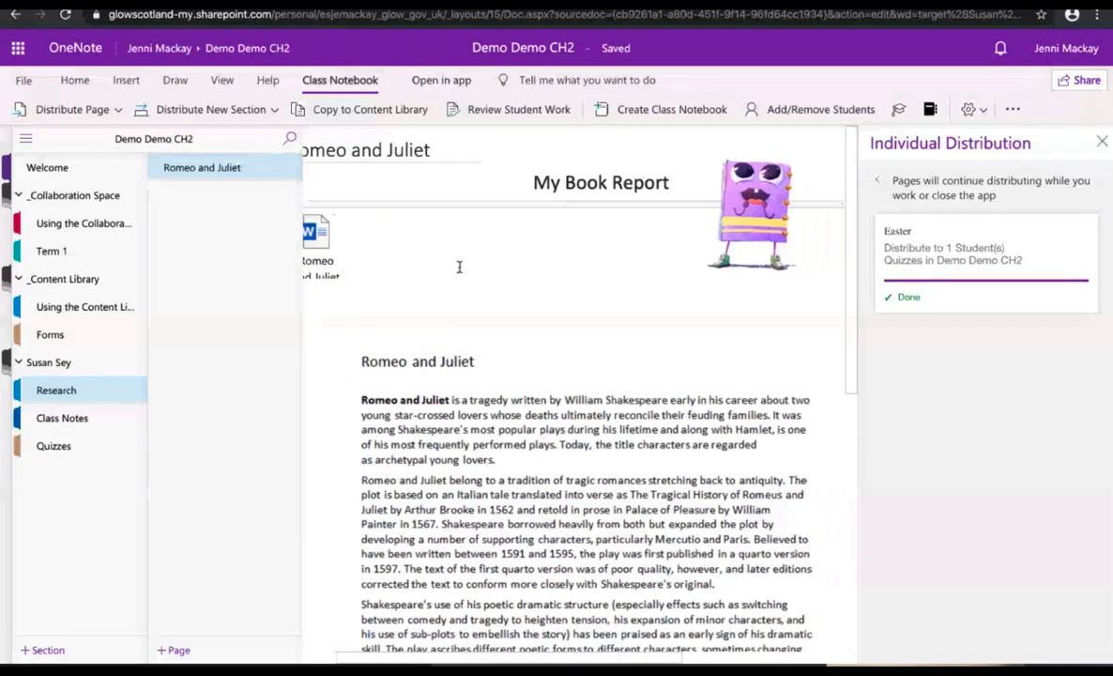
pyautogui.click(1102, 142)
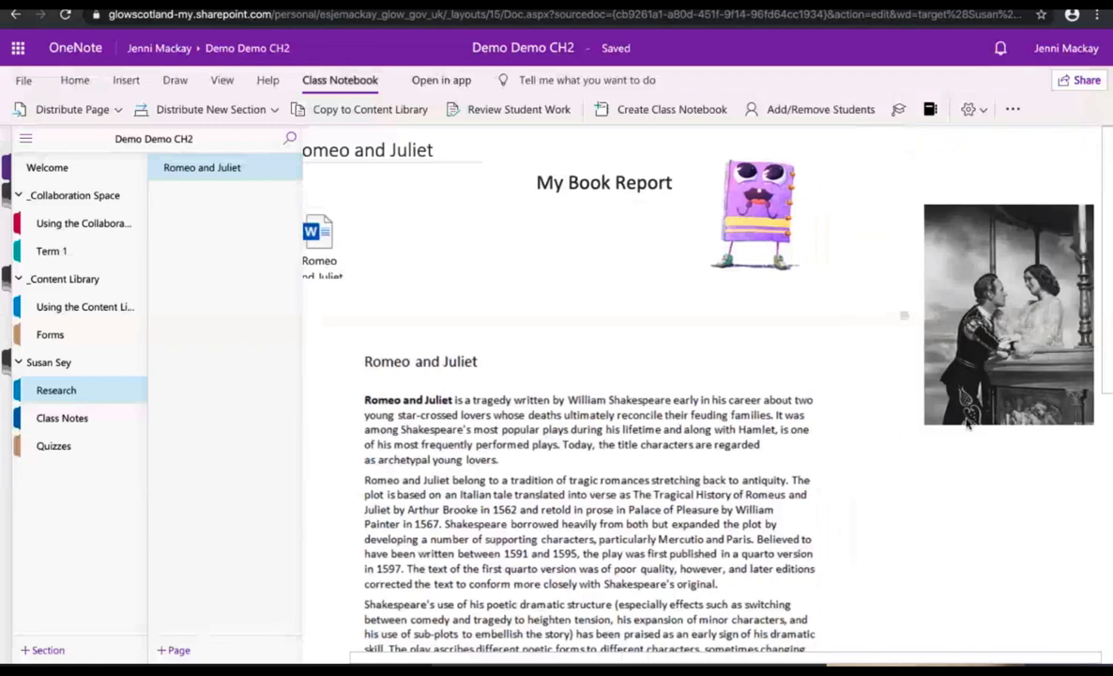
pyautogui.scroll(-1, 612, 374)
pyautogui.scroll(-2, 612, 371)
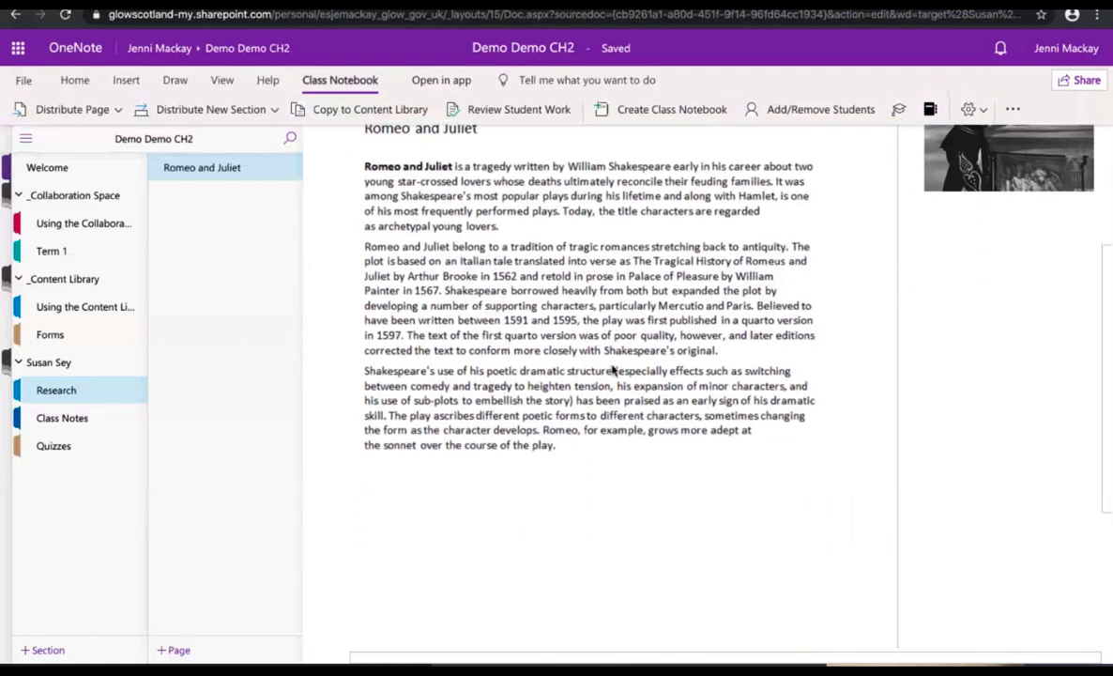
pyautogui.scroll(1, 612, 369)
# Step: Add an empty note box beside the Romeo and Juliet text, below the picture
pyautogui.click(111, 83)
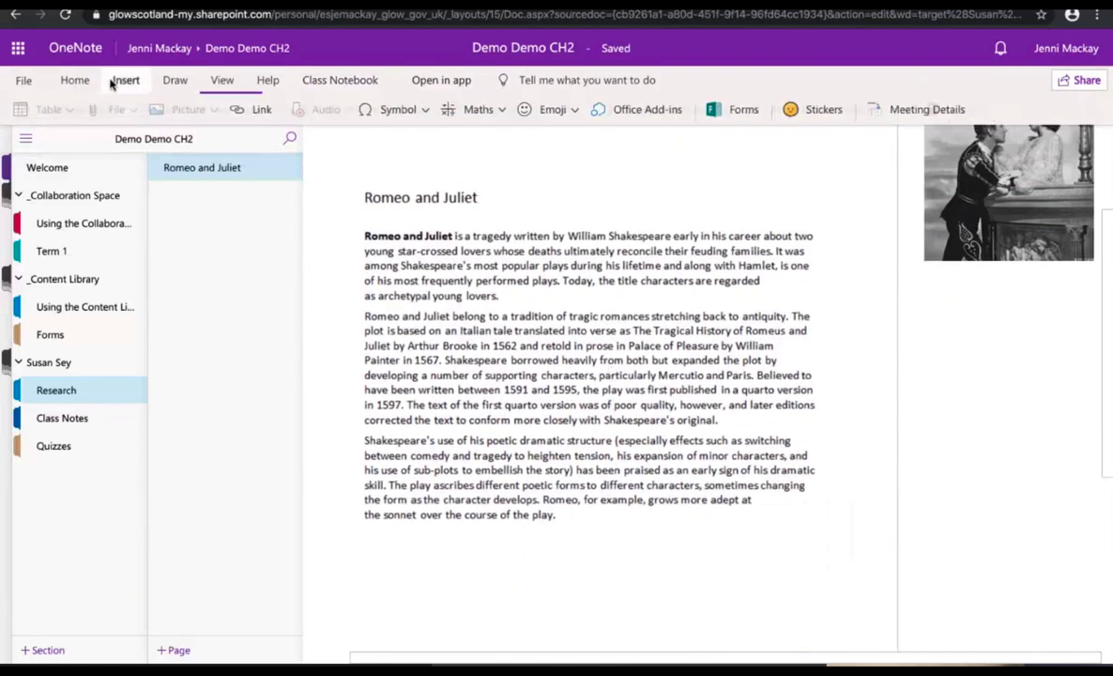
pyautogui.click(952, 425)
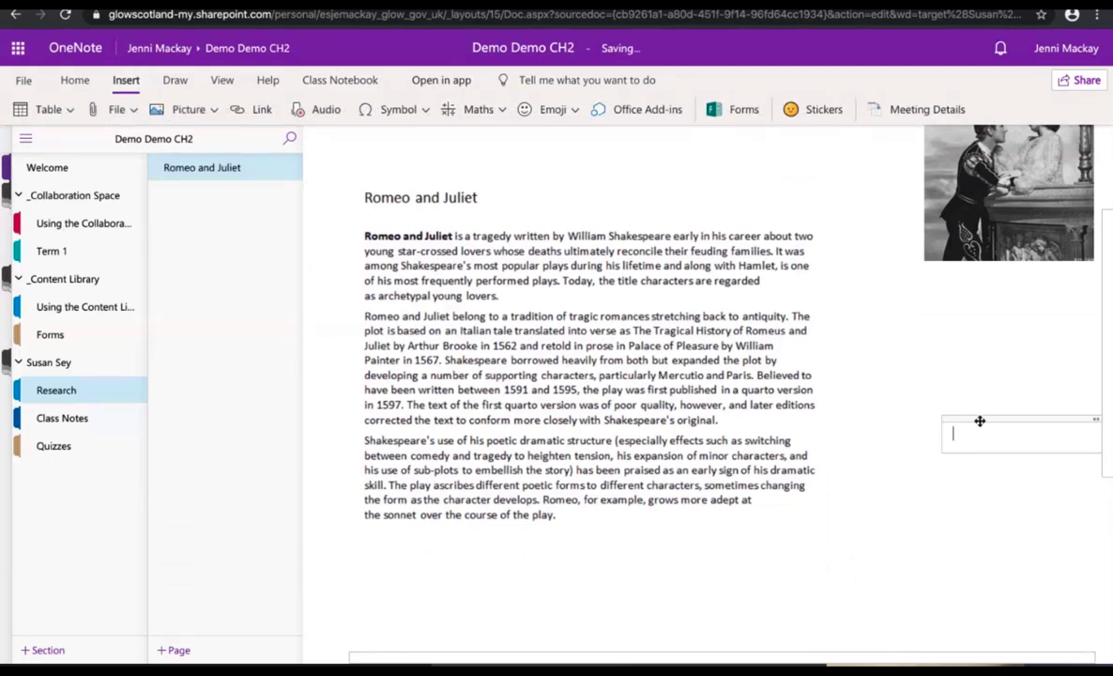
pyautogui.moveTo(979, 420); pyautogui.dragTo(920, 318)
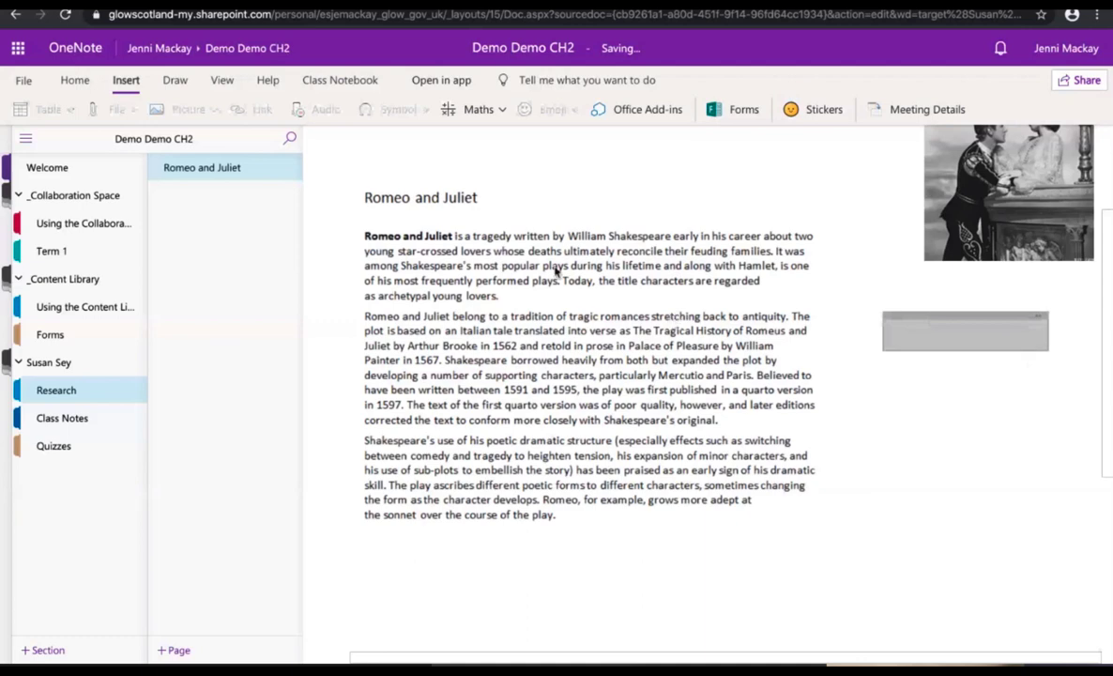
# Step: Record a short audio clip into the empty note box
pyautogui.click(910, 326)
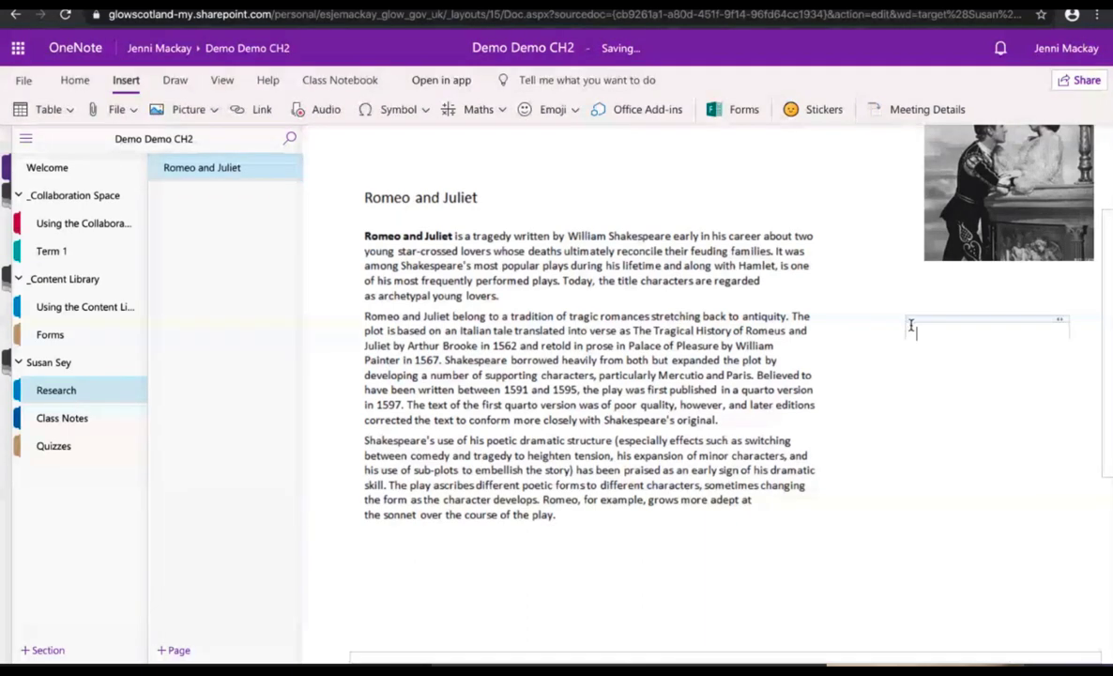
pyautogui.click(300, 110)
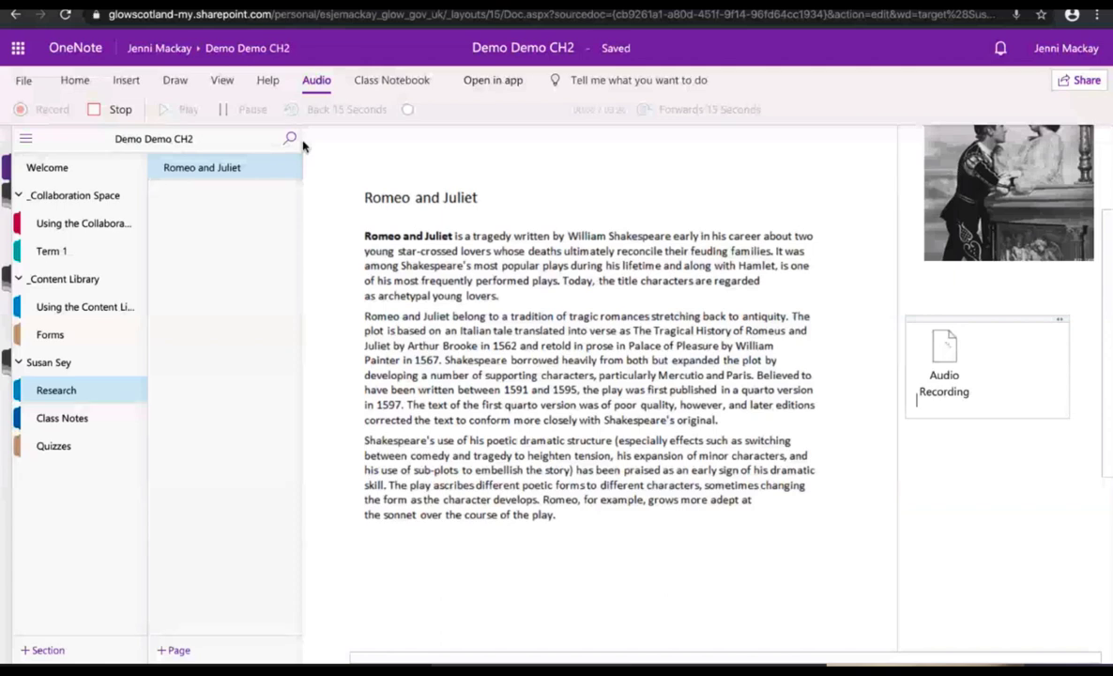
pyautogui.click(108, 112)
# Step: Play back part of the audio recording, pause it, and reselect it
pyautogui.click(951, 348)
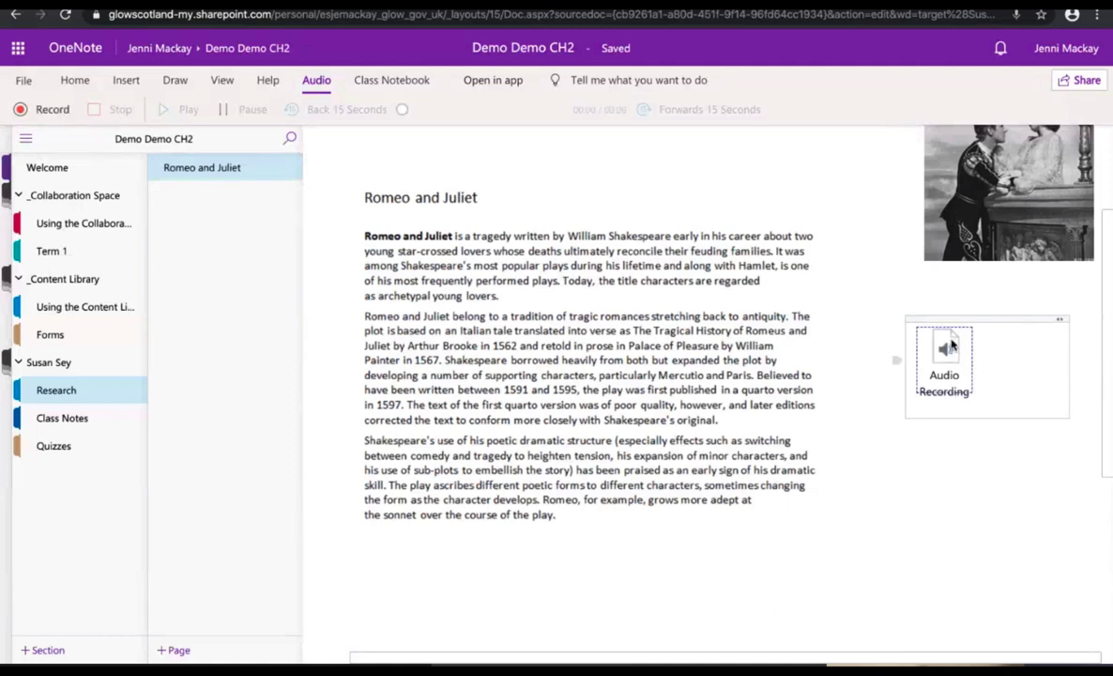
pyautogui.click(948, 350)
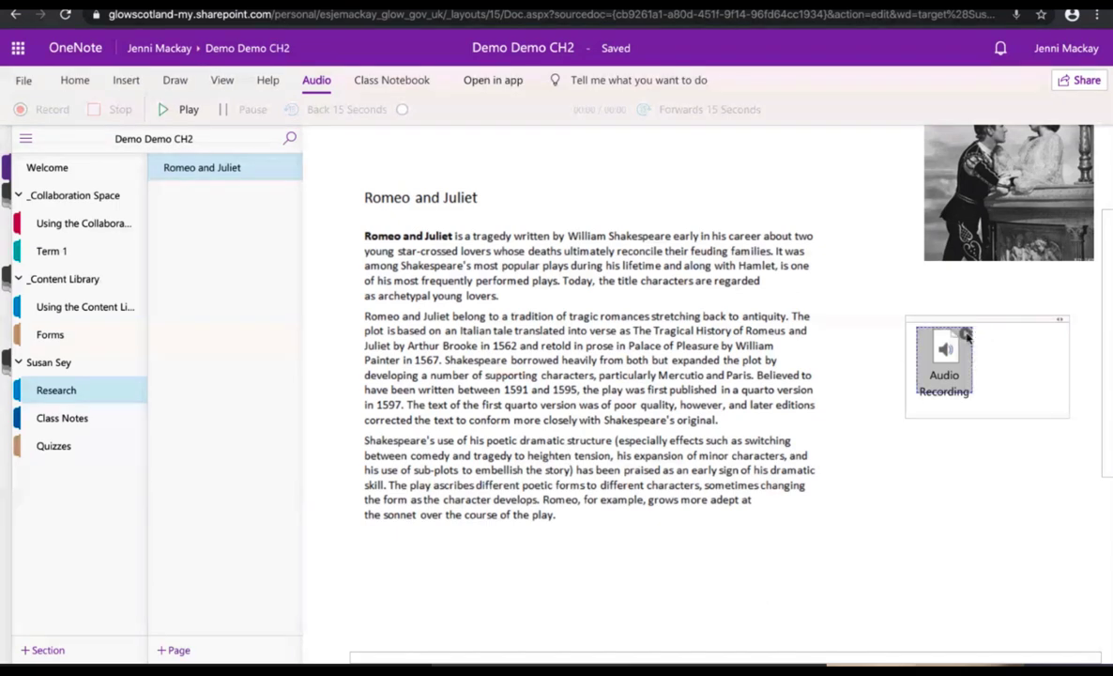
pyautogui.click(965, 334)
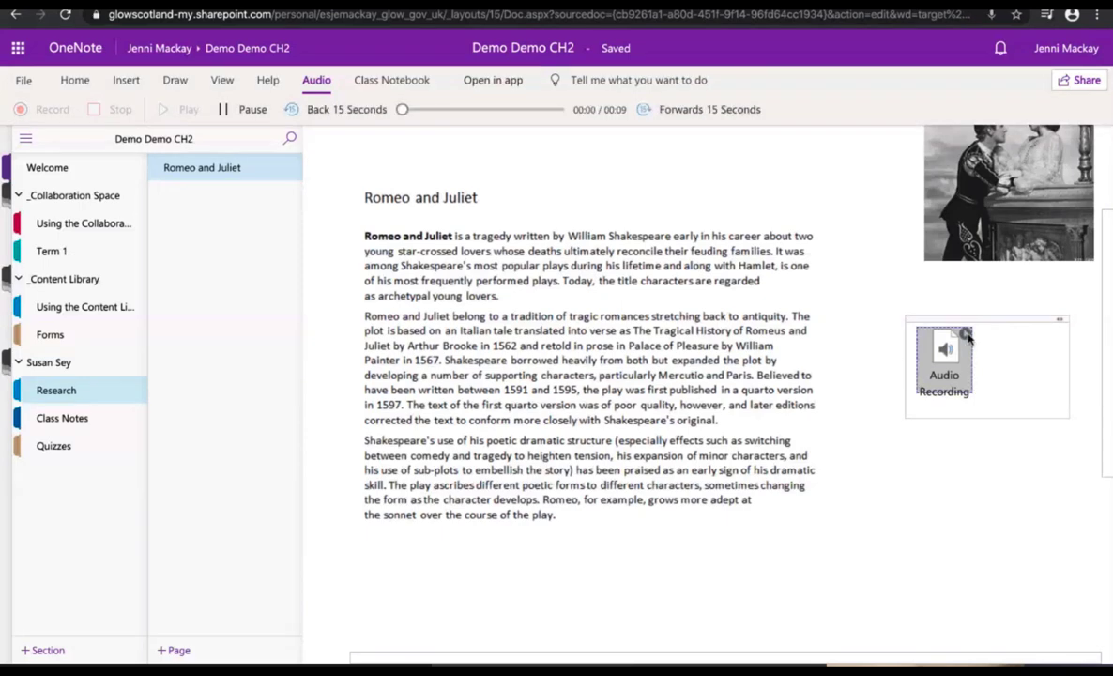
pyautogui.click(242, 109)
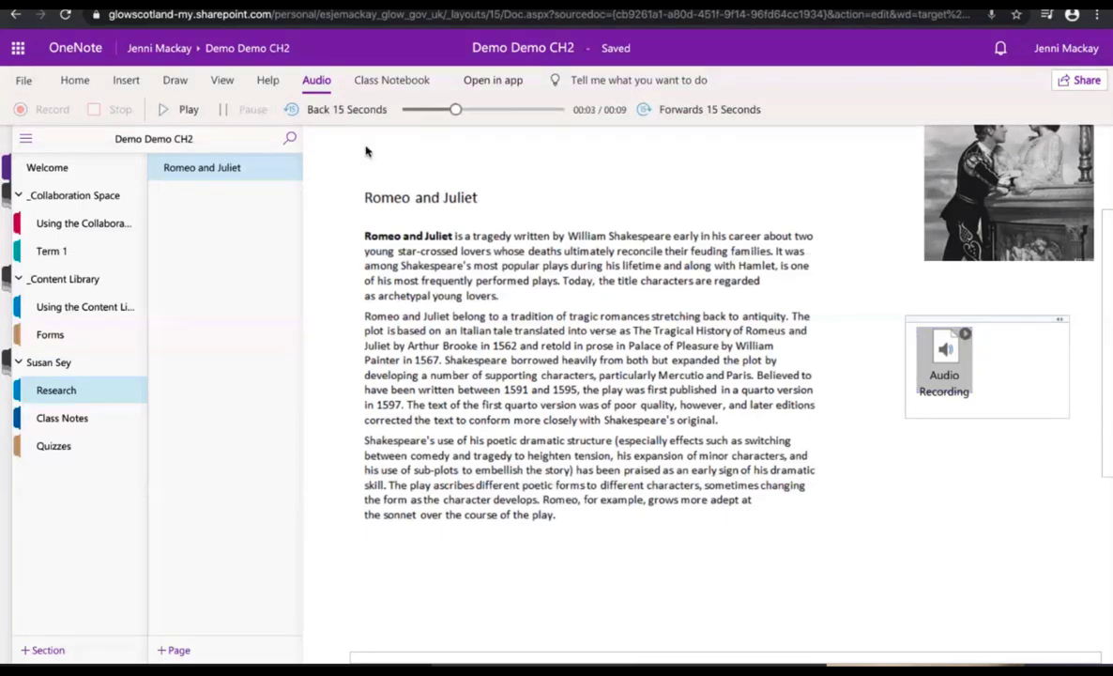
pyautogui.click(970, 337)
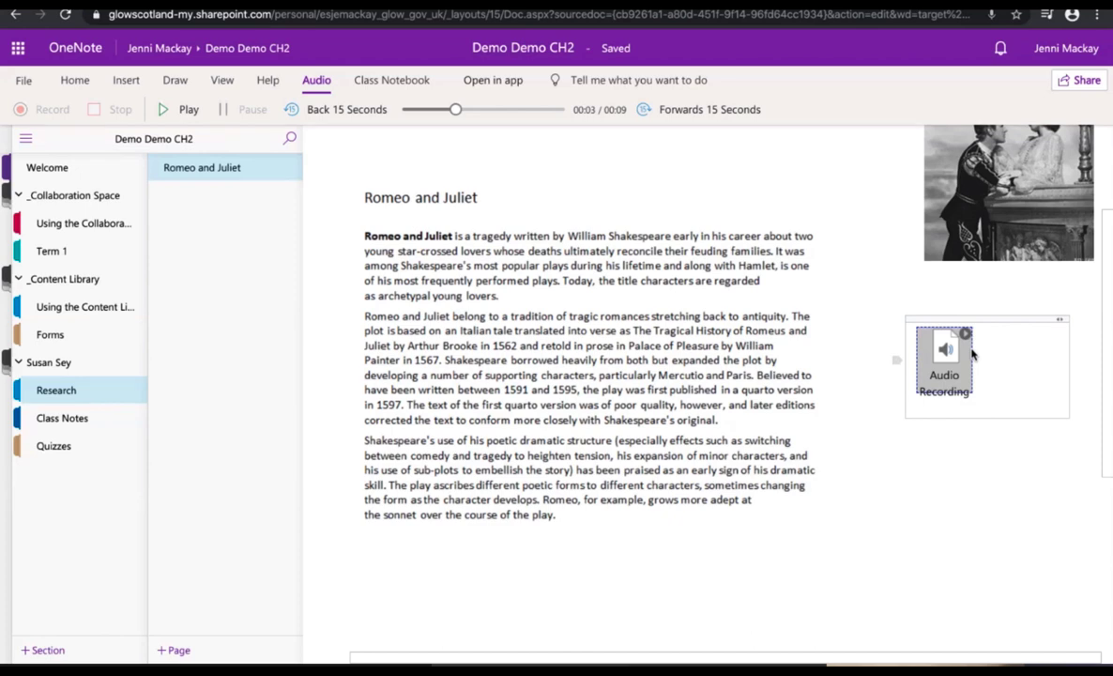
pyautogui.click(953, 484)
pyautogui.click(951, 368)
# Step: Delete the selected audio recording and click away from the leftover note box
pyautogui.press('Delete')
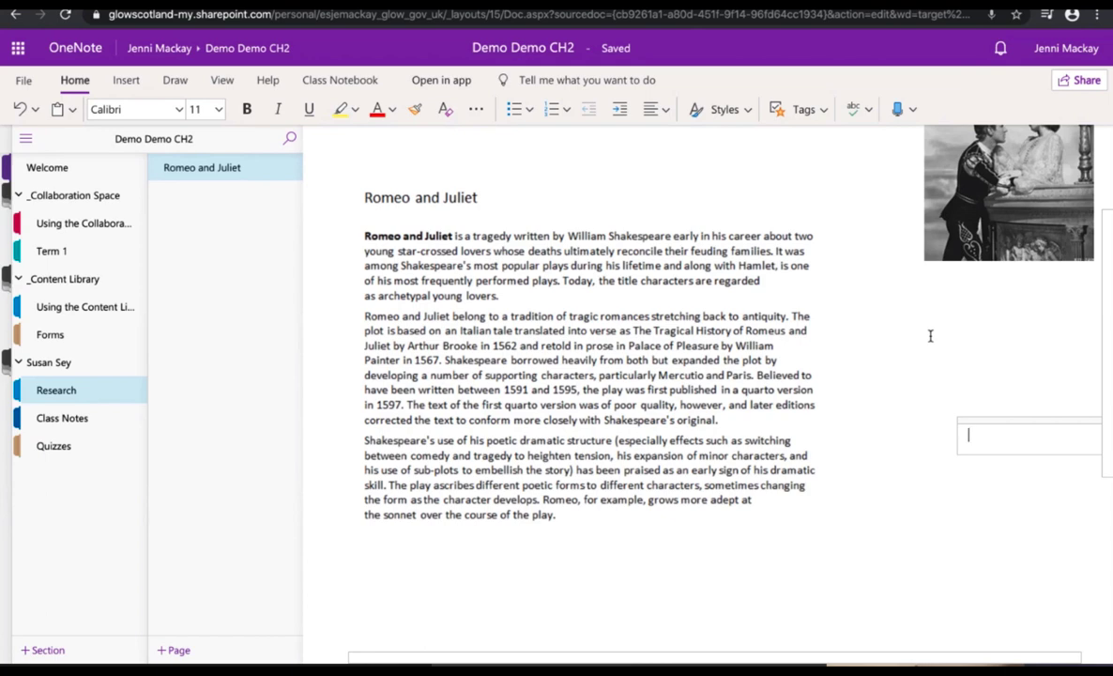
pyautogui.click(917, 487)
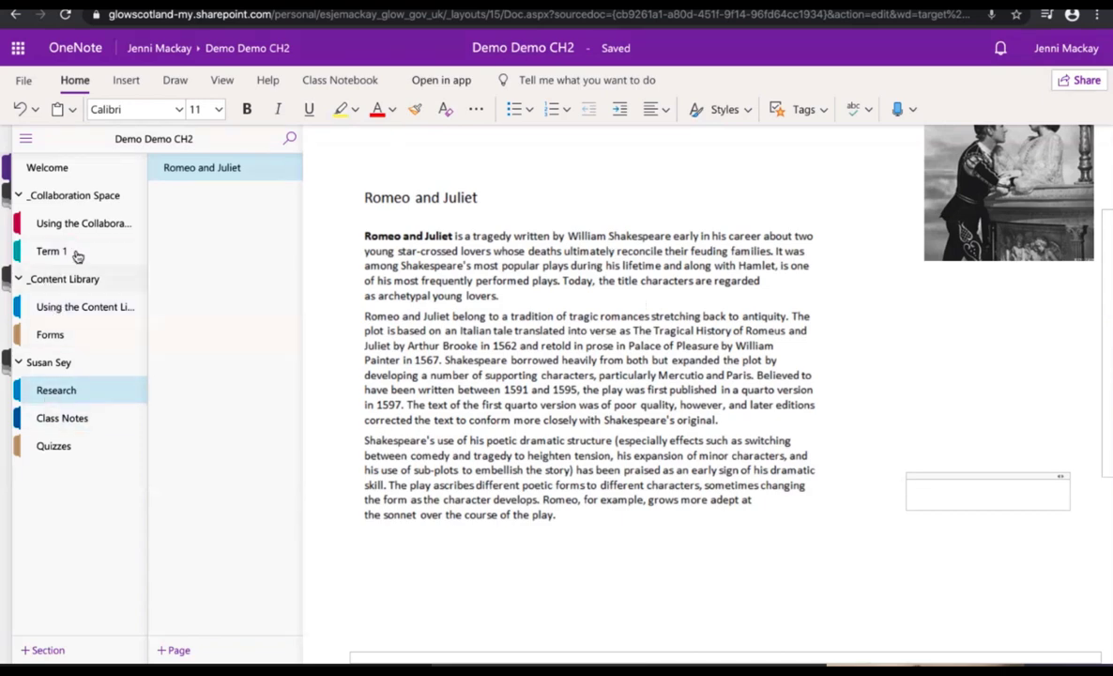
# Step: Add a new page titled 'Reading' in the Using the Content Library section
pyautogui.click(56, 315)
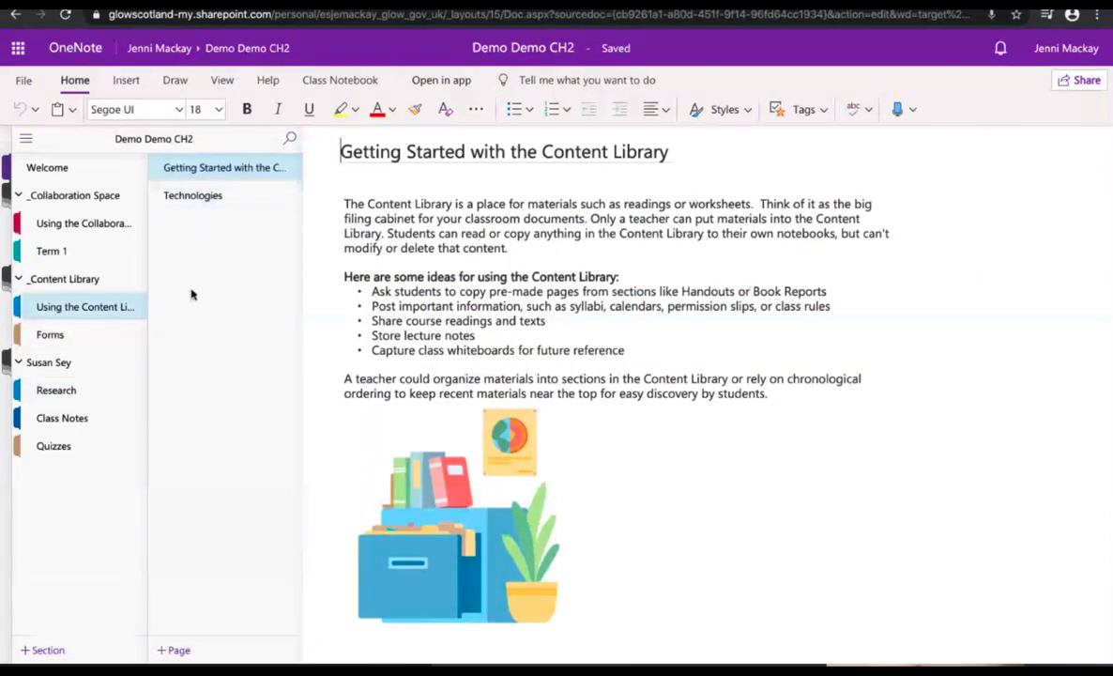
pyautogui.click(174, 650)
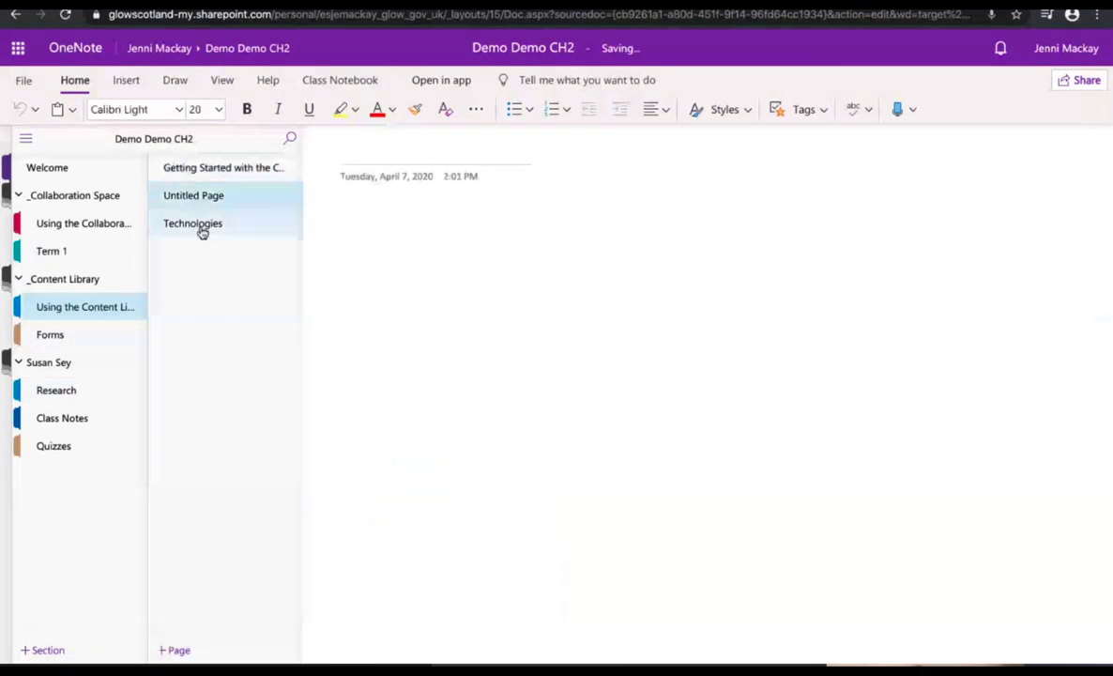
pyautogui.click(348, 154)
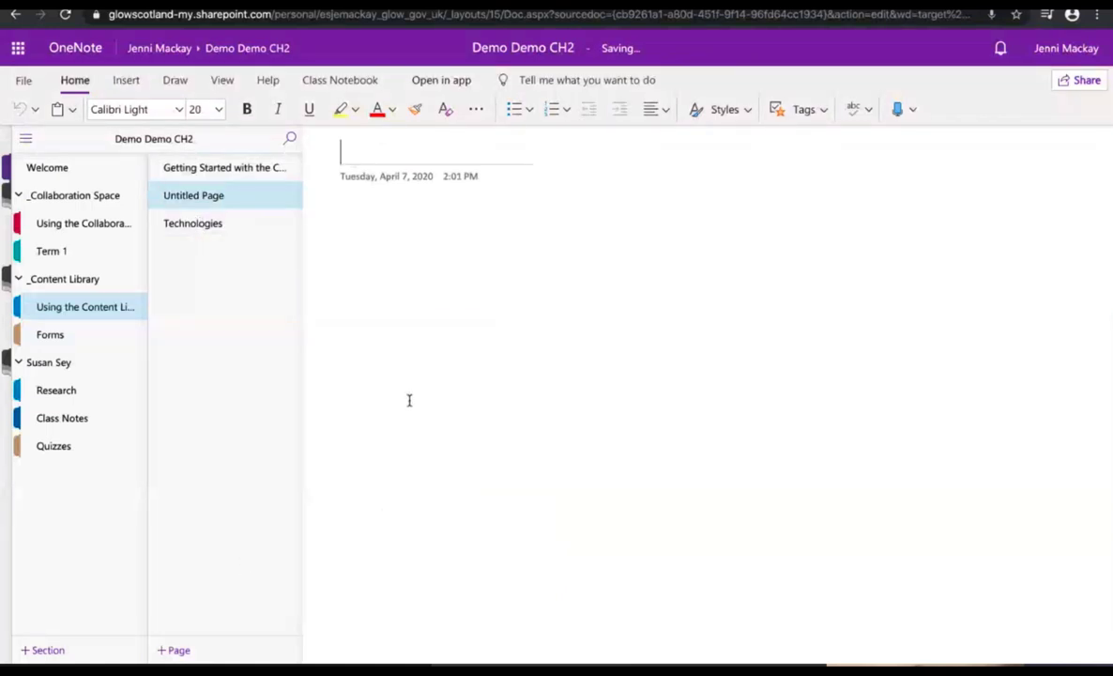
pyautogui.write('Reading')
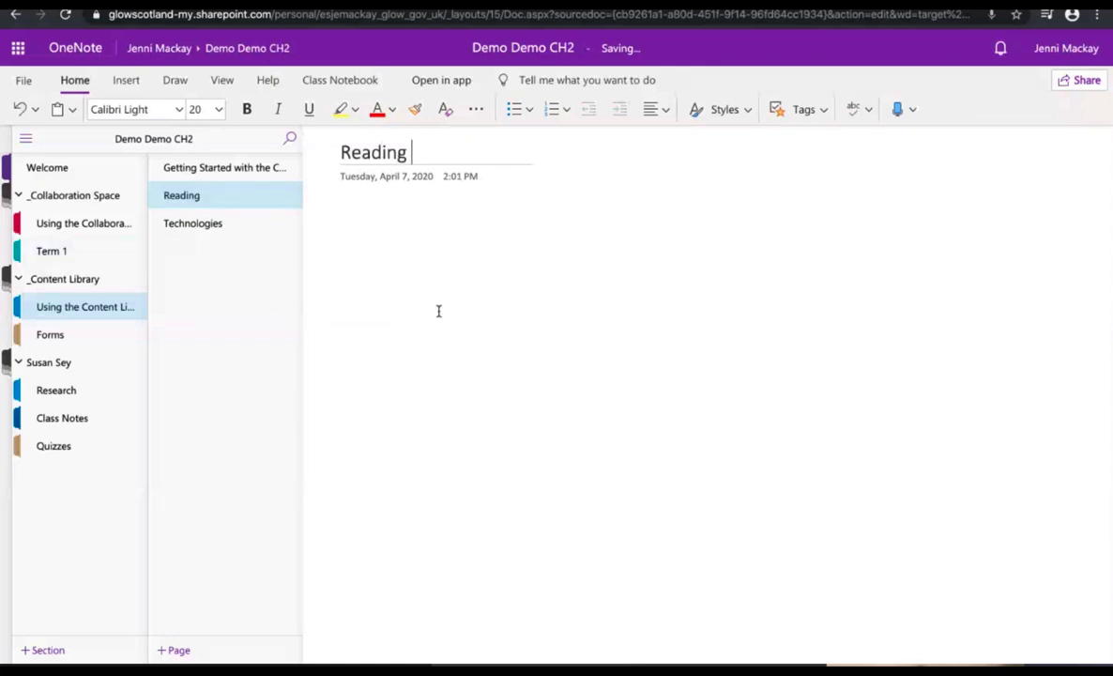
pyautogui.click(348, 243)
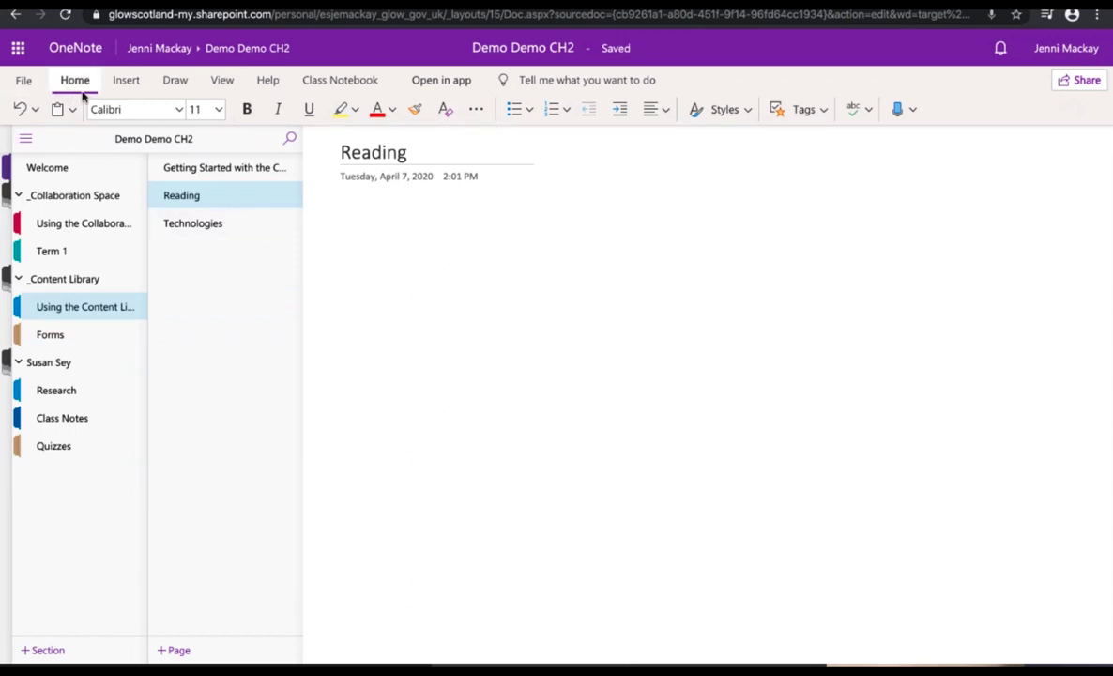
pyautogui.click(126, 82)
# Step: Insert logo.jpeg as a file attachment in the Reading page body
pyautogui.click(118, 109)
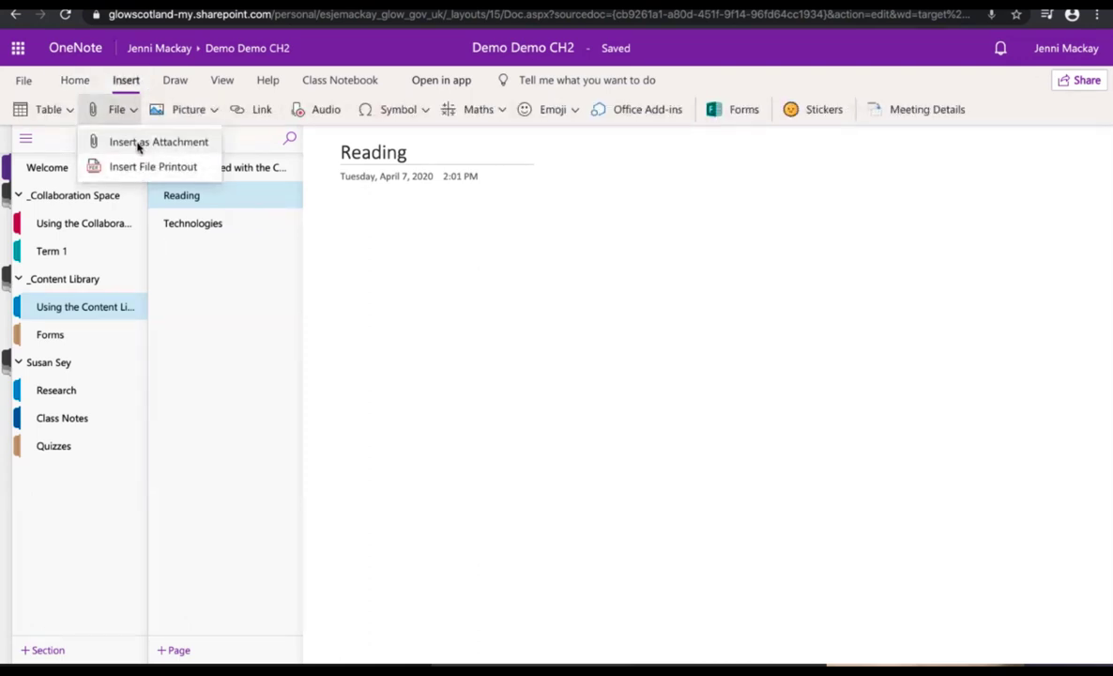
pyautogui.click(134, 141)
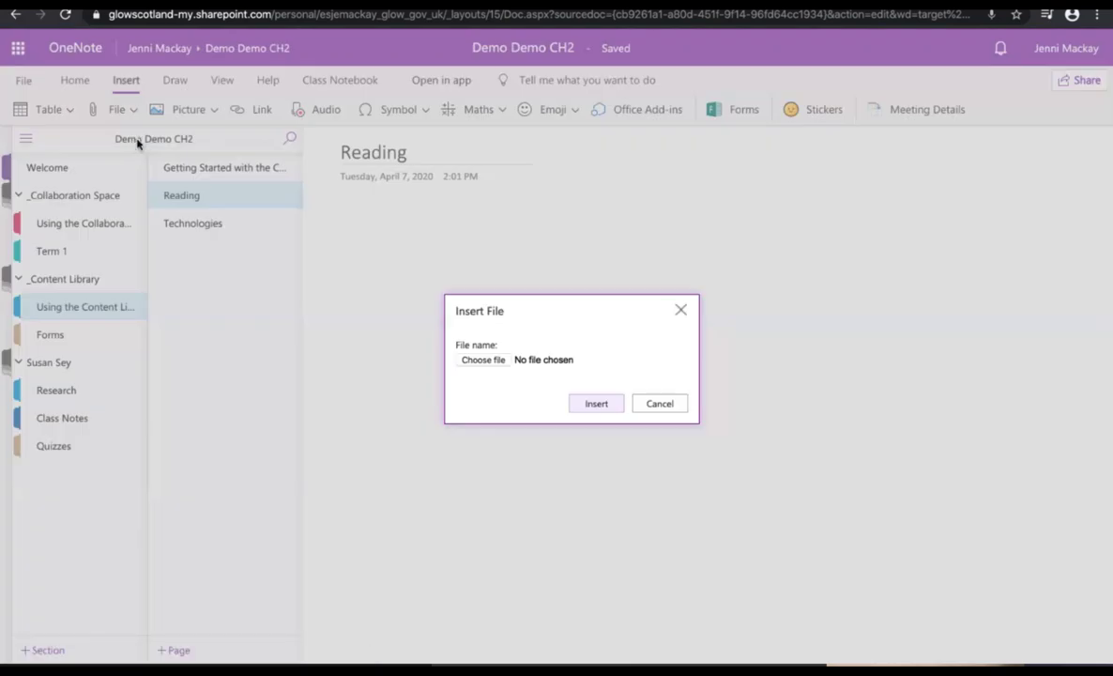
pyautogui.click(597, 403)
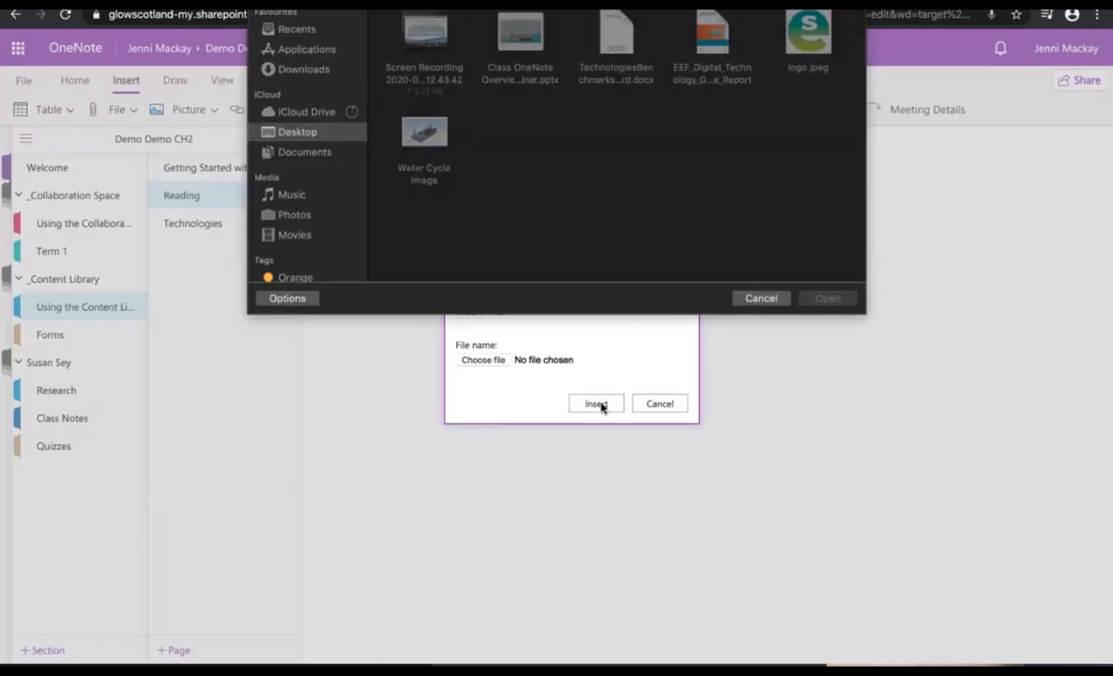
pyautogui.click(809, 35)
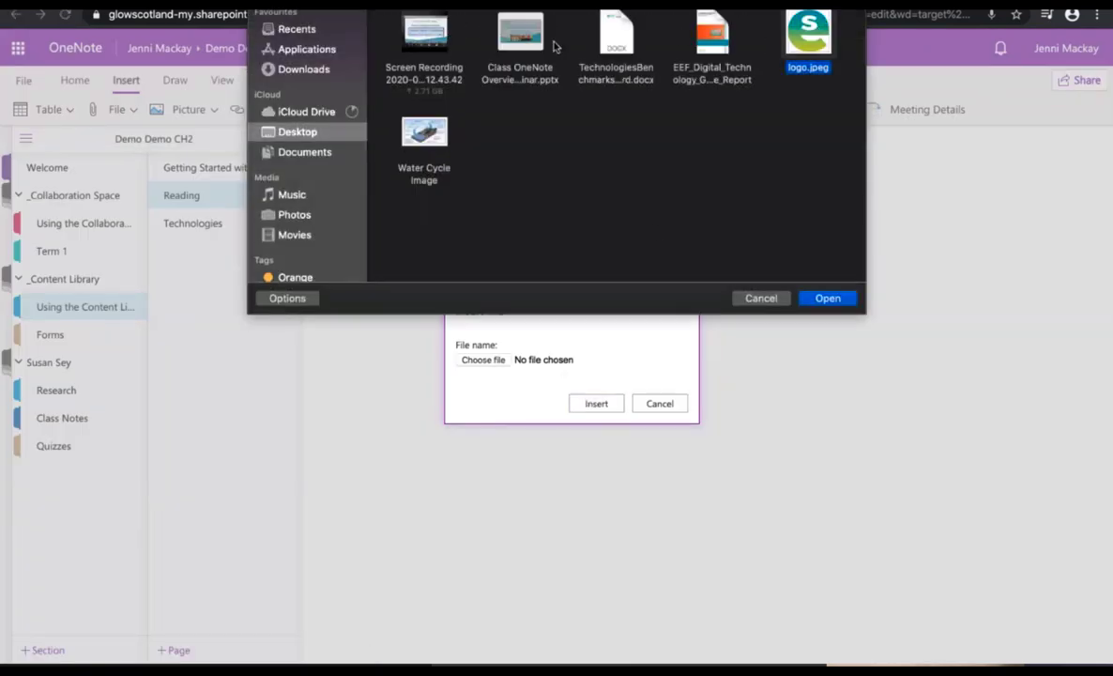
pyautogui.click(826, 299)
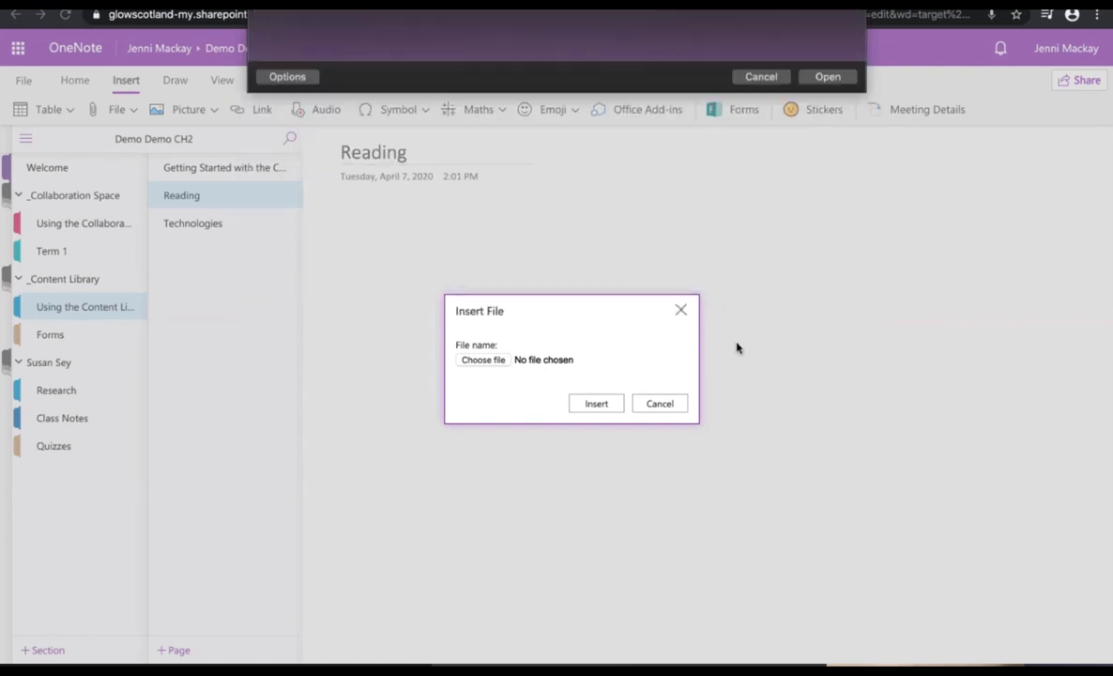
pyautogui.click(583, 404)
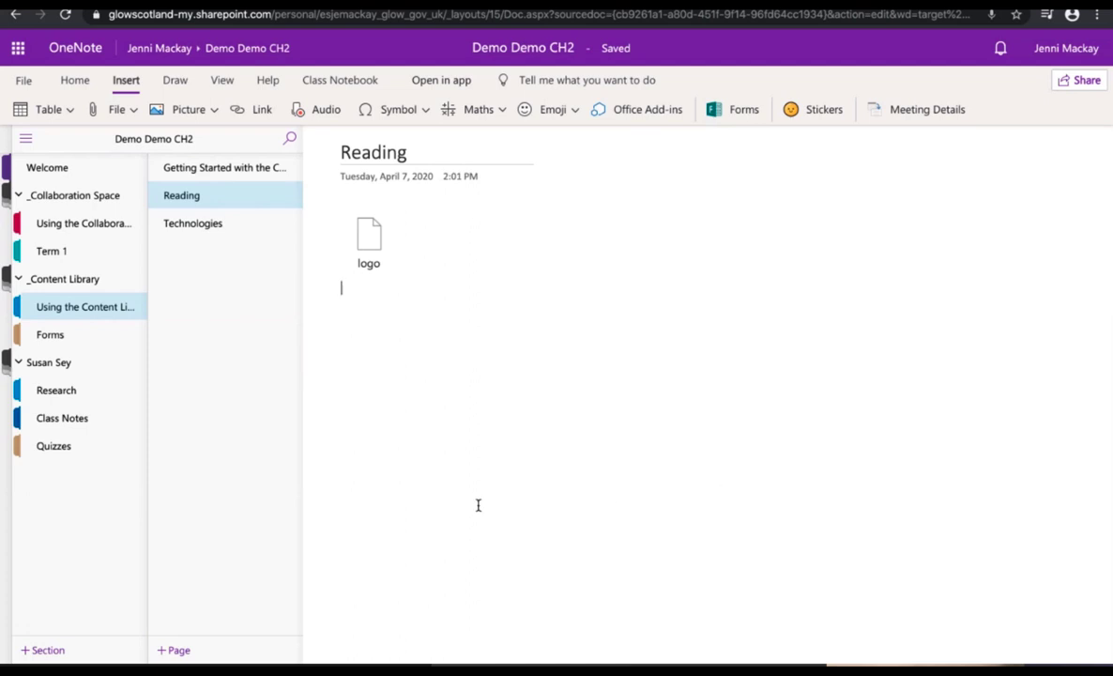
pyautogui.click(411, 155)
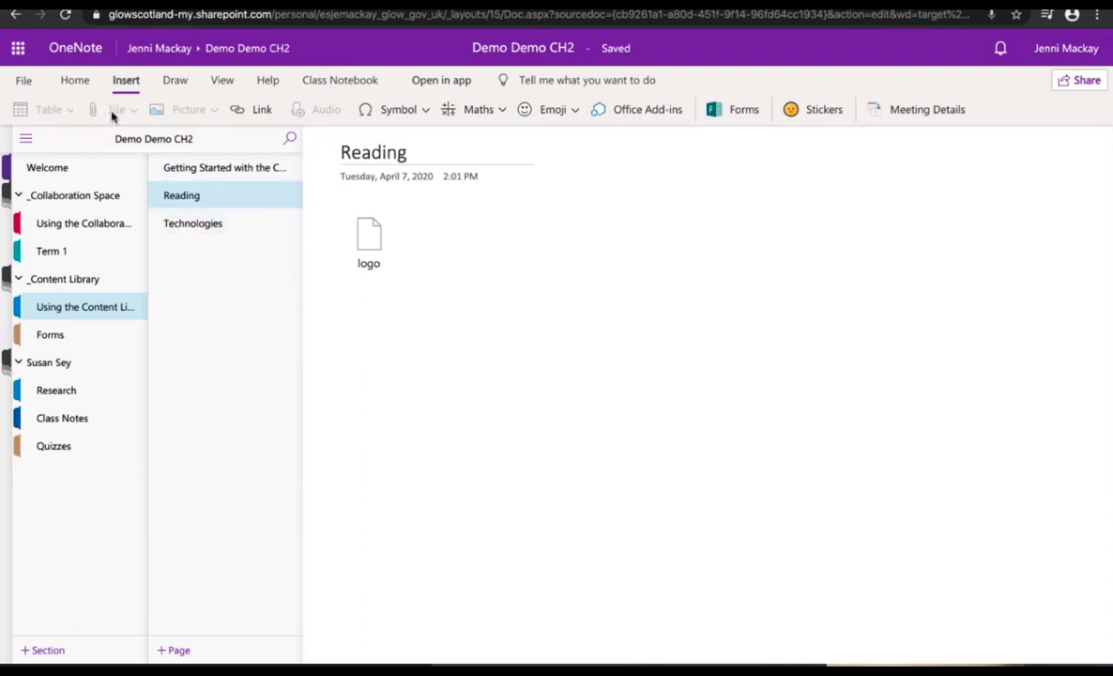
pyautogui.click(369, 239)
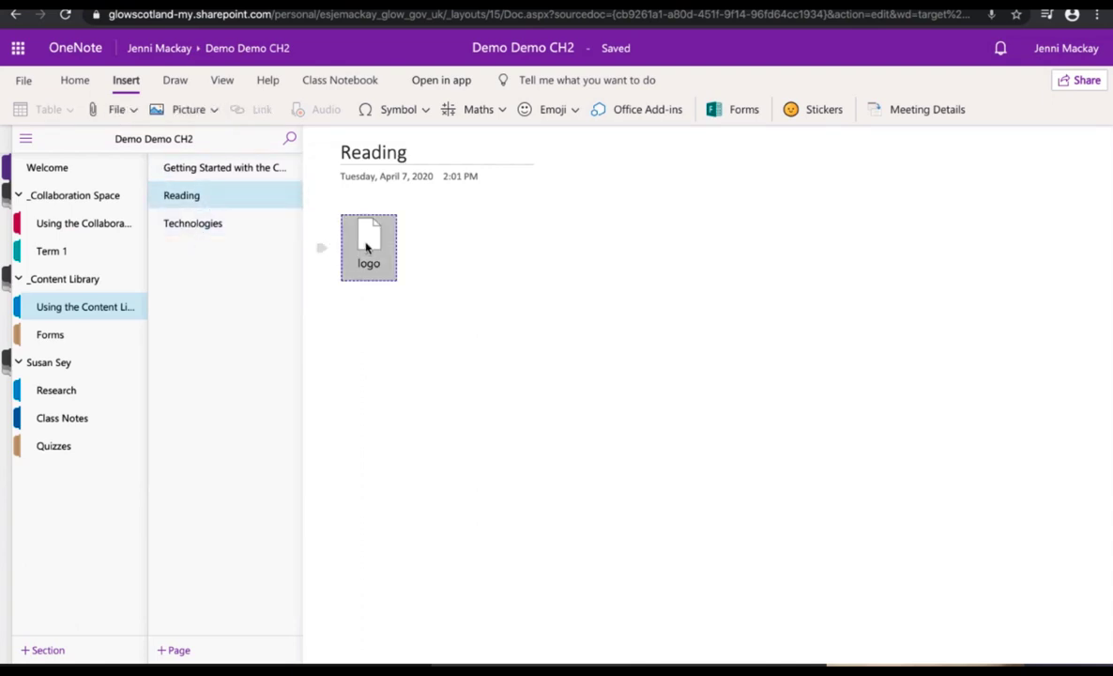
# Step: Replace the logo attachment with a file printout of the EEF digital technology report
pyautogui.press('Delete')
pyautogui.click(111, 109)
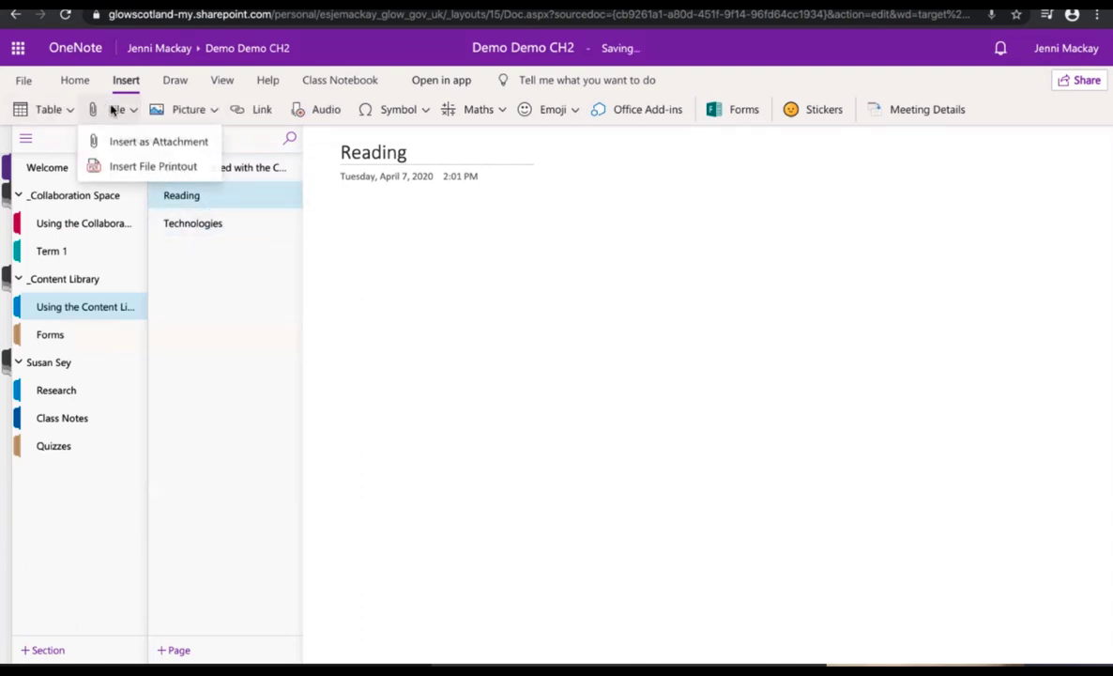
pyautogui.click(129, 167)
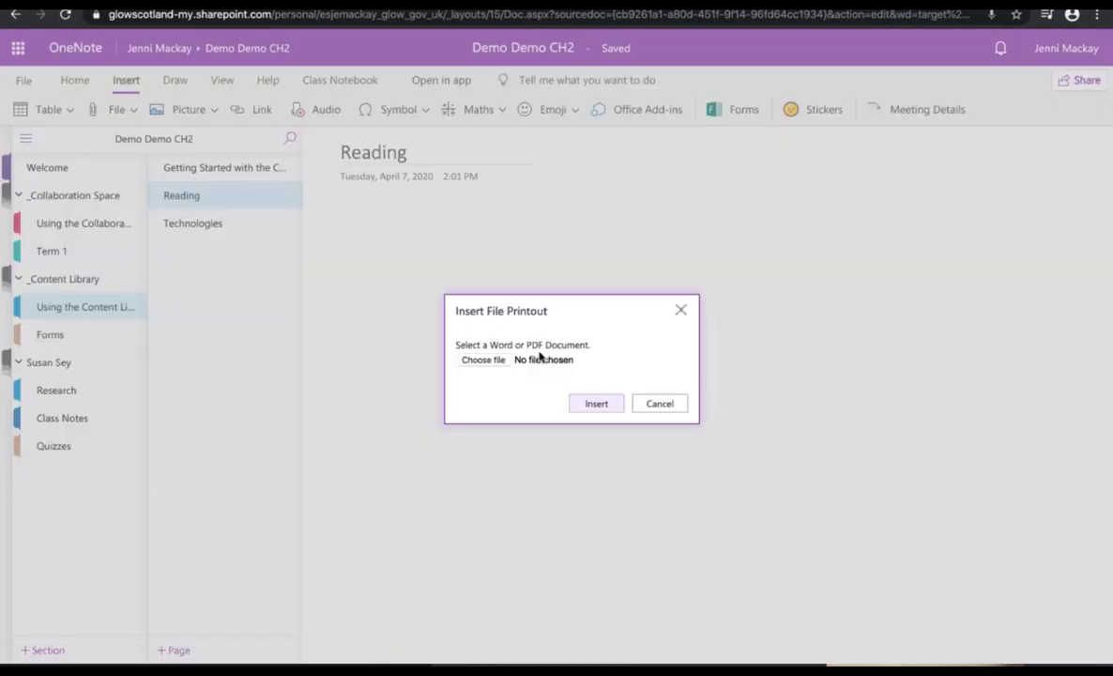
pyautogui.click(597, 405)
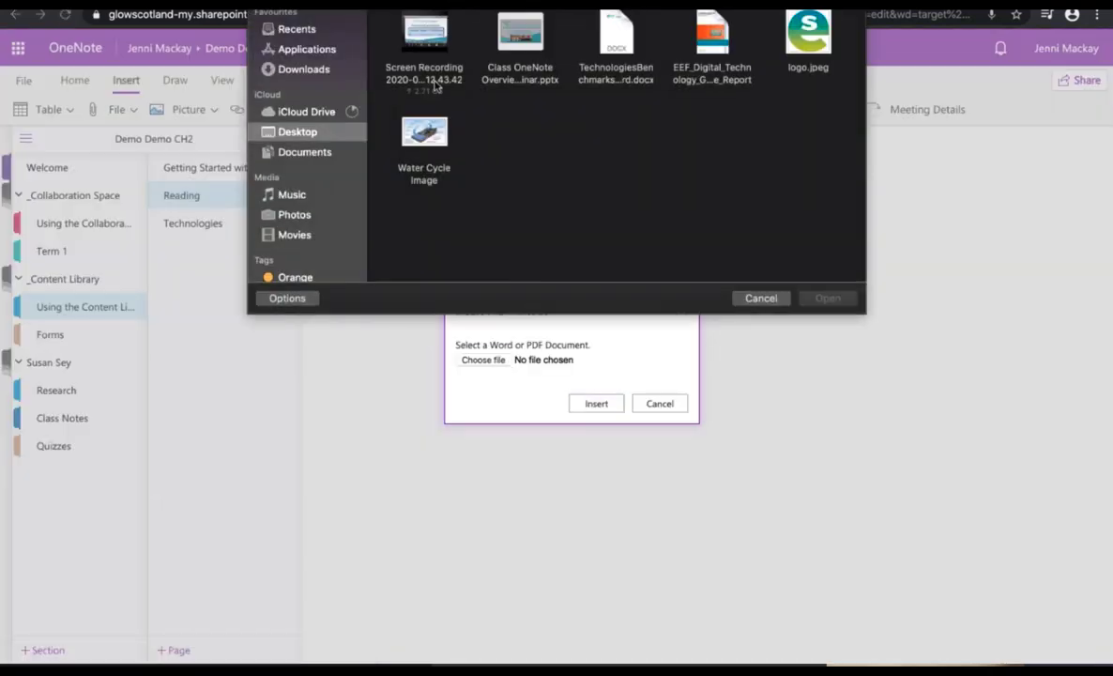
pyautogui.doubleClick(712, 40)
pyautogui.click(594, 404)
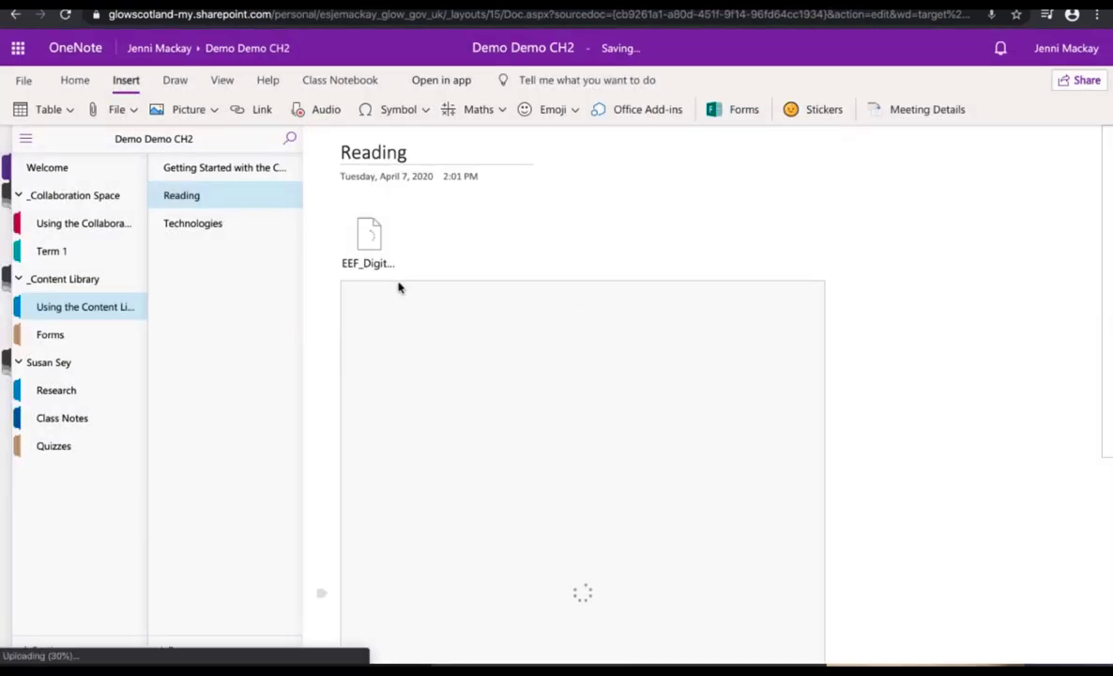
# Step: Extend the page title with 'for week of 7th'
pyautogui.click(49, 306)
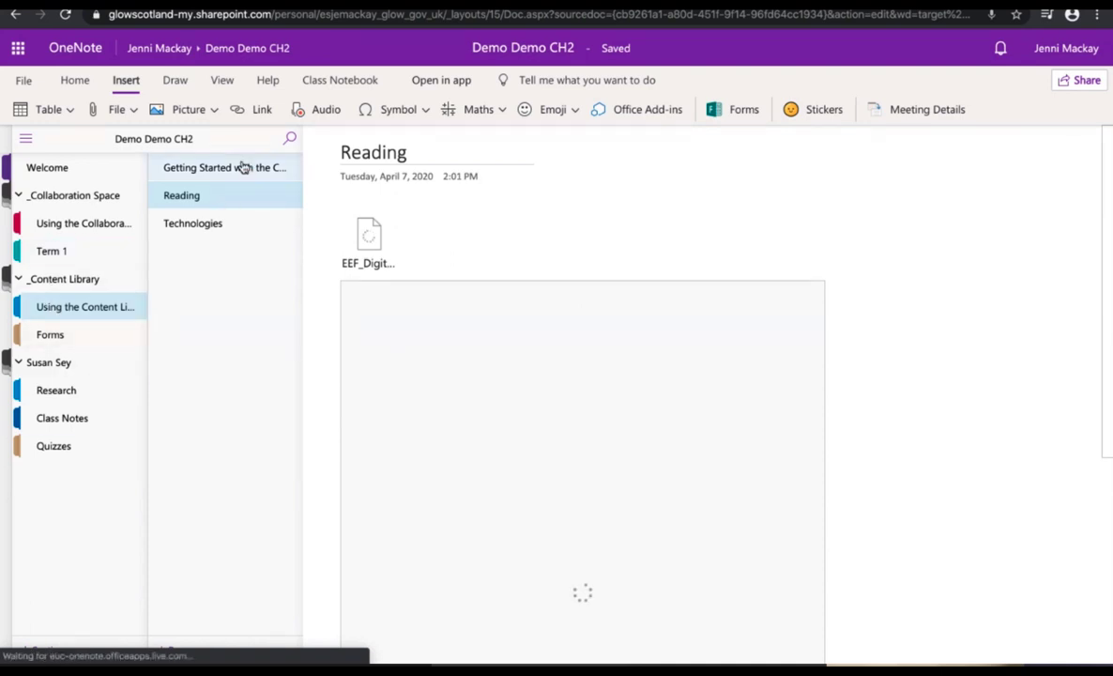
pyautogui.click(417, 156)
pyautogui.write('for week')
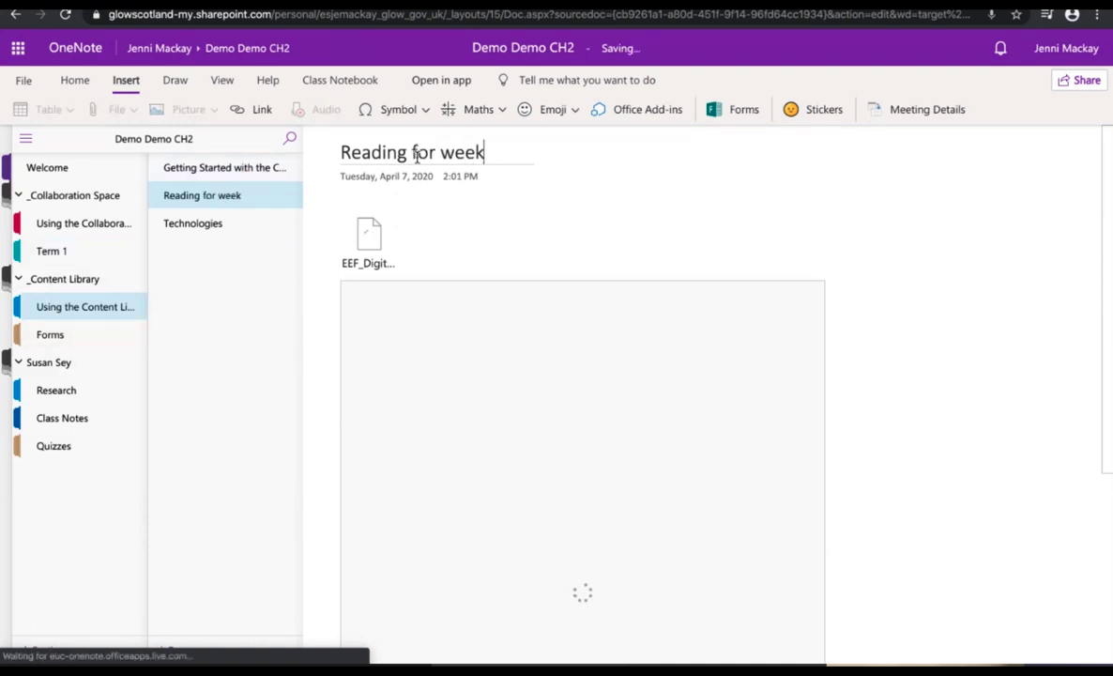
pyautogui.write(' of 7th')
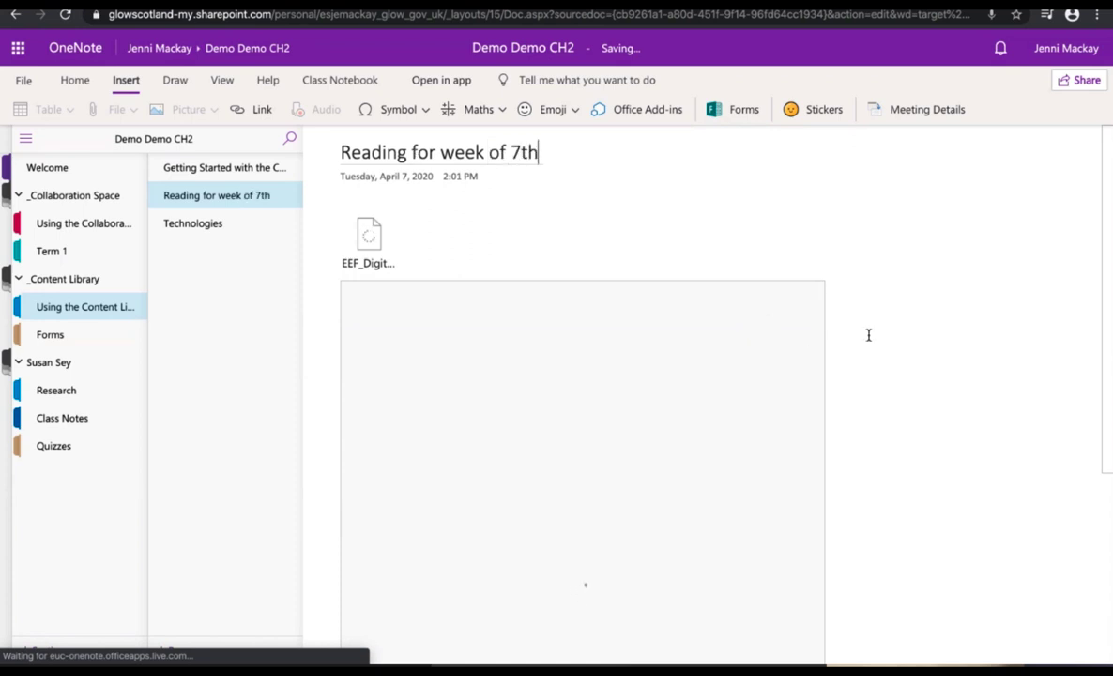
# Step: Scroll through the loaded EEF report printout down to its summary recommendation cards
pyautogui.click(720, 359)
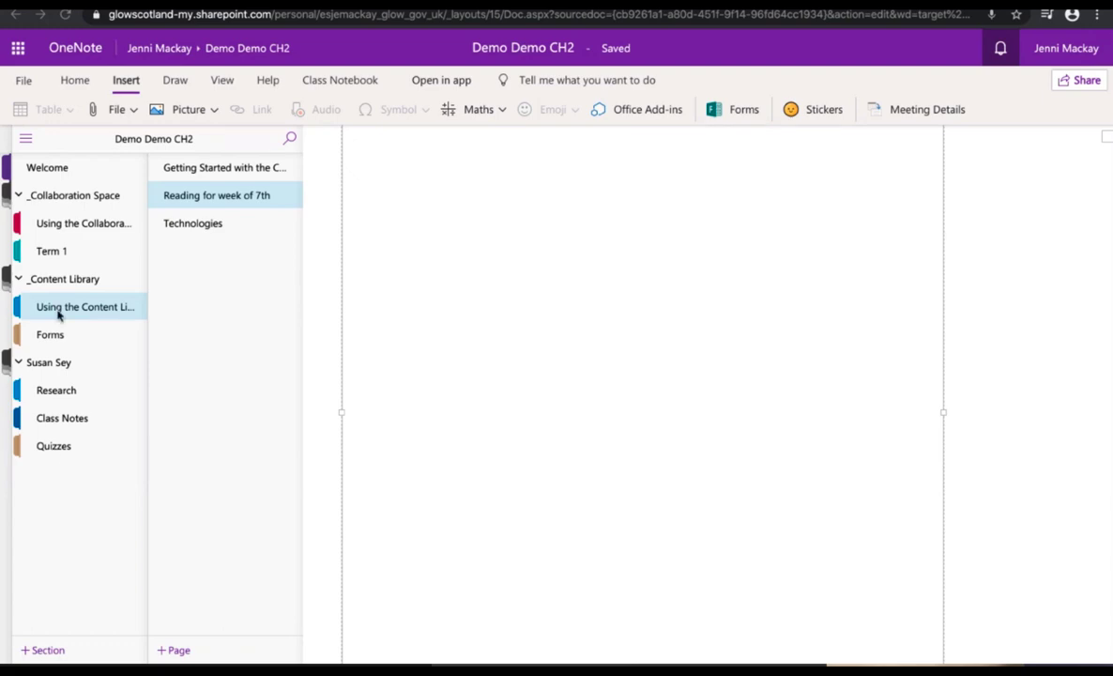
pyautogui.moveTo(398, 635)
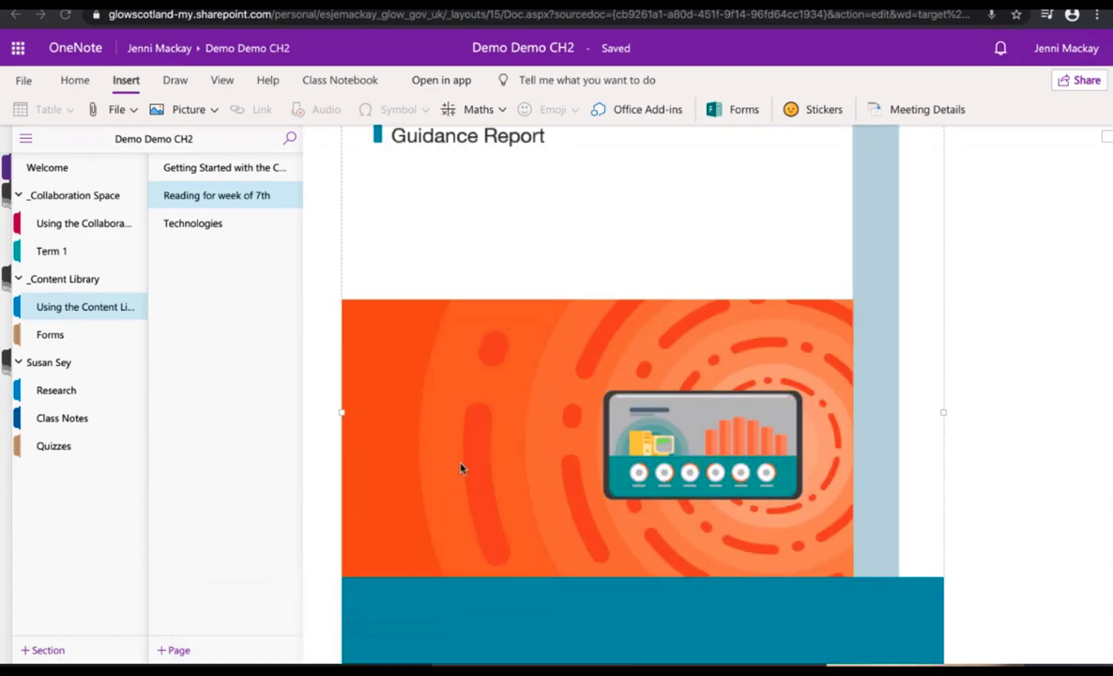
pyautogui.scroll(-2, 455, 479)
pyautogui.scroll(-20, 449, 483)
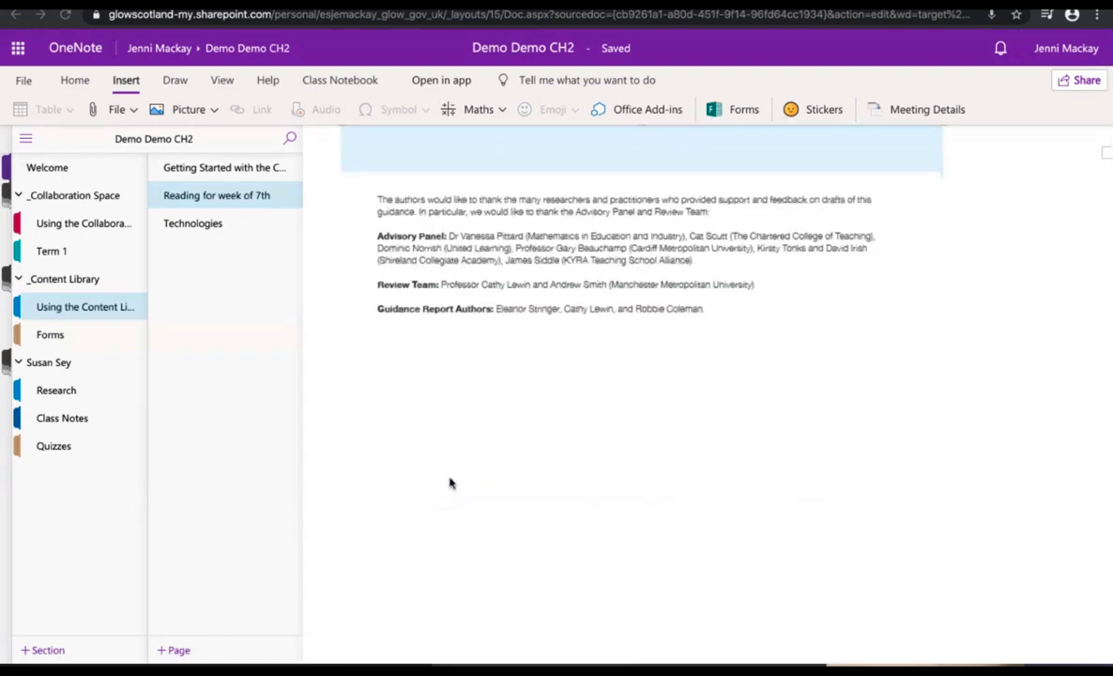
pyautogui.scroll(-20, 450, 483)
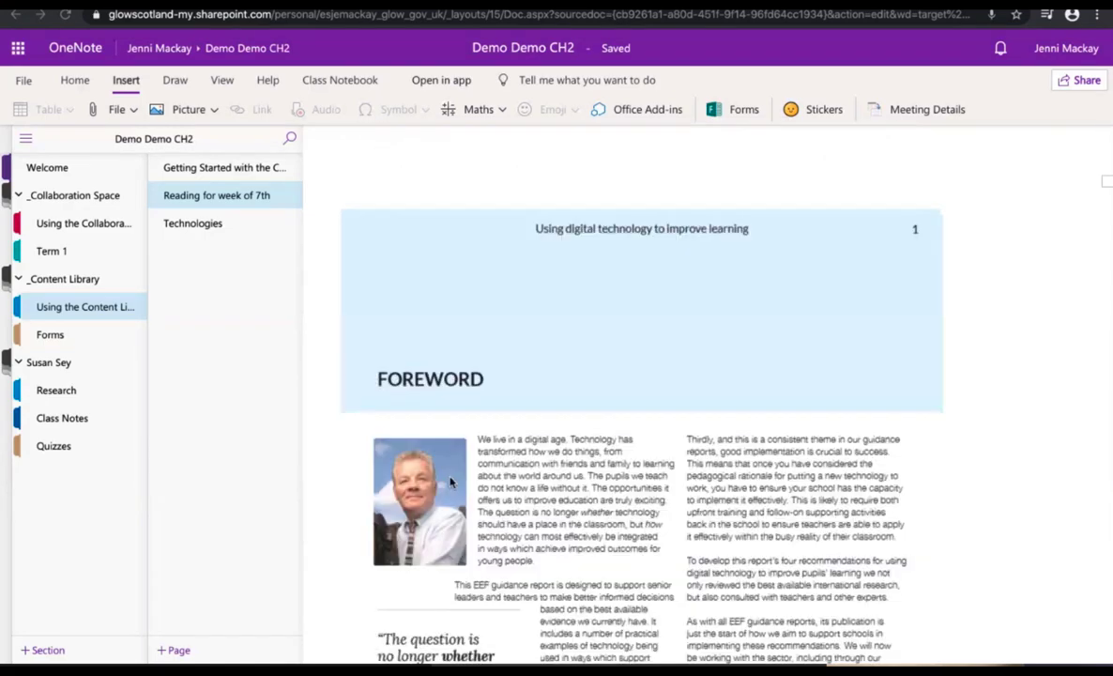
pyautogui.scroll(-8, 449, 483)
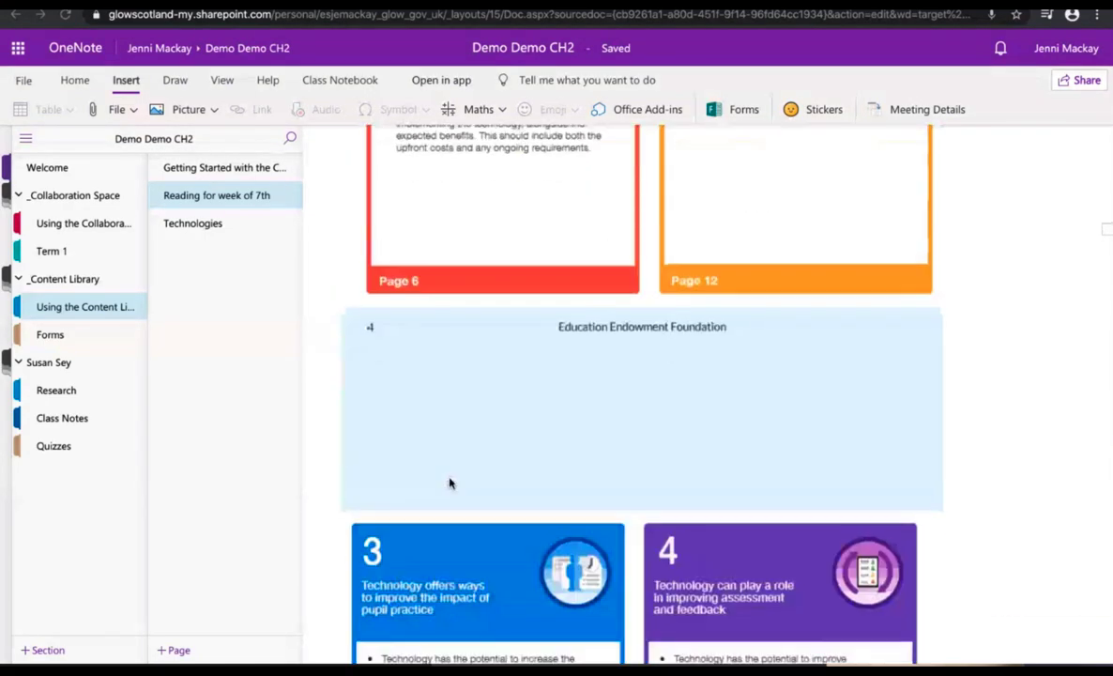
pyautogui.scroll(4, 449, 482)
pyautogui.scroll(-1, 448, 485)
pyautogui.scroll(-1, 448, 485)
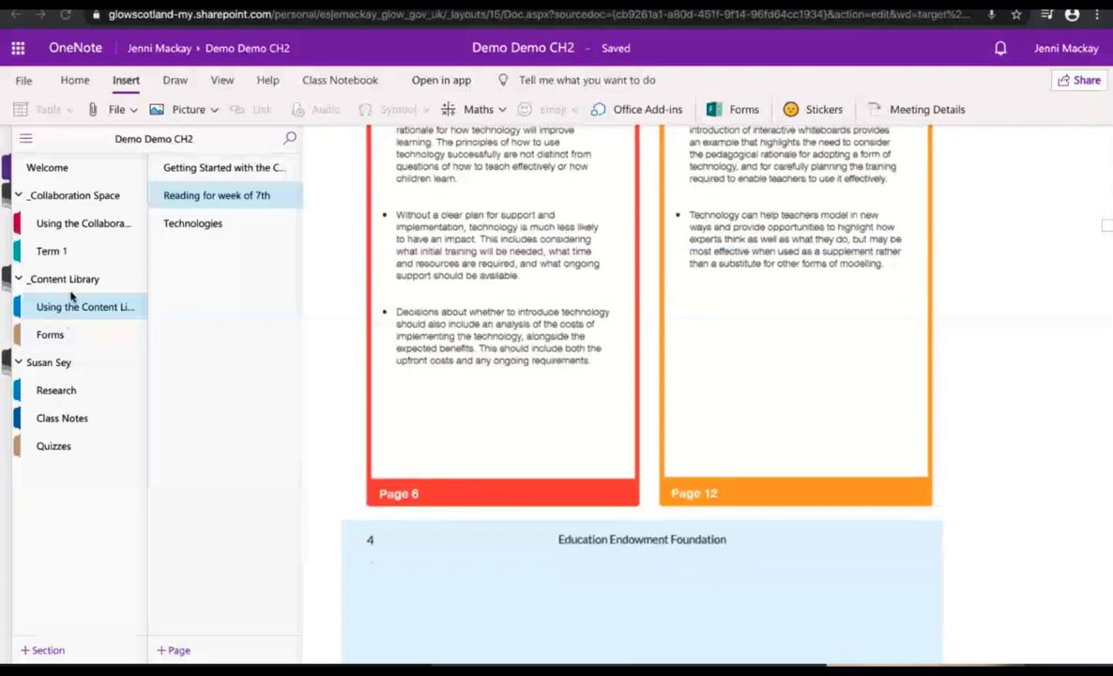
pyautogui.scroll(-3, 465, 492)
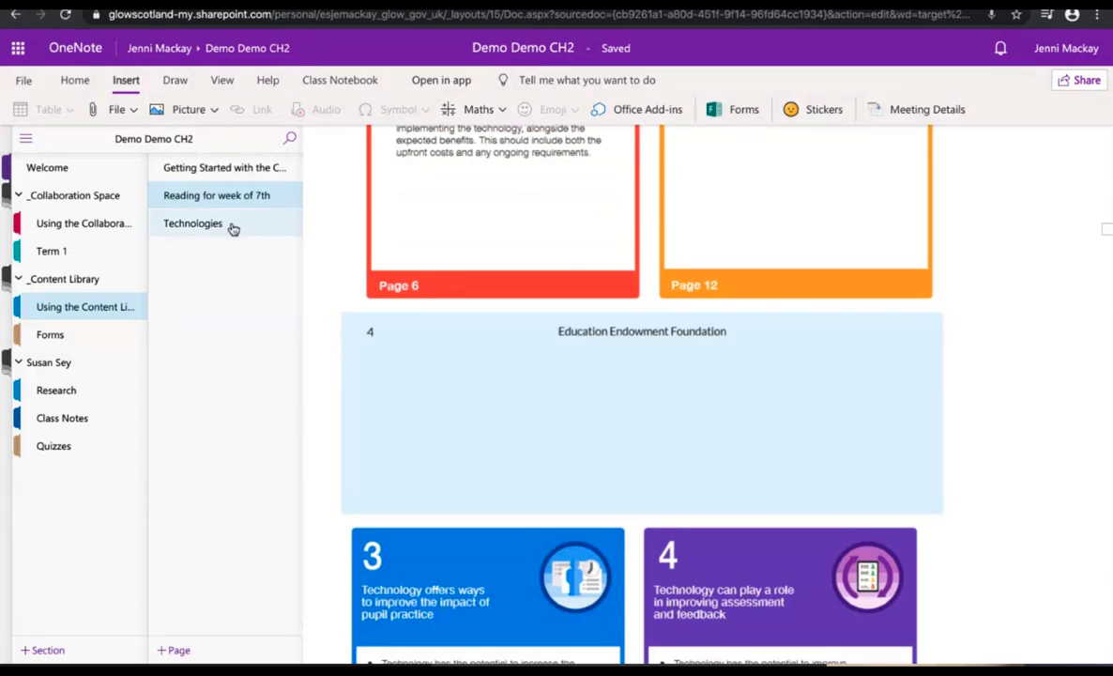
# Step: Add a new page titled 'Reading' to the Using the Content Library section
pyautogui.click(178, 650)
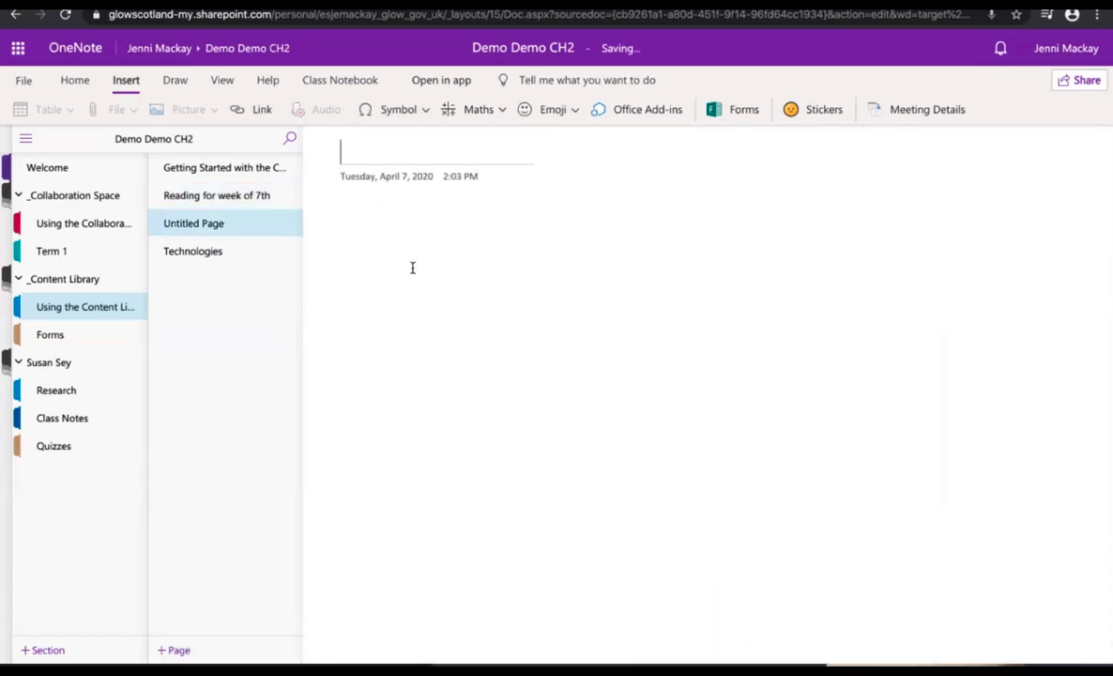
pyautogui.write('Read')
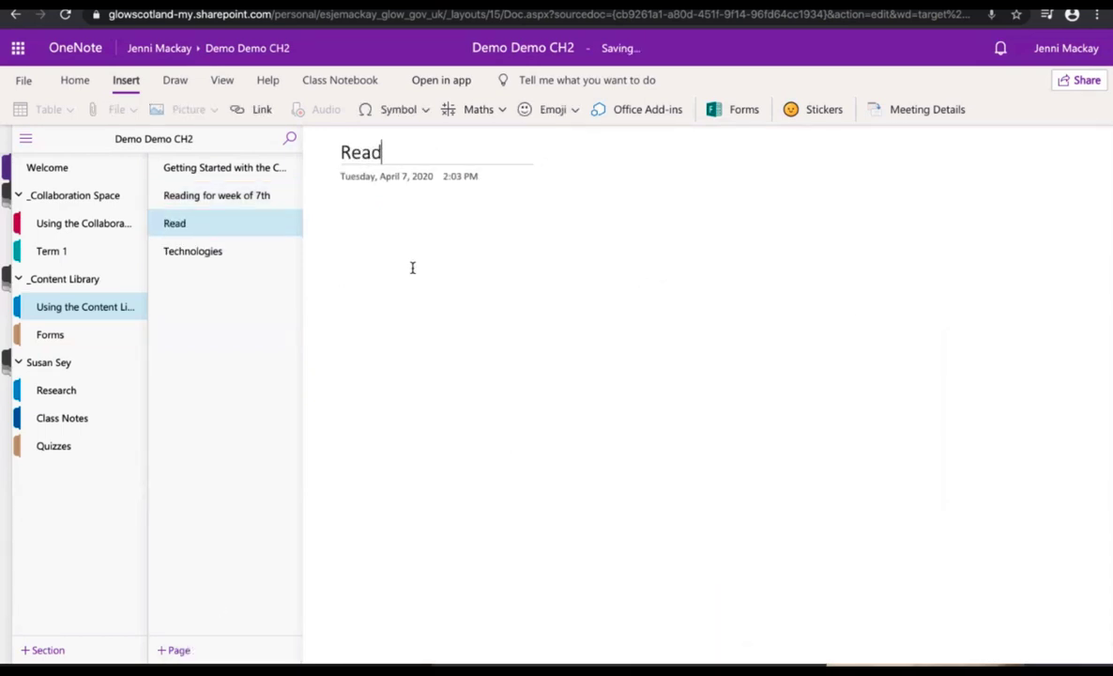
pyautogui.write('ing')
pyautogui.moveTo(579, 634)
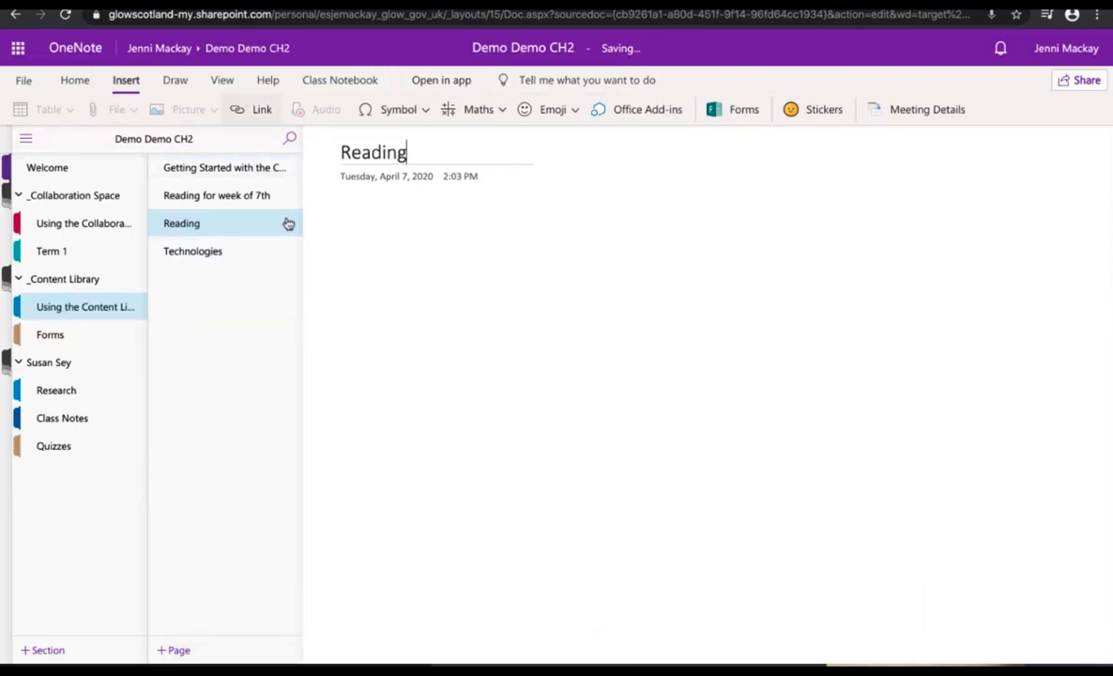
# Step: In OneNote desktop, view the Distribute New Section options on the Class Notebook tab
pyautogui.moveTo(639, 662)
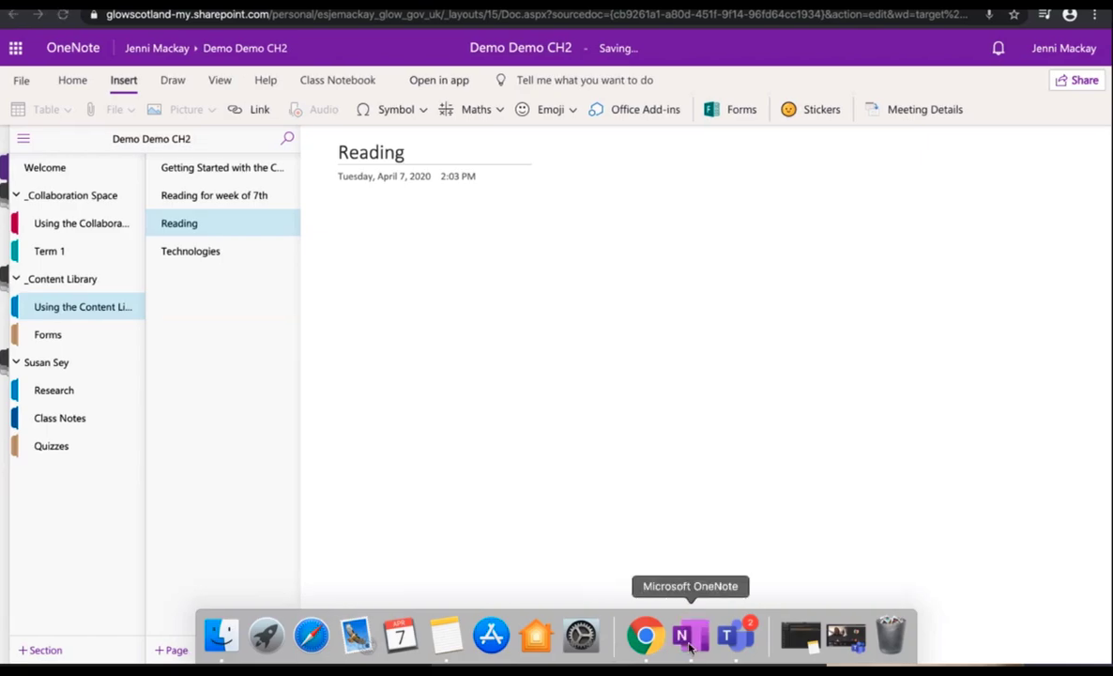
pyautogui.click(690, 638)
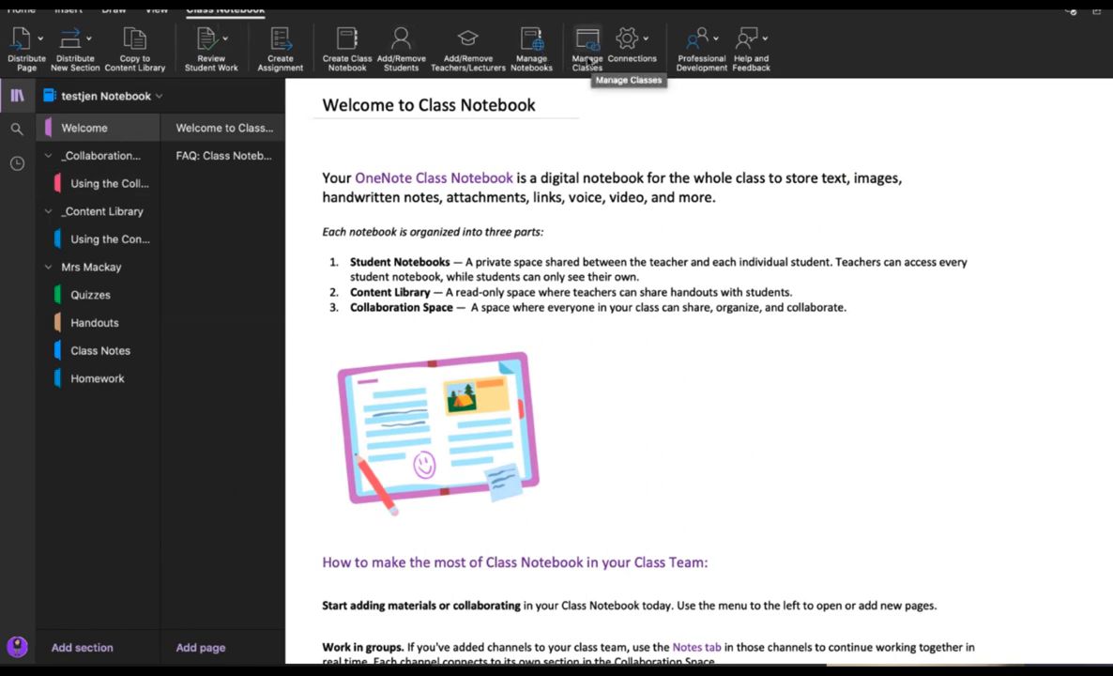
pyautogui.click(40, 42)
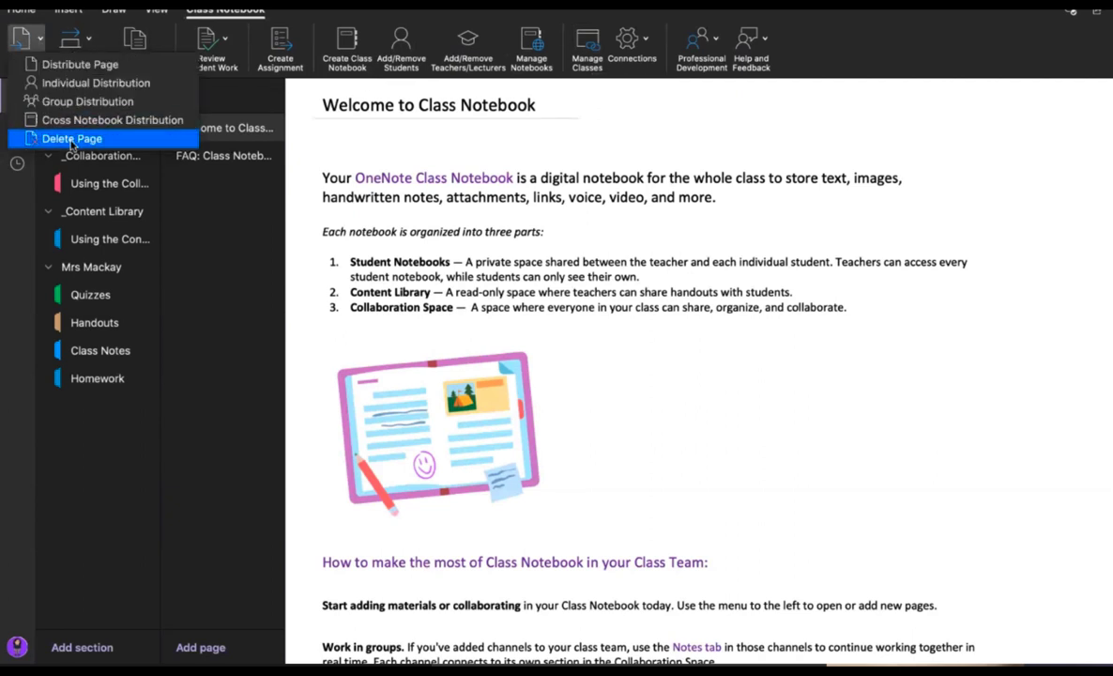
pyautogui.click(85, 40)
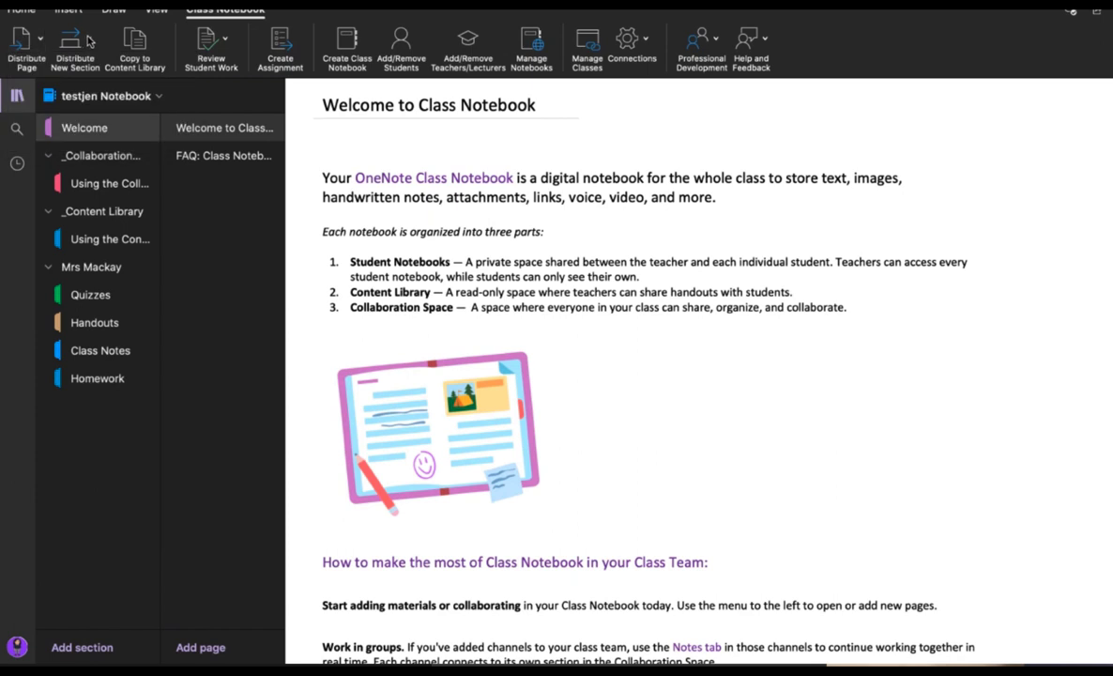
pyautogui.click(88, 42)
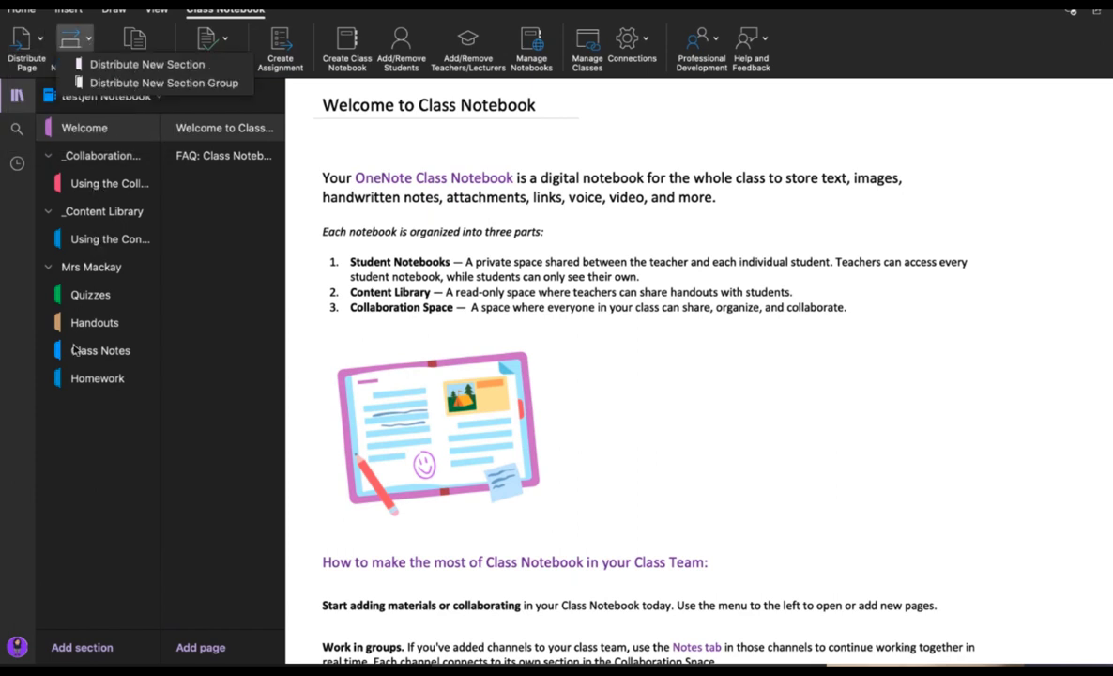
pyautogui.click(45, 40)
# Step: Check the Distribute Page options, then return to the desktop welcome page via the browser
pyautogui.click(42, 39)
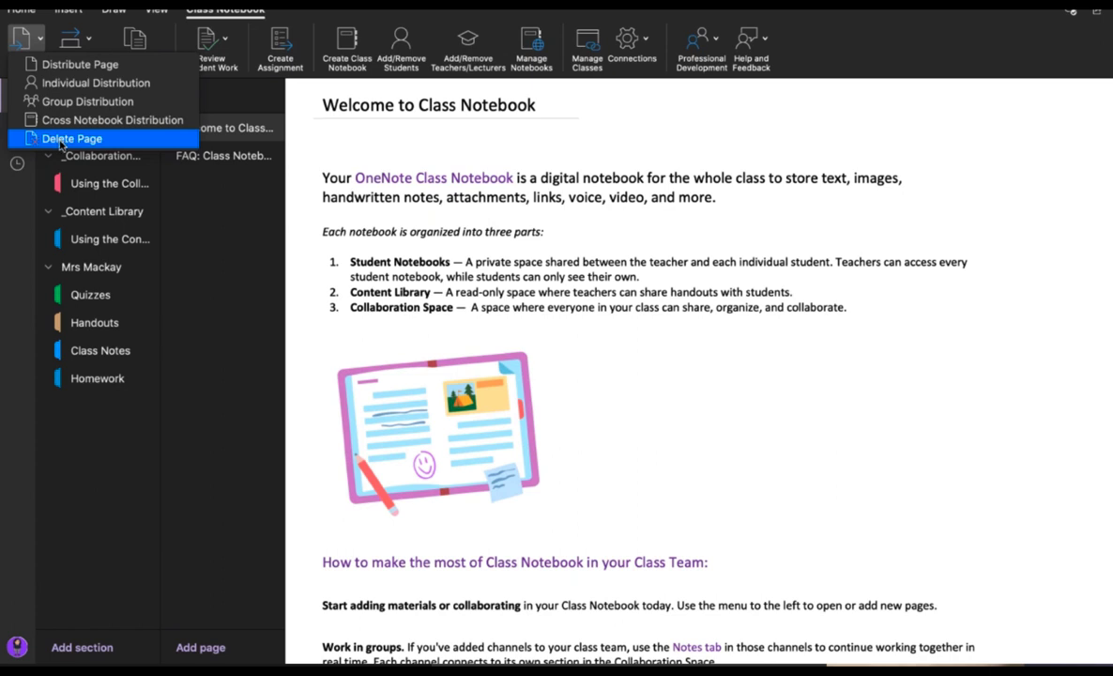
pyautogui.click(141, 322)
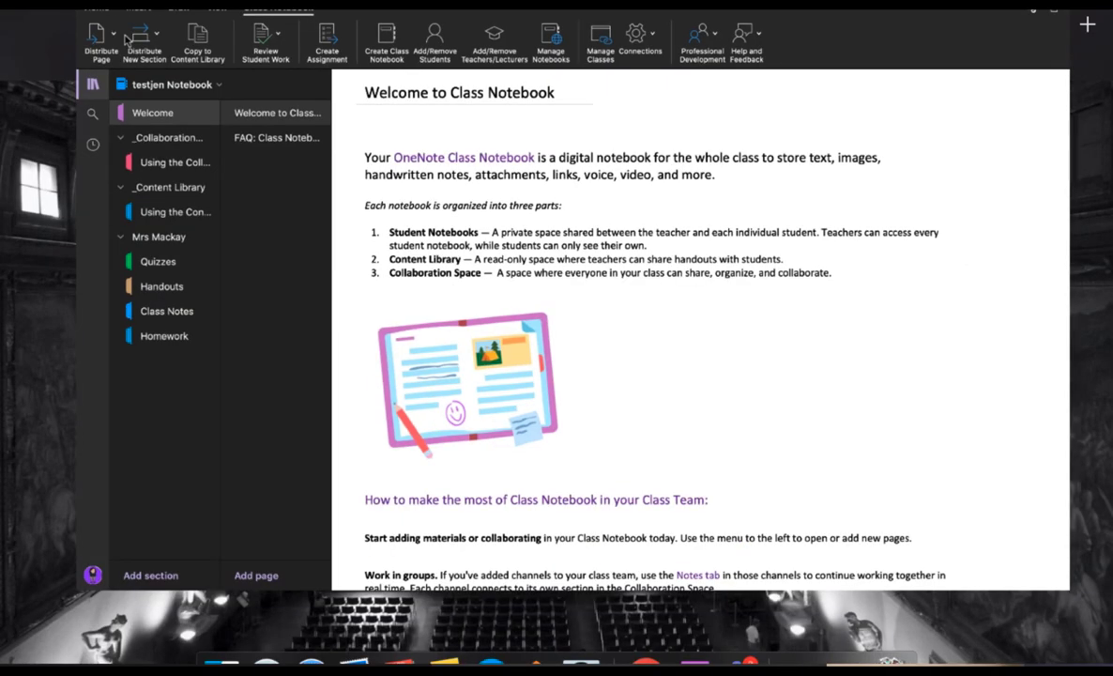
pyautogui.click(645, 641)
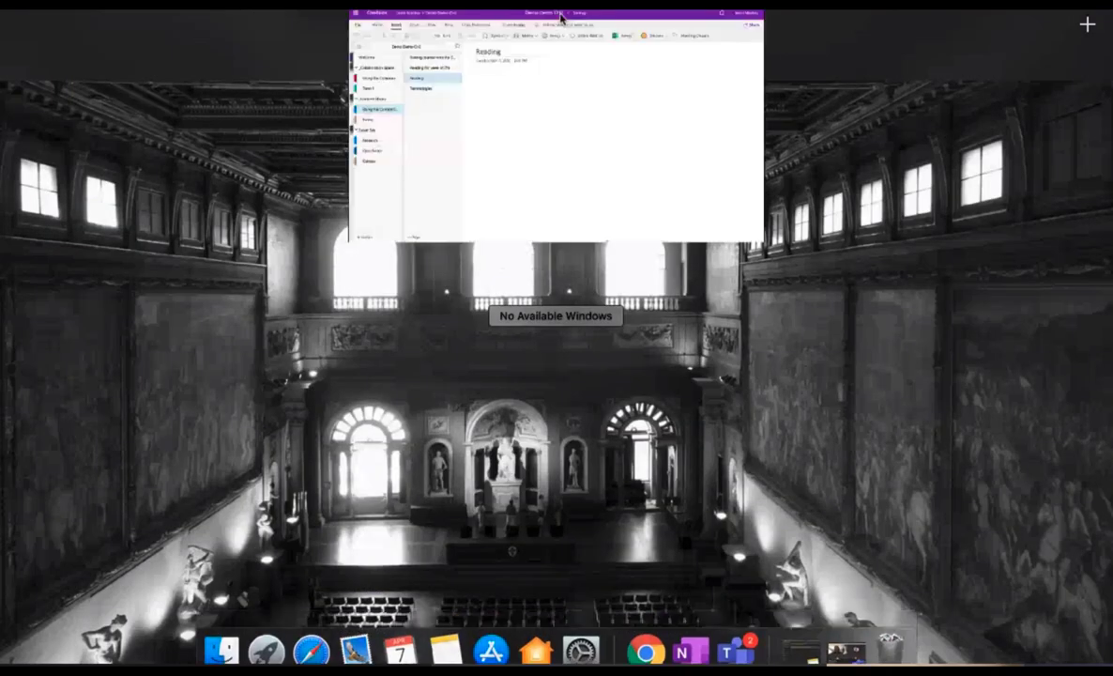
pyautogui.click(682, 636)
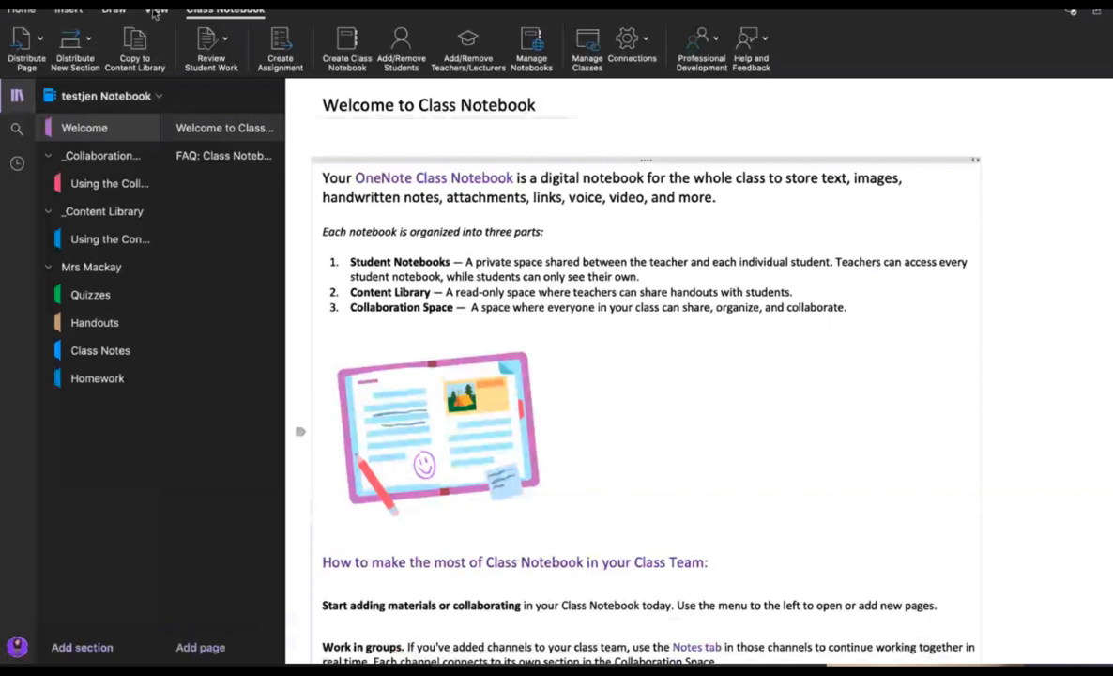
# Step: Toggle the page background to dark and back to white on the View tab
pyautogui.click(156, 12)
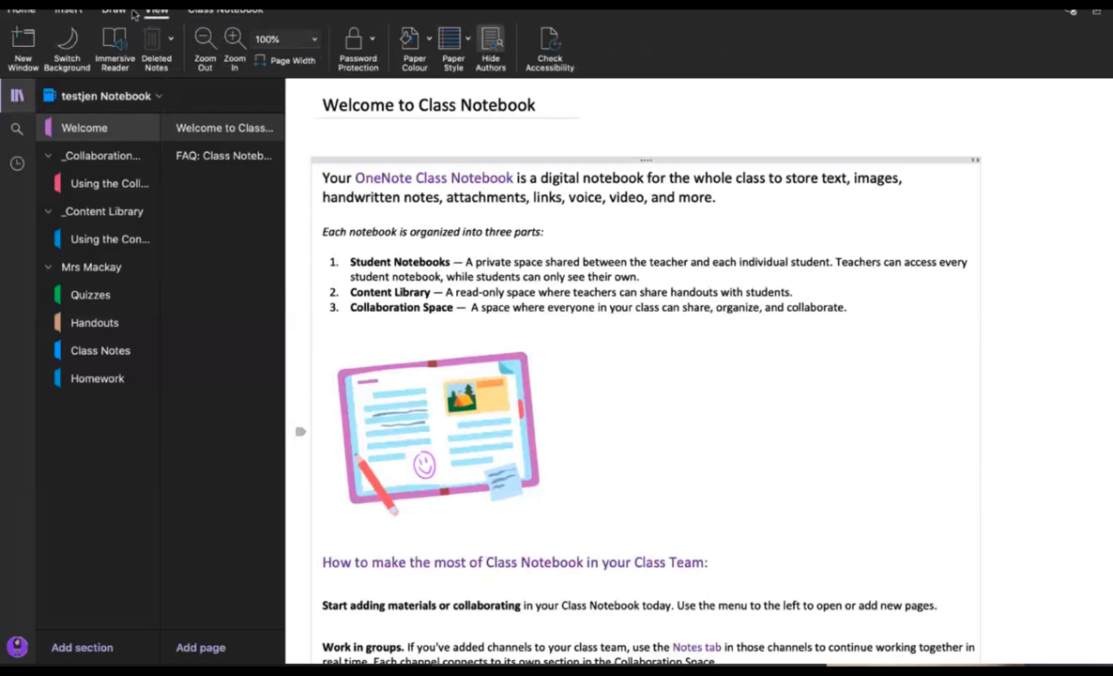
pyautogui.click(66, 43)
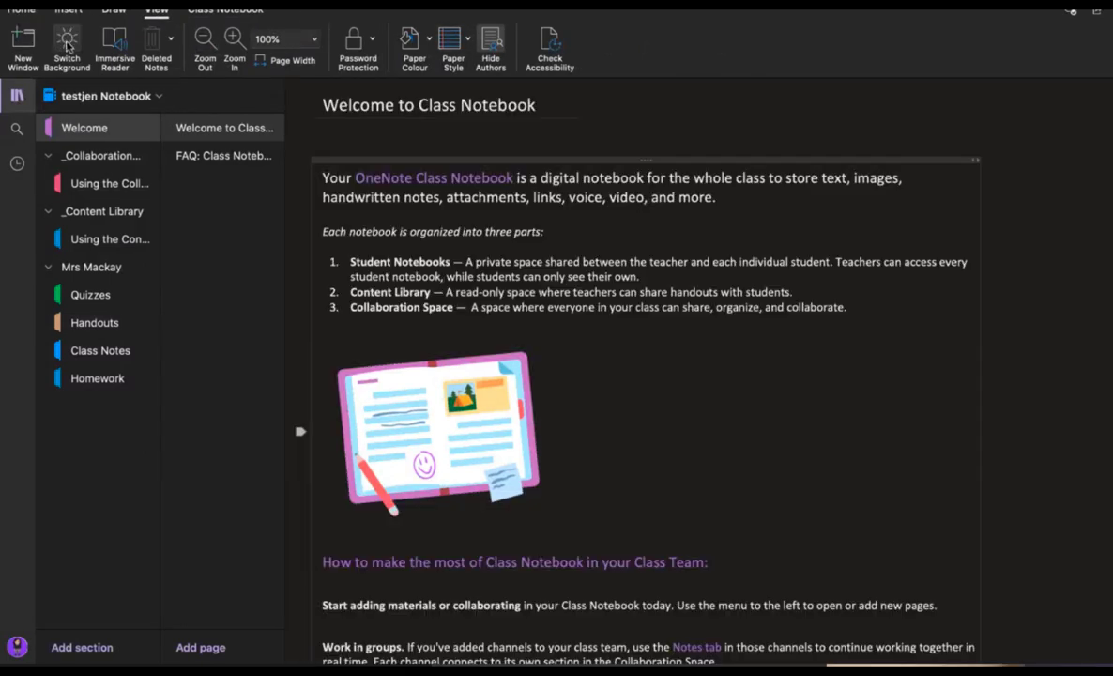
pyautogui.click(66, 43)
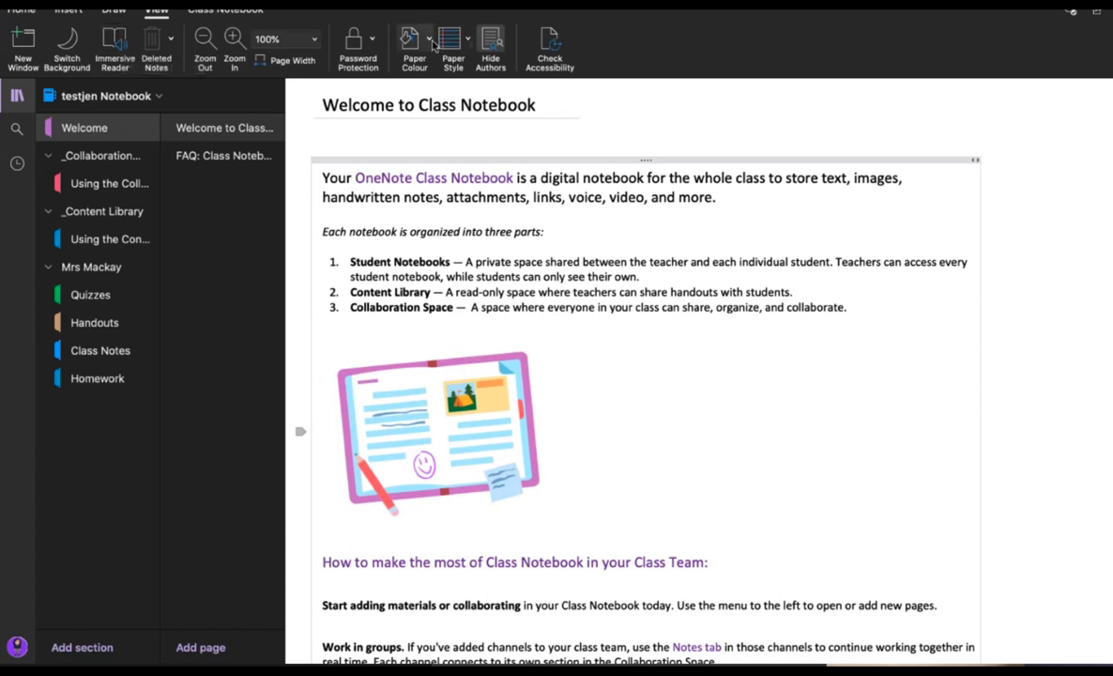
# Step: Browse the Paper Colour and Paper Style choices, then add a new blank page
pyautogui.click(409, 39)
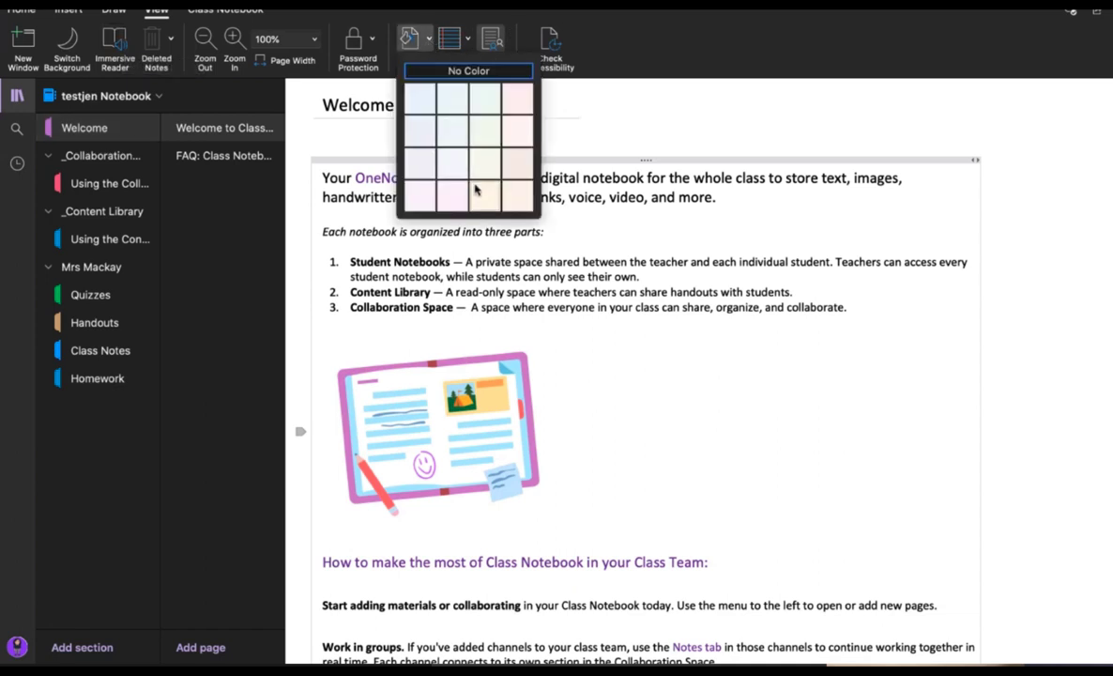
pyautogui.click(466, 42)
pyautogui.click(466, 41)
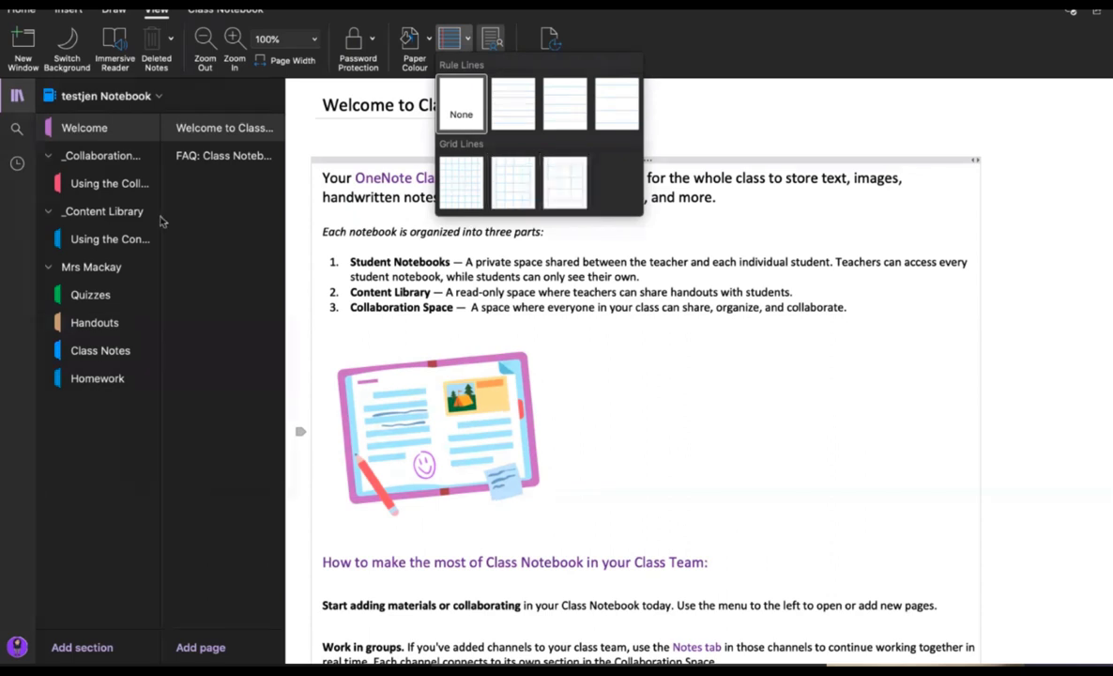
pyautogui.click(199, 652)
# Step: Apply a Grid Lines paper style to the new page and zoom out to 81%
pyautogui.click(199, 654)
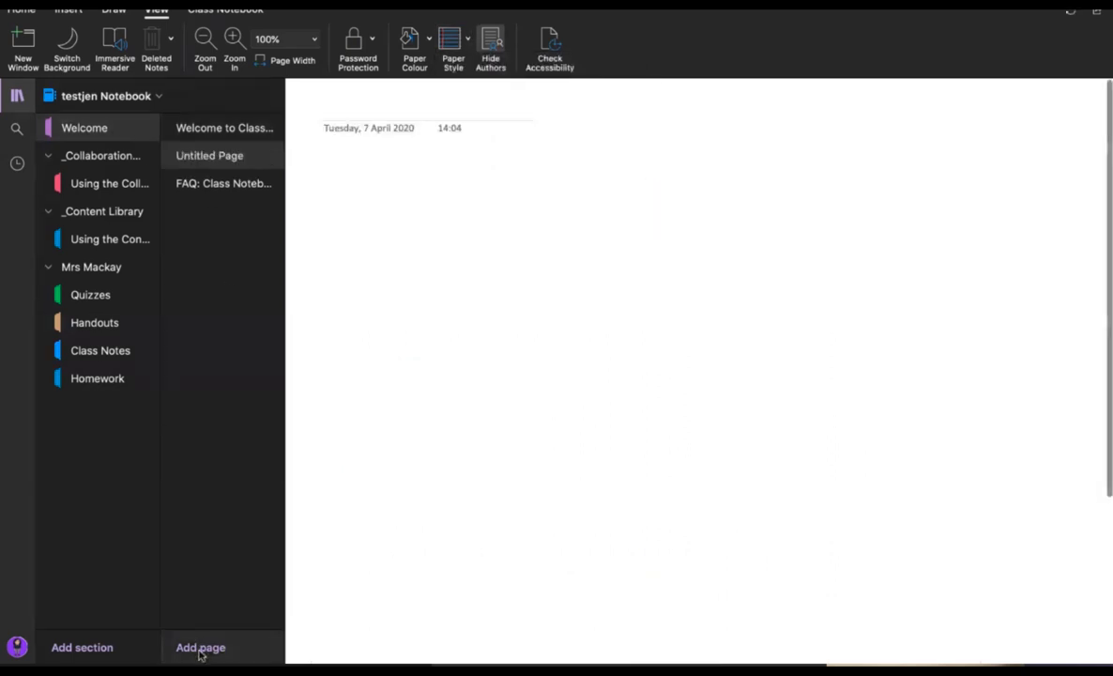
pyautogui.click(468, 38)
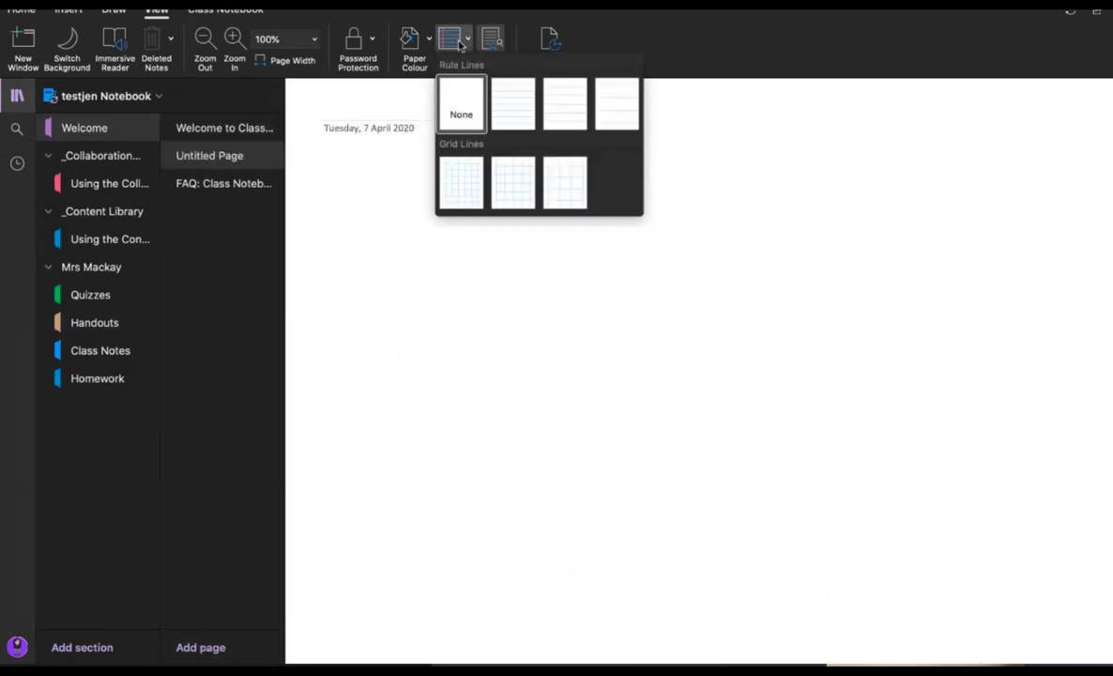
pyautogui.click(511, 184)
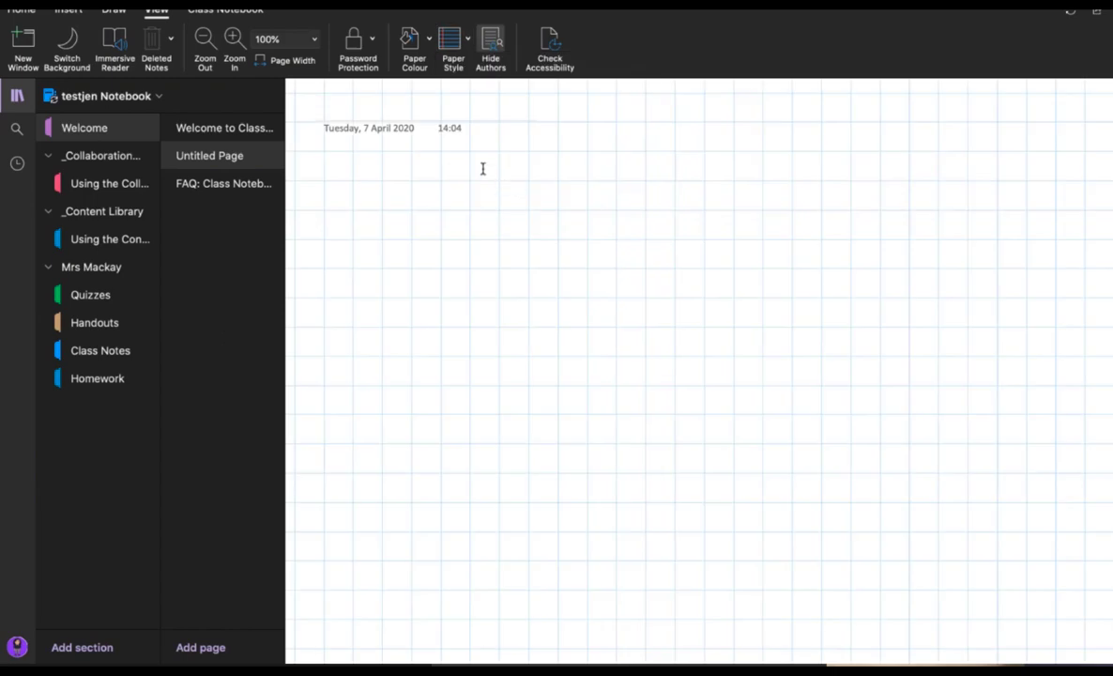
pyautogui.scroll(5, 482, 168)
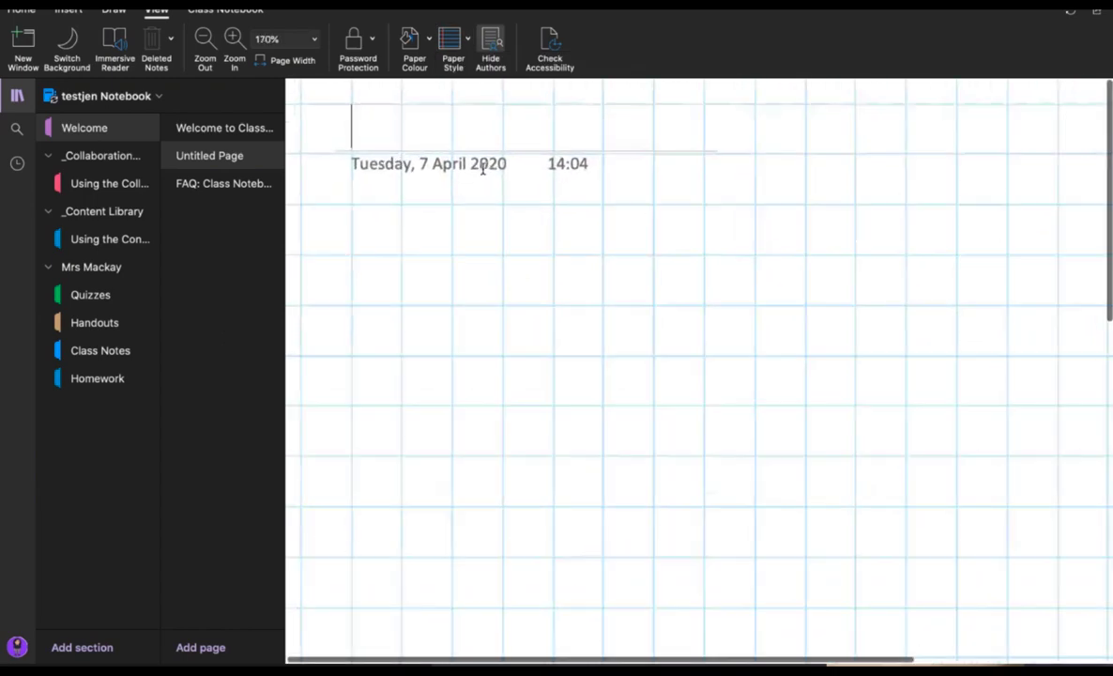
pyautogui.scroll(3, 482, 168)
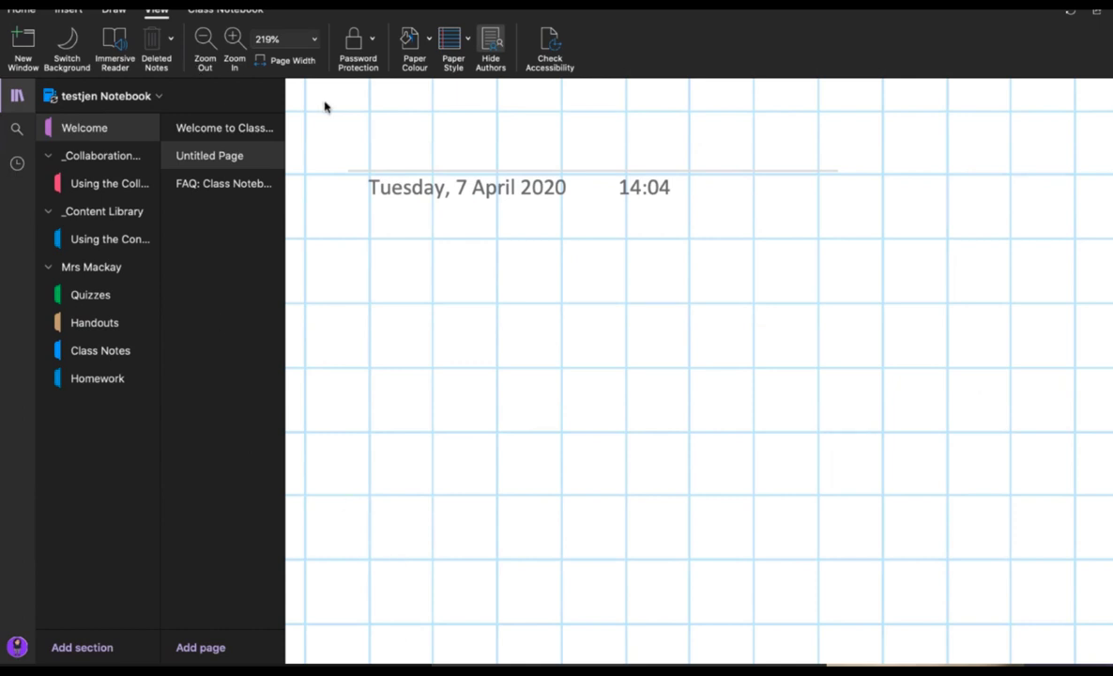
pyautogui.scroll(-5, 325, 106)
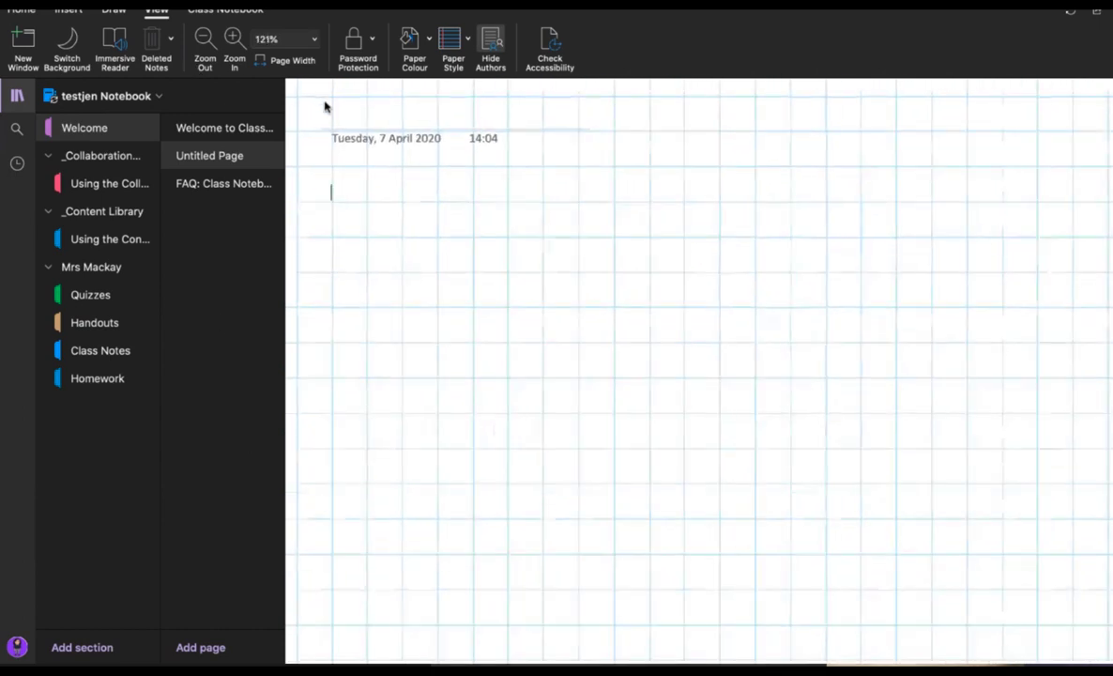
pyautogui.click(205, 39)
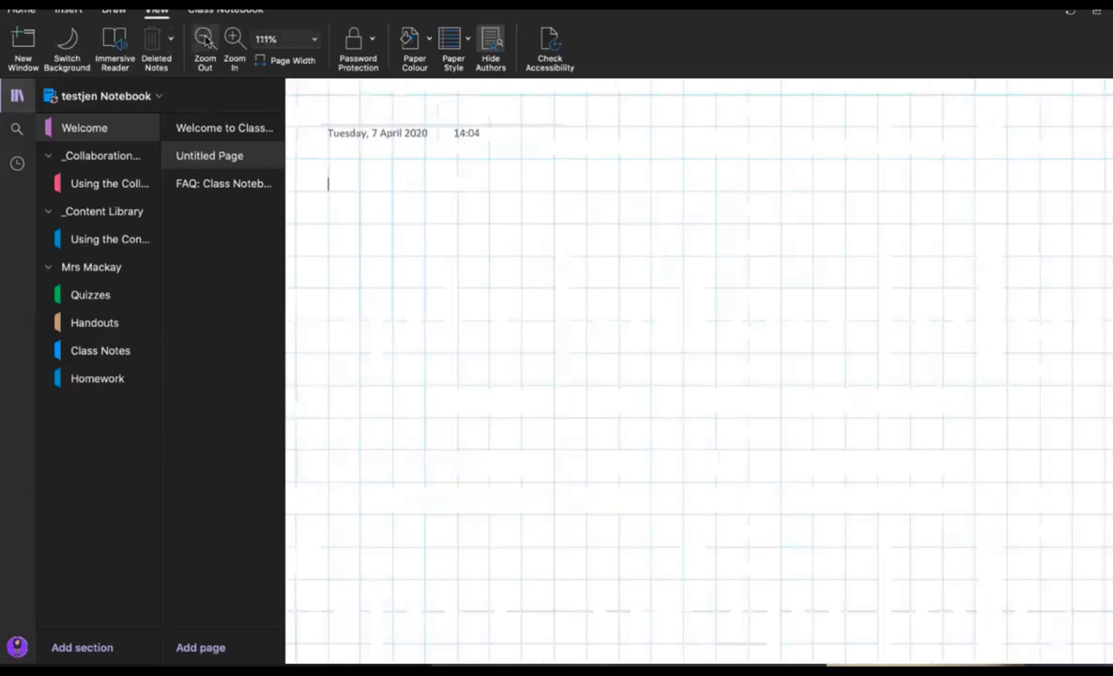
pyautogui.click(205, 39)
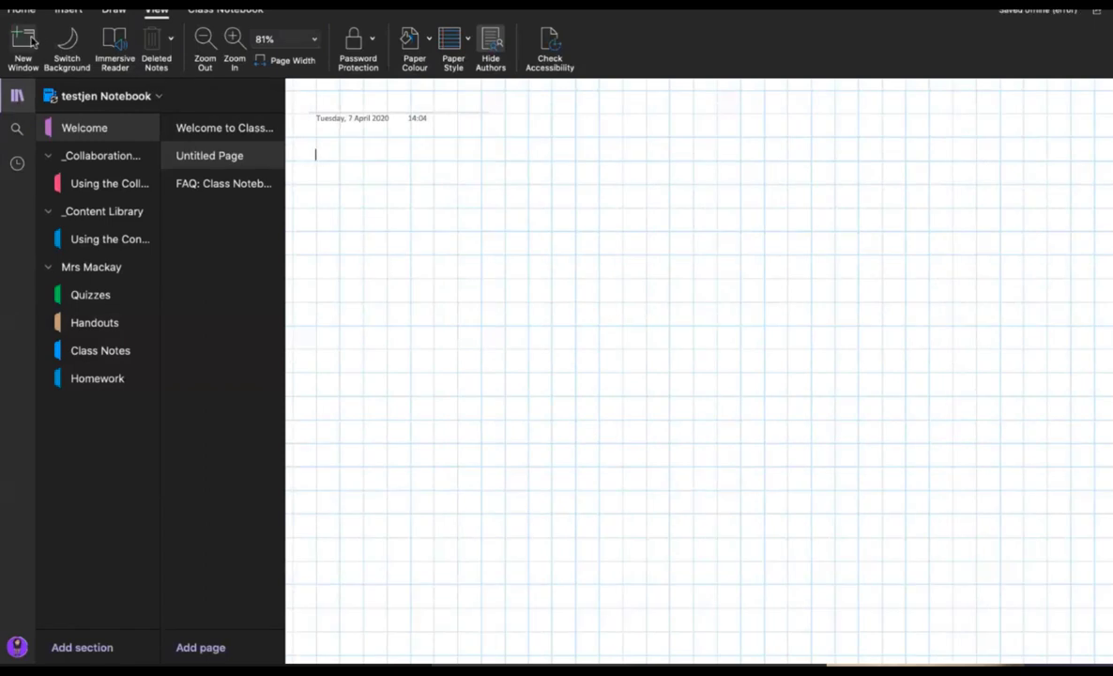
pyautogui.click(112, 9)
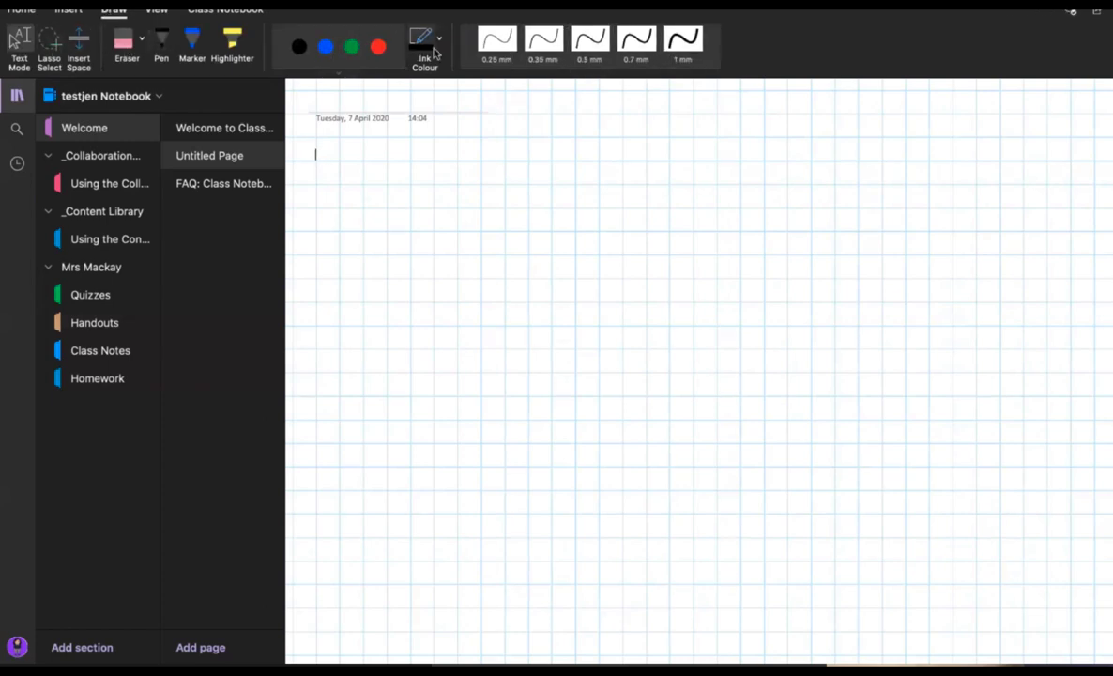
# Step: Show the Insert ribbon options for the grid-lined untitled page
pyautogui.click(66, 11)
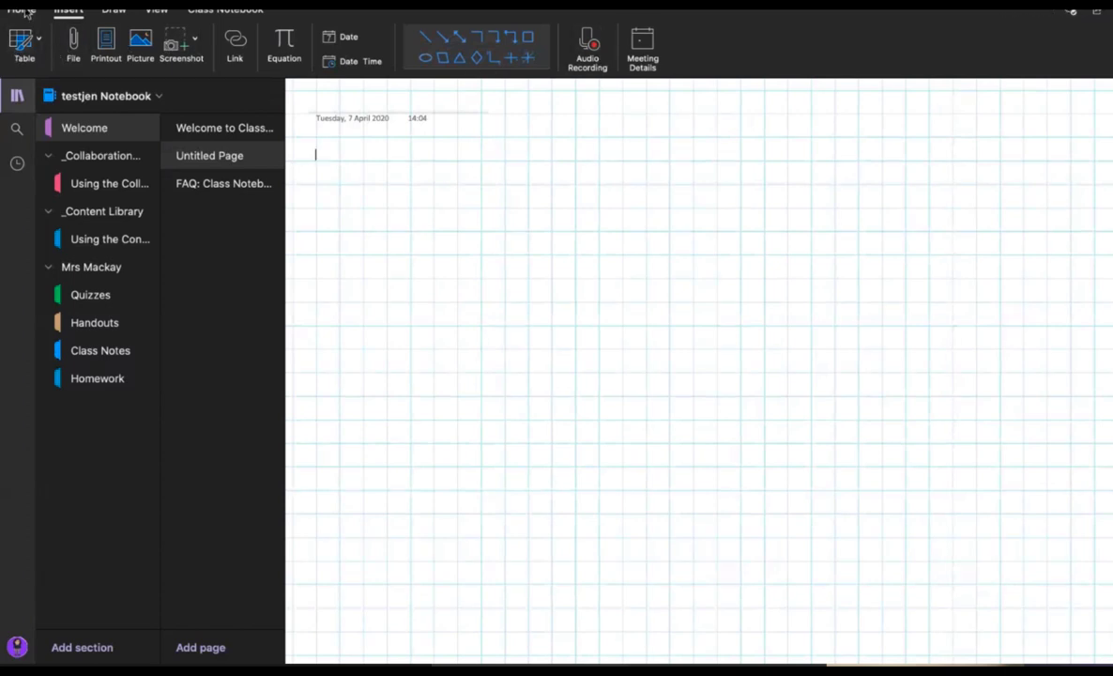
pyautogui.moveTo(741, 657)
pyautogui.moveTo(712, 641)
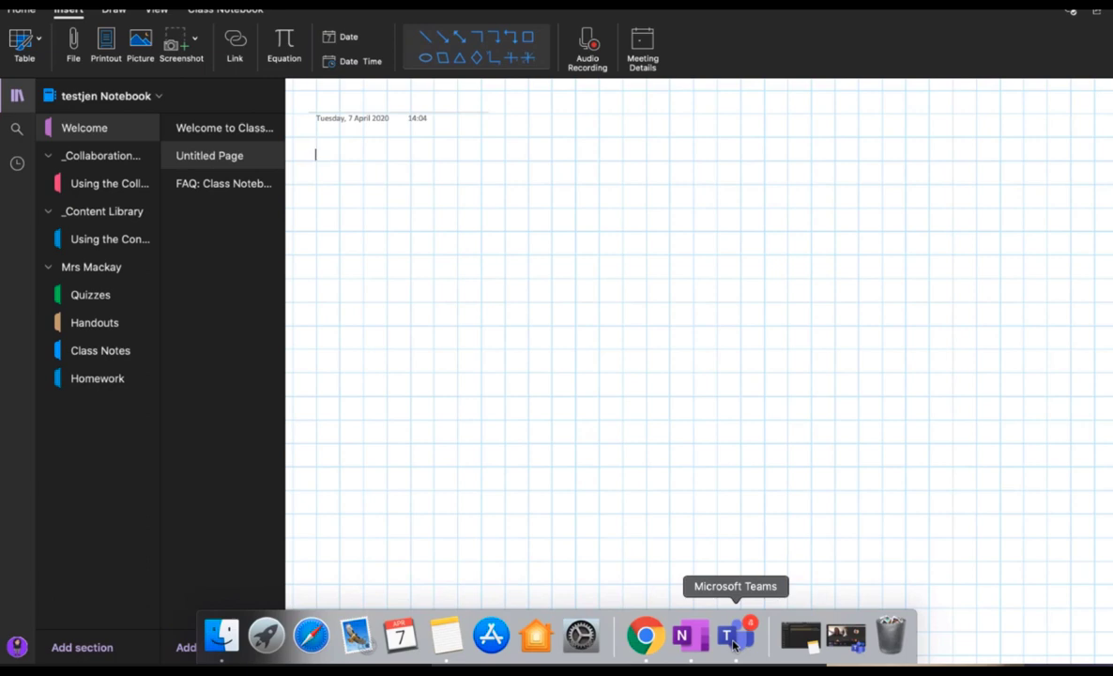
# Step: Switch to Microsoft Teams showing the 'Class OneNote' presentation slide
pyautogui.click(735, 638)
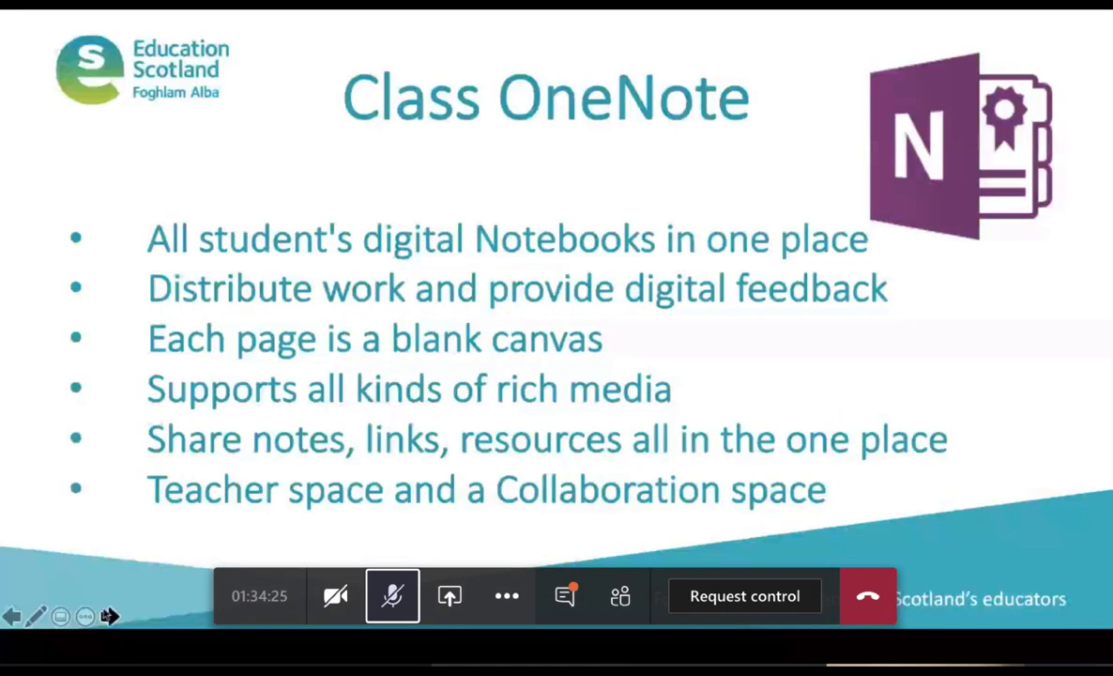
# Step: Advance the slideshow three slides to the 'Class OneNote within Teams' slide
pyautogui.click(110, 615)
pyautogui.click(110, 615)
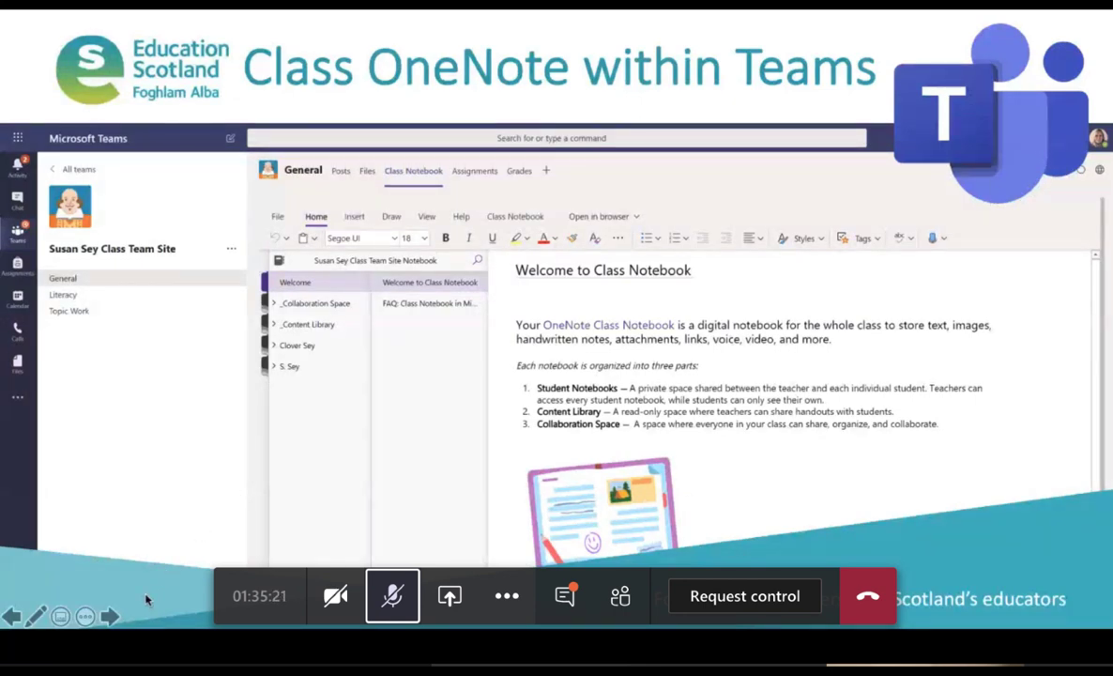
pyautogui.click(110, 616)
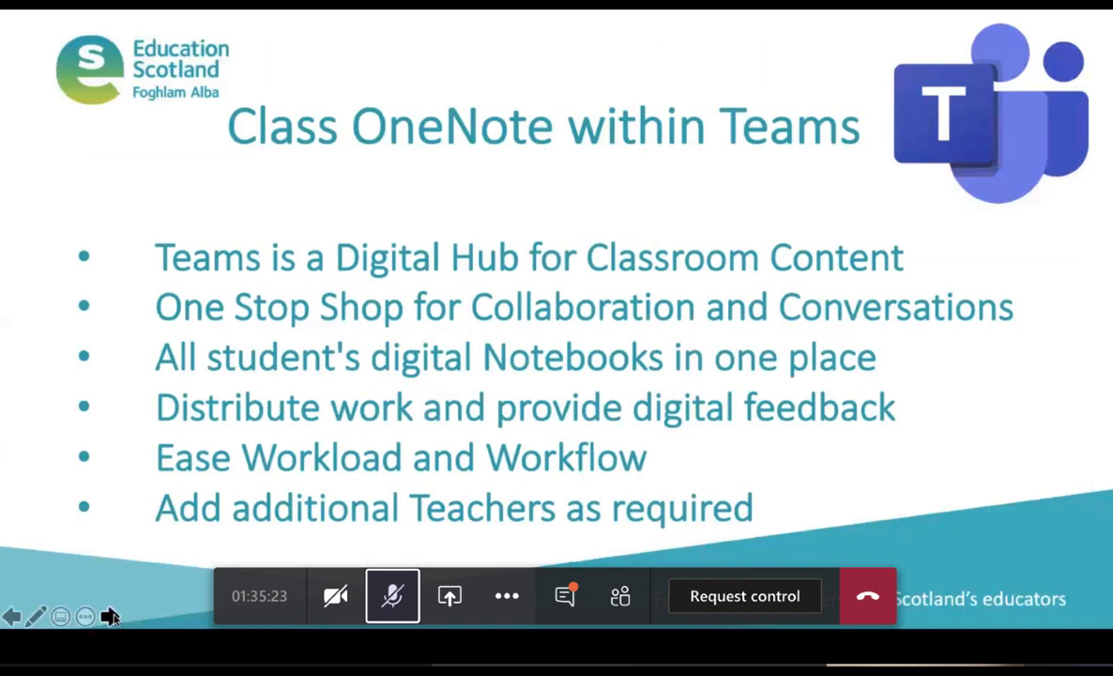